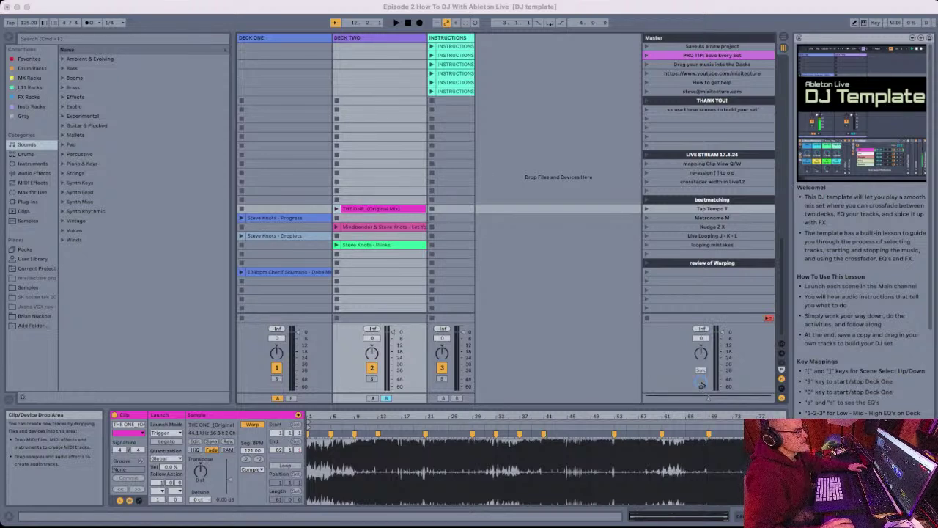
Step: Switch to Ableton Live and move the crossfader back to its centre
key("super+Tab")
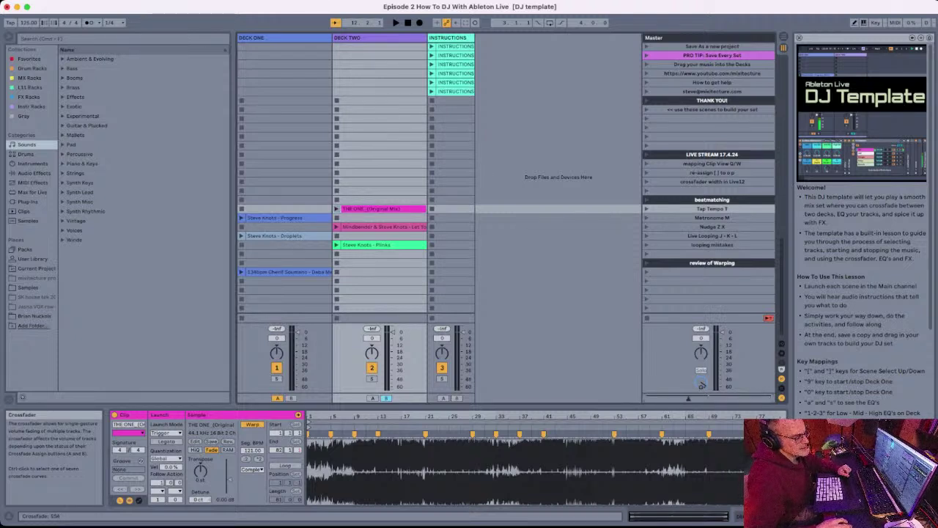
left_click_drag(688, 398, 709, 398)
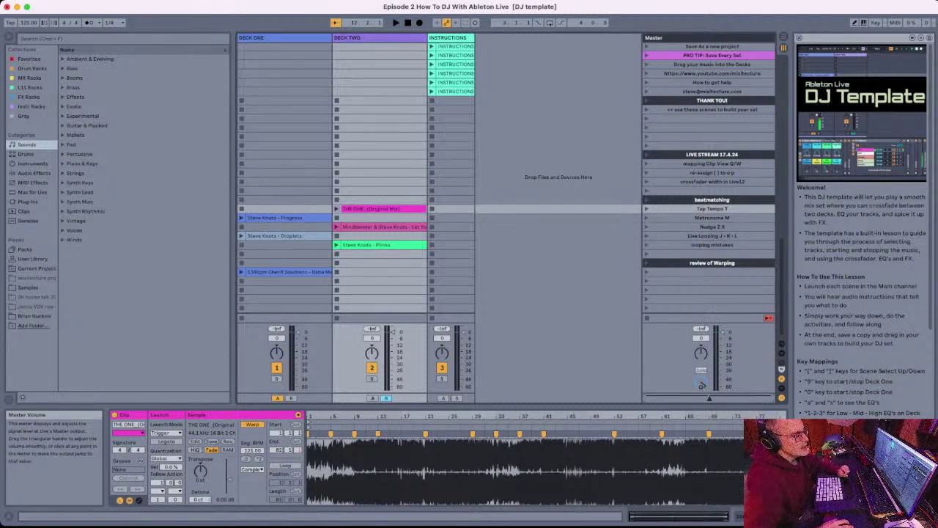
Step: Select the "mapping Clip View Q/W" scene and move the selection to the "re-assign [ ] to o p" scene
left_click(712, 164)
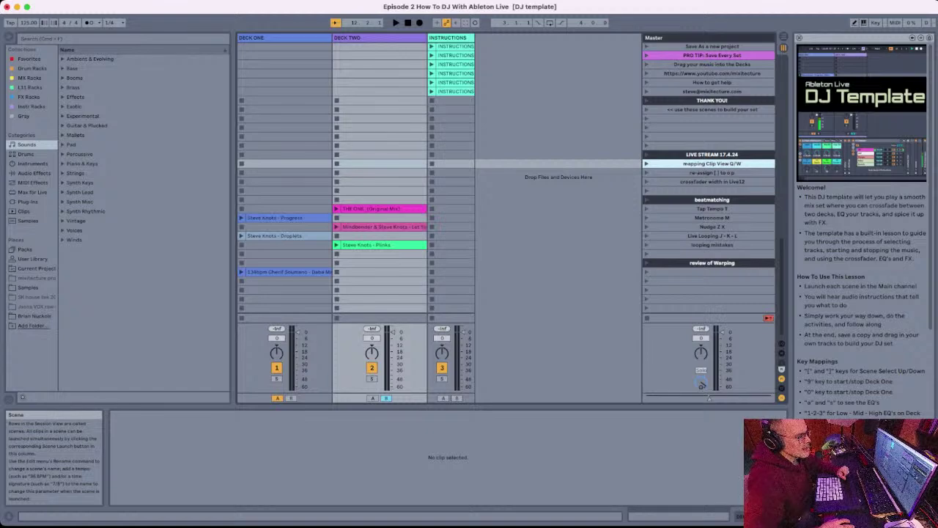
key("Down")
key("Up")
key("Down")
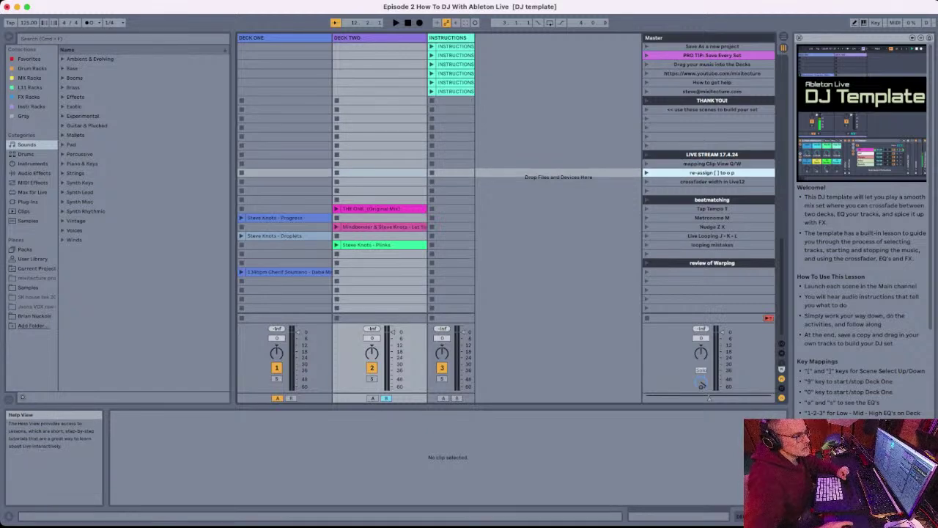
Step: Clear the key mappings of the Deck One and Deck Two track status displays, and map them again to q and w
left_click(876, 22)
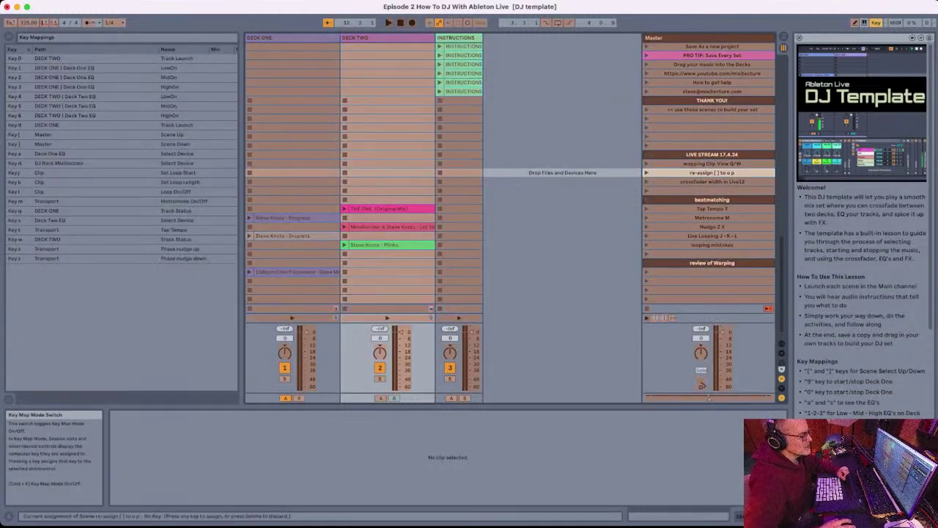
left_click(335, 309)
key("Delete")
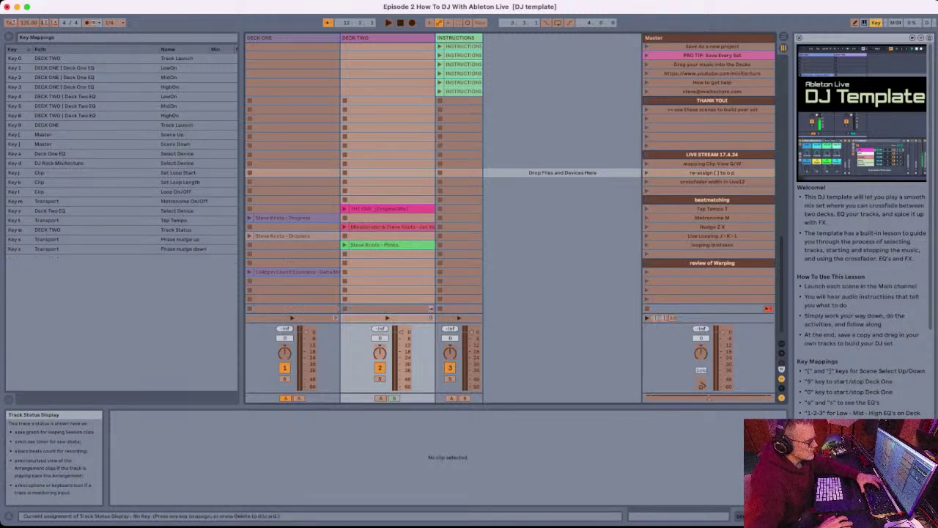
left_click(431, 309)
key("Delete")
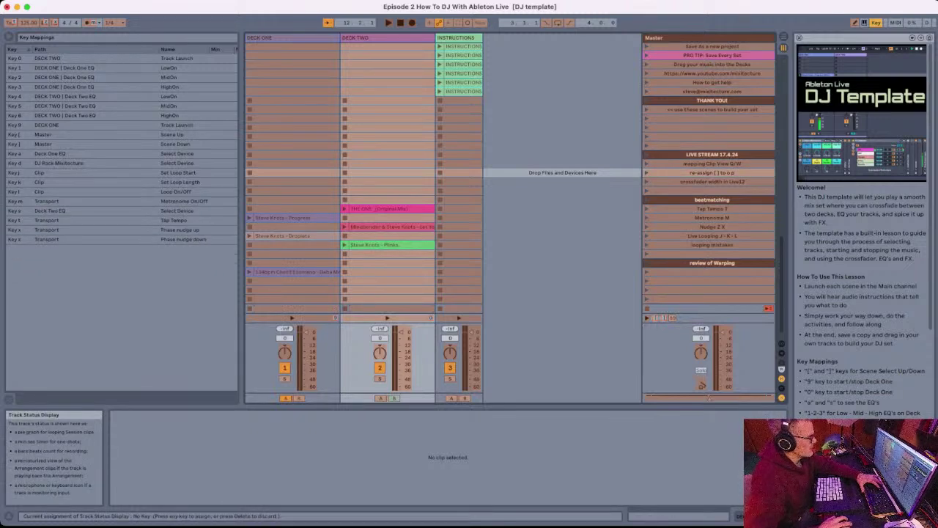
key("q")
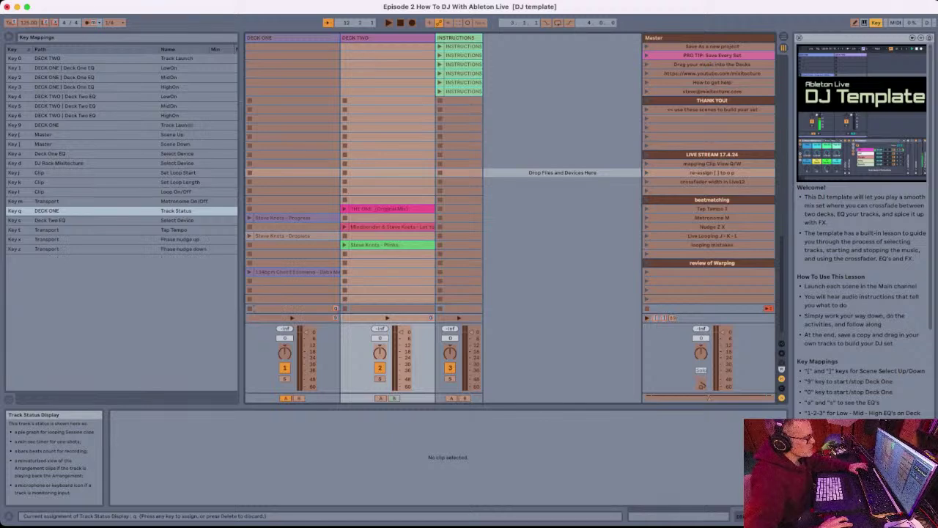
left_click(391, 309)
key("w")
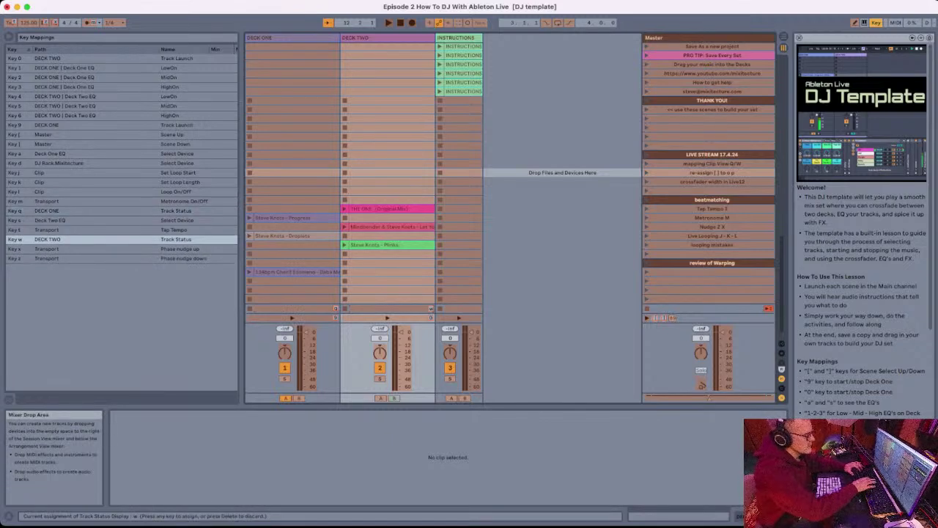
key("super+k")
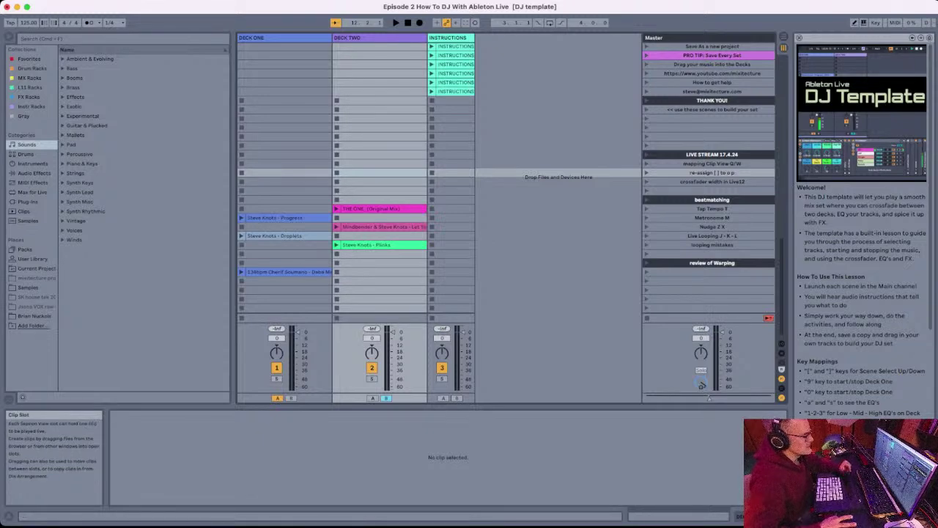
Step: Step the scene selection up and down through the list, ending on the "looping mistakes" scene
key("Down")
key("Down")
key("Down")
key("Down")
key("Down")
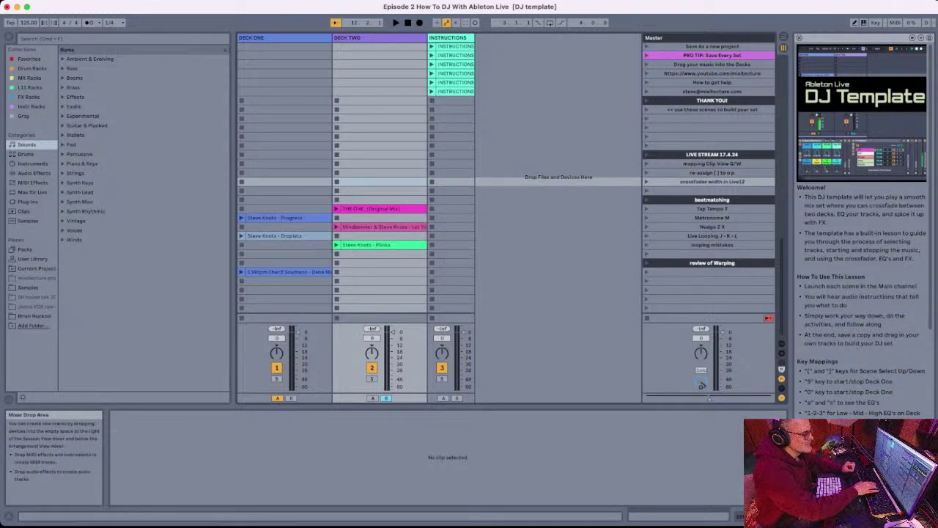
key("Up")
key("Up")
key("Up")
key("Down")
key("Down")
key("Down")
key("Down")
key("Down")
key("Down")
key("Down")
key("Down")
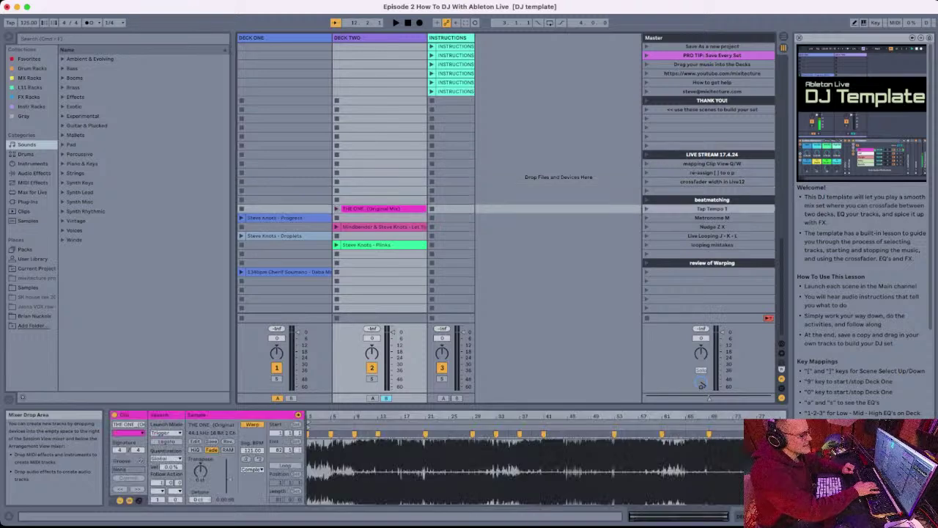
key("Up")
key("Up")
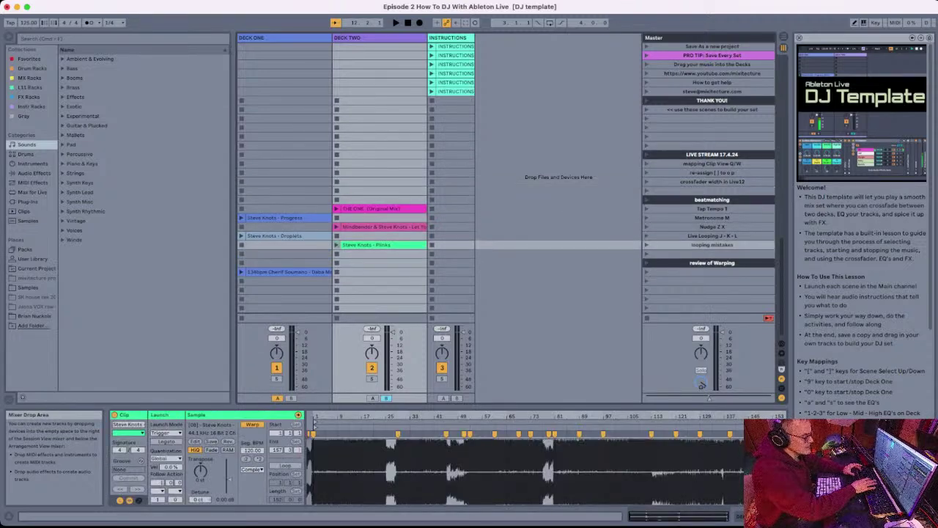
Step: Clear the key mappings of Scene Up and Scene Down, and map them to o and p instead
key("super+k")
left_click(656, 319)
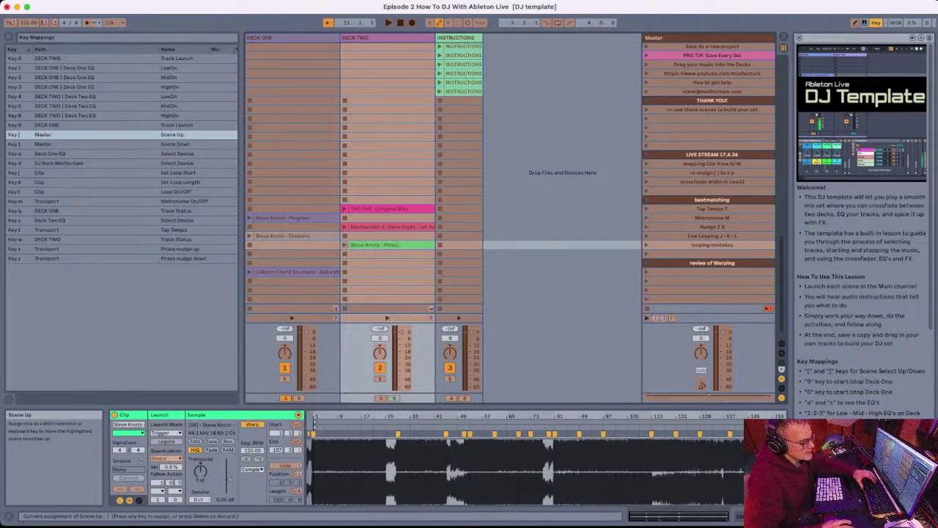
key("Delete")
left_click(664, 318)
key("Delete")
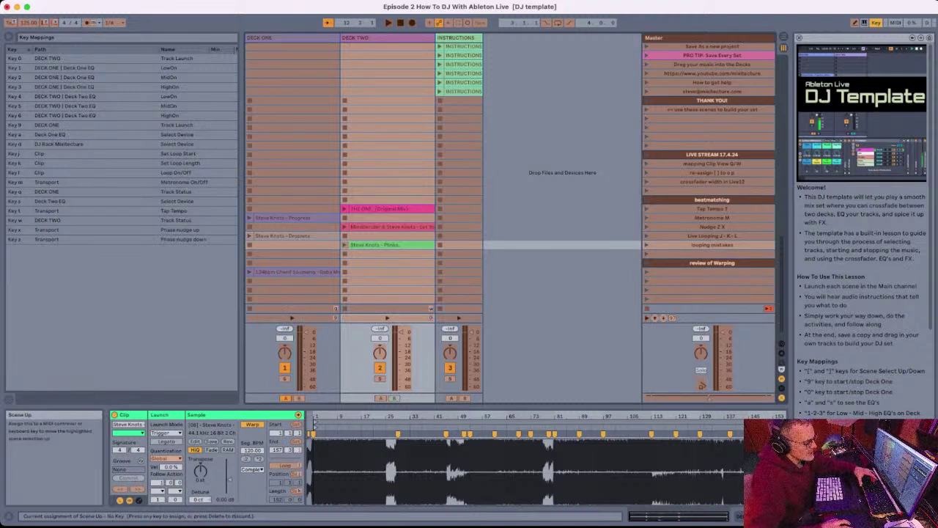
key("o")
left_click(663, 317)
key("p")
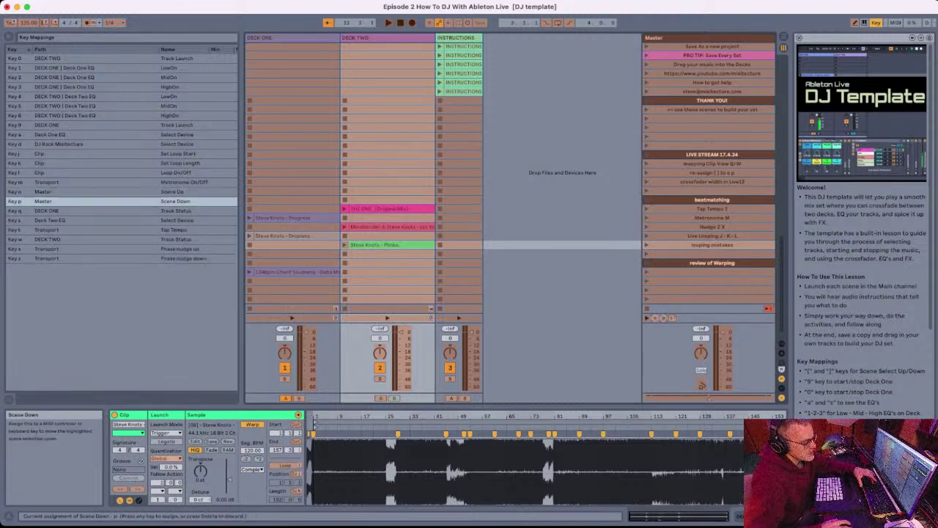
Step: Map Scene Up to the [ key and Scene Down to the ] key, and leave key mapping mode
left_click(656, 318)
key("[")
left_click(664, 317)
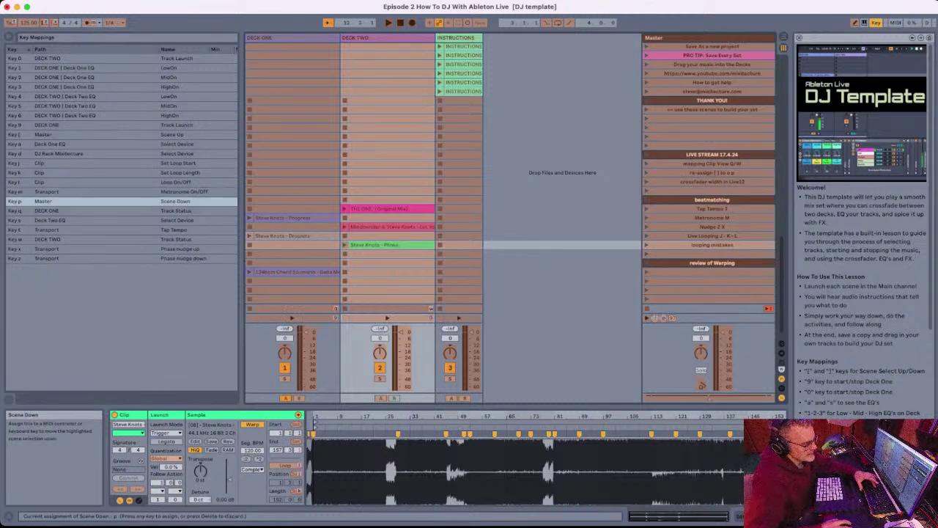
key("]")
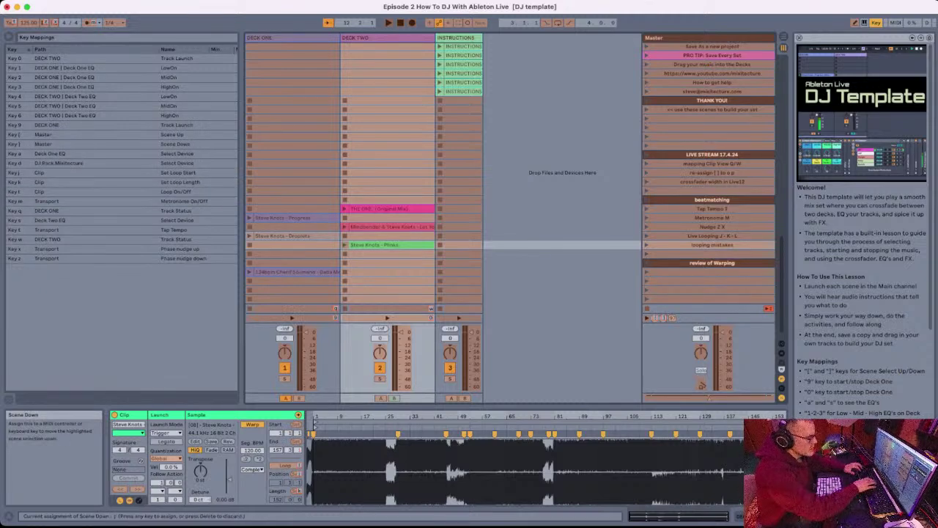
key("super+k")
Step: Select the "Metronome M" scene with the mapped scene keys and launch Deck One's "Steve Knots - Progress" clip
key("bracketleft")
key("bracketleft")
key("bracketleft")
key("bracketleft")
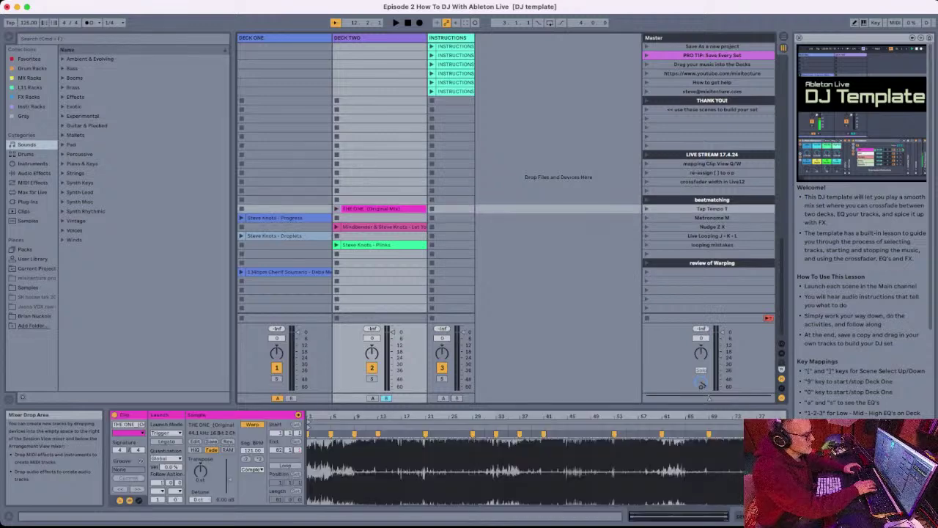
key("bracketright")
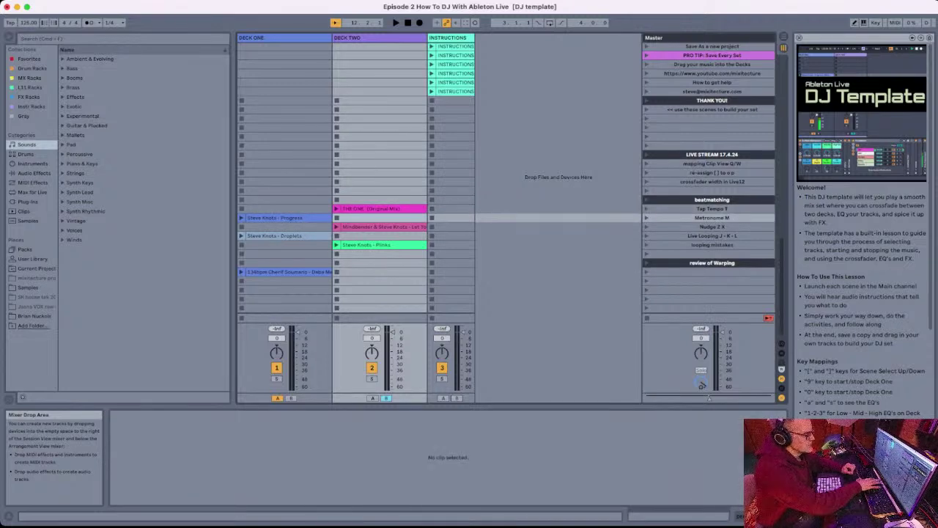
key("9")
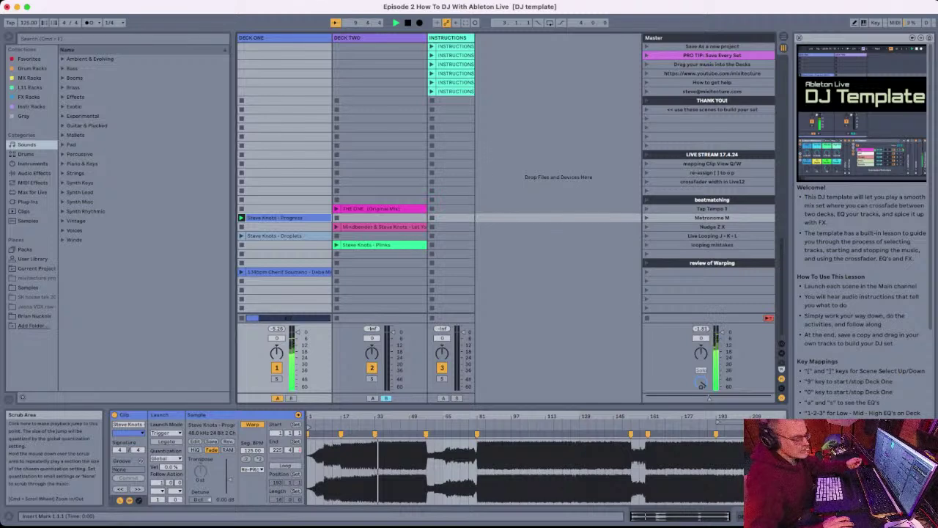
Step: Turn on the metronome and stop playback with the "Nudge Z X" scene selected
key("m")
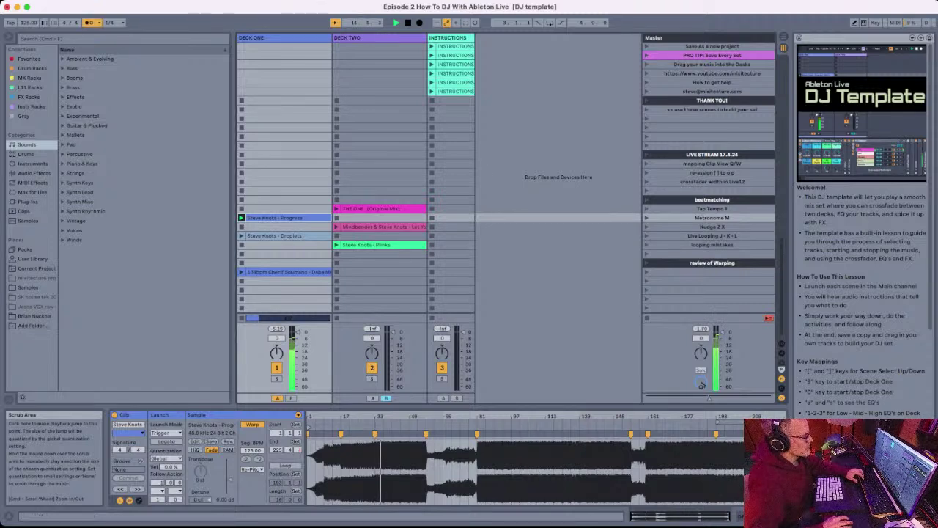
key("Down")
key("Return")
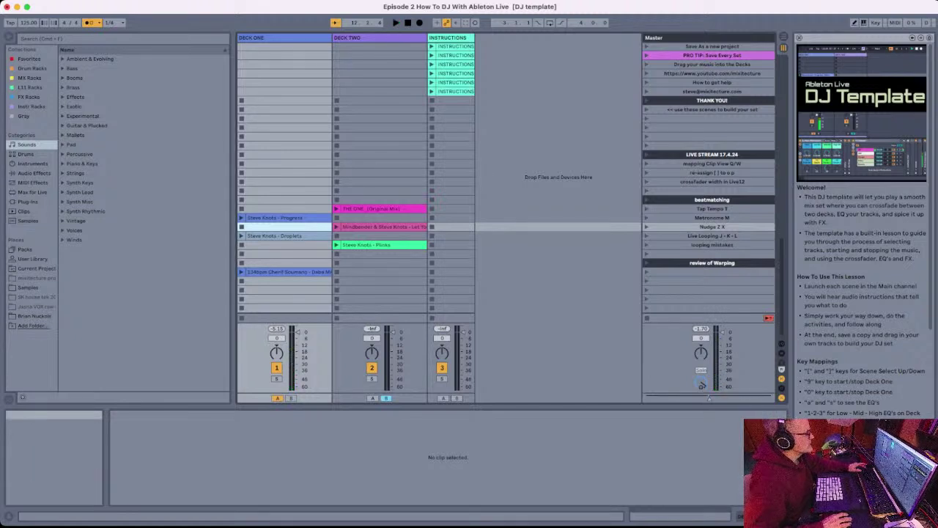
Step: Narrow the Ableton Live window to free desktop space beside it, and start the transport with the metronome running
left_click_drag(937, 220, 875, 220)
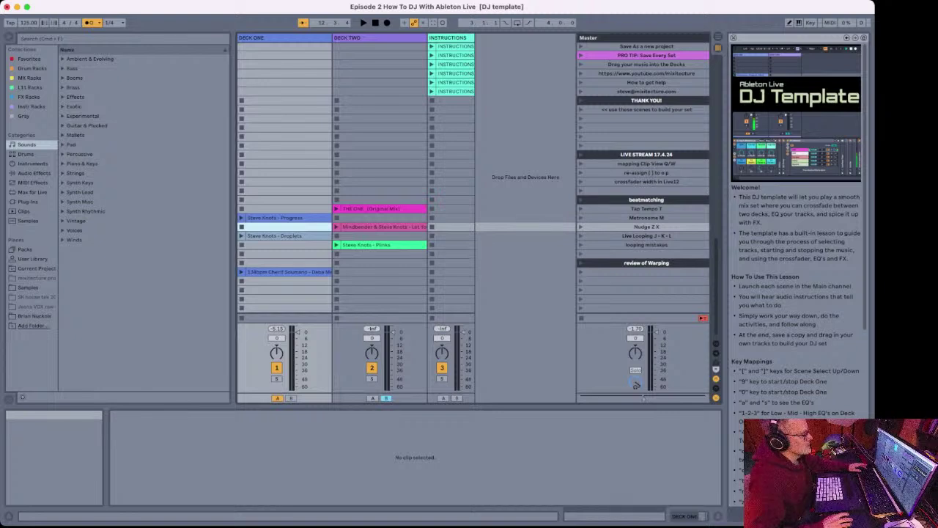
left_click(905, 220)
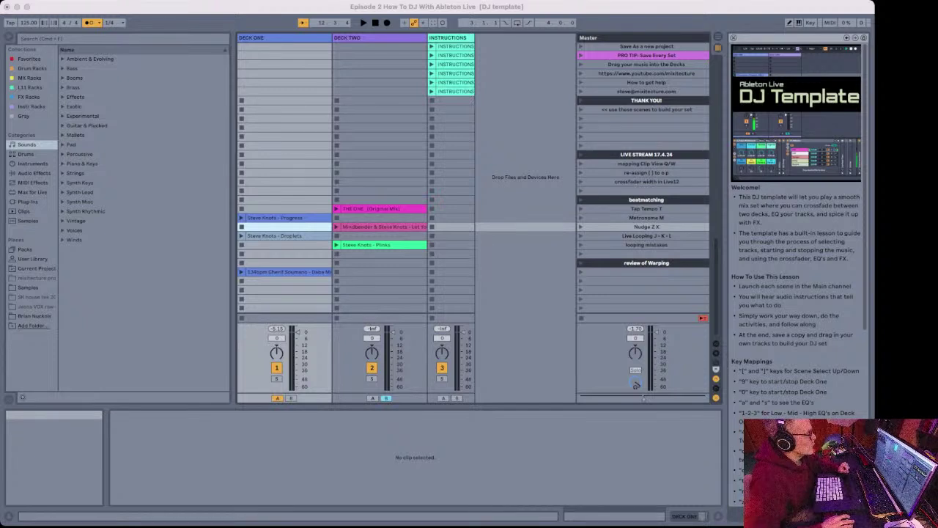
key("super+Tab")
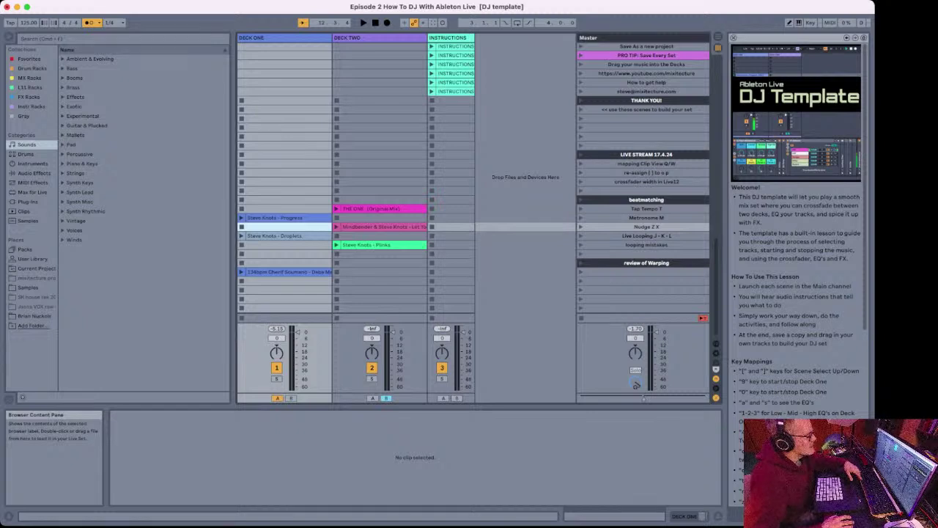
key("space")
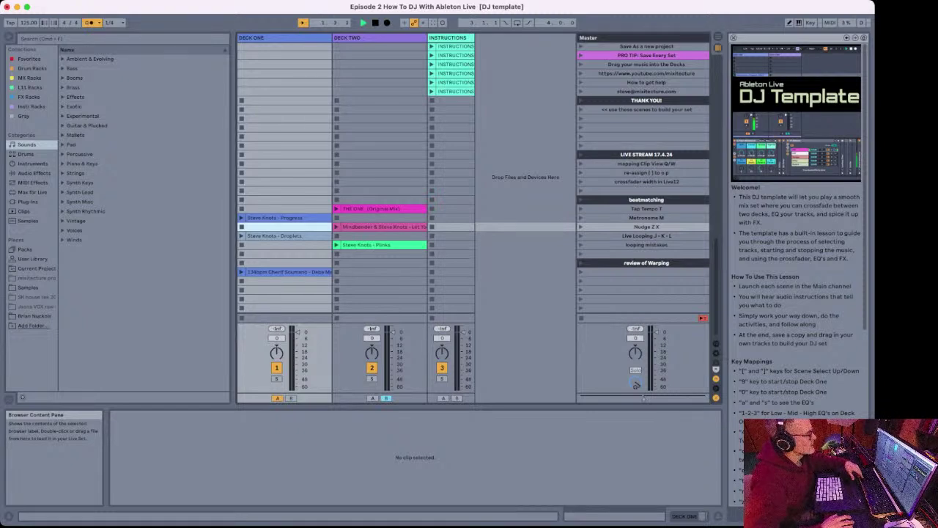
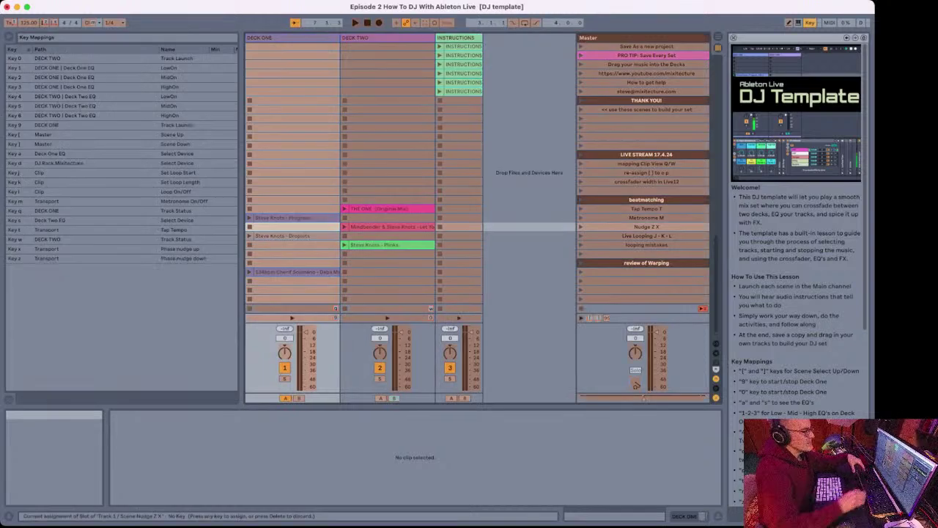
Step: Check the key mappings assigned to Tap Tempo and the metronome switch
left_click(10, 23)
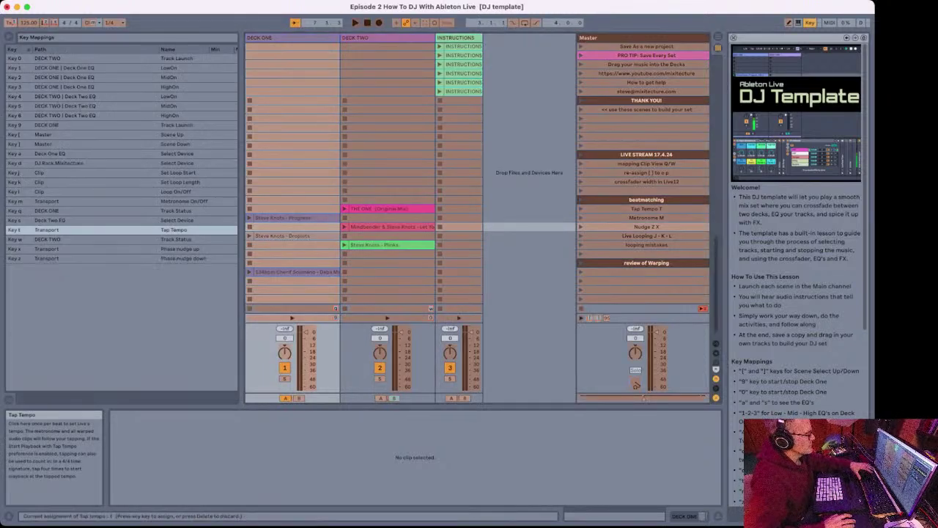
left_click(89, 22)
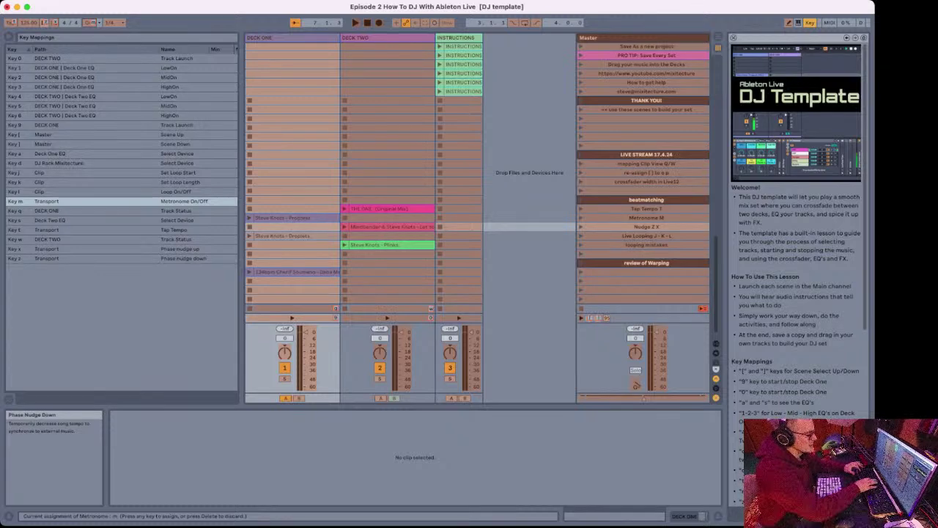
key("super+k")
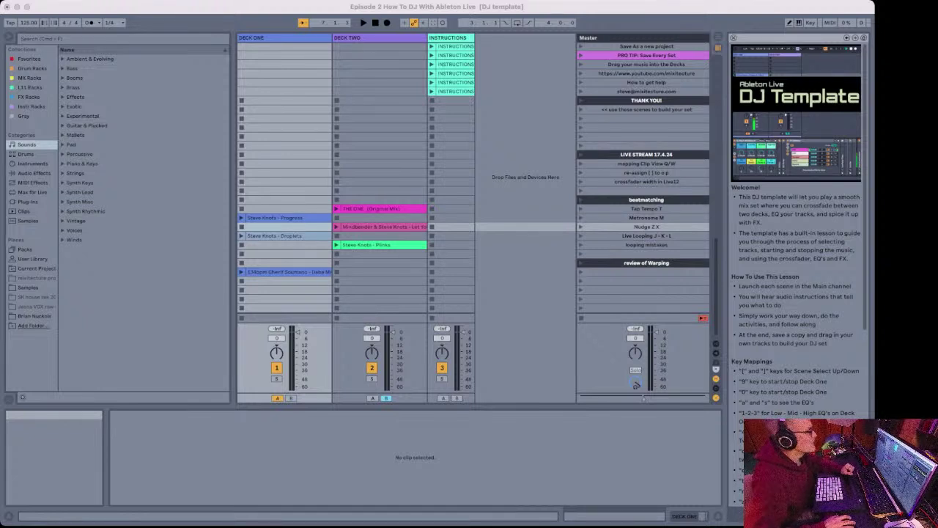
Step: Return to Ableton Live and tap in a song tempo of about 126 BPM using the mapped Tap Tempo key
key("super+Tab")
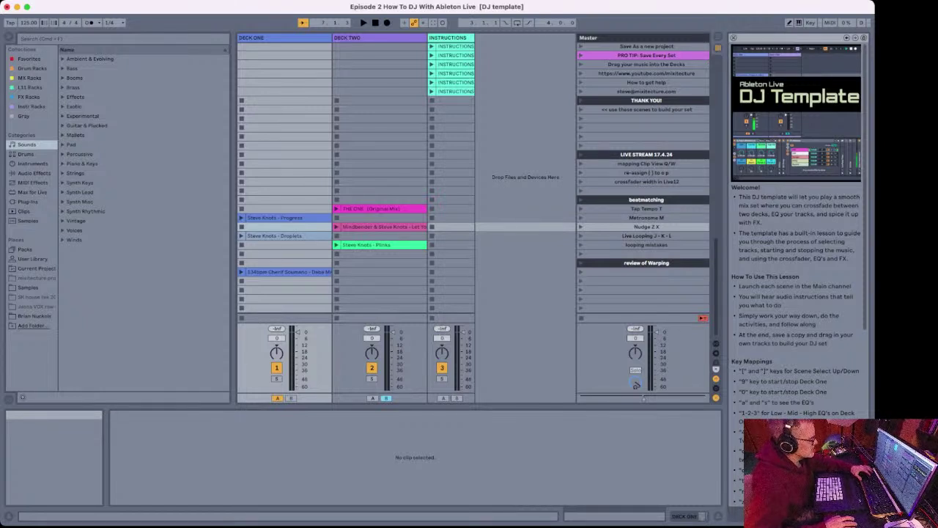
key("t")
key("t")
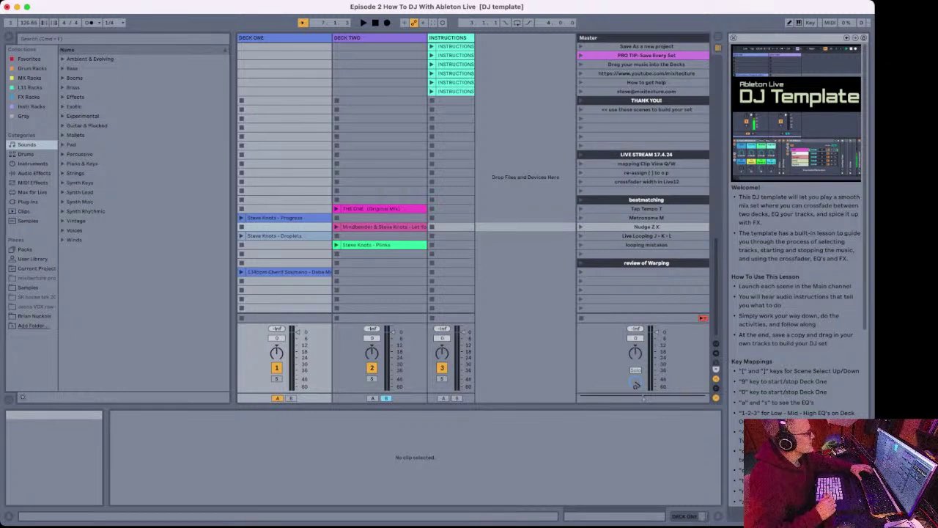
key("t")
key("t")
key("t")
key("t")
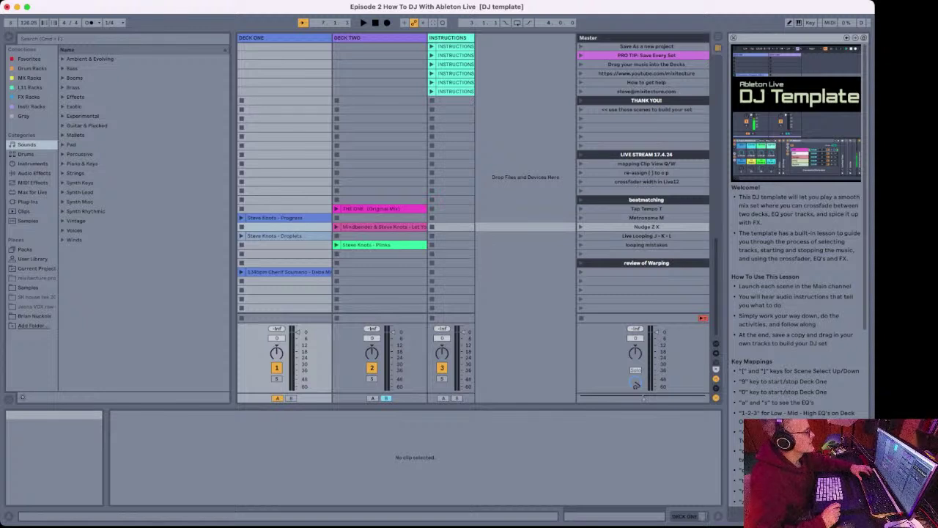
key("t")
key("t")
key("t")
key("t")
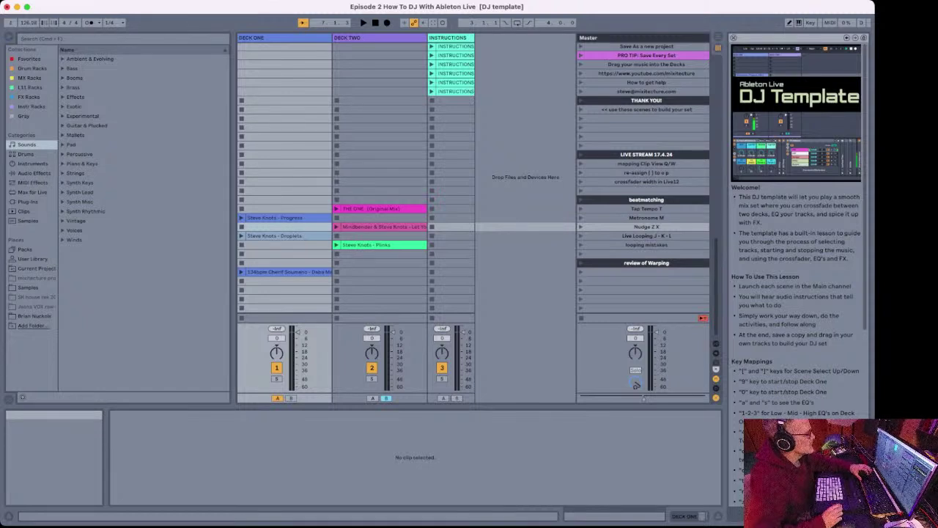
Step: Turn on the metronome and start the transport to hear the click at the tapped tempo
key("t")
key("m")
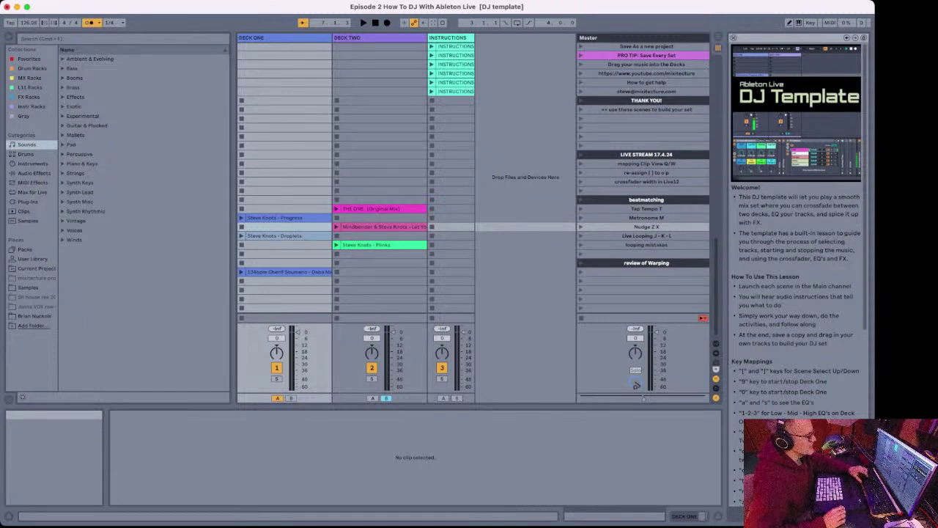
key("space")
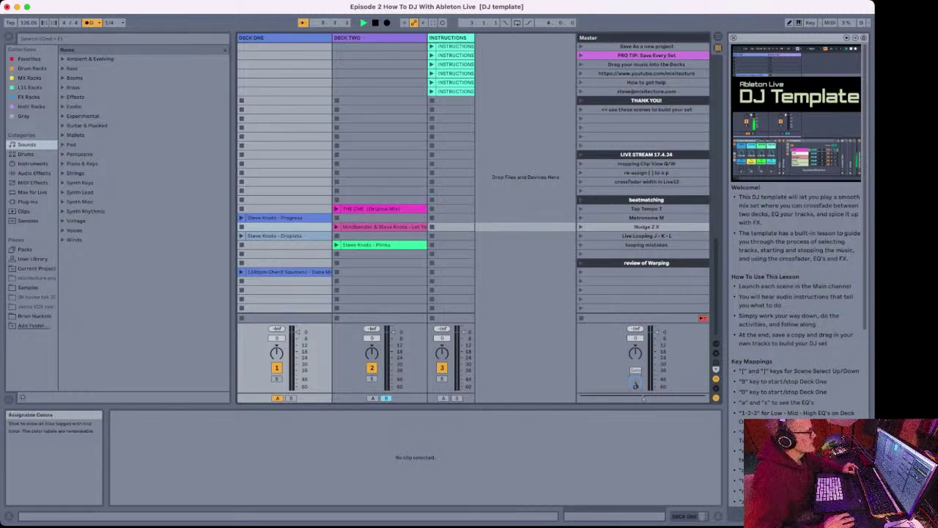
key("super+Tab")
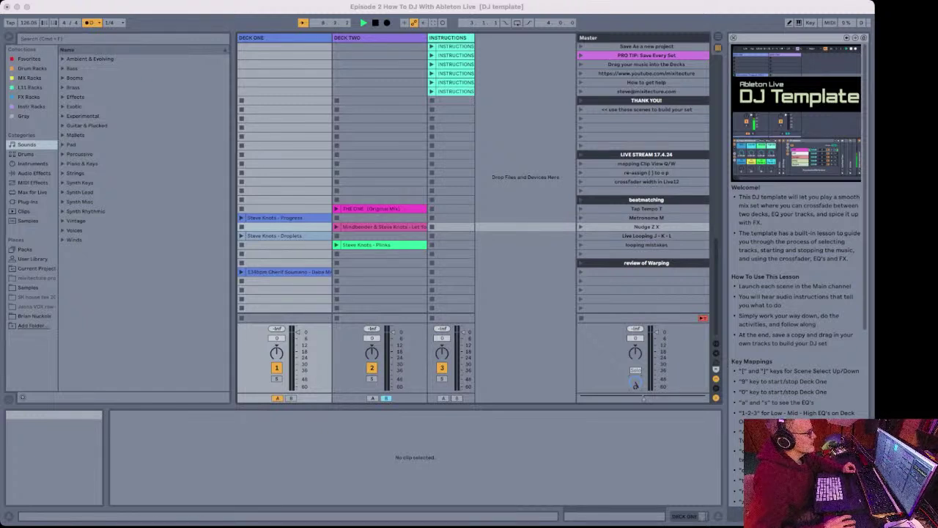
key("super+Tab")
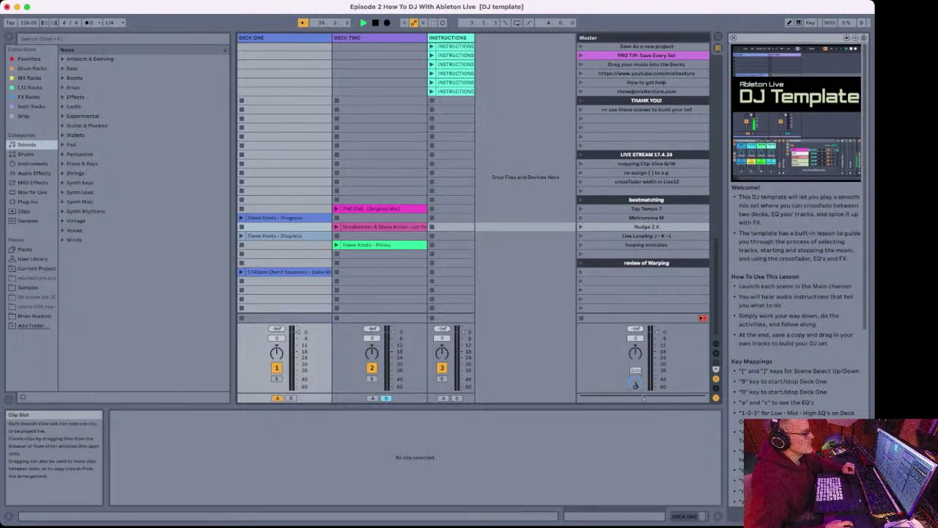
Step: Select the "Steve Knots - Progress" clip on Deck One and launch it
left_click(276, 218)
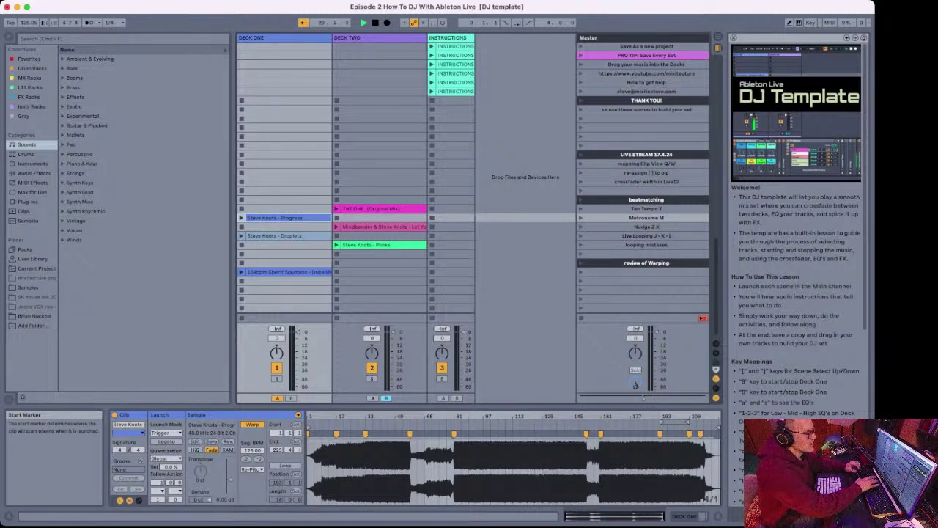
key("9")
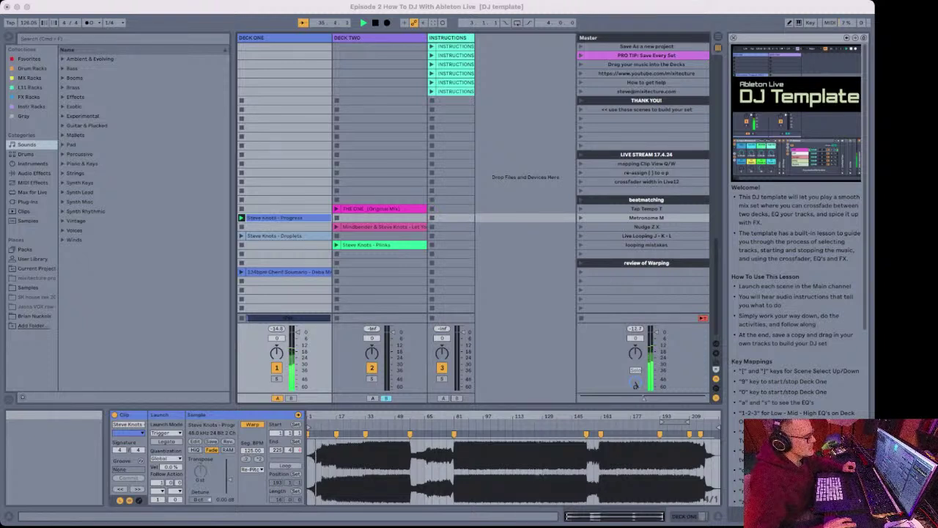
left_click(276, 368)
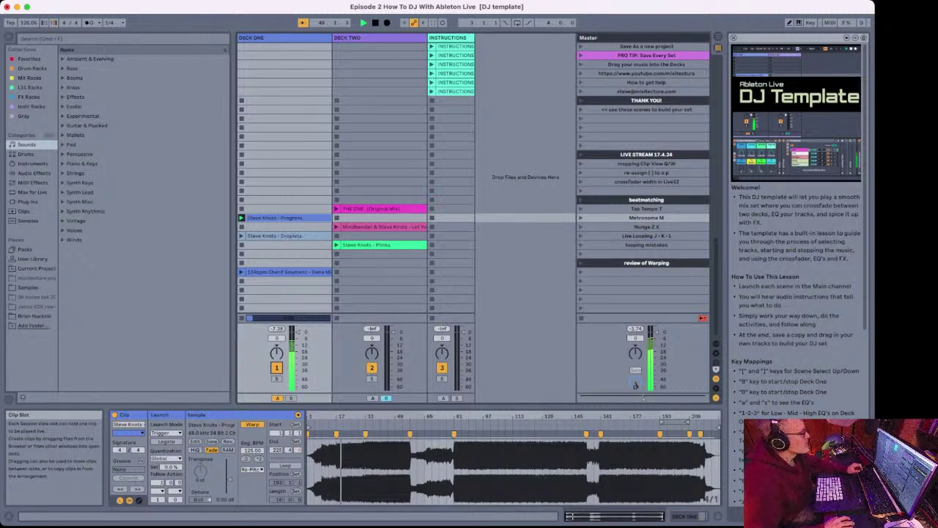
key("super+Tab")
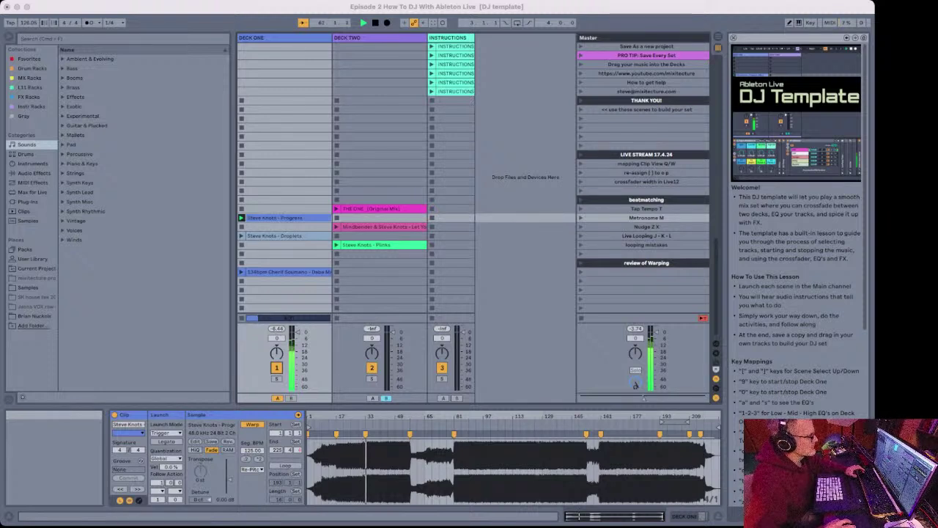
left_click(145, 308)
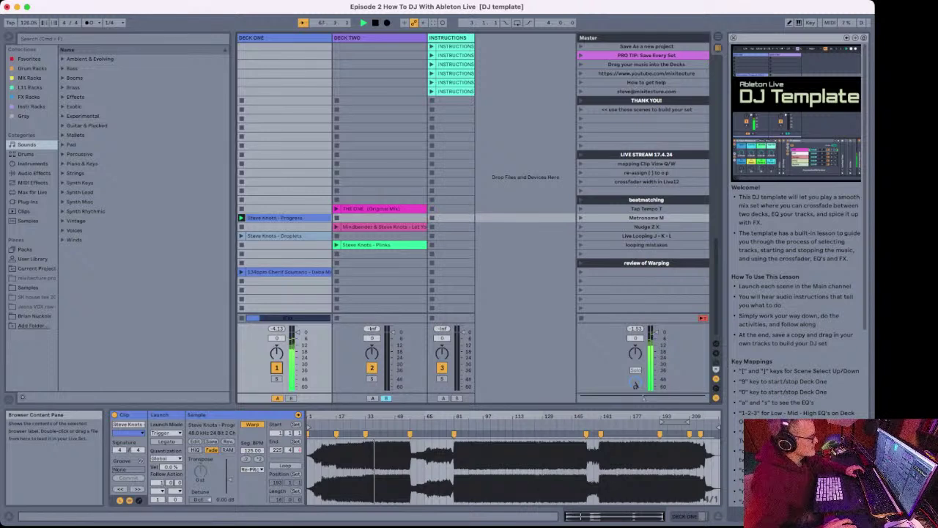
key("super+Tab")
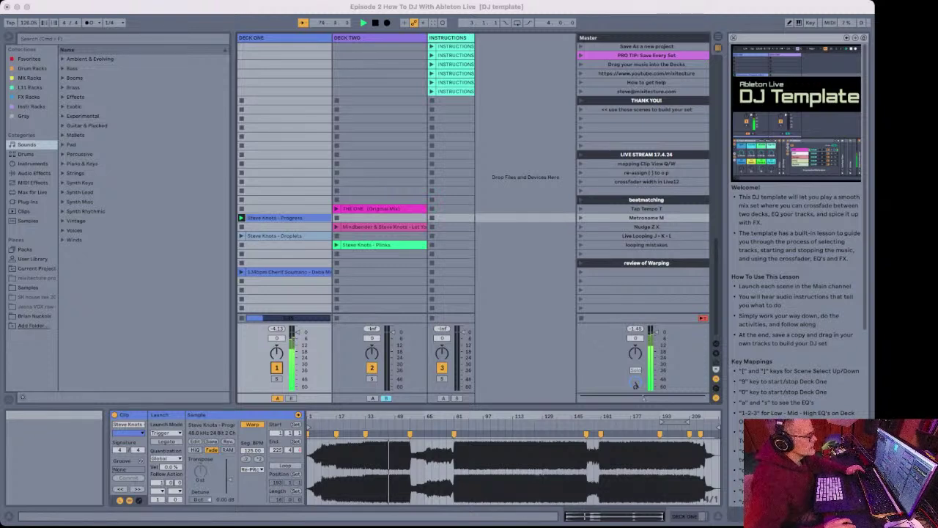
key("super+Tab")
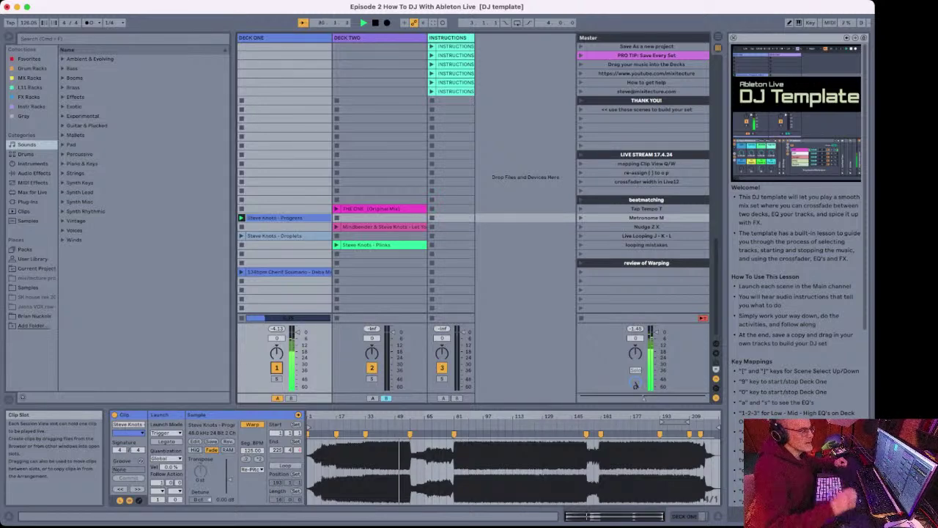
Step: Stop playback of the "Steve Knots - Progress" clip on Deck One
key("t")
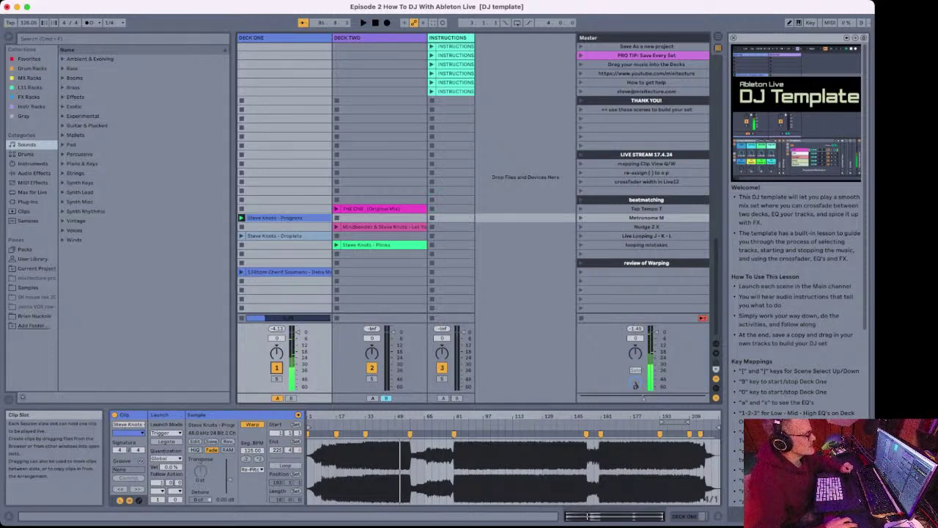
left_click(241, 226)
key("super+Tab")
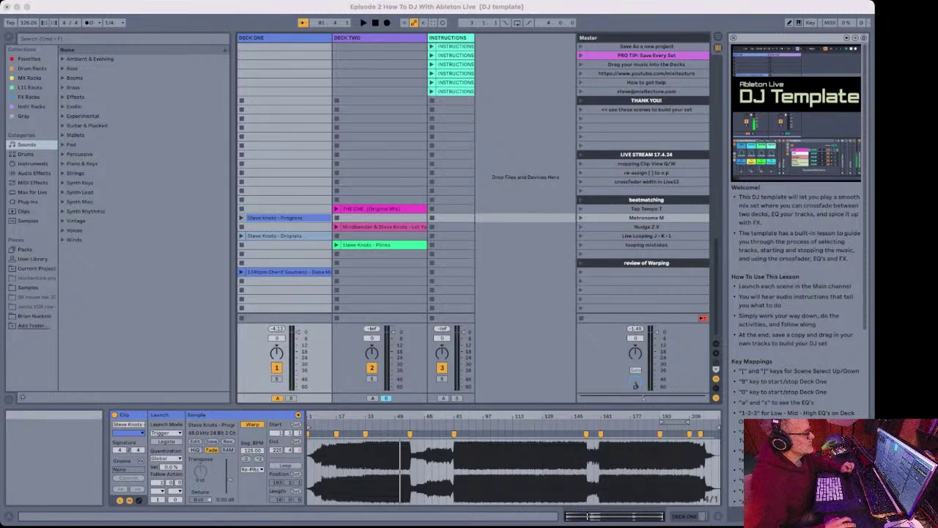
key("super+Tab")
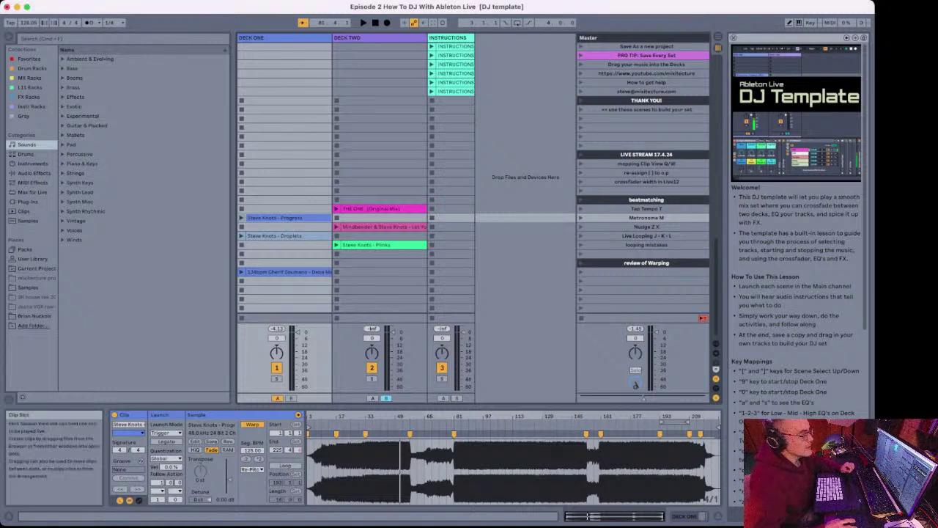
Step: Tap in a faster song tempo of about 135 BPM with the mapped Tap Tempo key
key("t")
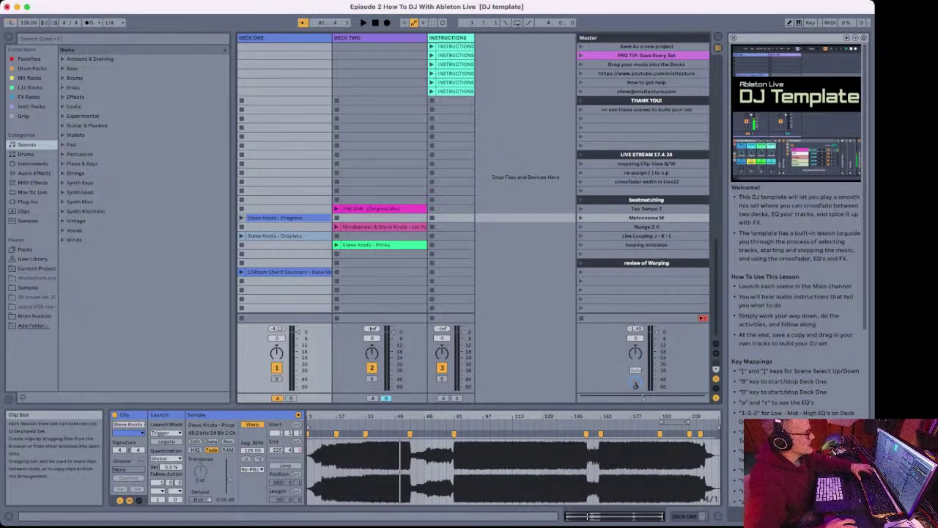
key("t")
key("t")
key("t")
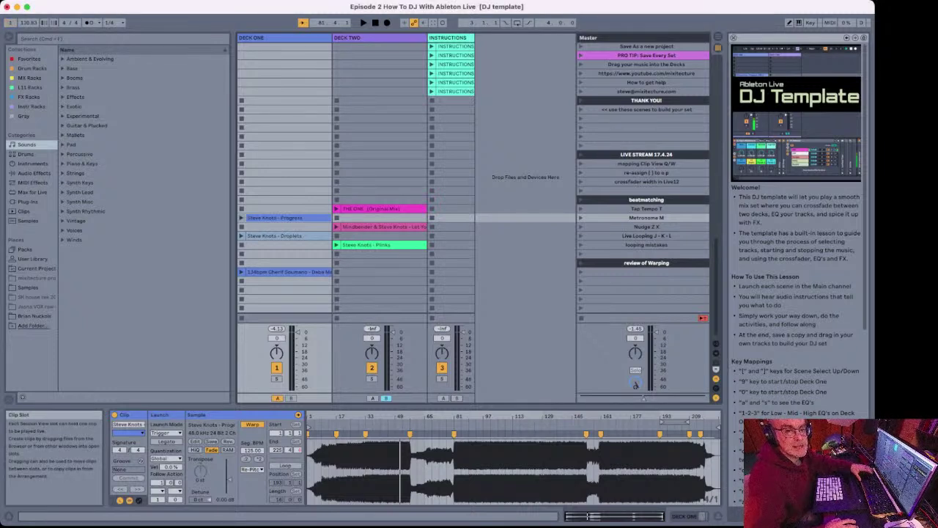
key("t")
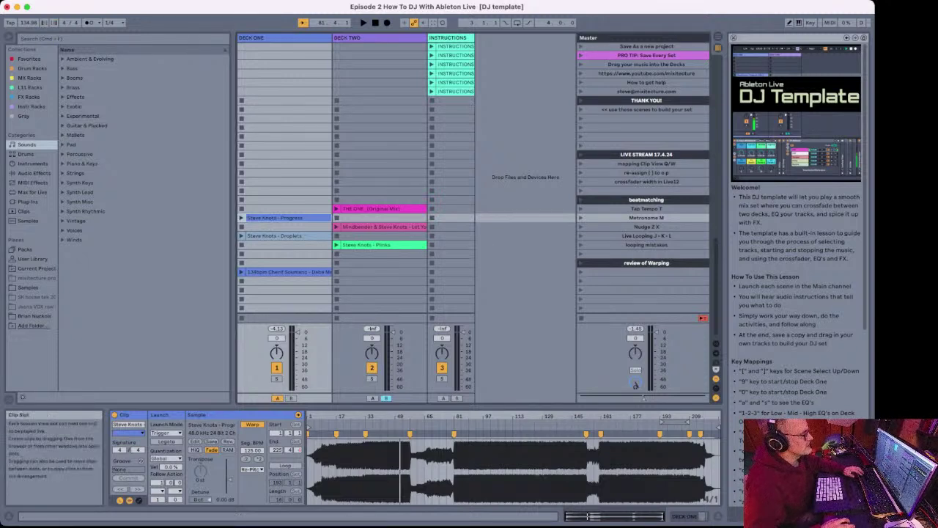
Step: Play the "Steve Knots - Progress" clip from about bar 33 and set the song tempo to 126 BPM
left_click(275, 236)
left_click(275, 217)
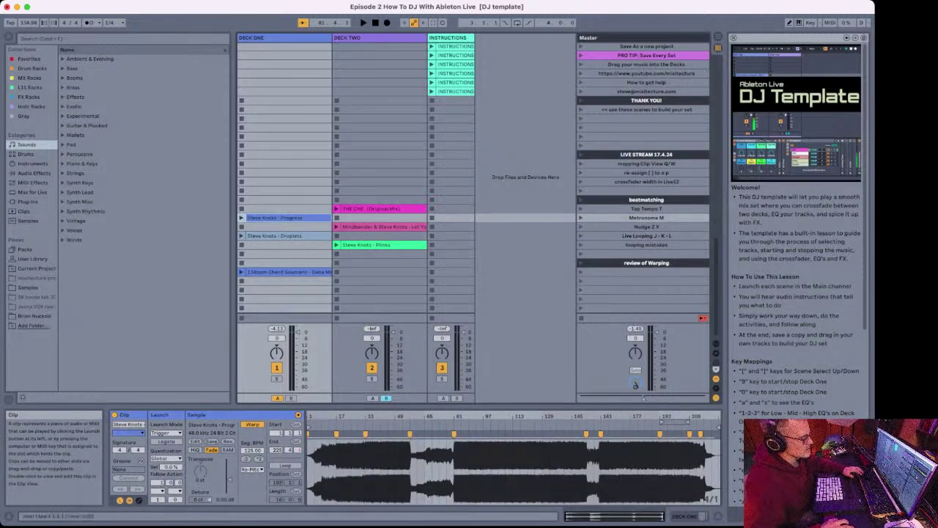
left_click(371, 424)
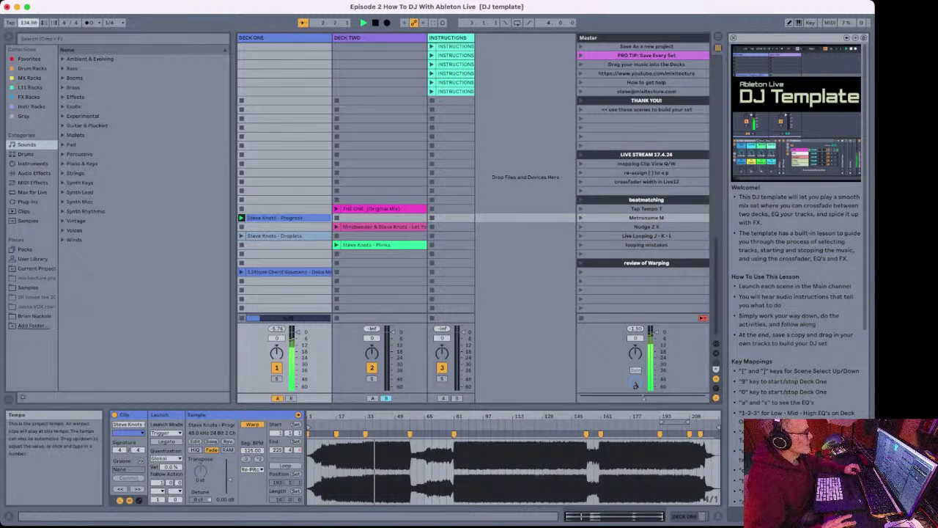
type("128")
key("Return")
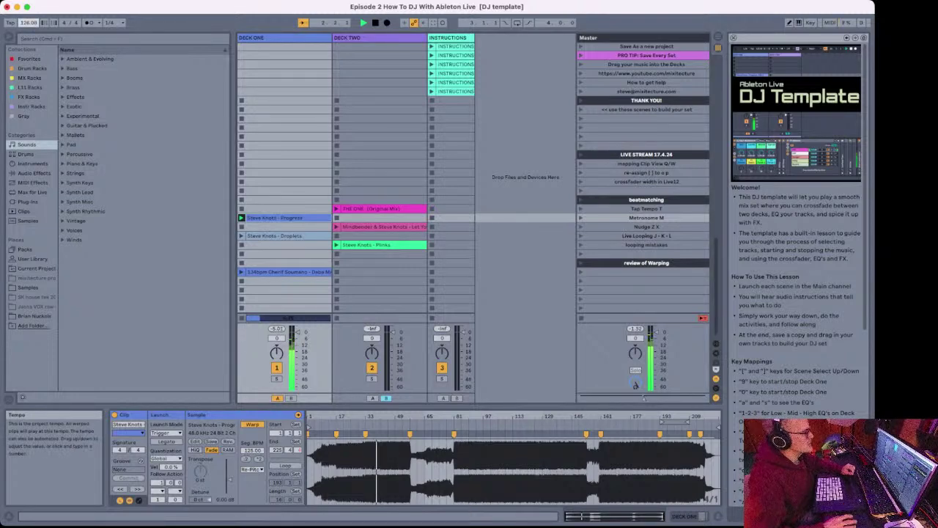
Step: Change the warp mode of the "Steve Knots - Progress" clip from Re-Pitch to Complex and stop playback
left_click(286, 145)
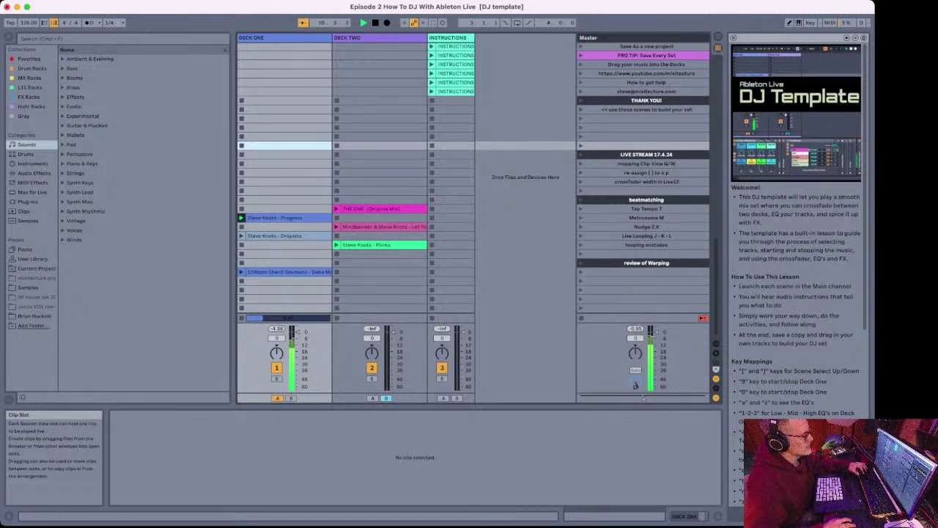
left_click(276, 218)
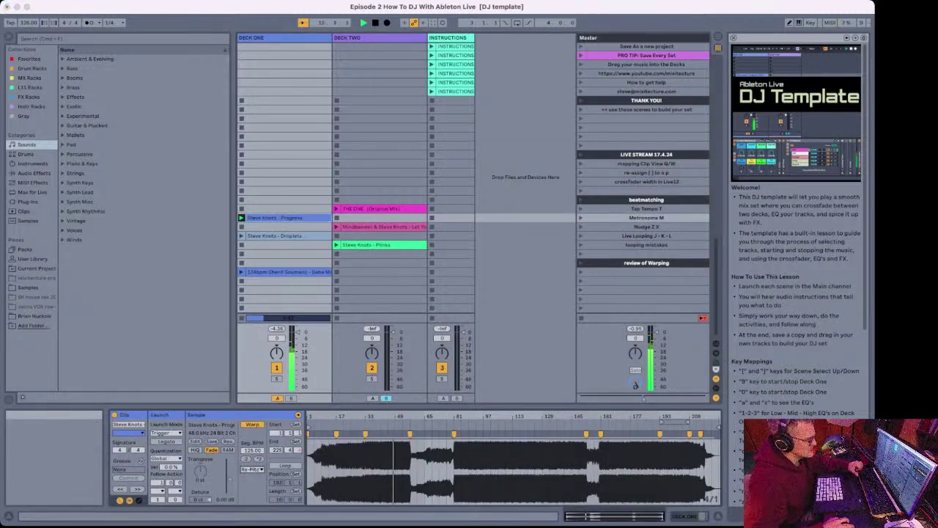
left_click(254, 480)
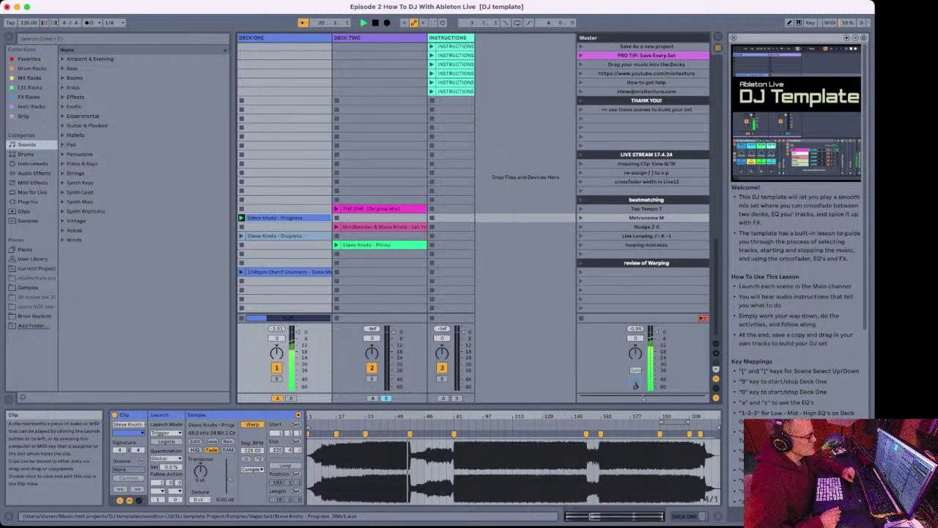
key("space")
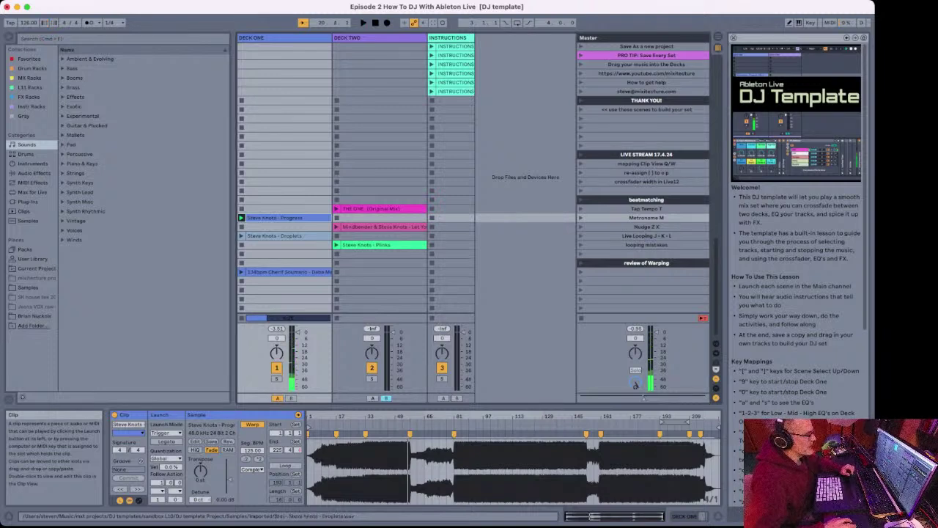
left_click(242, 227)
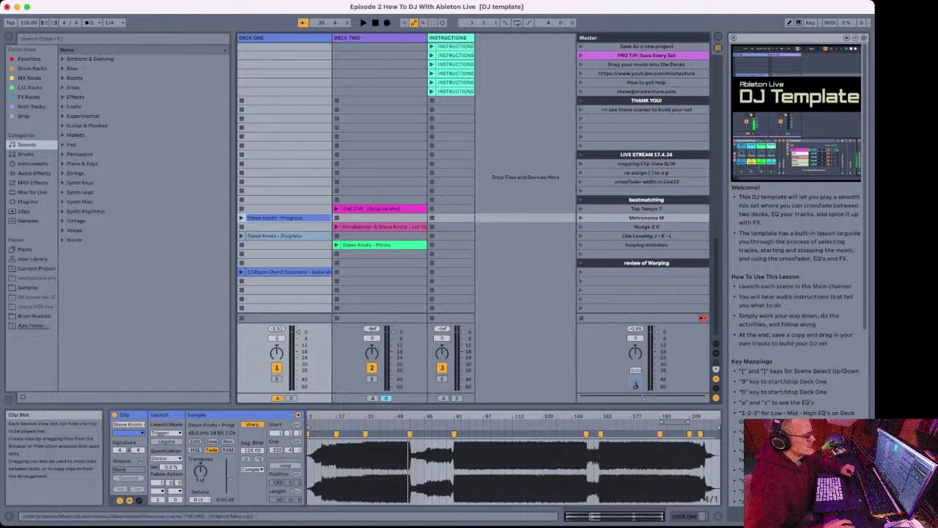
Step: Select the "THE ONE (Original Mix)" clip on Deck Two and set the song tempo to 120 BPM
left_click(372, 209)
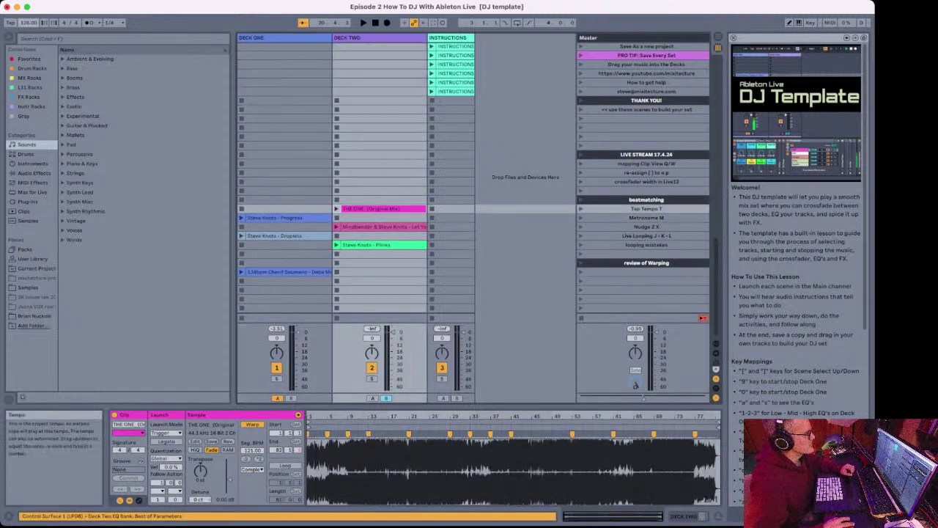
left_click(29, 22)
type("120")
key("Return")
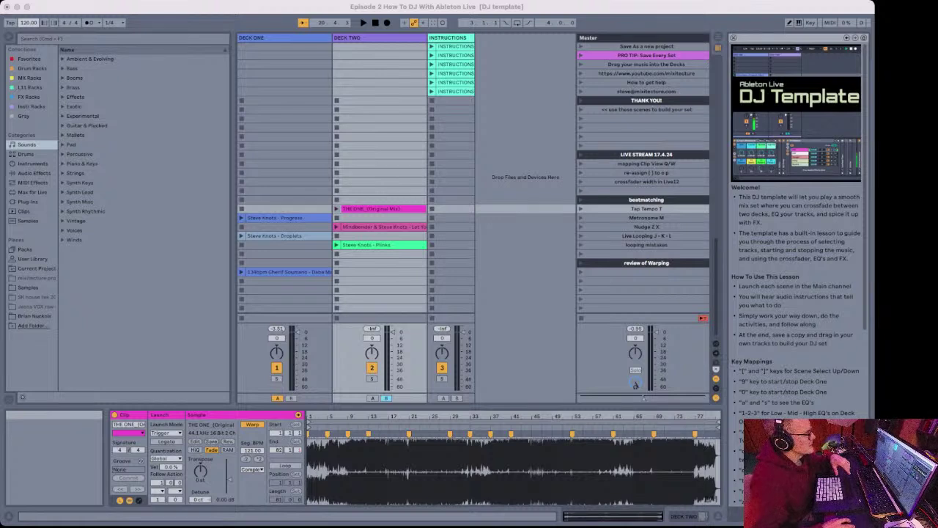
left_click(381, 209)
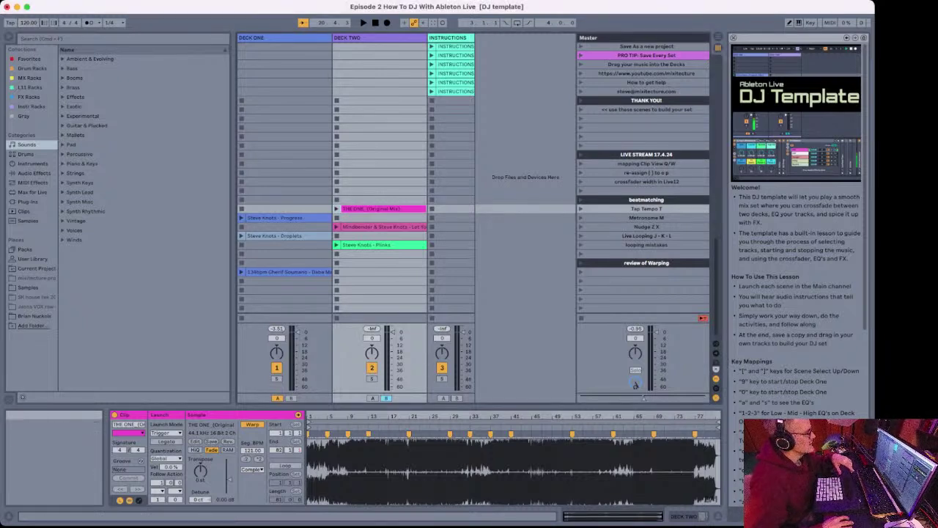
Step: Tap in a song tempo of about 126 BPM with the mapped Tap Tempo key
key("super+Tab")
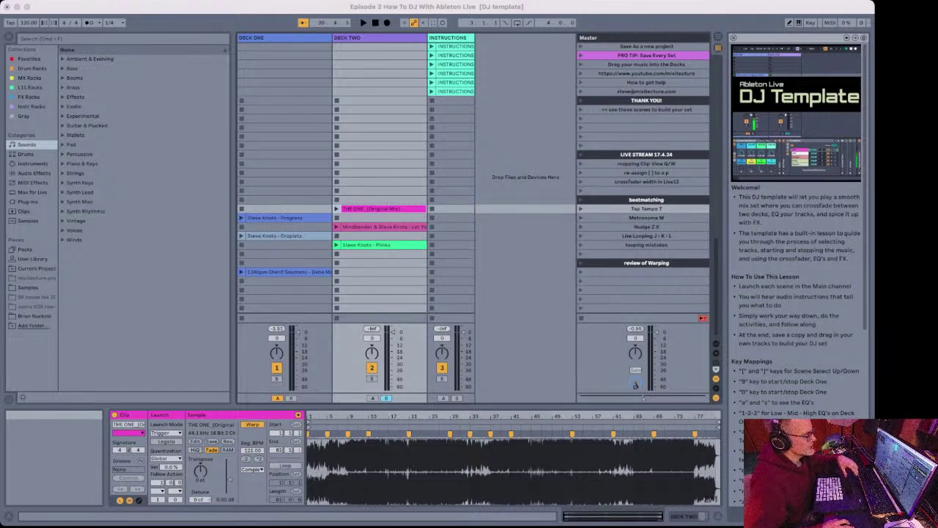
key("super+Tab")
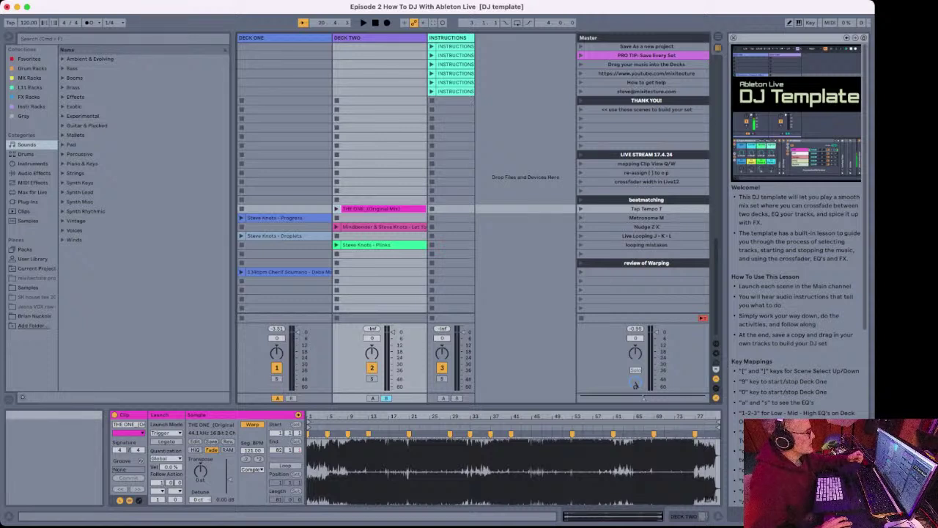
key("super+Tab")
key("super+Tab")
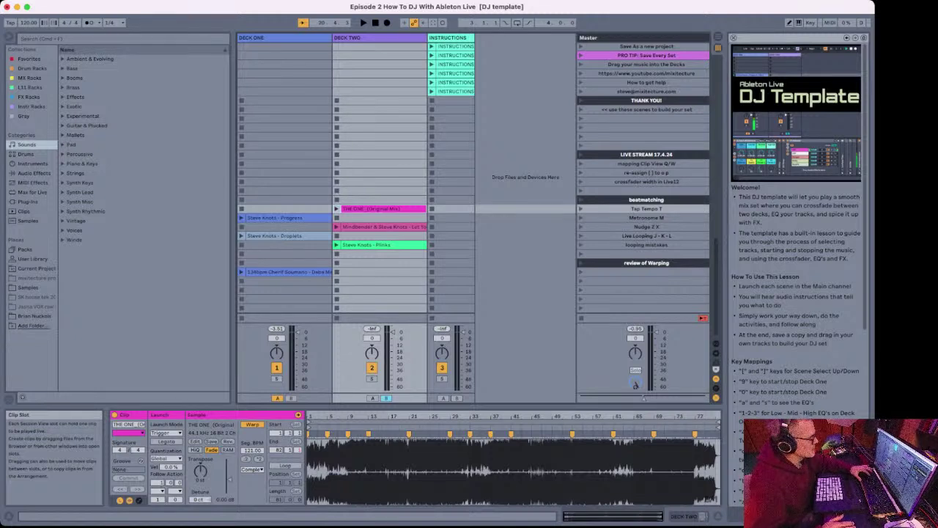
key("t")
key("t")
key("t")
key("t")
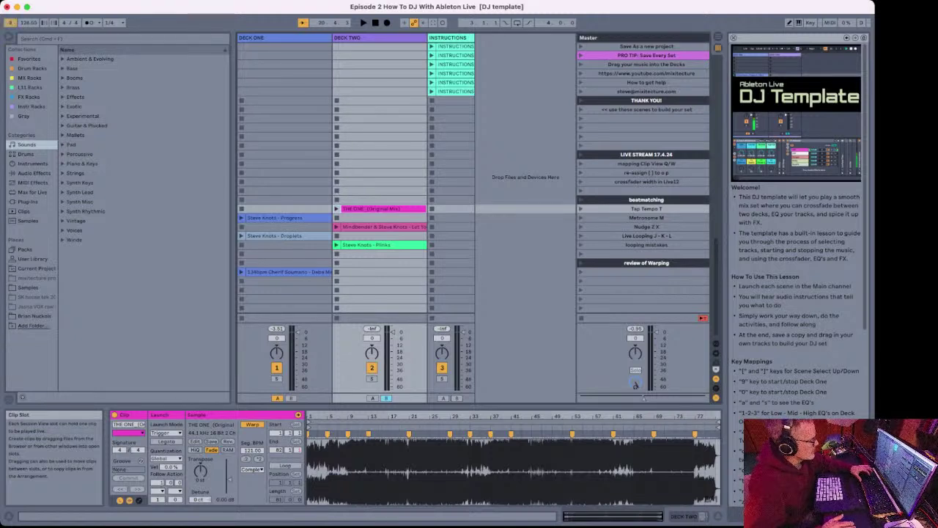
key("t")
key("t")
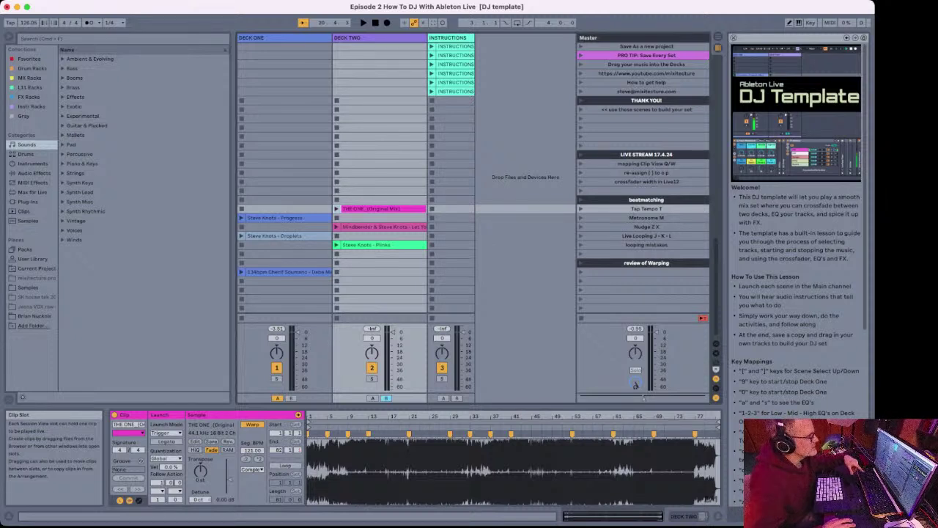
Step: Launch the "THE ONE (Original Mix)" clip on Deck Two with its mapped start control
key("Up")
key("Down")
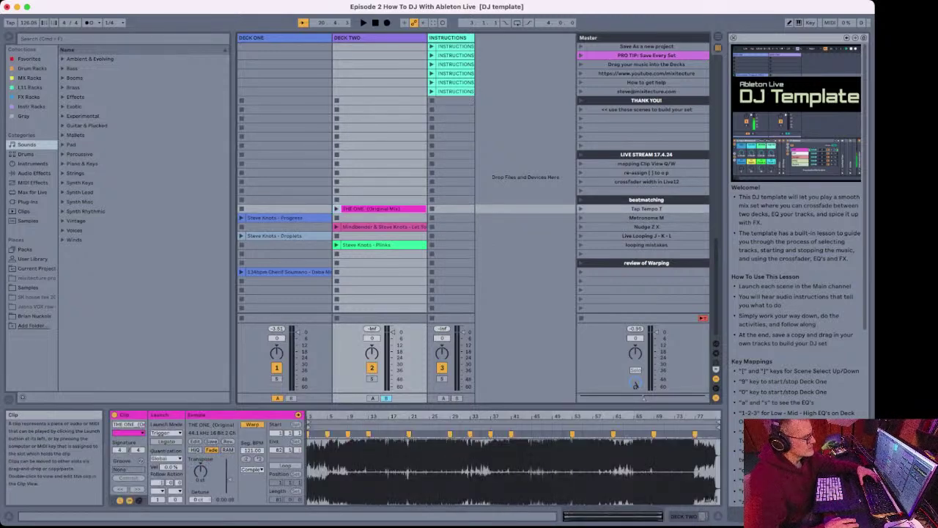
key("0")
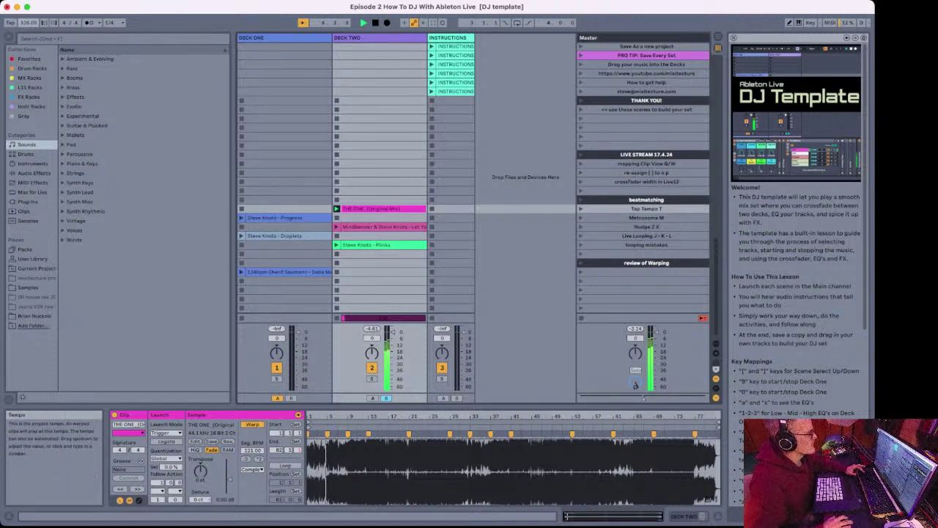
Step: Mute Deck Two with its track activator while "THE ONE (Original Mix)" plays, and stop playback
key("super+Tab")
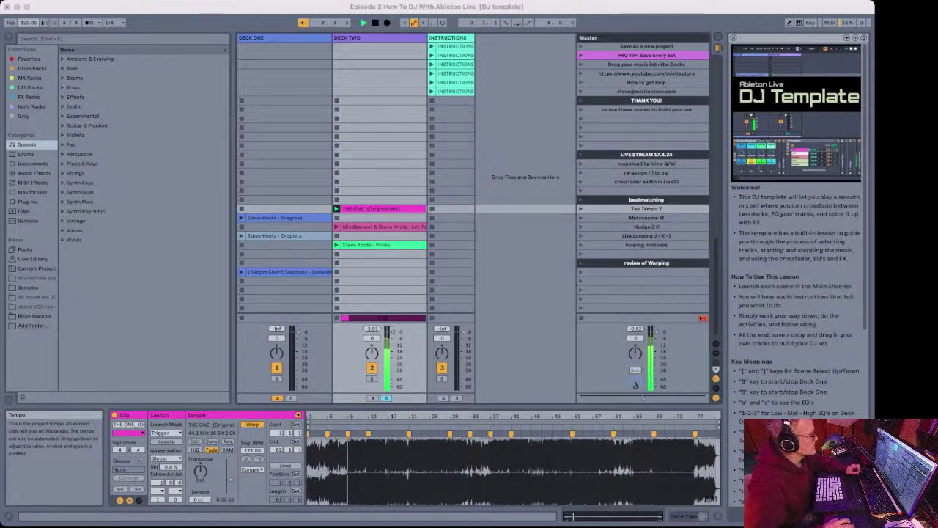
left_click(372, 368)
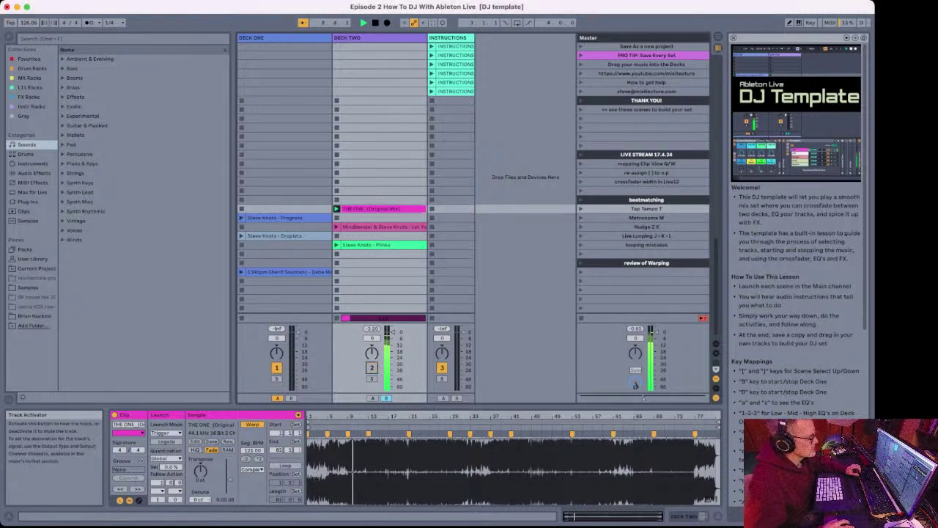
left_click(372, 368)
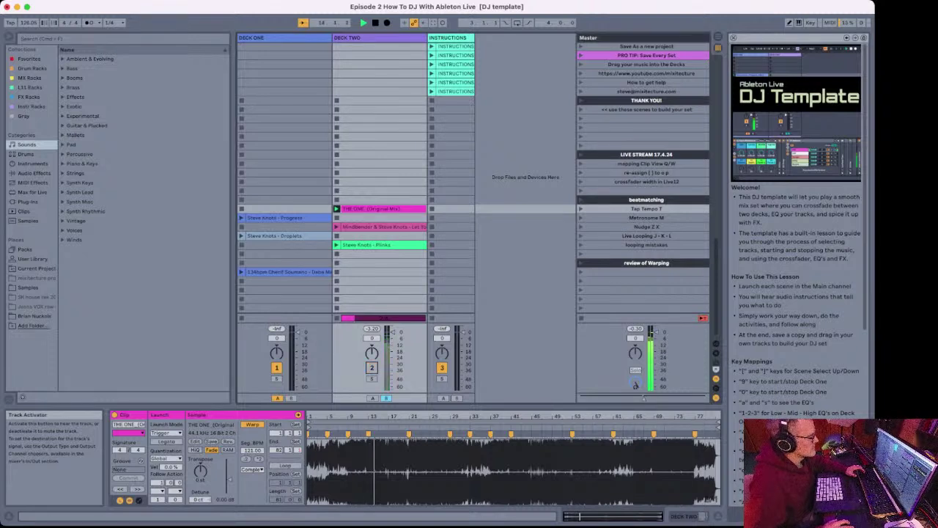
key("space")
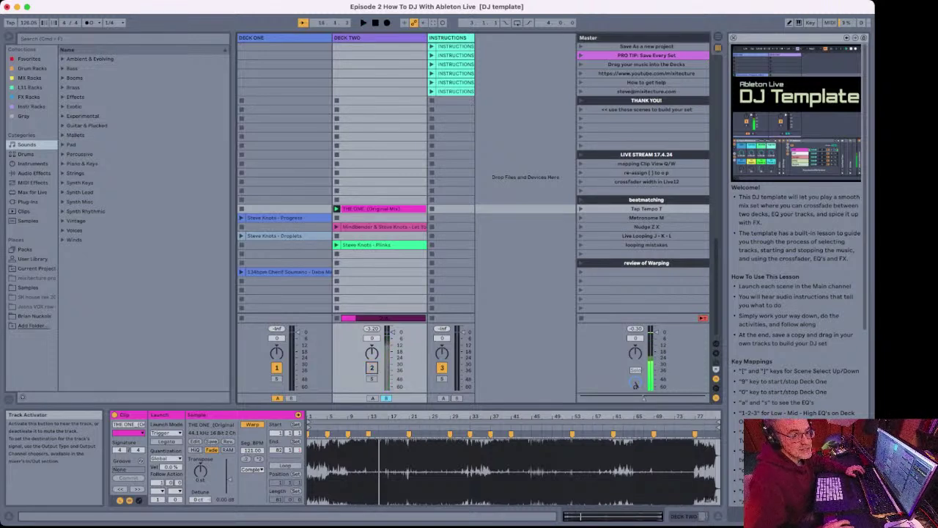
Step: Switch Deck Two's track activator back on
key("super+Tab")
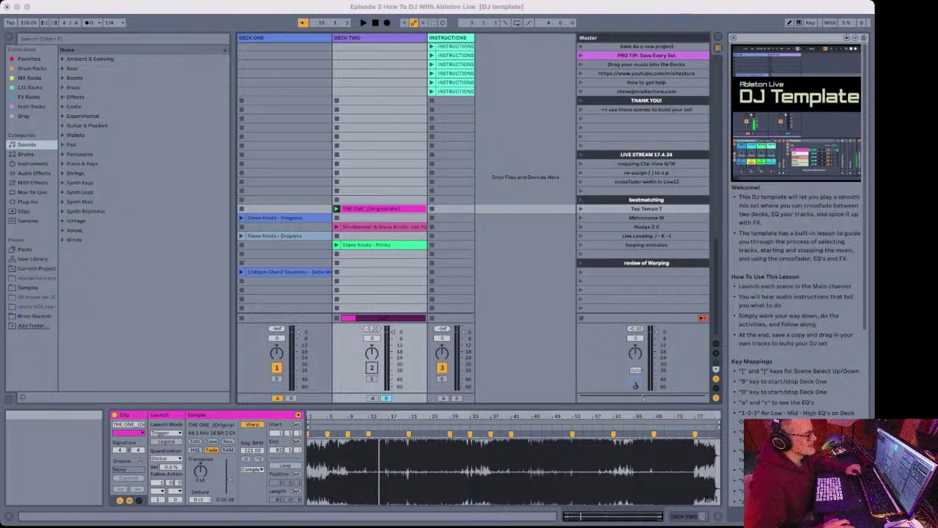
key("super+Tab")
left_click(372, 368)
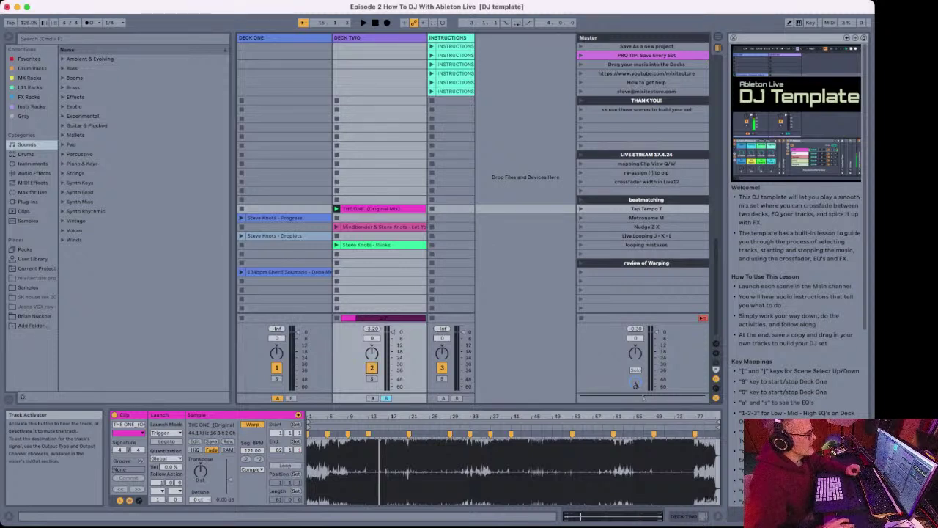
key("super+Tab")
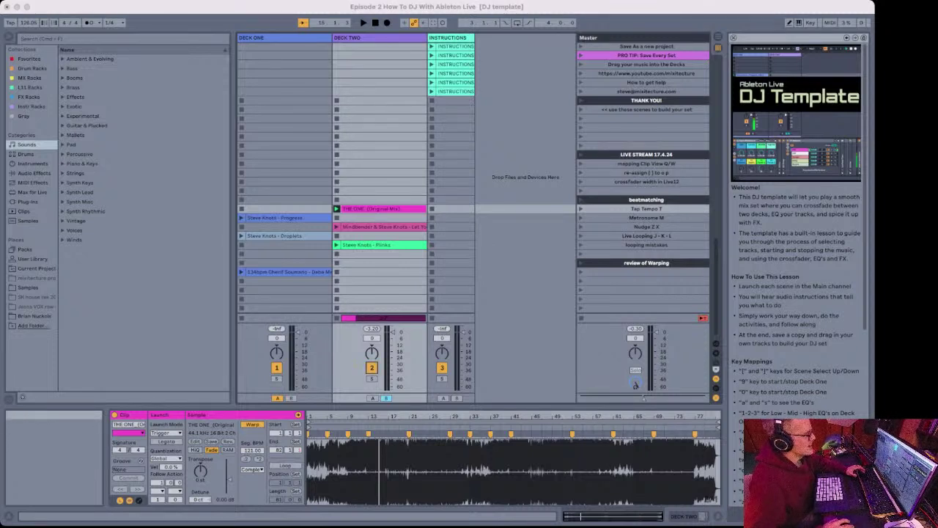
key("super+Tab")
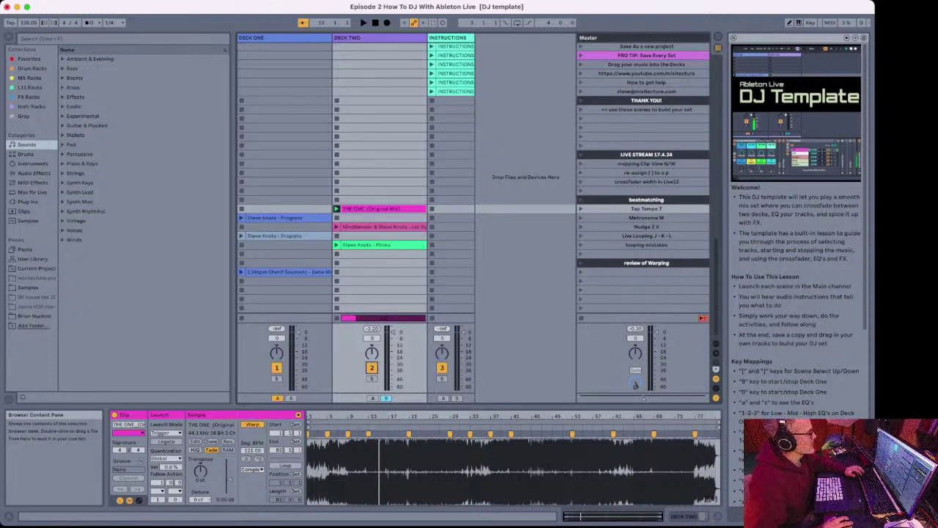
key("super+Tab")
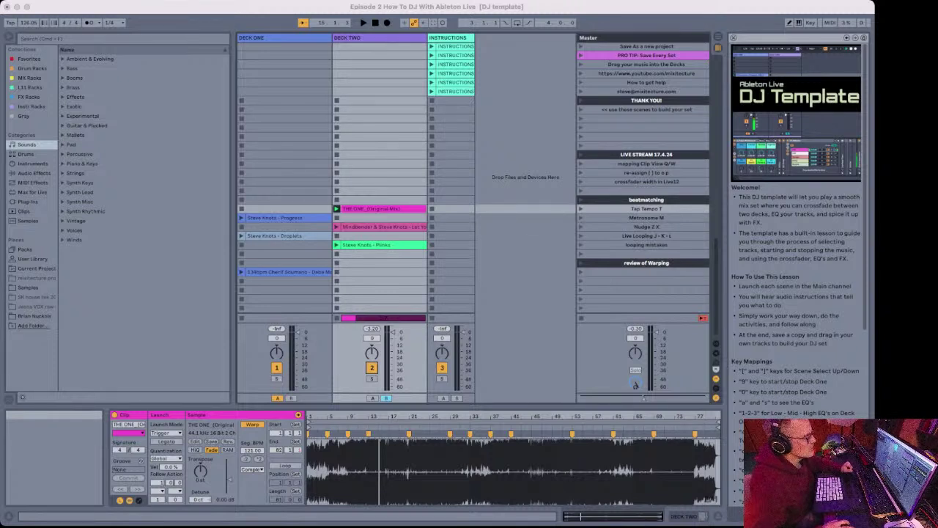
key("super+Tab")
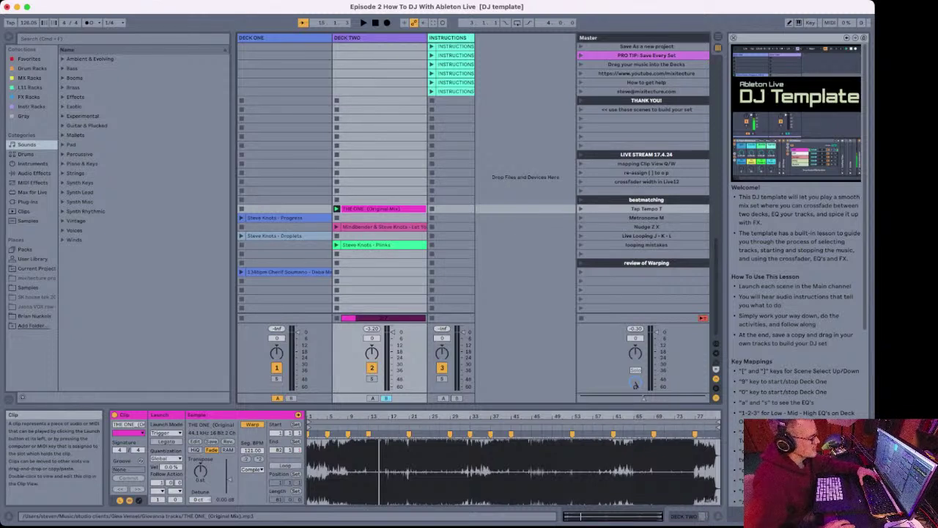
Step: Start playback and relaunch "THE ONE (Original Mix)" from its beginning with Deck Two's mapped start control
key("space")
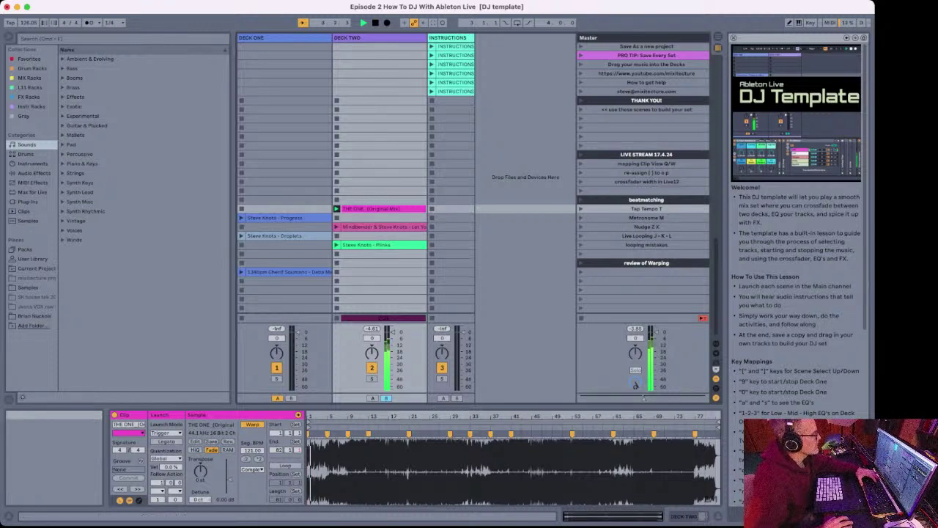
key("super+Tab")
key("super+Tab")
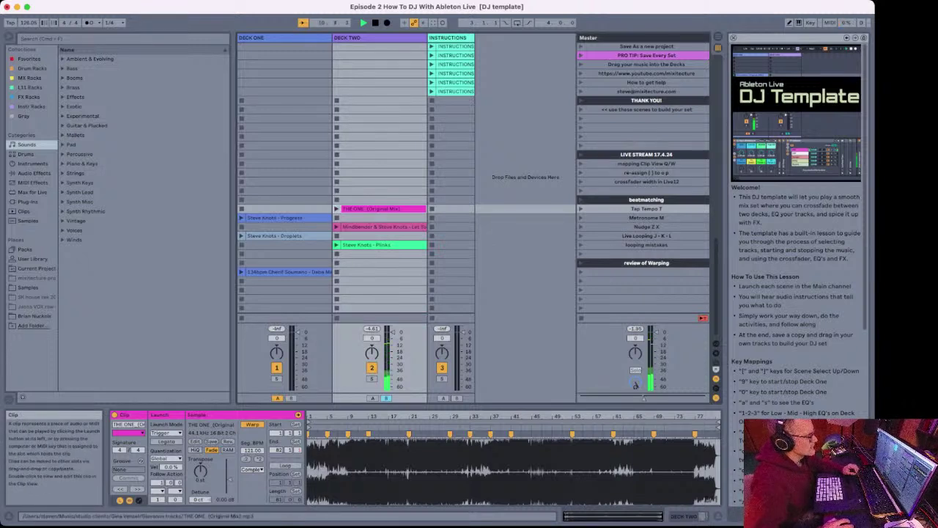
key("0")
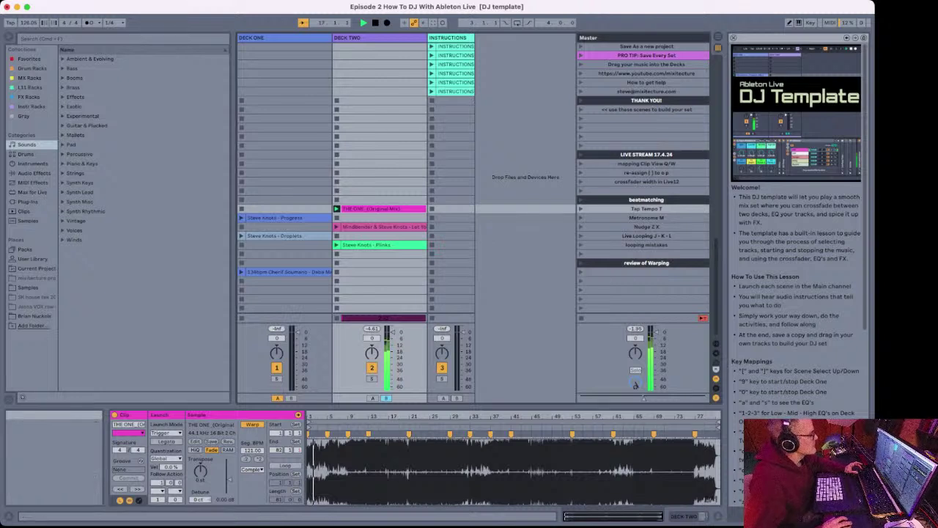
key("super+Tab")
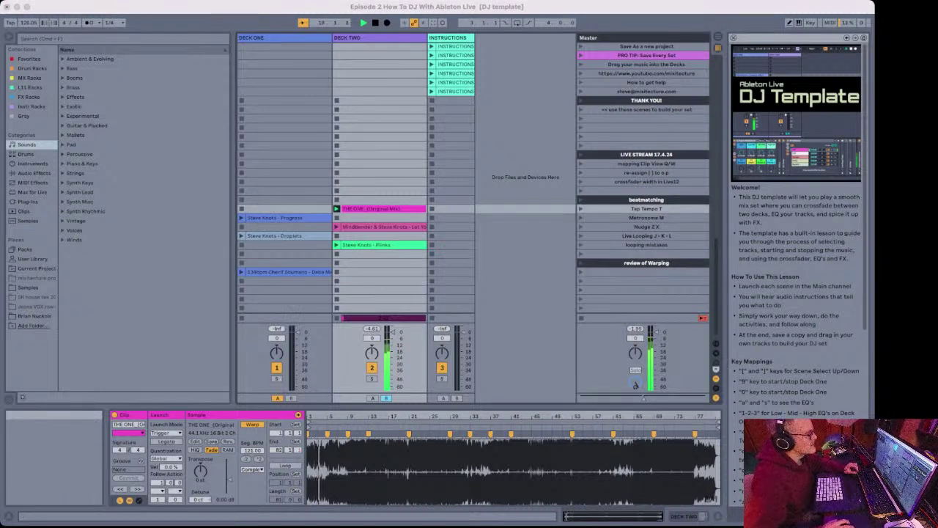
key("super+Tab")
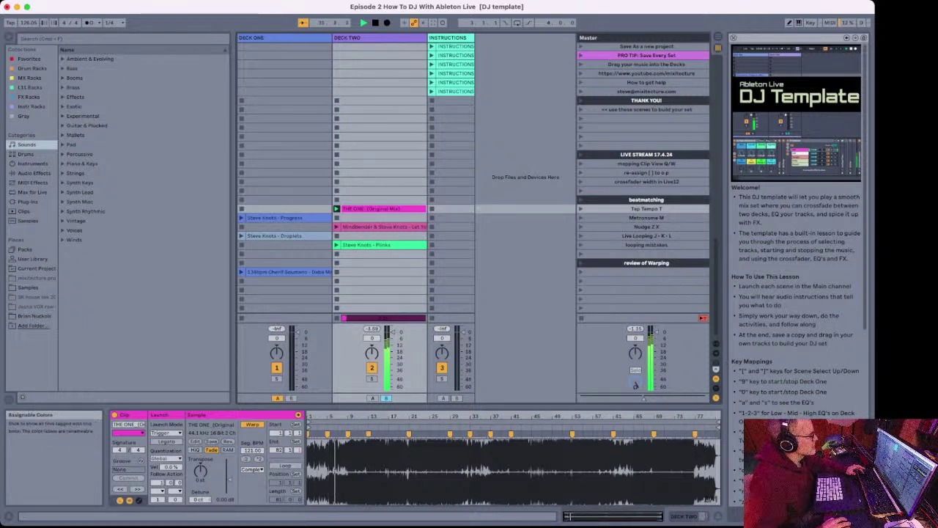
key("super+Tab")
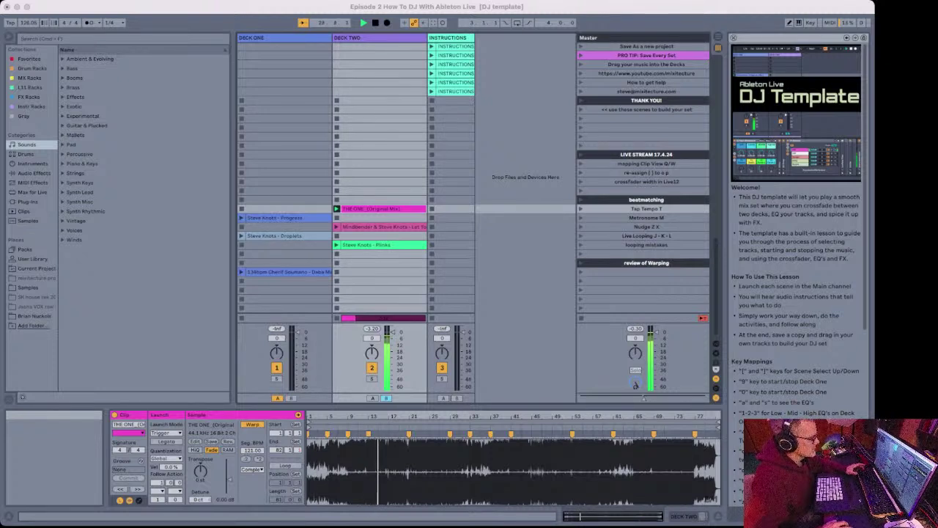
Step: Show the Deck Two EQ for the playing clip and switch off its low band
left_click(384, 209)
key("s")
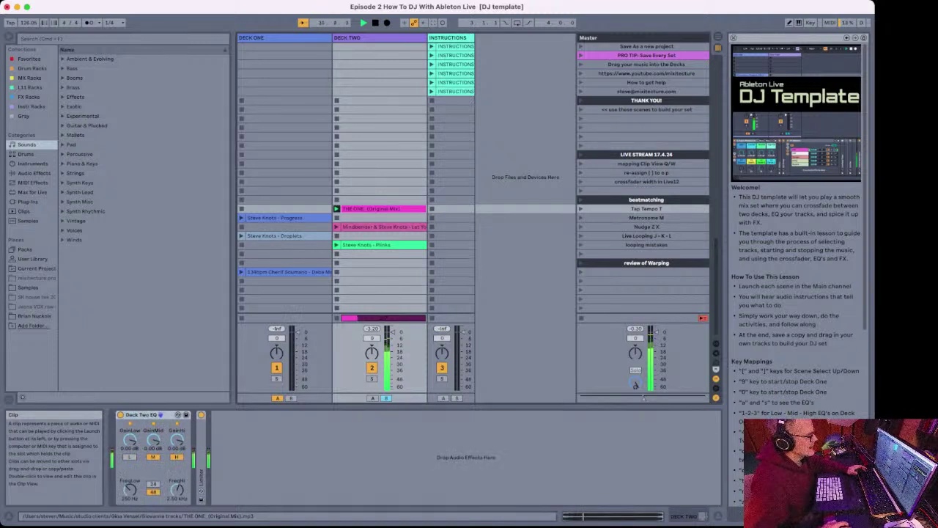
Step: Toggle Deck Two's track activator off and back on while the clip keeps playing
key("super+Tab")
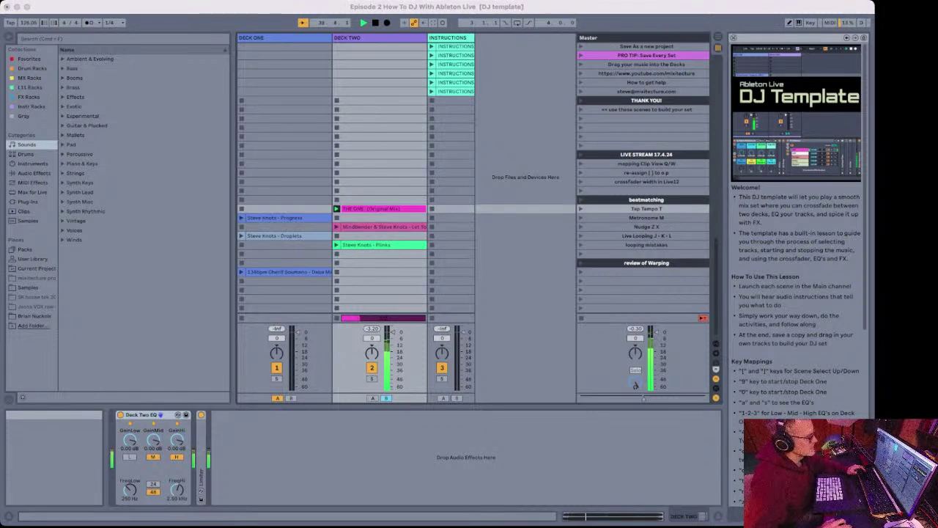
left_click(371, 368)
left_click(372, 368)
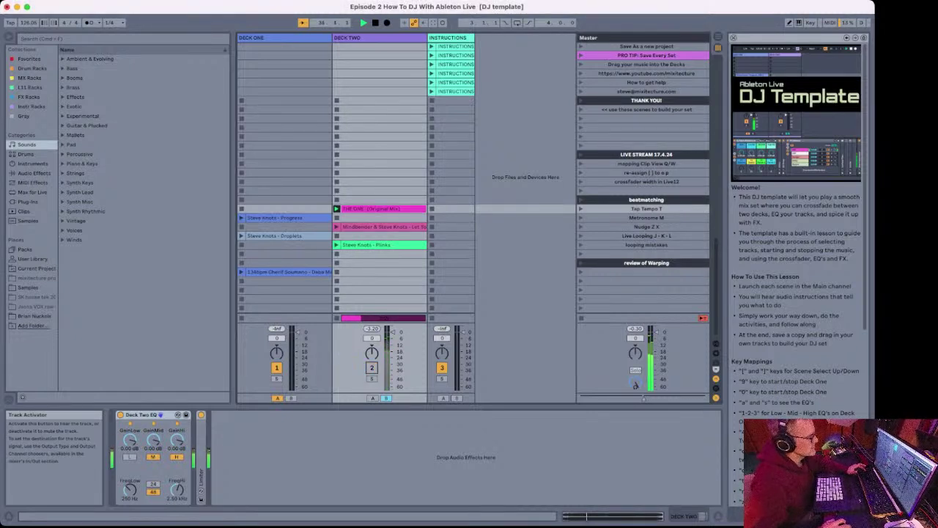
left_click(372, 368)
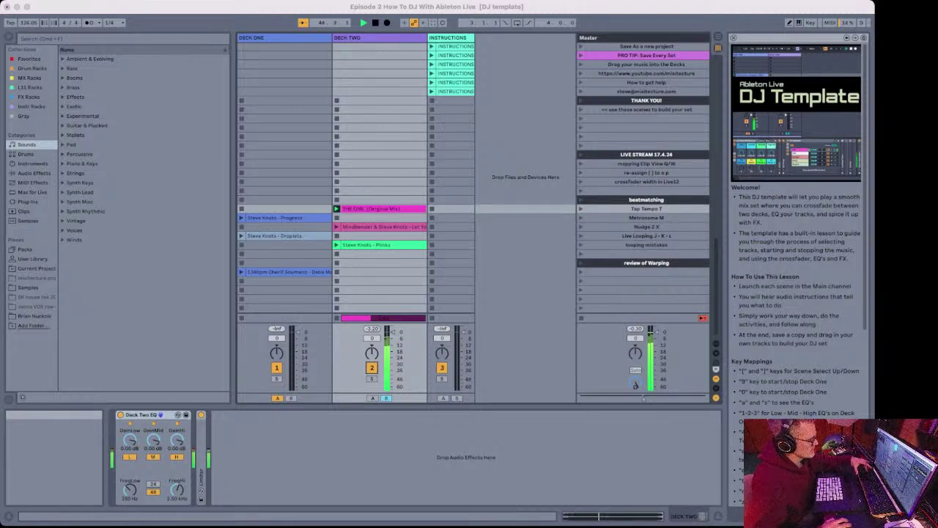
Step: Toggle the low band of the Deck Two EQ off and back on during playback, and stop playback
key("super+Tab")
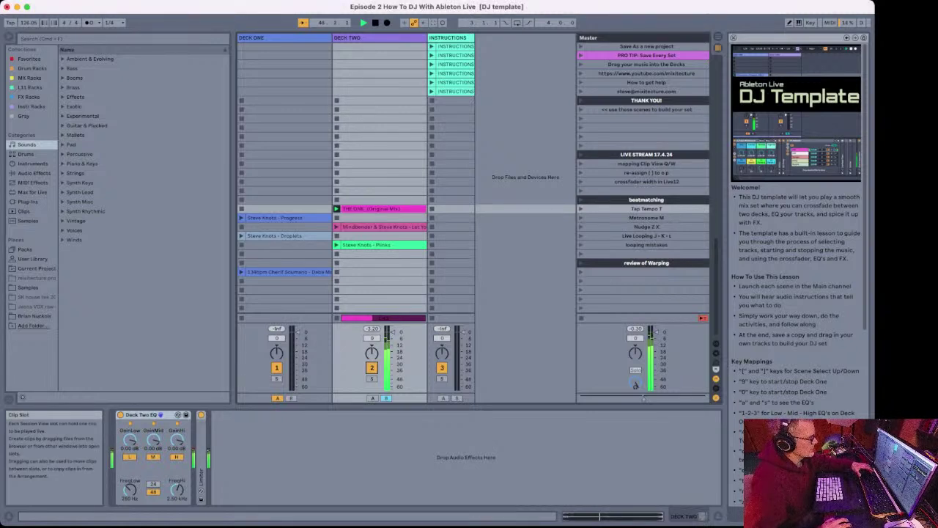
key("4")
key("4")
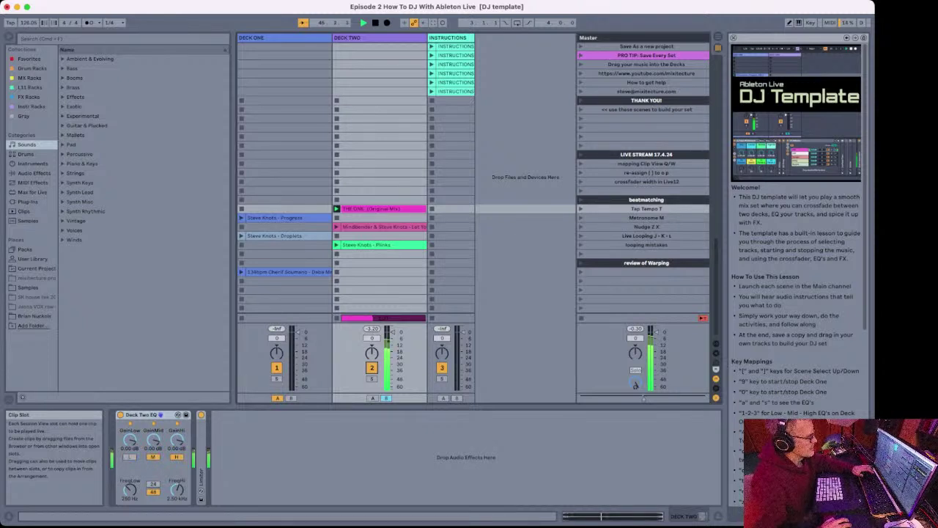
key("space")
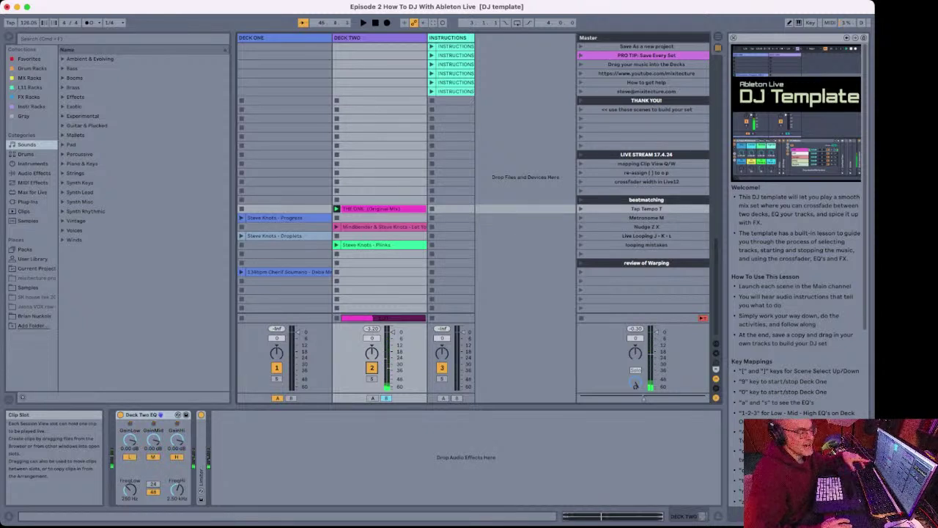
Step: Select the "THE ONE (Original Mix)" clip and toggle Deck Two's low EQ band with playback stopped
left_click(379, 38)
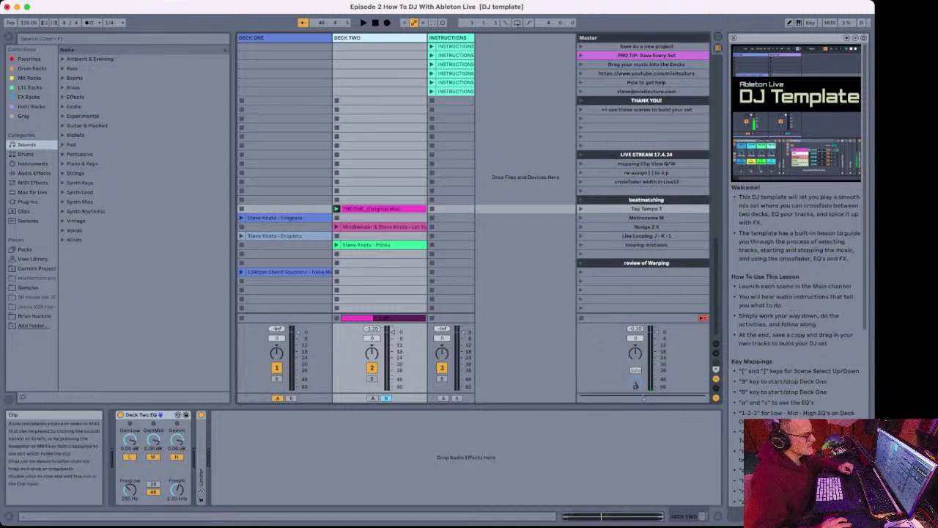
left_click(378, 209)
key("1")
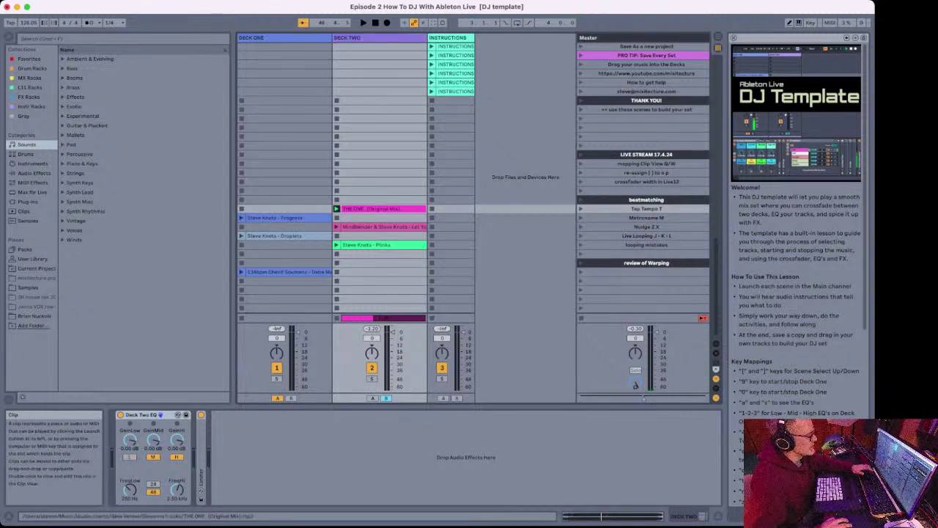
key("1")
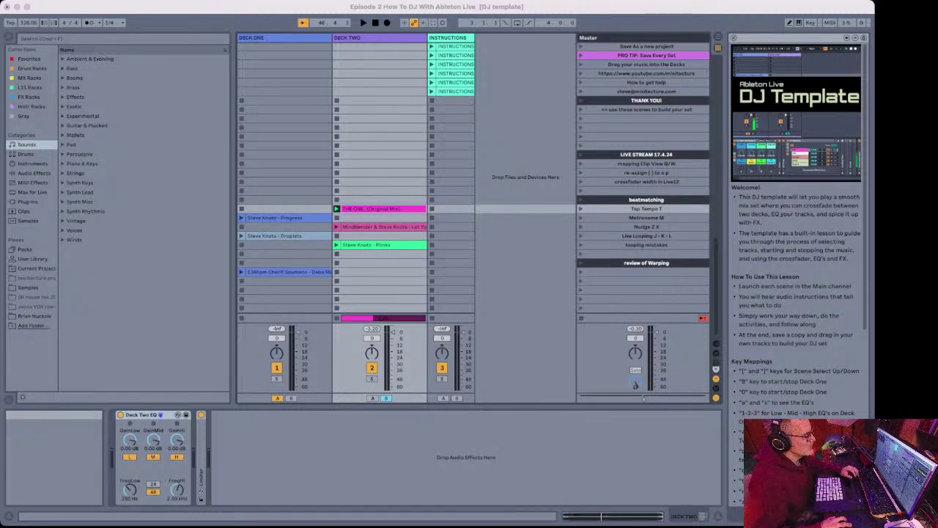
left_click(382, 208)
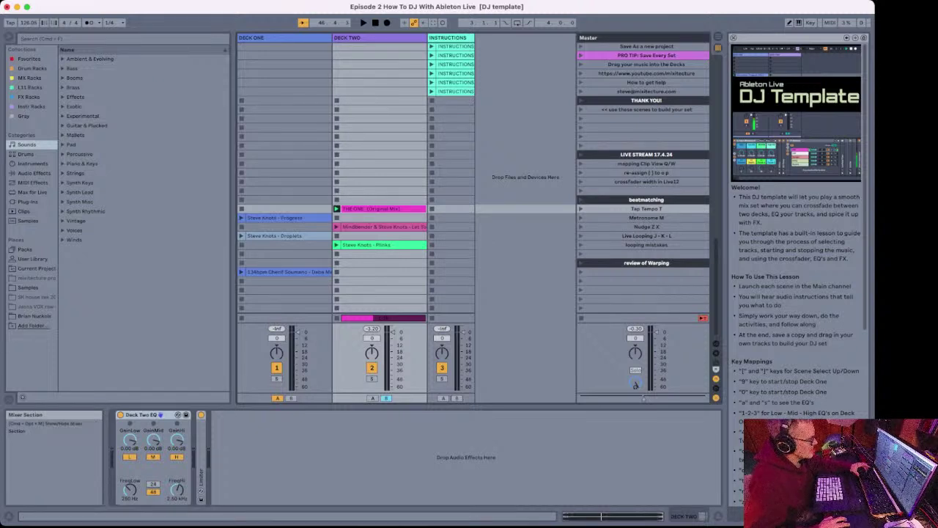
key("1")
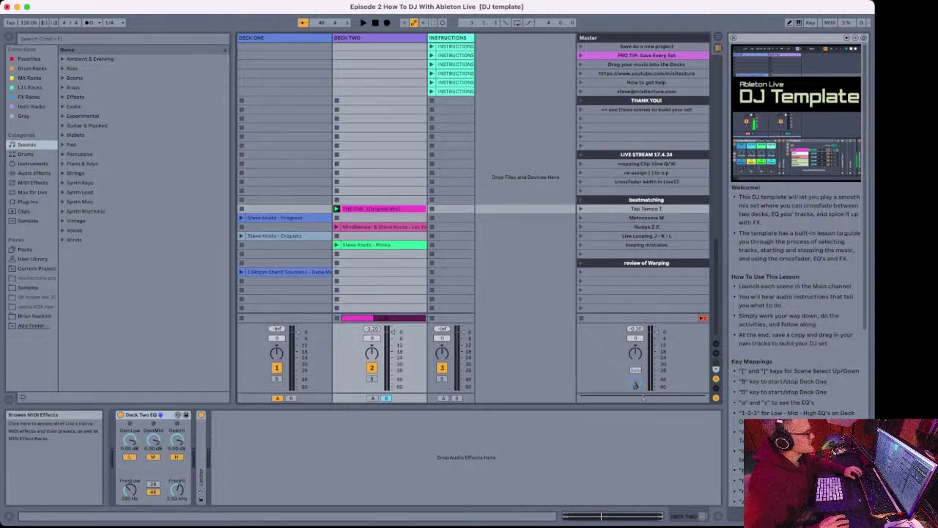
Step: Restart playback of Deck Two's clip and toggle the high band of its EQ off and back on
key("super+Tab")
key("super+Tab")
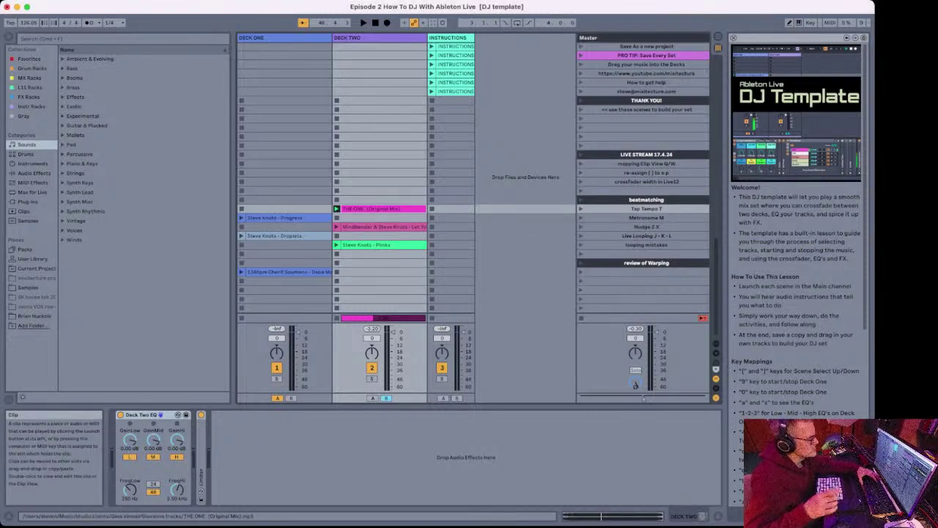
key("space")
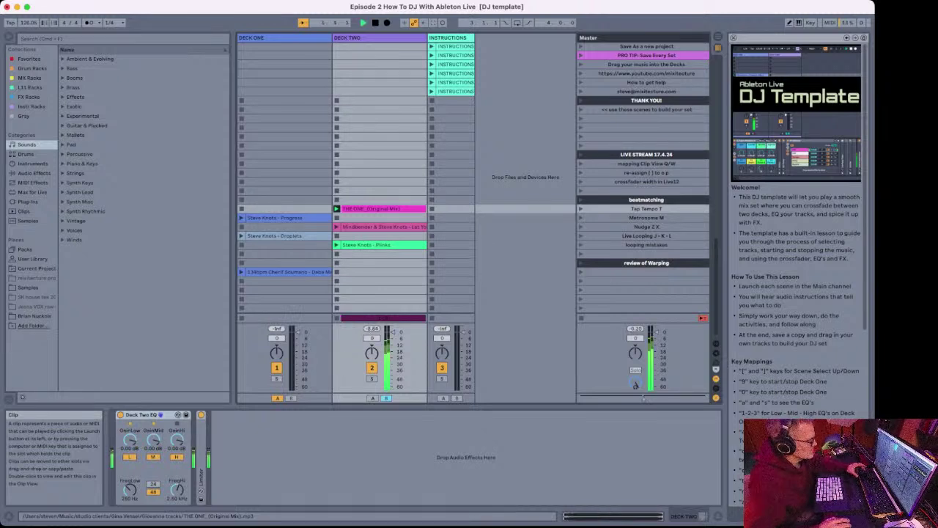
key("z")
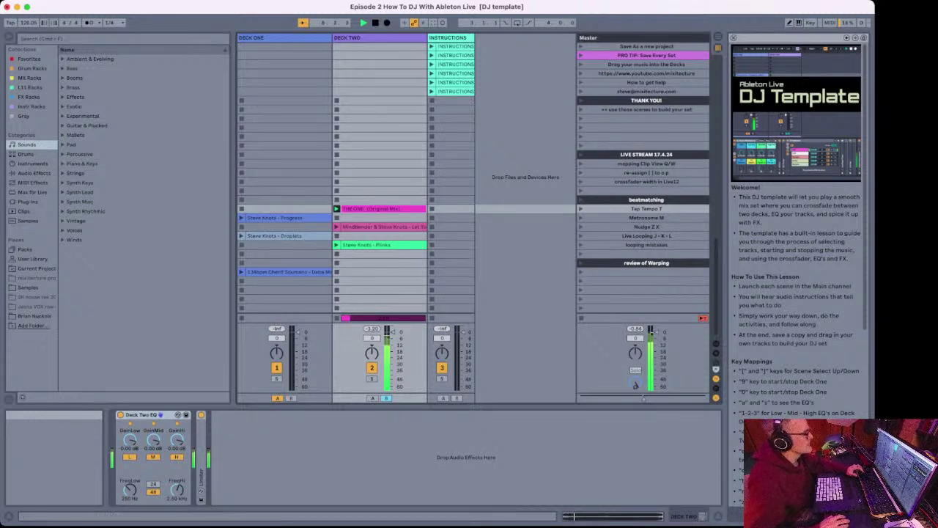
Step: Bring up the Deck One and Deck Two EQs in turn with their mapped controls, and stop playback
key("super+Tab")
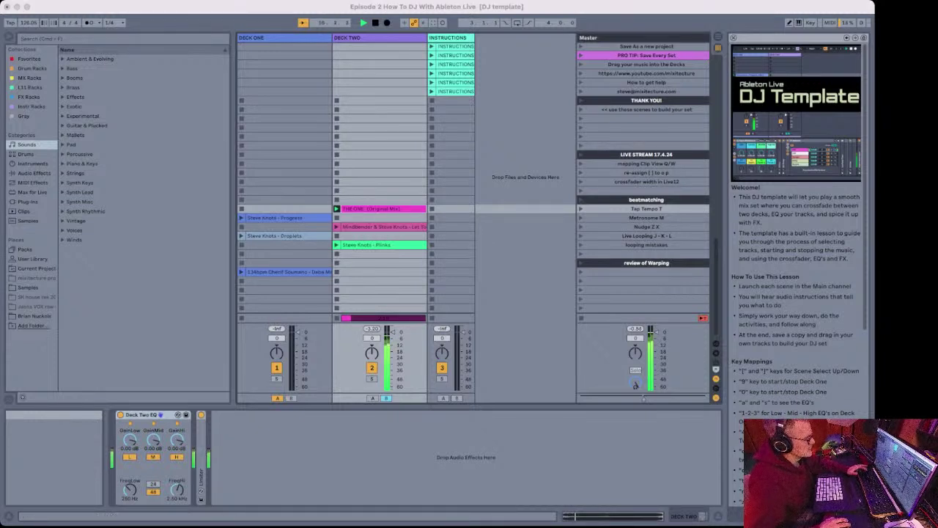
key("super+Tab")
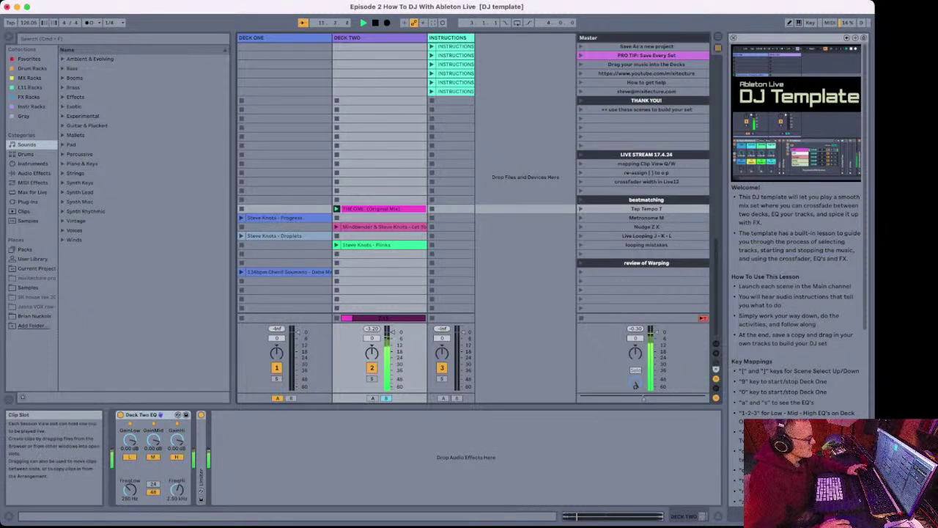
key("a")
key("s")
key("4")
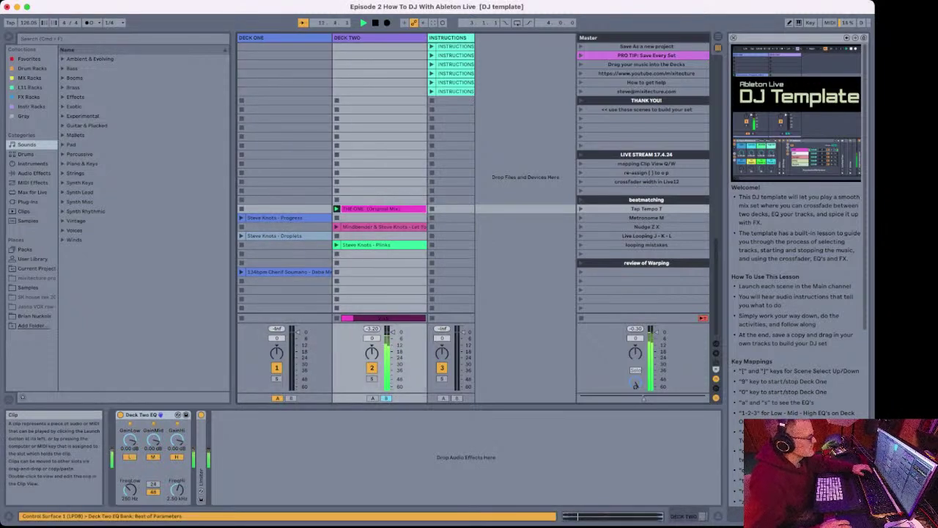
key("space")
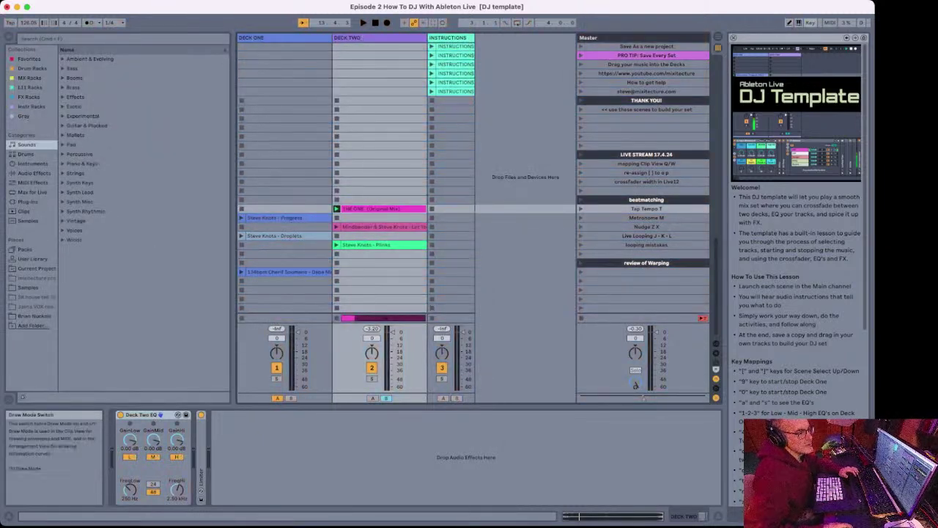
Step: Clear the Tap Tempo key mapping in full-screen view, reassign it to T, select the metronome mapping and leave key mapping mode
left_click(810, 23)
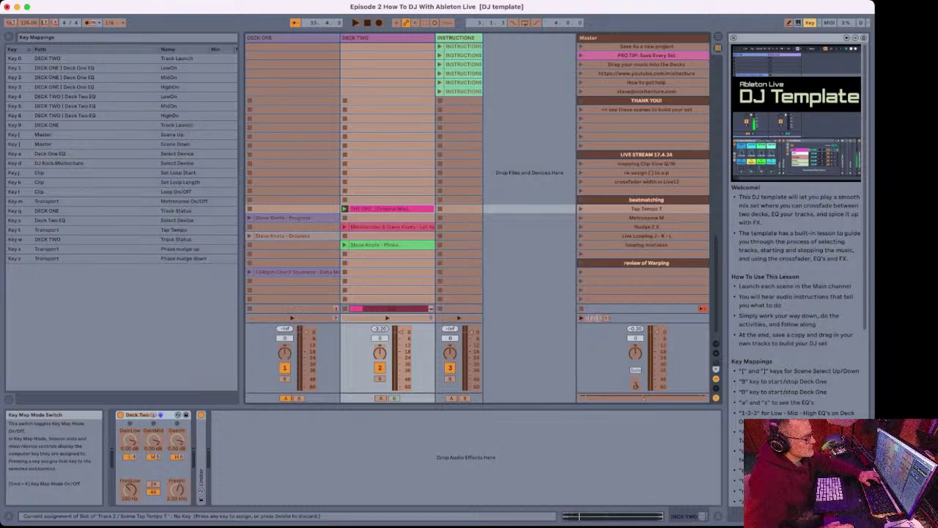
key("ctrl+super+f")
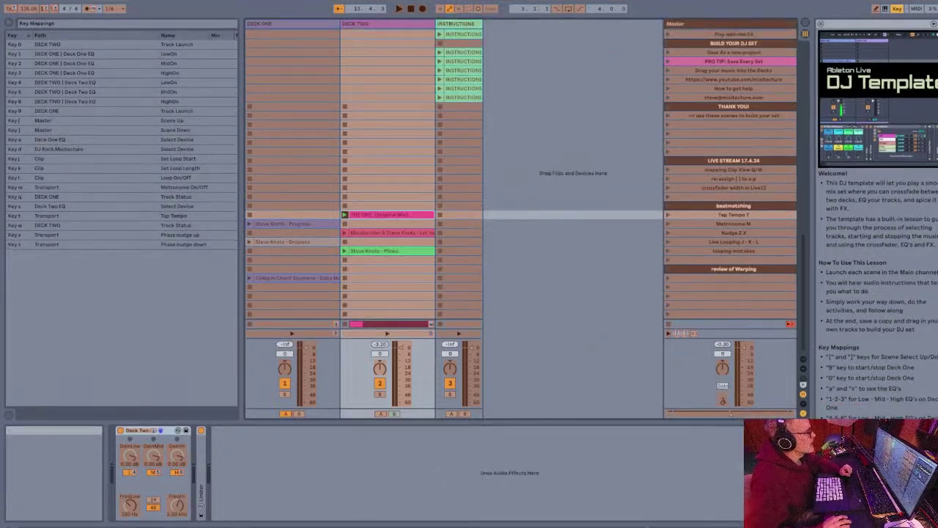
left_click(174, 216)
key("Delete")
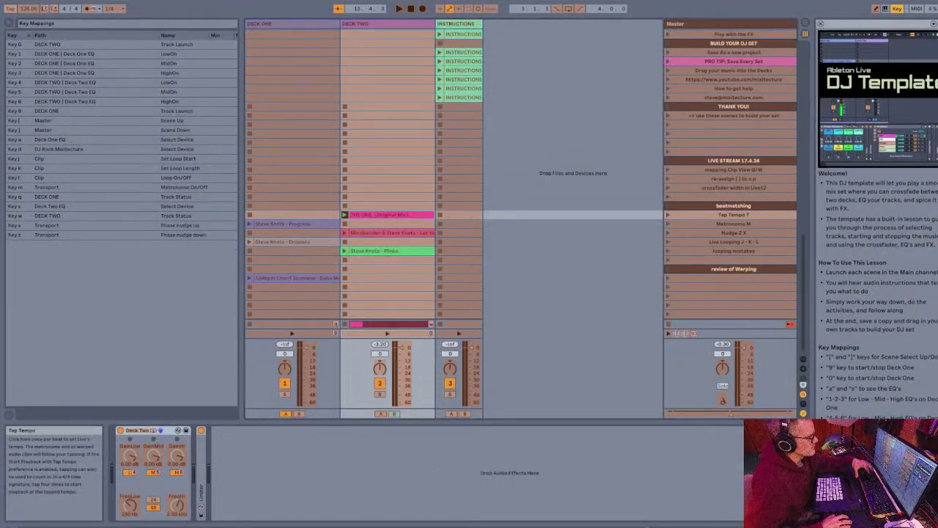
key("t")
left_click(90, 8)
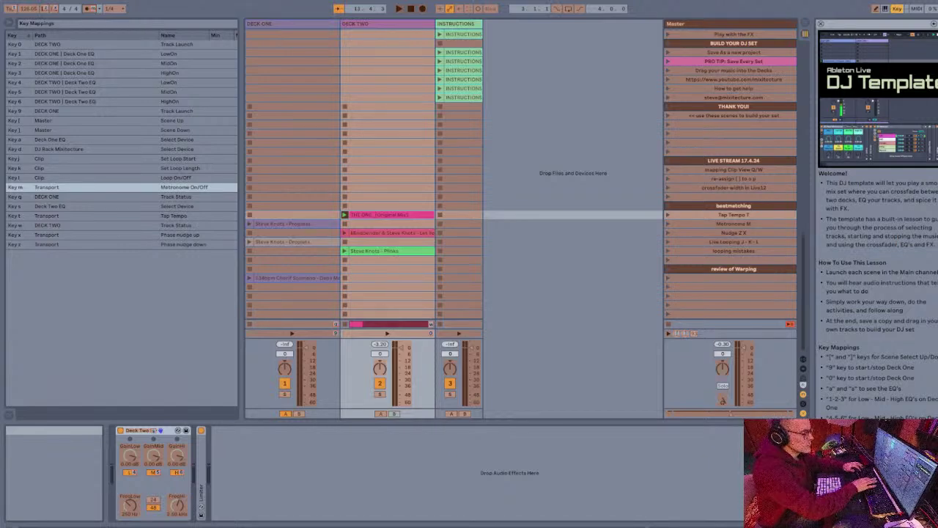
key("ctrl+k")
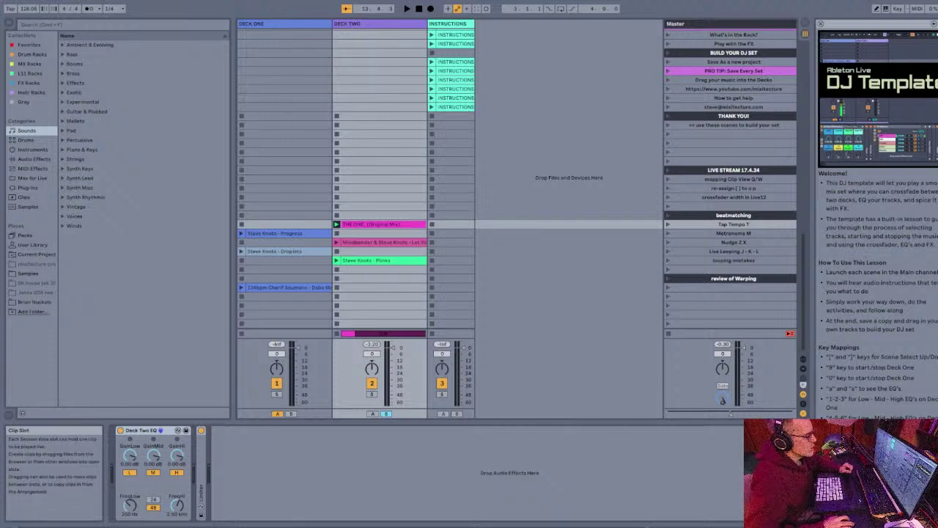
Step: Open the "THE ONE (Original Mix)" clip's sample, play it while zooming into the waveform's later bars, and stop playback
double_click(382, 225)
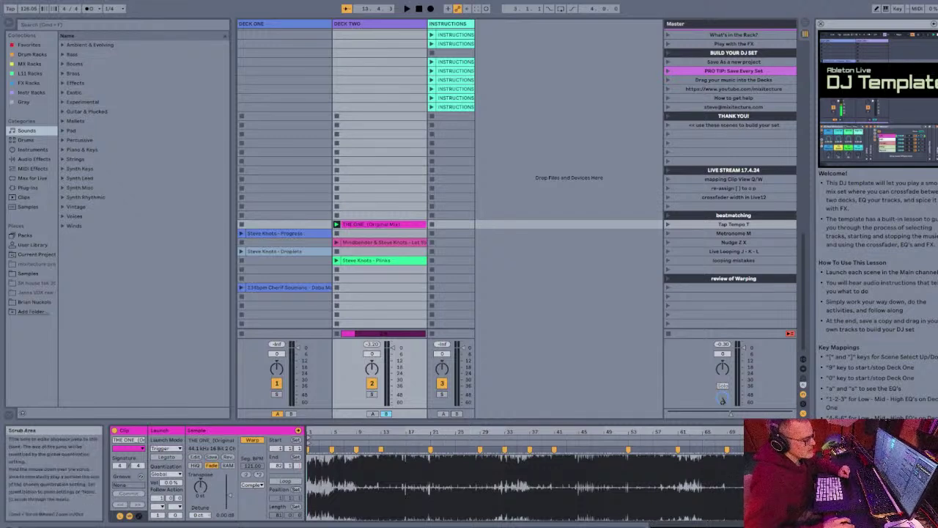
left_click(733, 503)
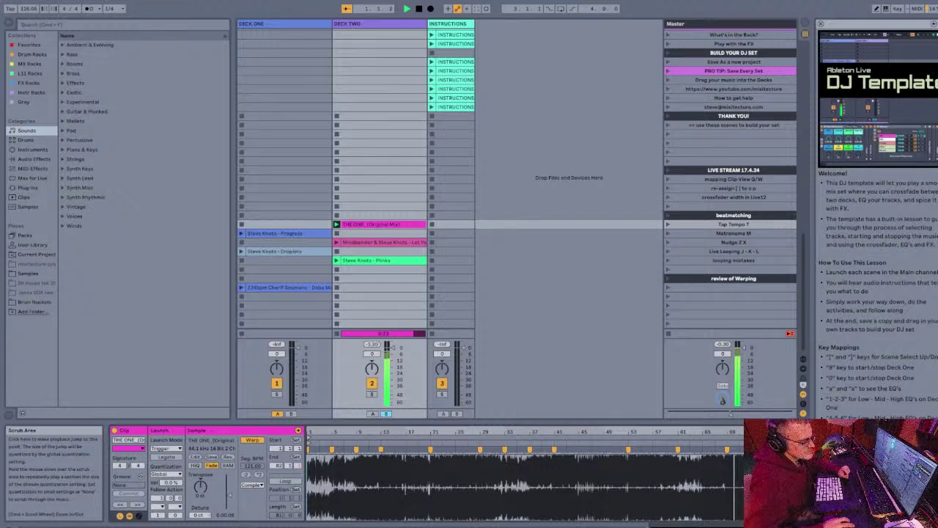
left_click_drag(733, 432, 632, 487)
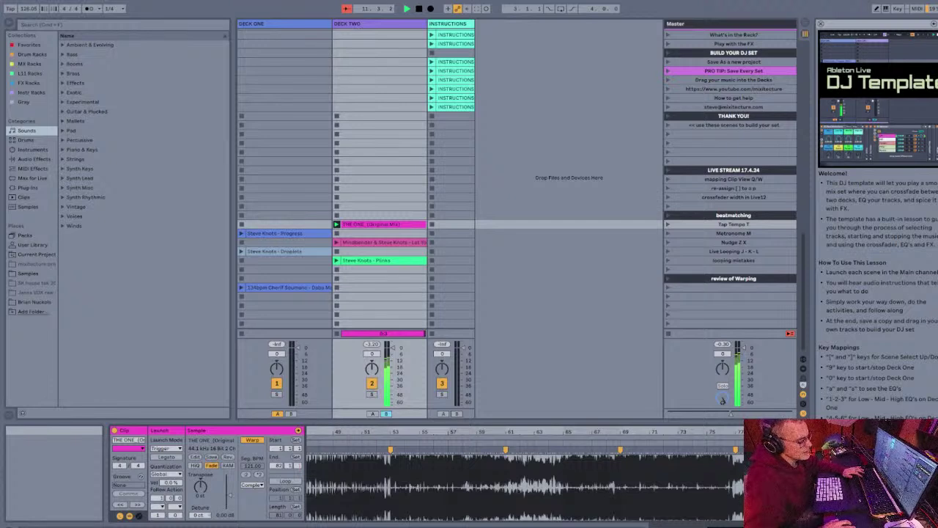
key("space")
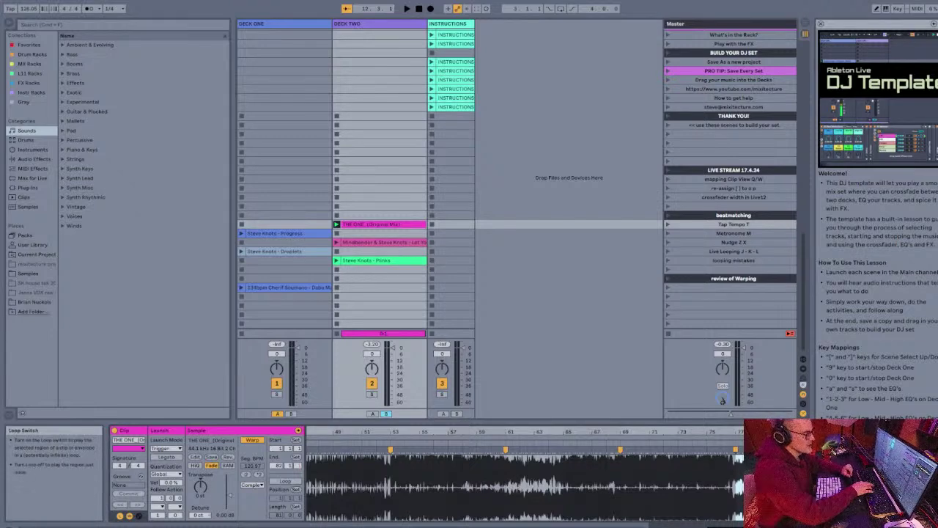
Step: Hide the help text box, then clear the clip's Loop On/Off key mapping and reassign it to L
left_click(9, 525)
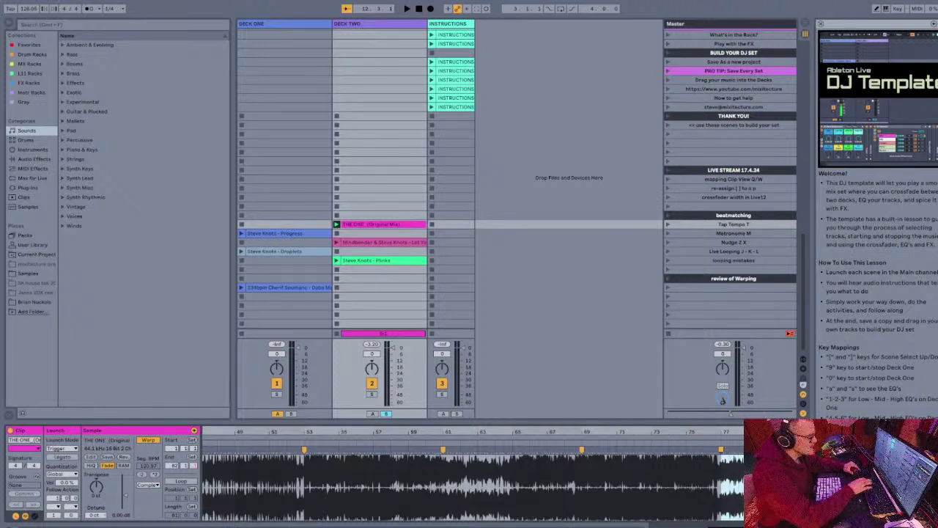
key("ctrl+k")
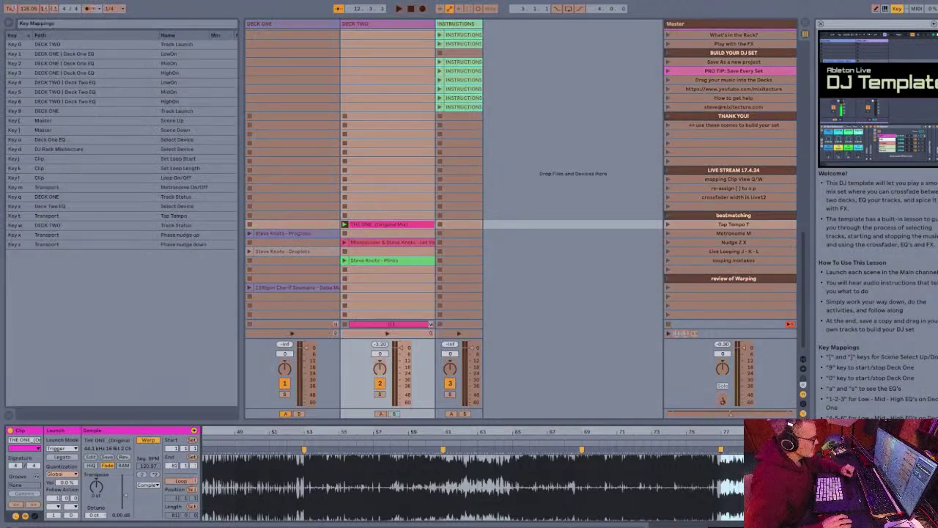
left_click(181, 481)
key("Delete")
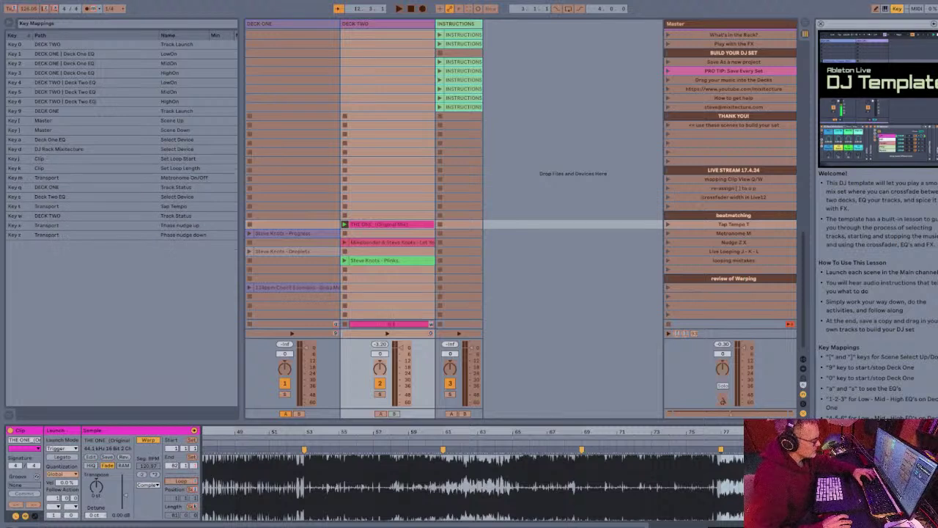
key("l")
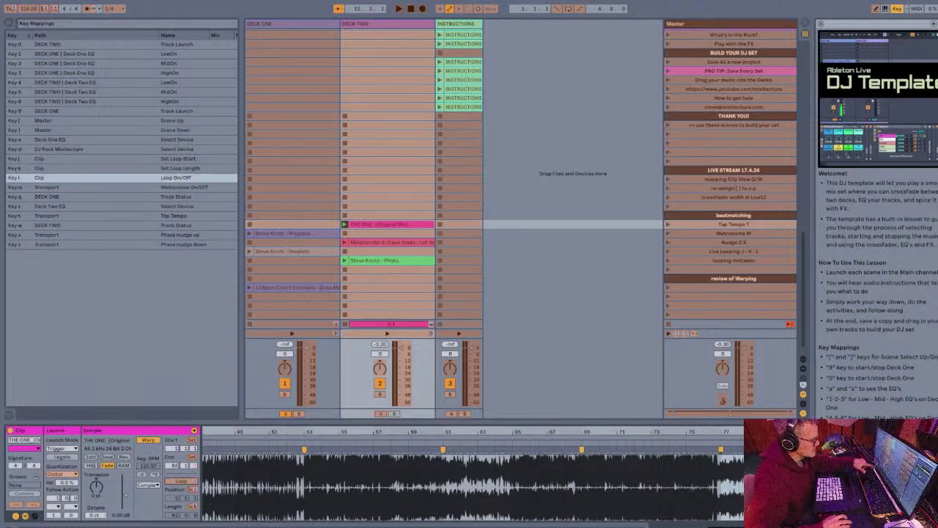
Step: Clear the clip's Set Loop Start key mapping, reassign it to J, and leave key mapping mode
left_click(192, 489)
key("Delete")
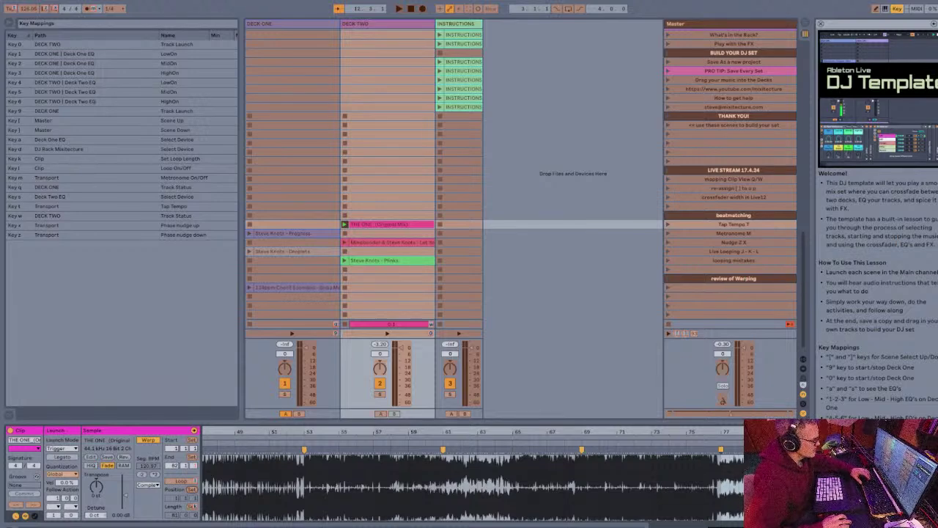
key("j")
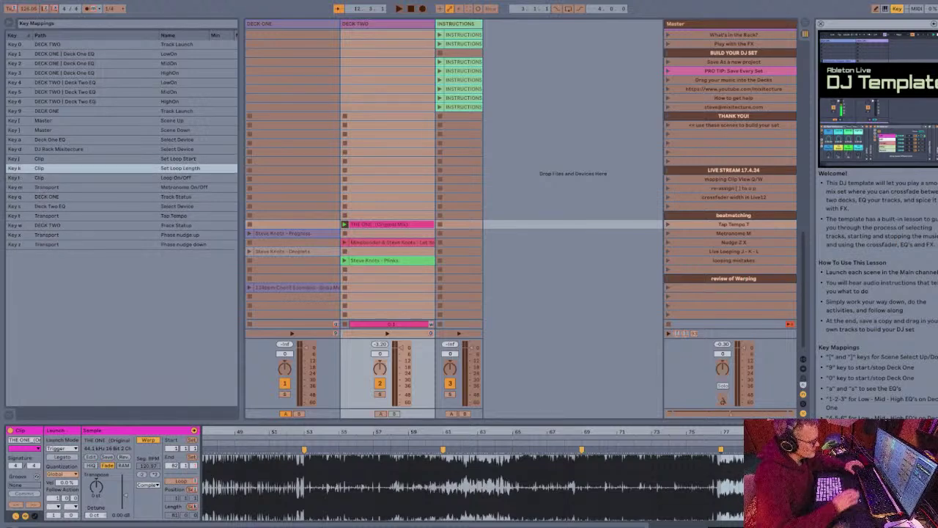
key("ctrl+k")
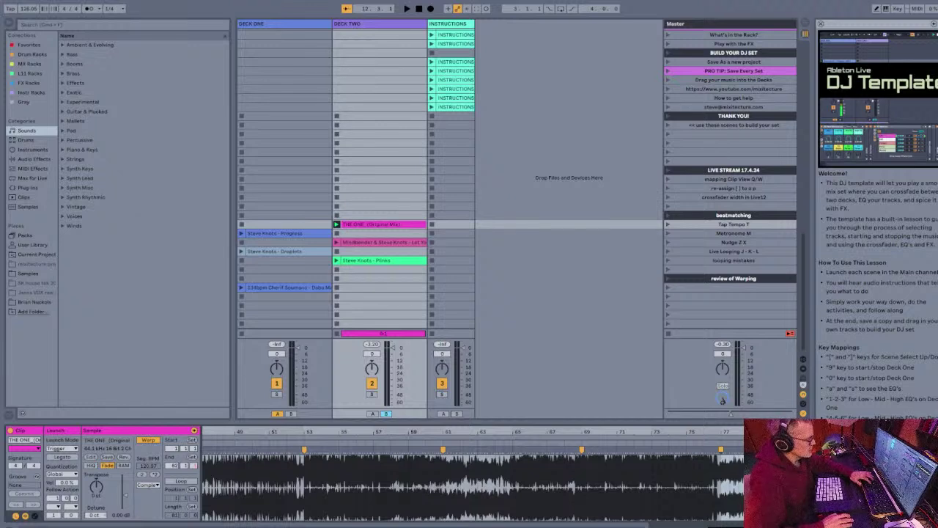
Step: Play Deck Two's clip and capture several short loops with the mapped loop controls, releasing each, and finish with looping off
key("j")
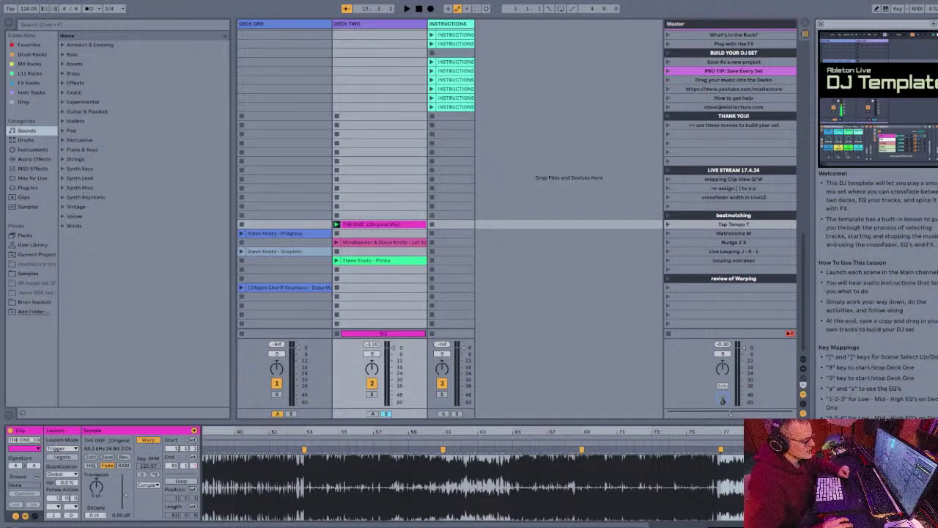
key("space")
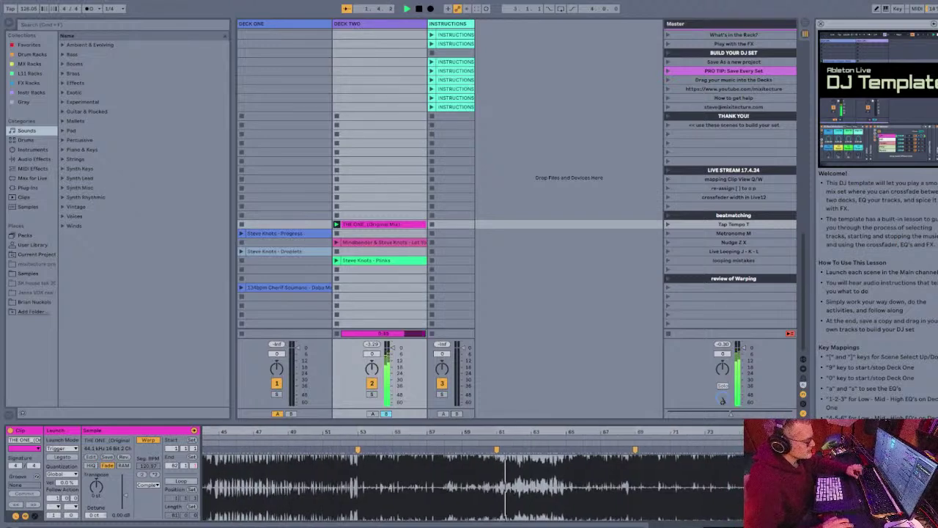
key("j")
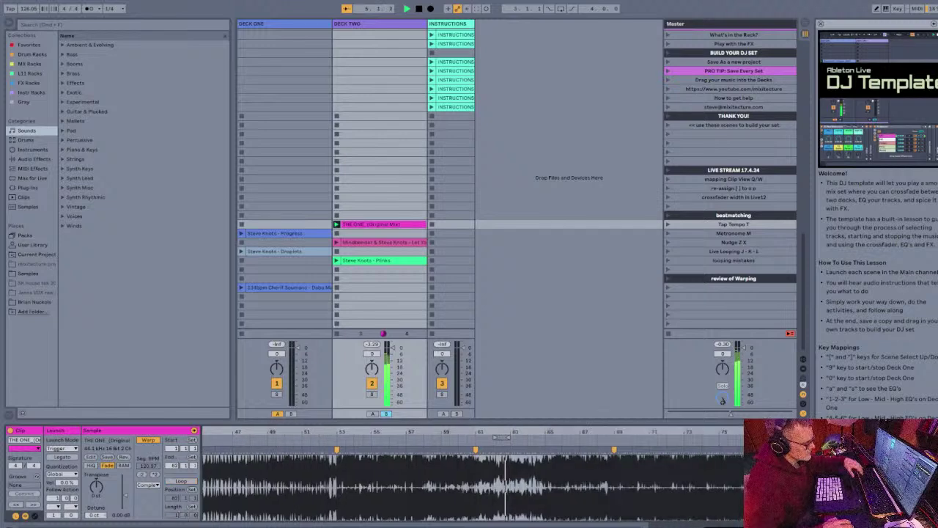
key("j")
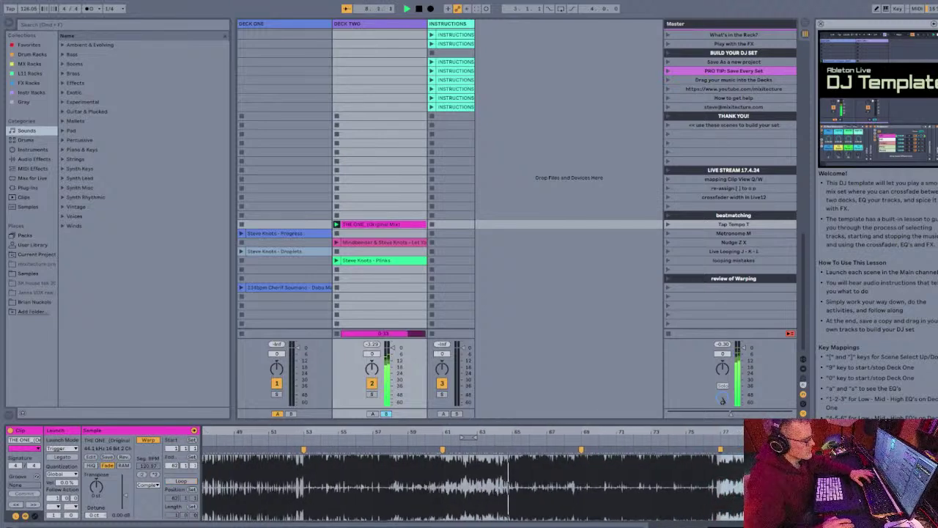
key("j")
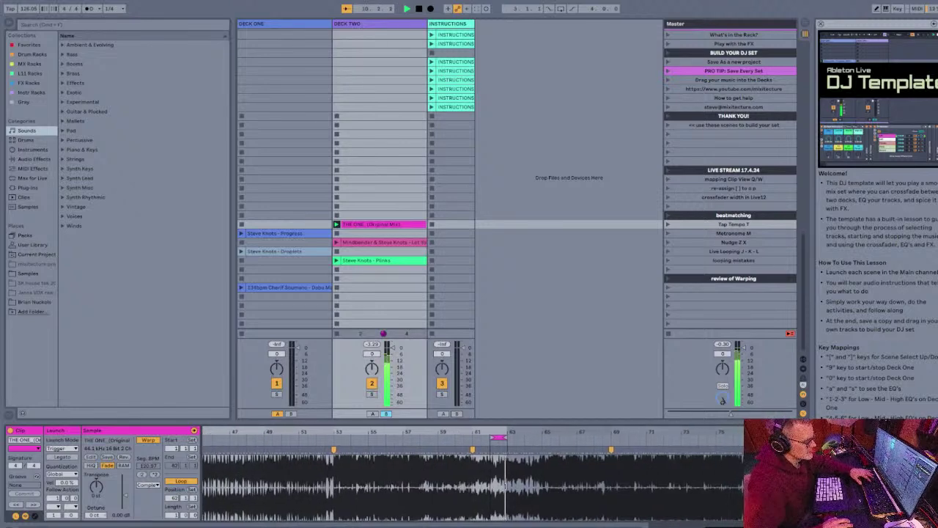
key("j")
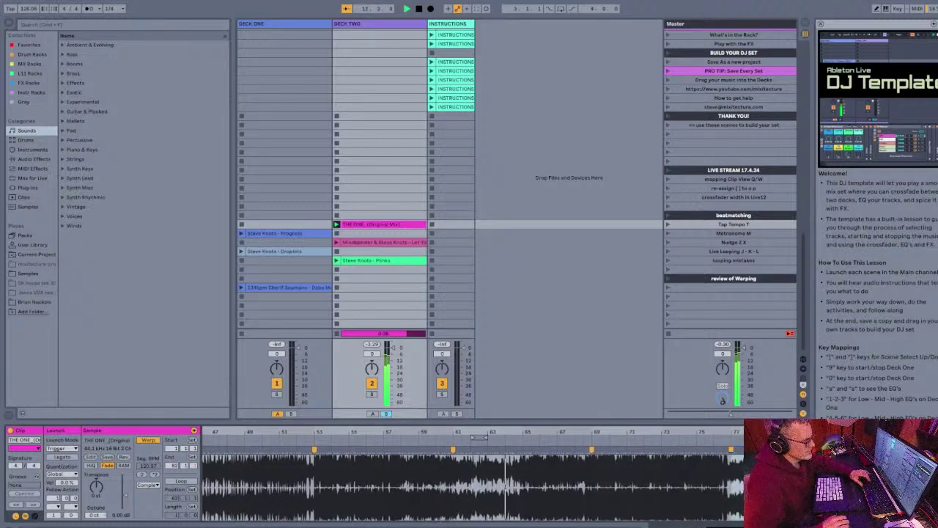
key("j")
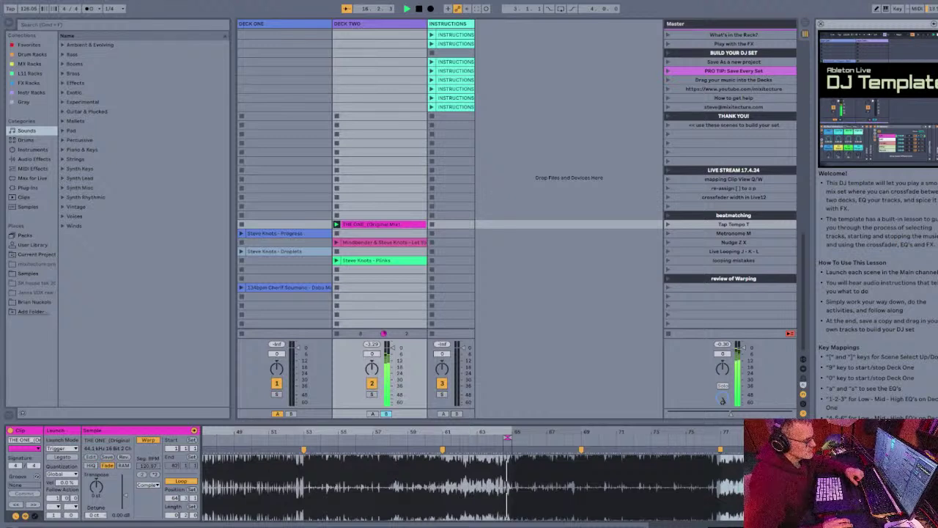
key("l")
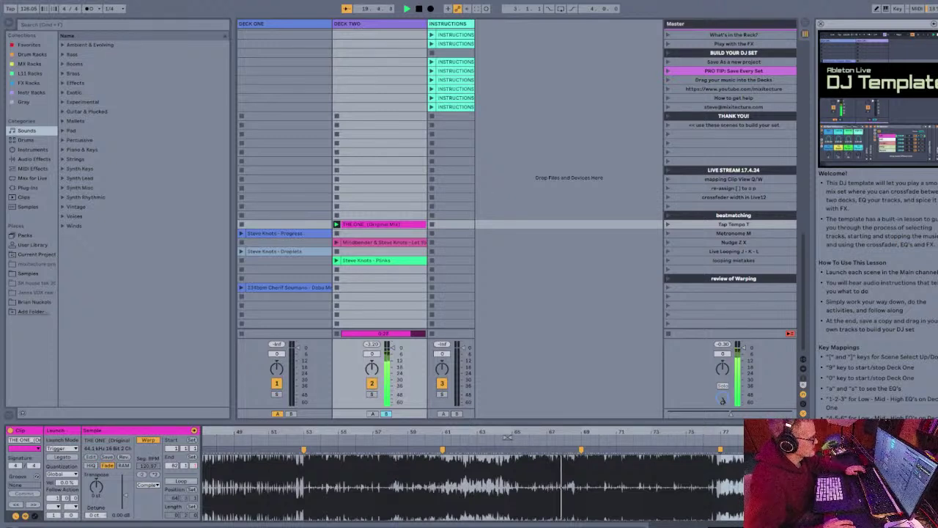
Step: Show Deck Two's EQ, return to the clip view, and loop four bars of the clip from bar 77
key("shift+Tab")
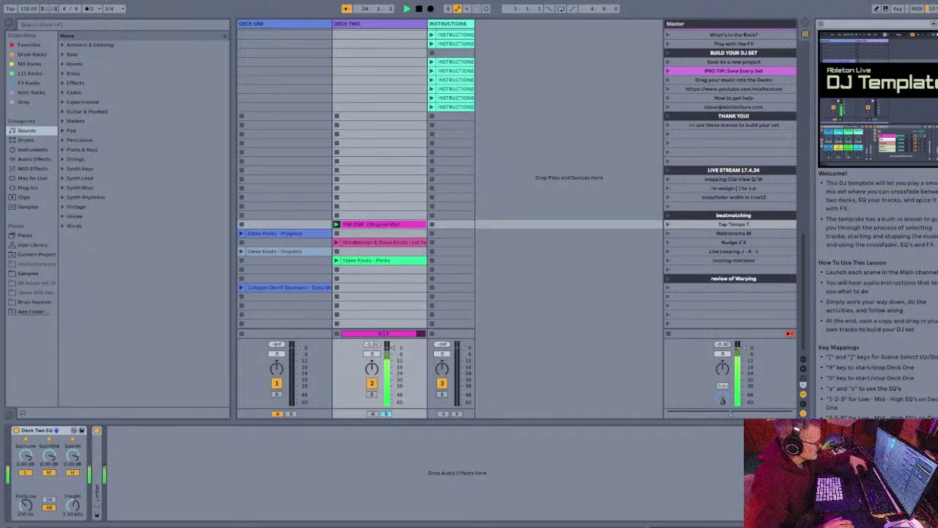
key("w")
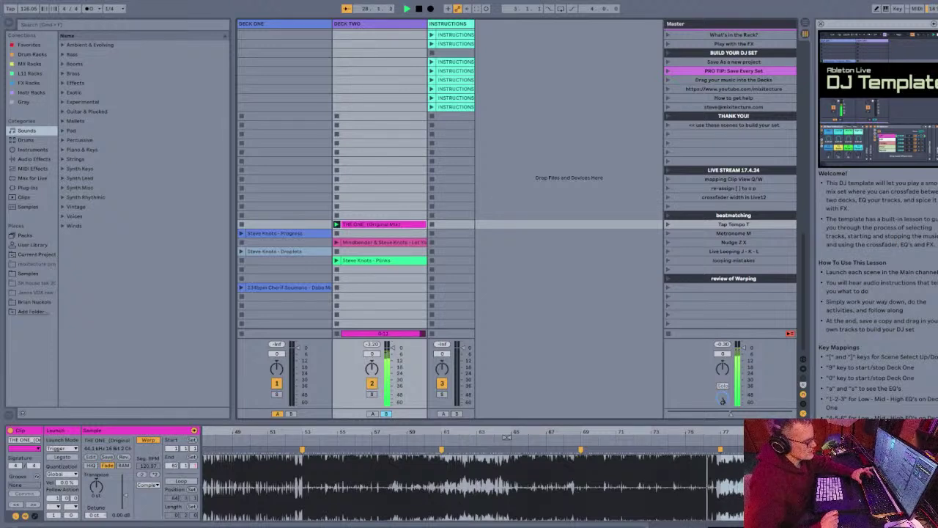
key("j")
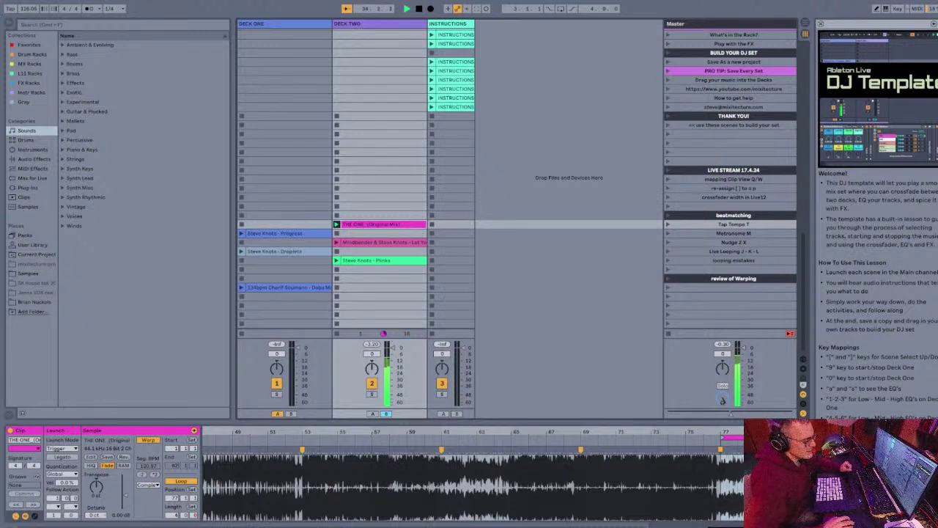
Step: Select the "Progress" clip on Deck One, move its start marker to bar 33, and launch Deck One
key("bracketright")
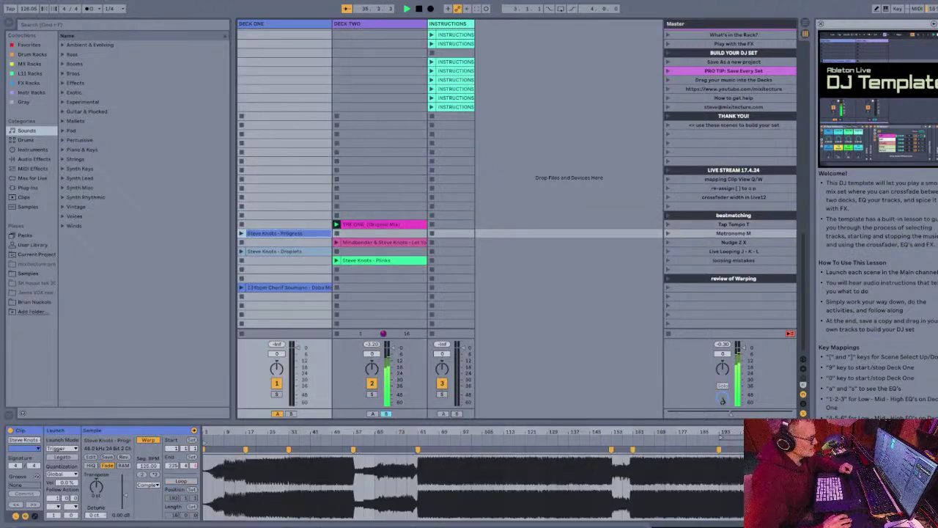
left_click_drag(206, 443, 291, 443)
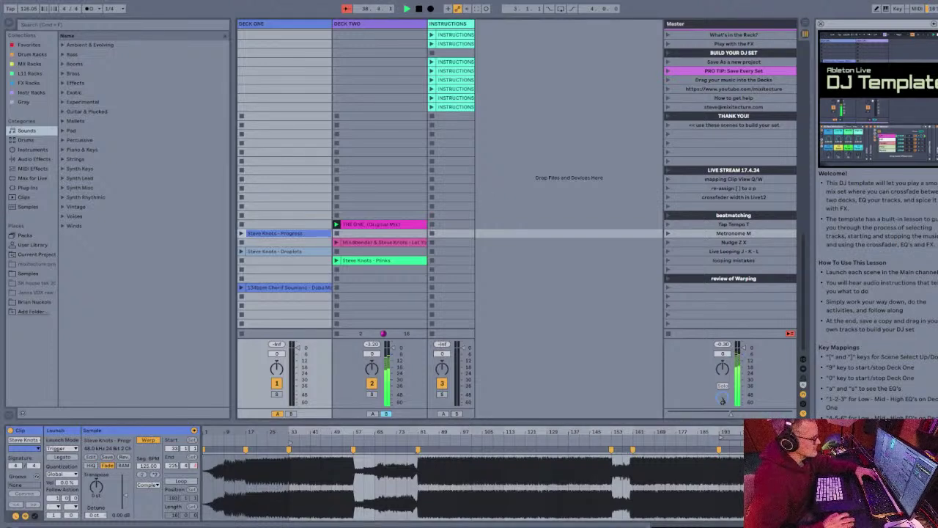
key("9")
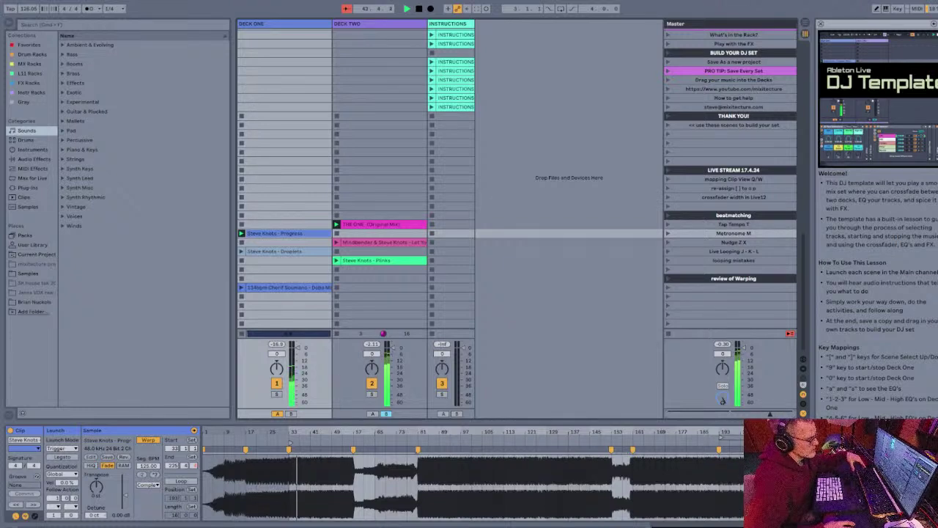
Step: Alternate between the Deck Two and Deck One EQs while crossfading the decks, centre the crossfader, and select the Tap Tempo scene
key("s")
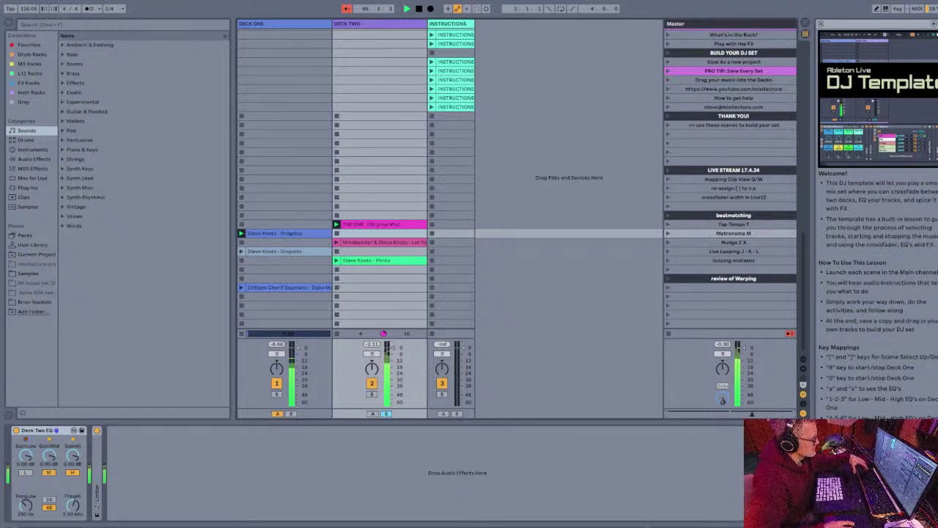
key("a")
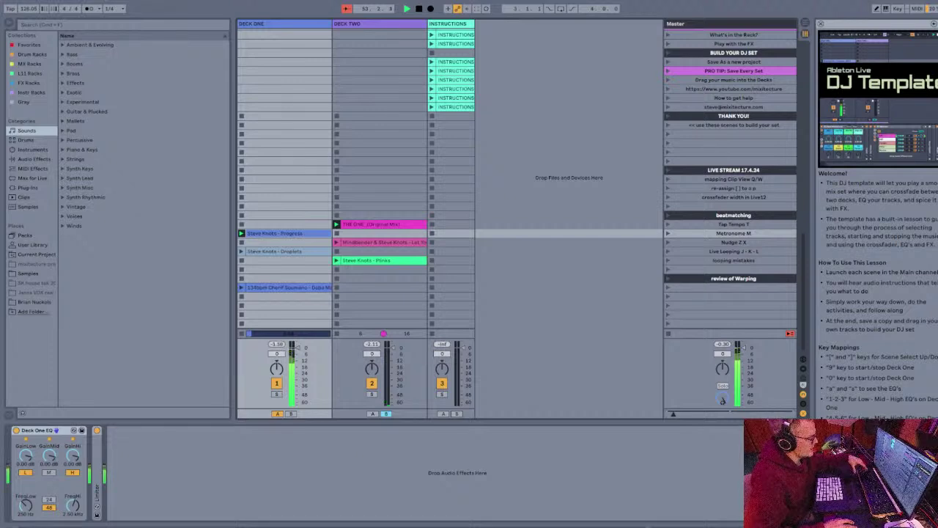
key("s")
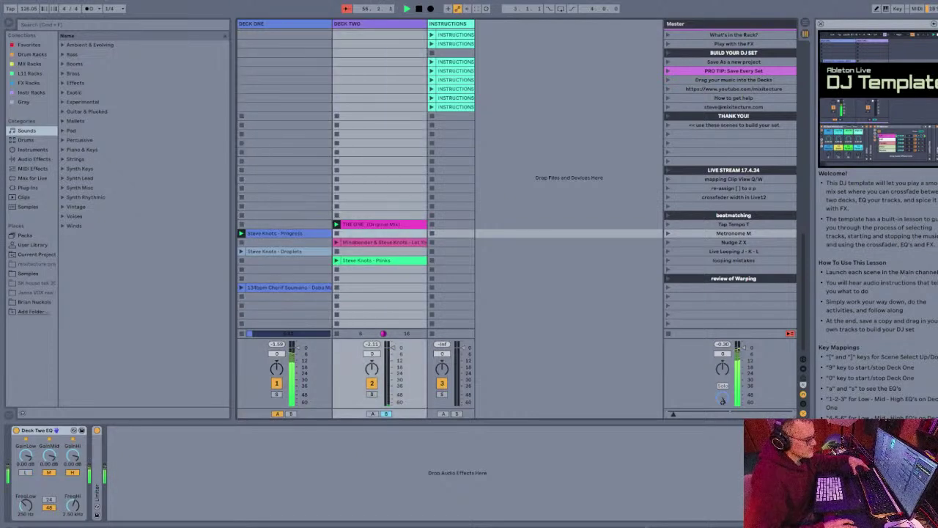
key("Left")
key("Right")
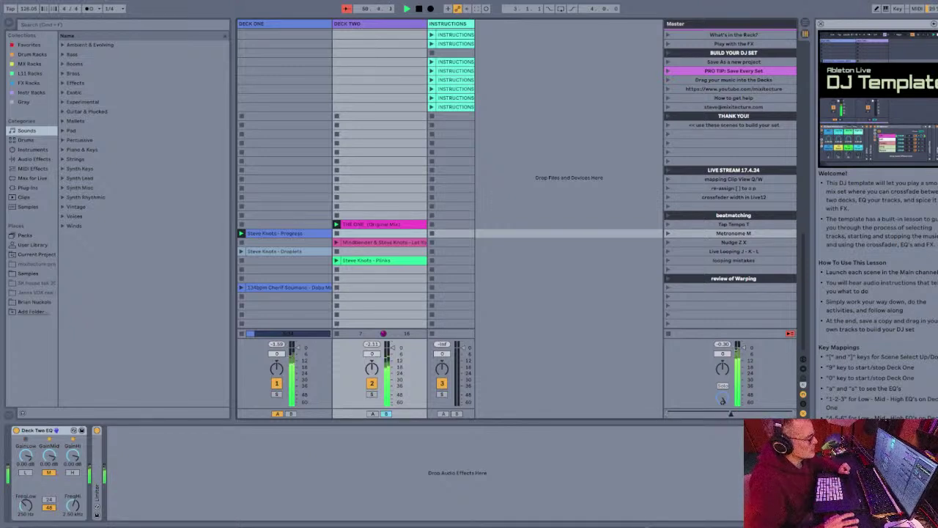
key("bracketleft")
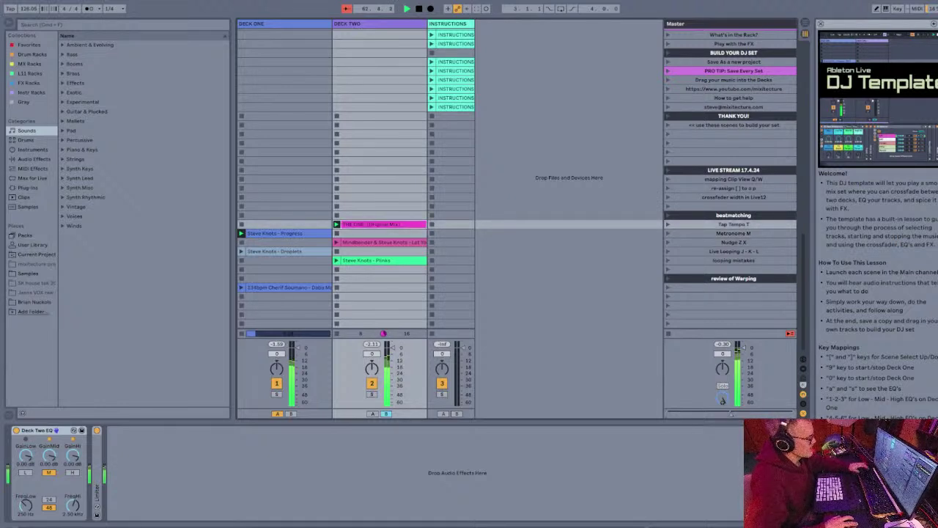
Step: Crossfade to Deck One, alternate between the "Progress" clip and Deck One's EQ, then stop playback and show Deck Two's EQ
key("bracketright")
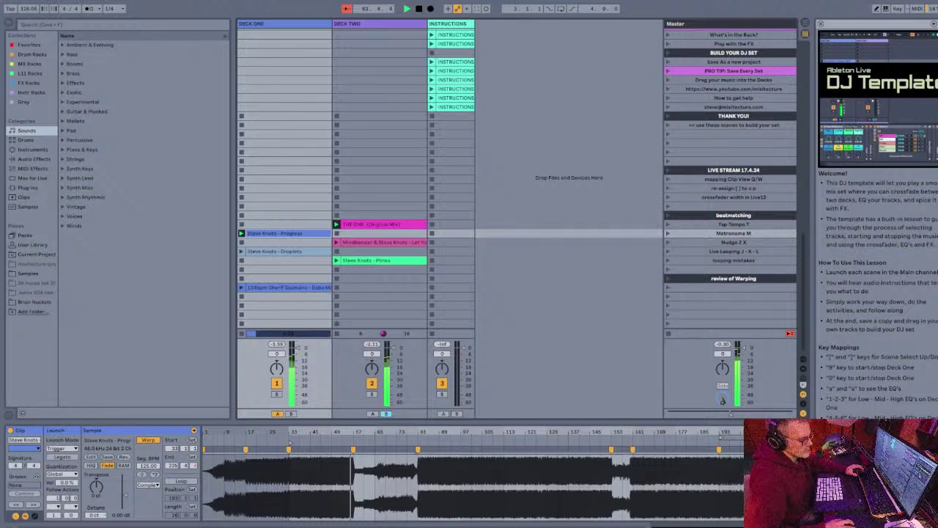
key("a")
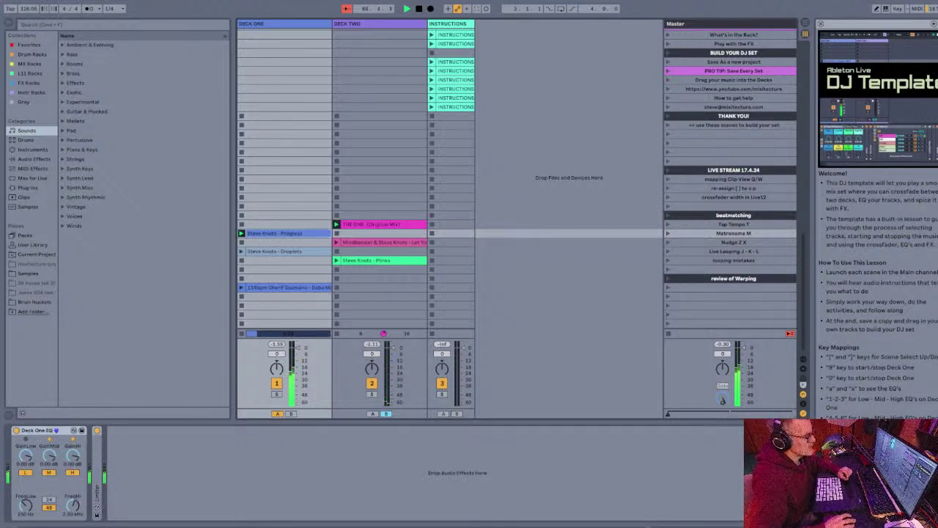
key("q")
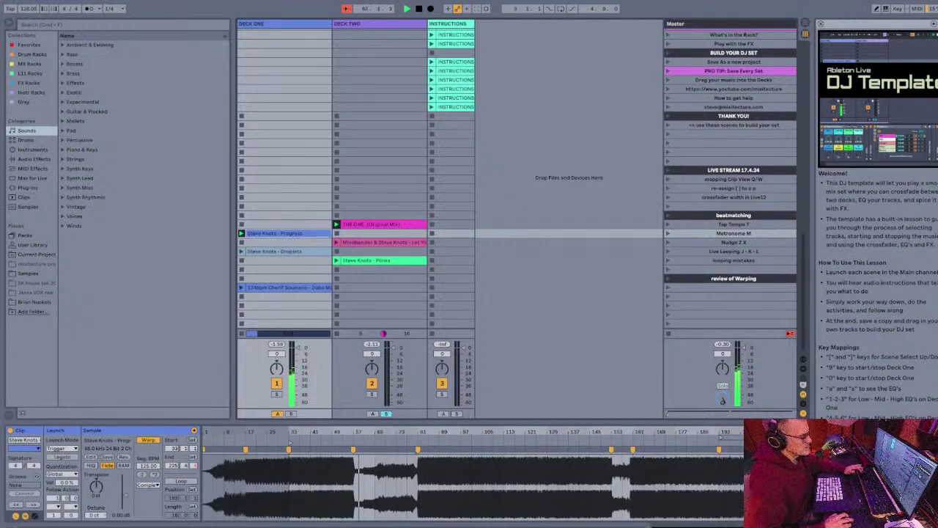
key("a")
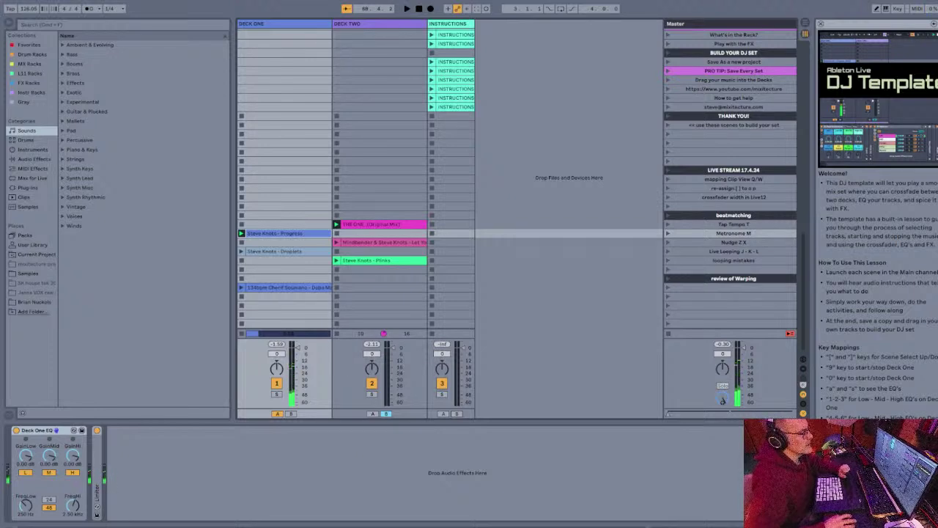
key("s")
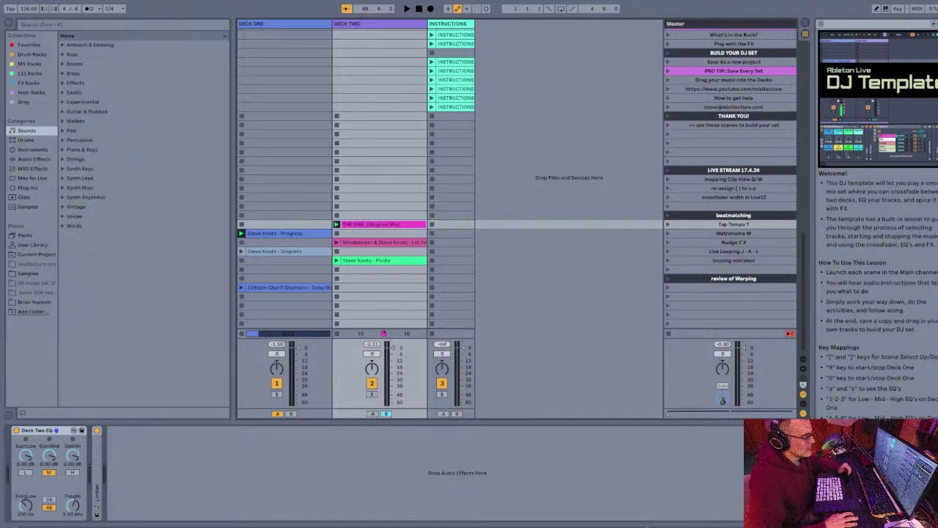
Step: Show the "THE ONE" clip, stop Deck One's clip, and play Deck Two from the start before stopping it
key("shift+Tab")
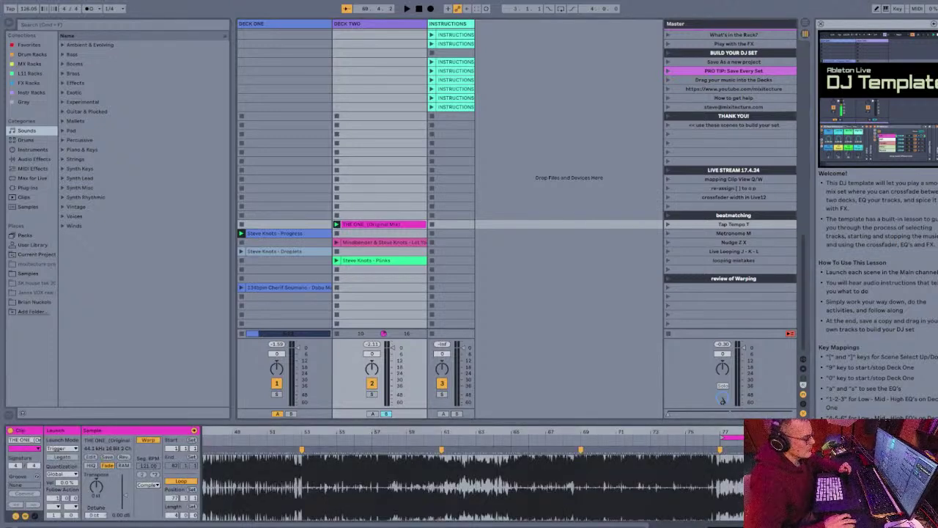
key("9")
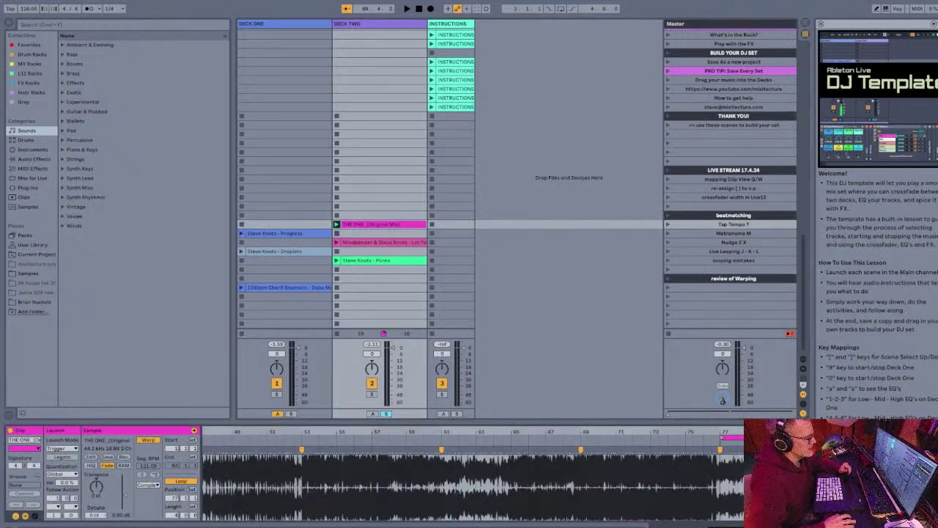
key("0")
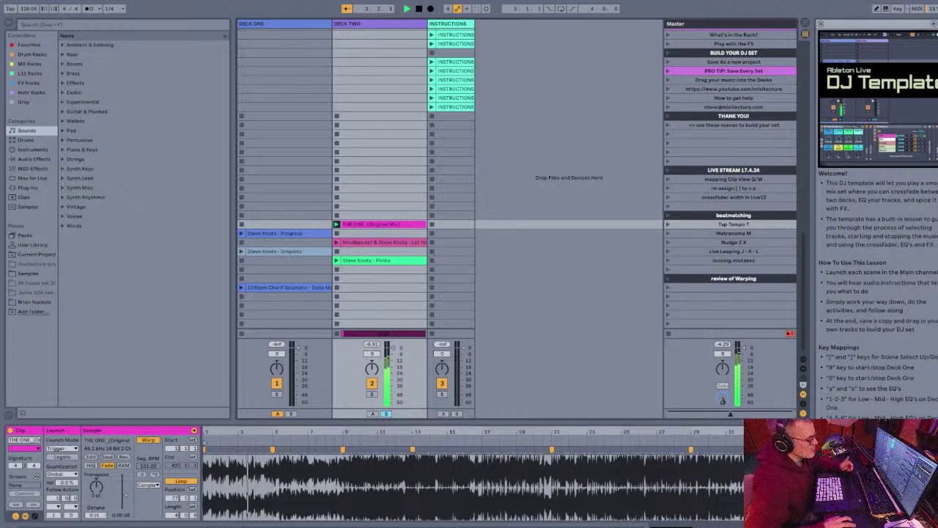
key("0")
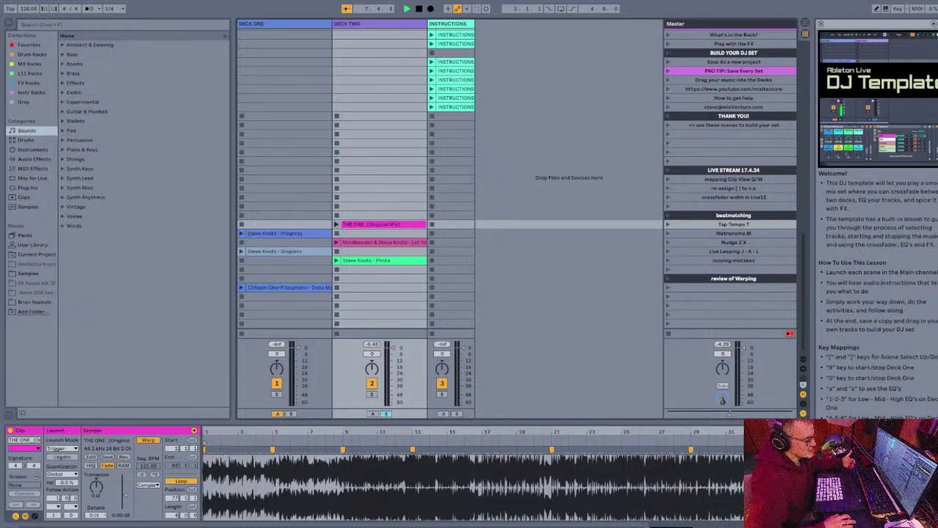
key("minus")
key("minus")
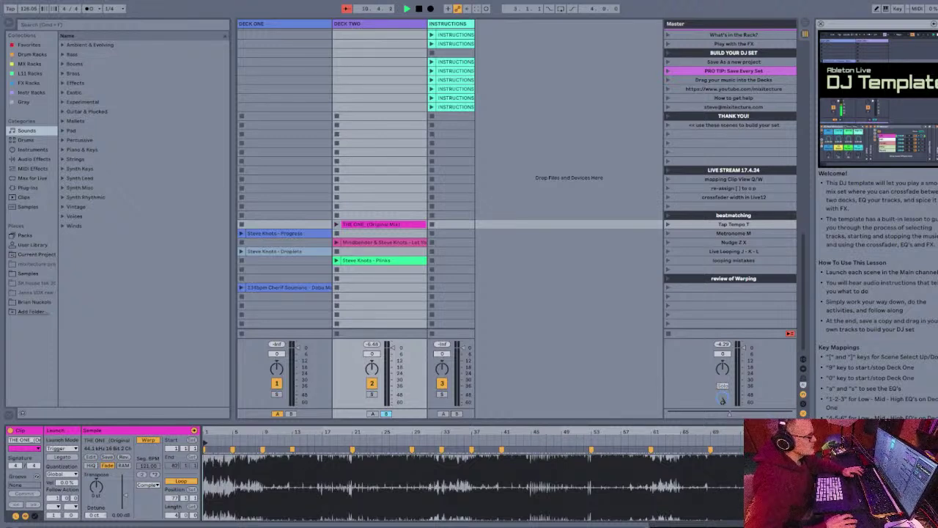
Step: Launch "Progress" on Deck One and "THE ONE" on Deck Two, with the crossfader fully over to Deck Two
left_click(241, 233)
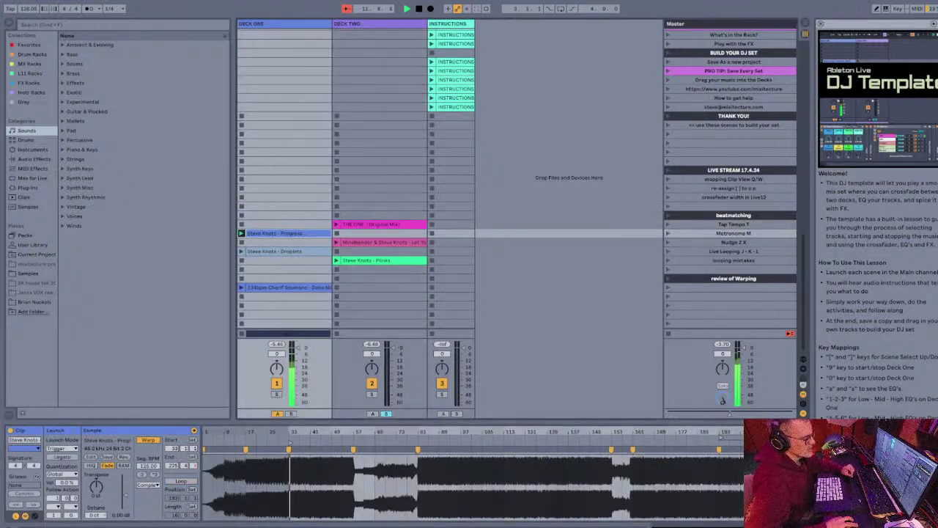
key("comma")
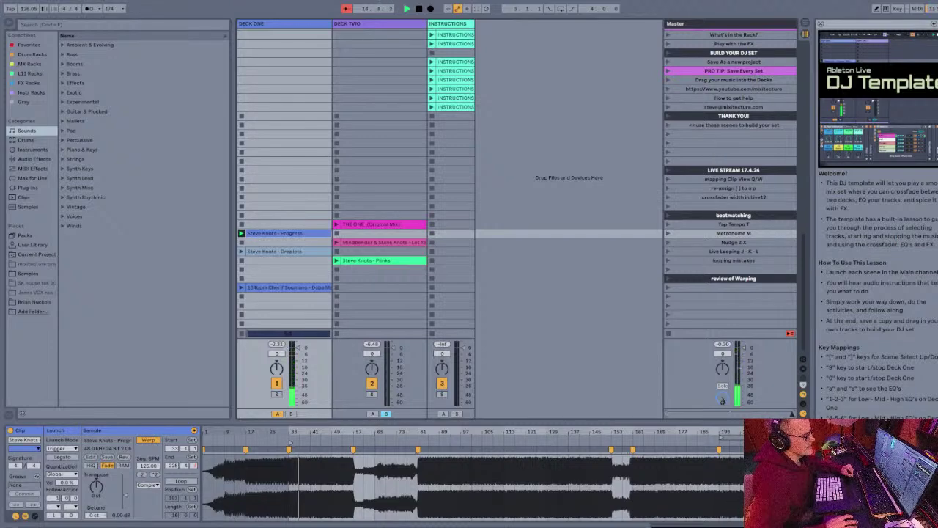
left_click(371, 225)
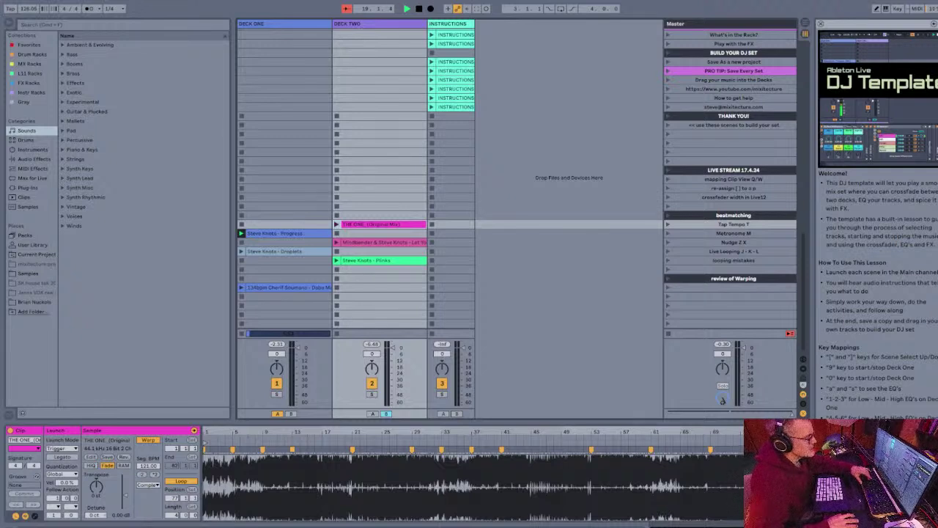
key("0")
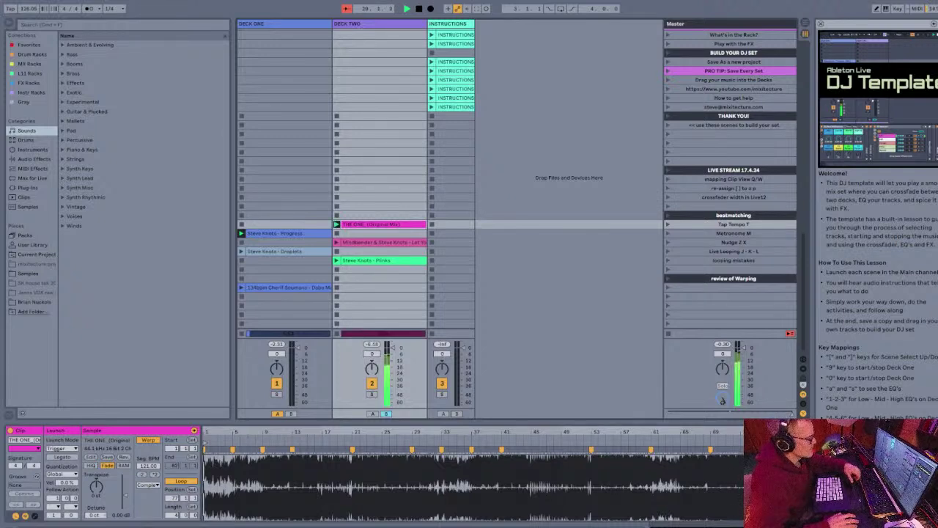
Step: Capture a four-bar loop from bar 1 of Deck Two's "THE ONE" clip and crossfade back to Deck One
key("j")
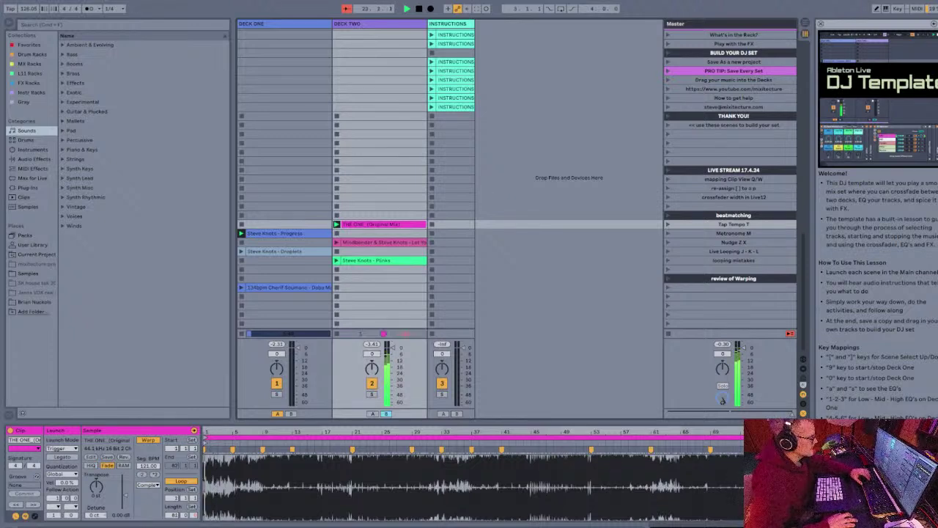
scroll(469, 480, "up", 10)
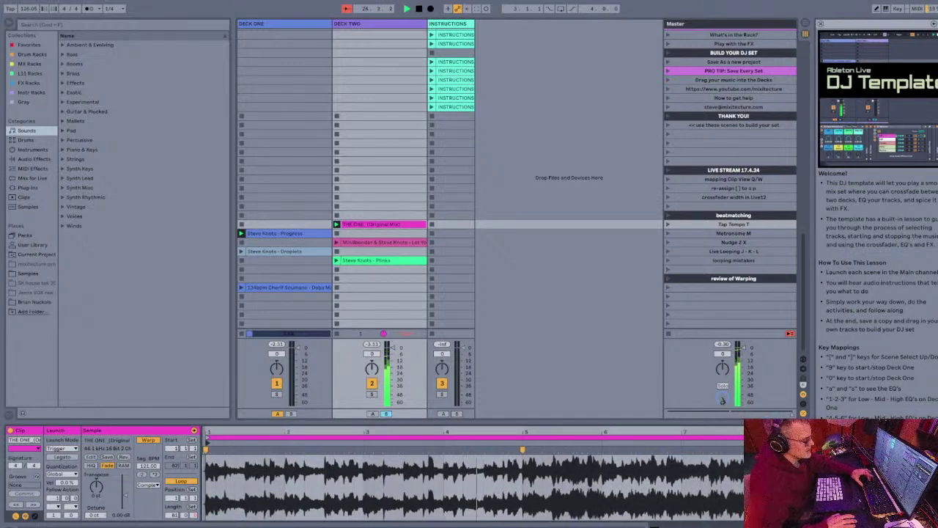
key("k")
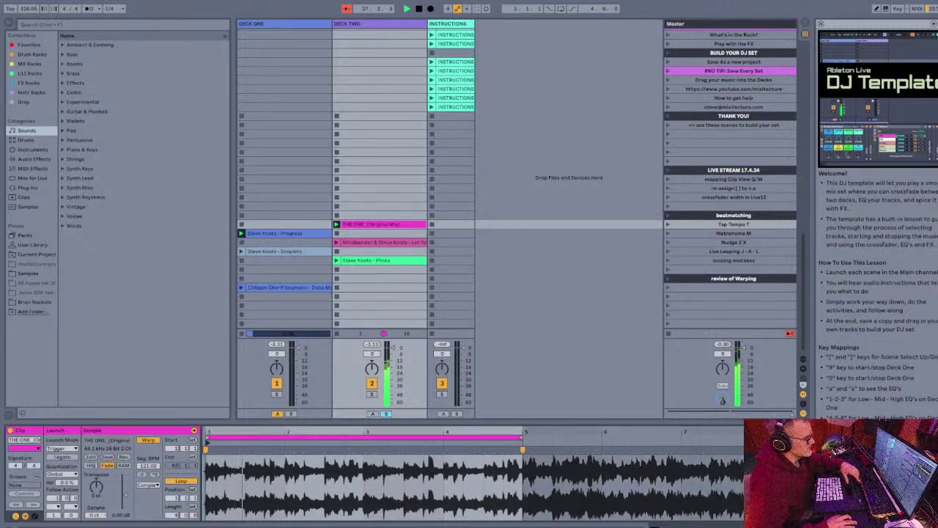
key("minus")
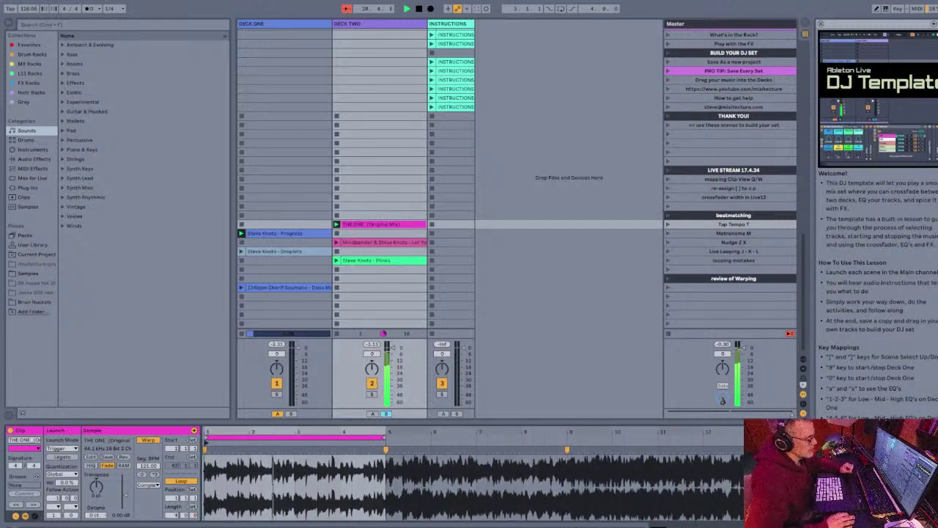
key("minus")
key("minus")
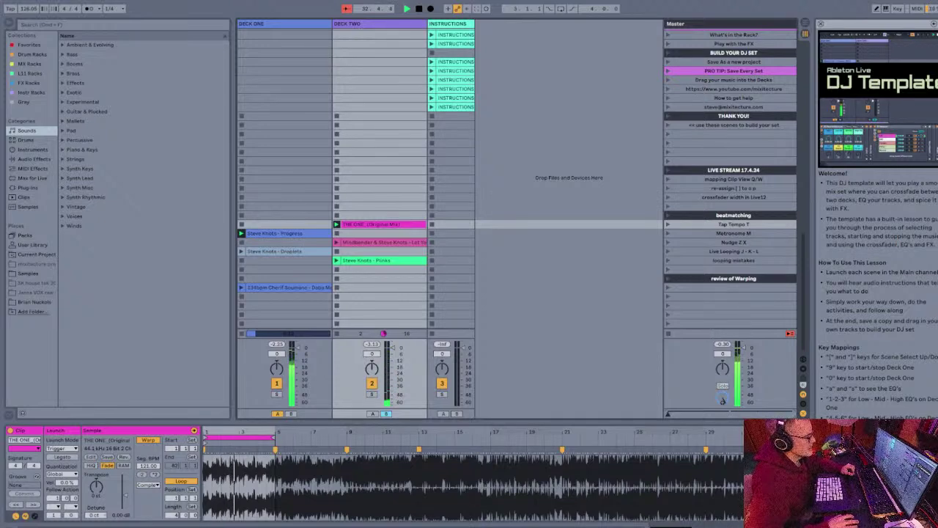
Step: Compare the two decks' clips, set the transpose of "THE ONE" to -2 st, and move the crossfader towards Deck One
key("q")
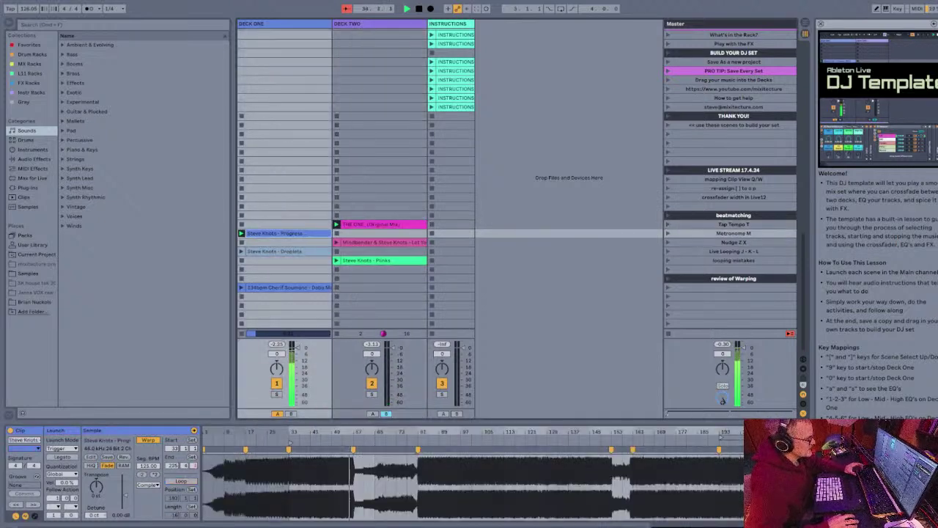
key("Up")
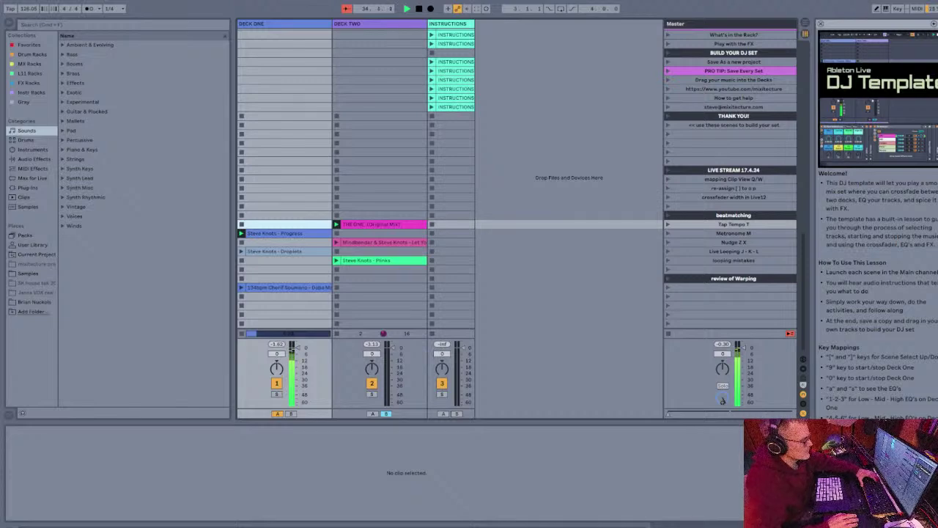
key("Right")
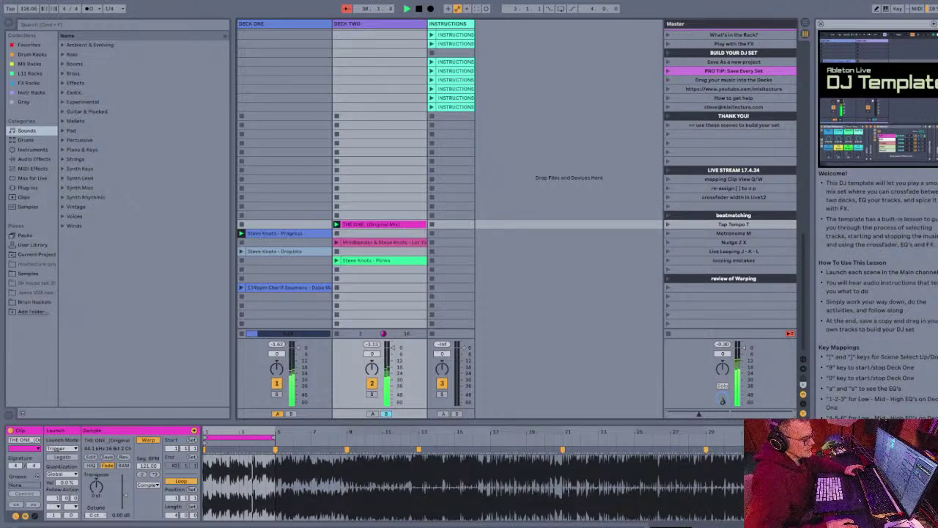
key("Left")
key("Down")
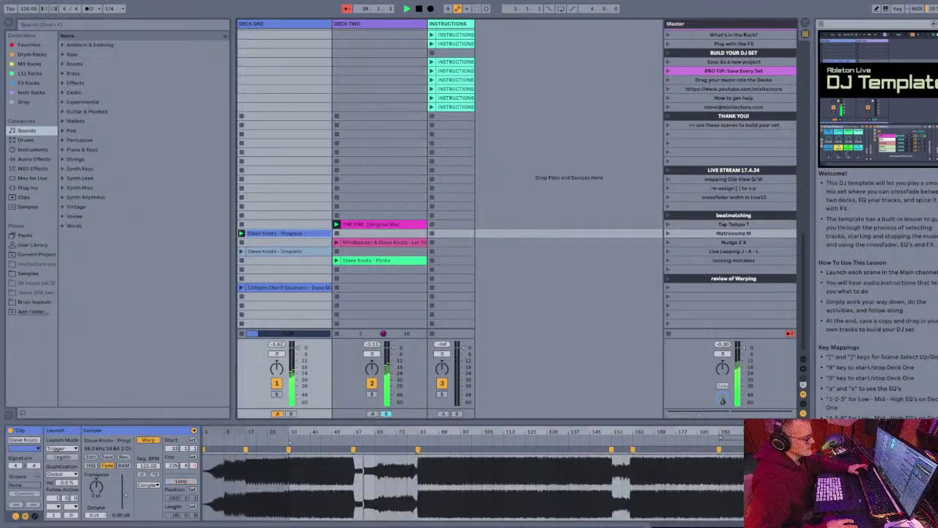
key("bracketleft")
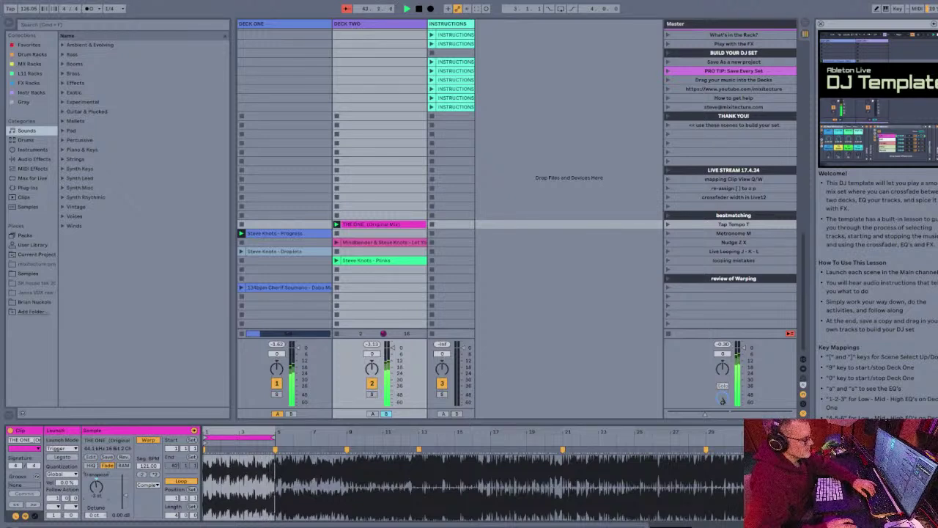
left_click_drag(706, 414, 691, 414)
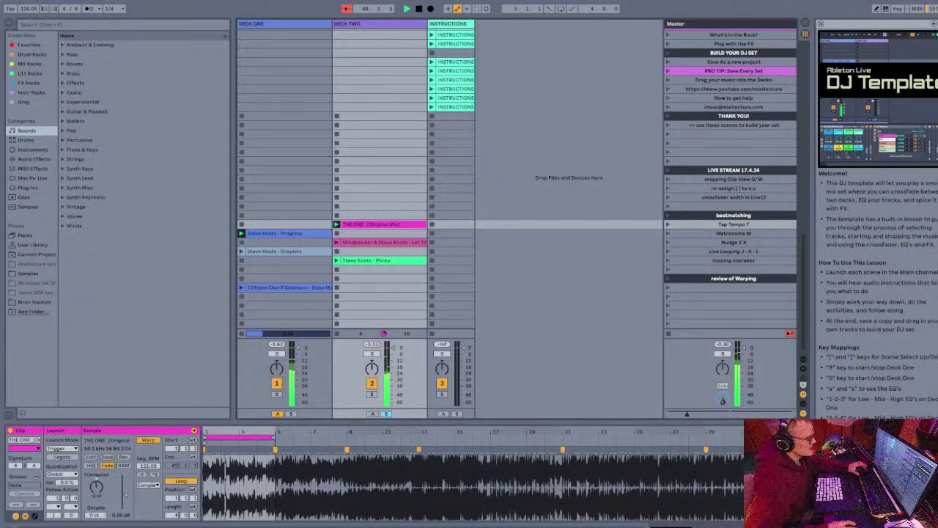
Step: Turn off the mid band in Deck One's EQ and check Deck Two's EQ and the "Progress" clip while crossfading
key("a")
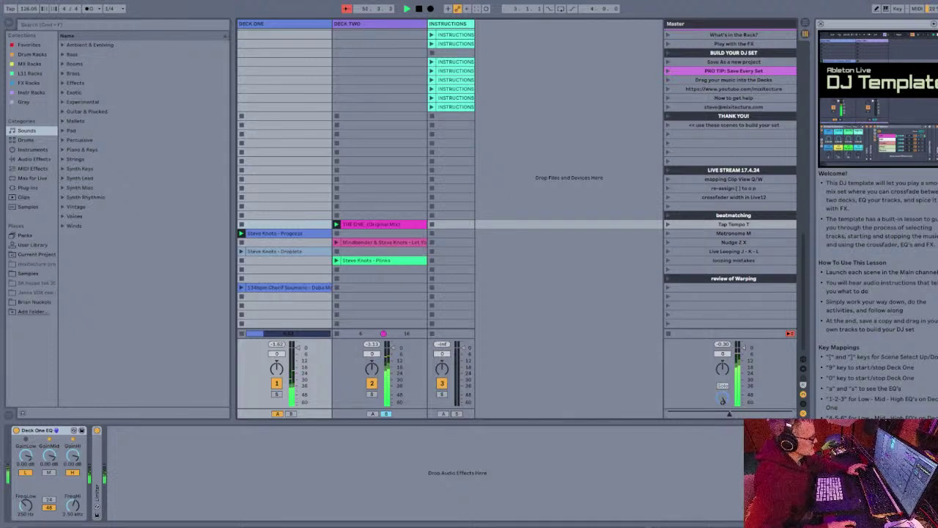
key("s")
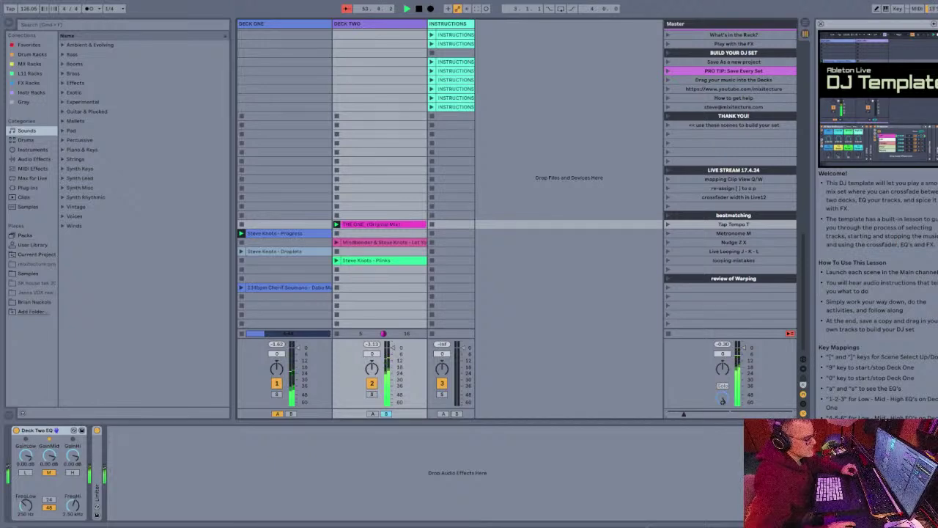
key("bracketright")
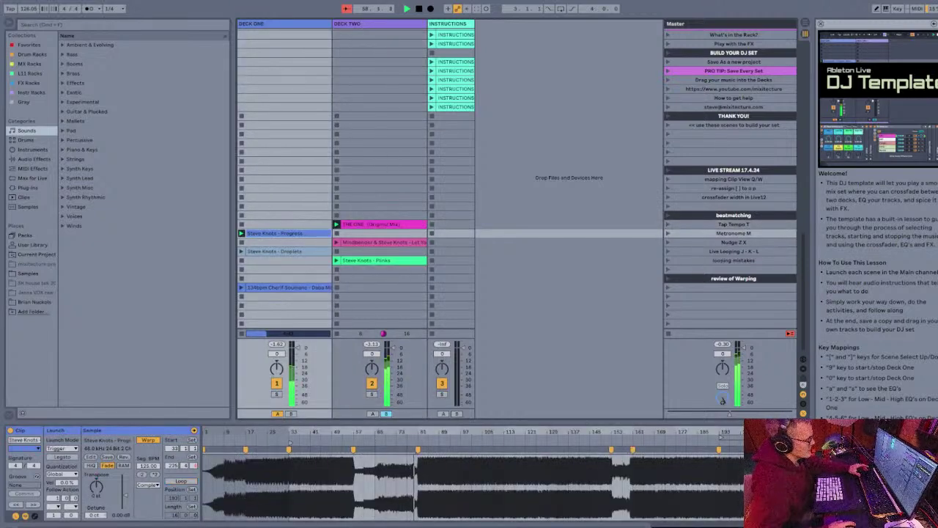
key("shift+Tab")
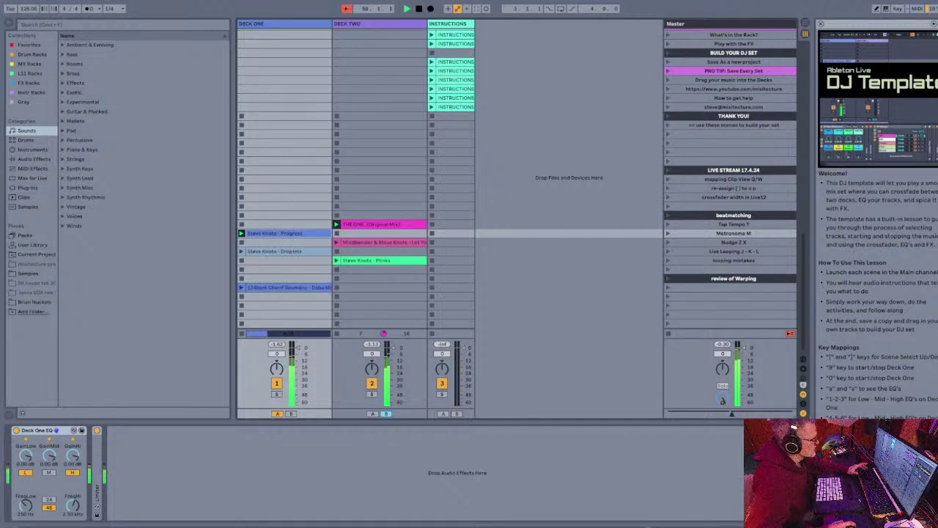
Step: Move Deck Two's four-bar loop to bar 5 and cut the crossfader between the decks, ending on Deck One with its EQ shown
key("w")
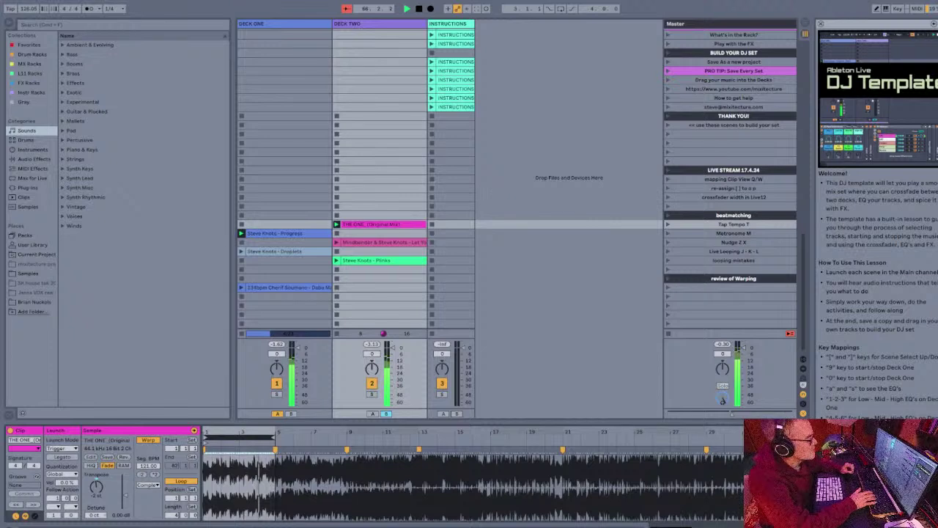
key("Up")
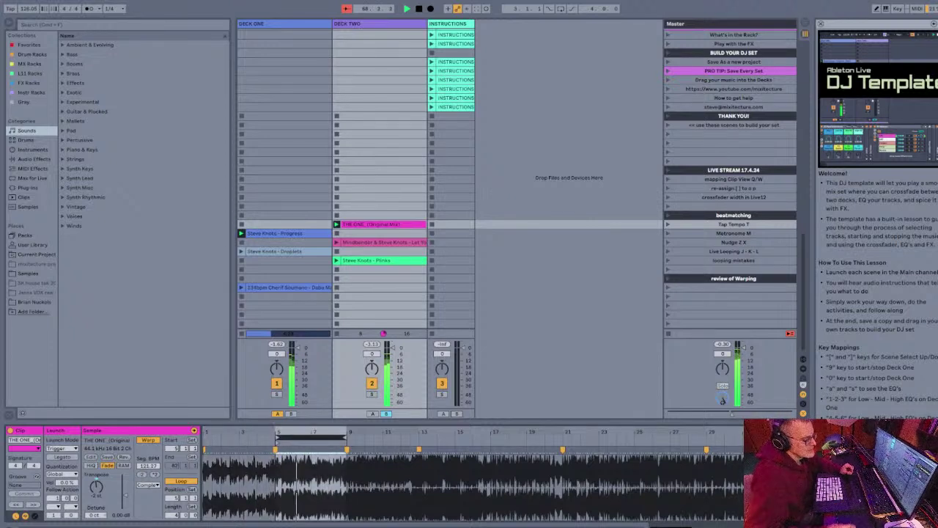
key("comma")
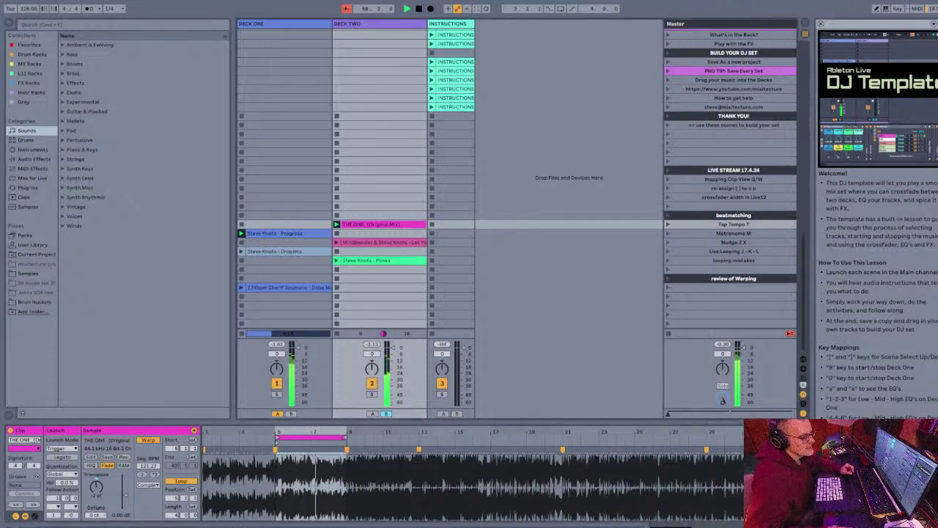
key("period")
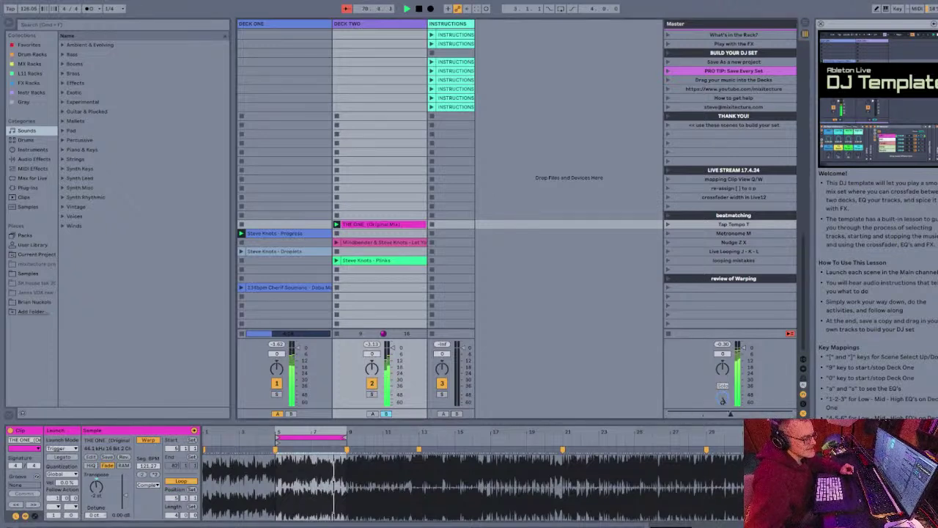
key("slash")
key("period")
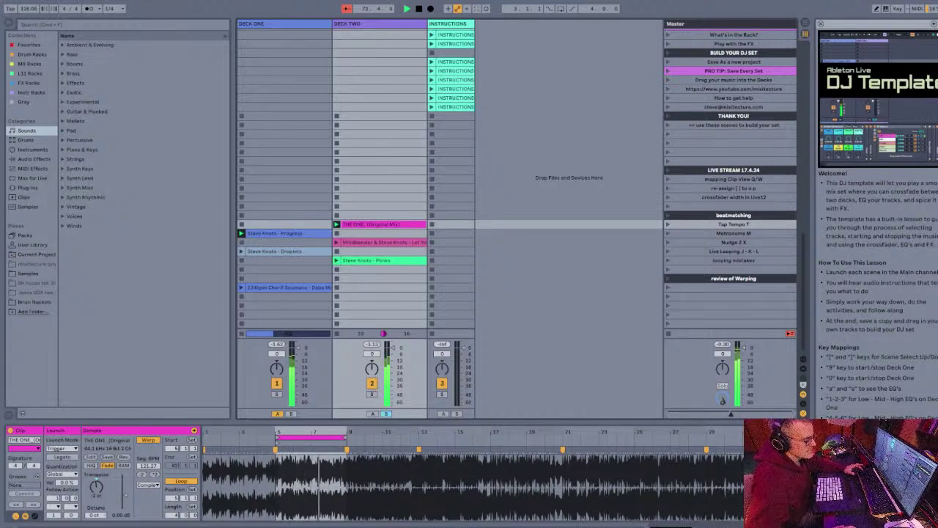
key("a")
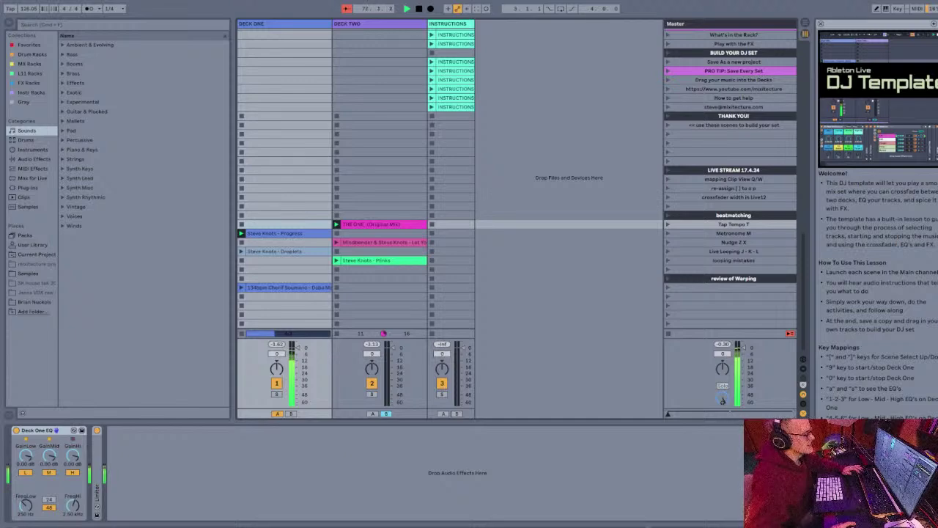
Step: Stop playback and move the four-bar loop of Deck Two's "THE ONE" clip back to bar 1
key("space")
key("Down")
key("q")
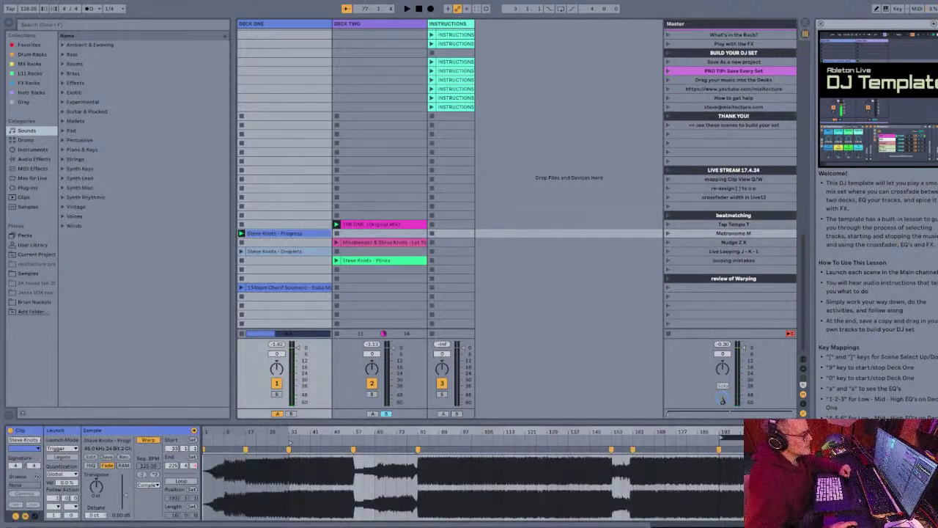
key("bracketleft")
key("minus")
key("minus")
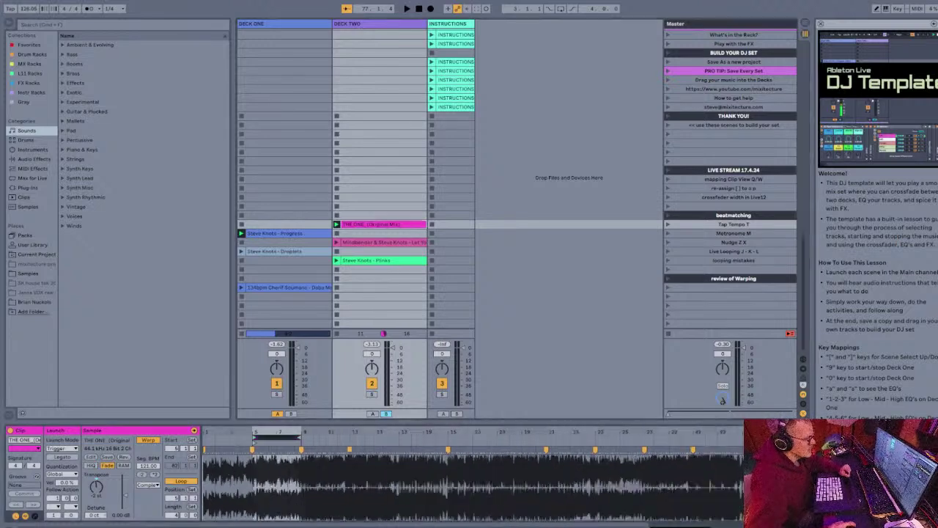
key("plus")
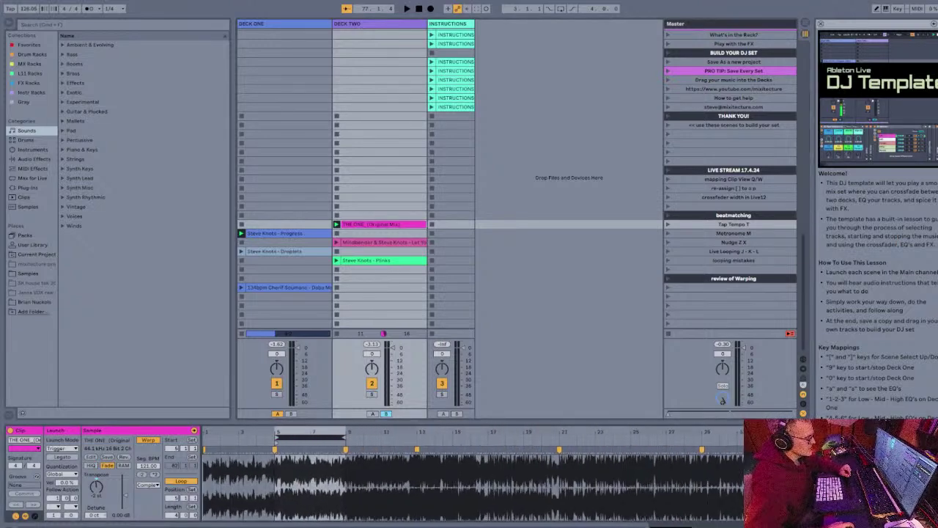
left_click_drag(311, 438, 239, 438)
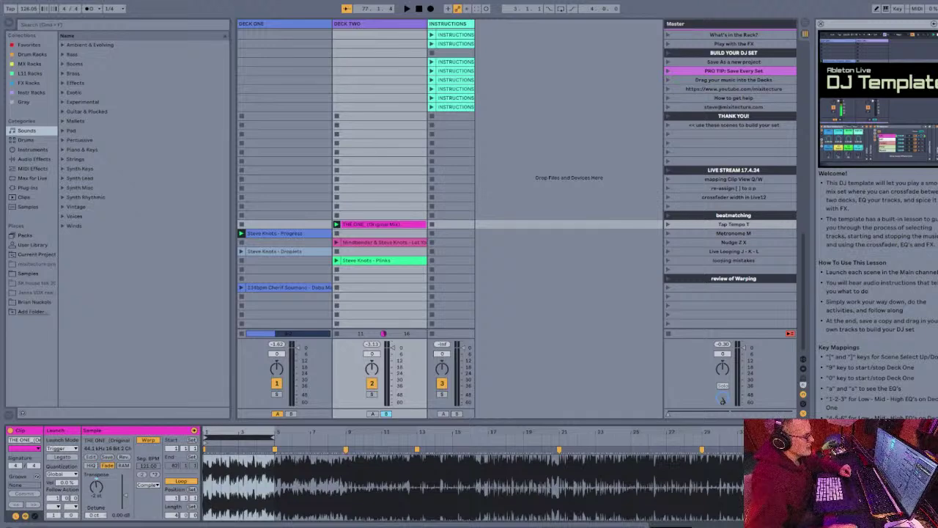
Step: Highlight the breakdown section in Deck One's "Progress" clip, move the loop of "THE ONE" forward to bar 5 and play it
key("Down")
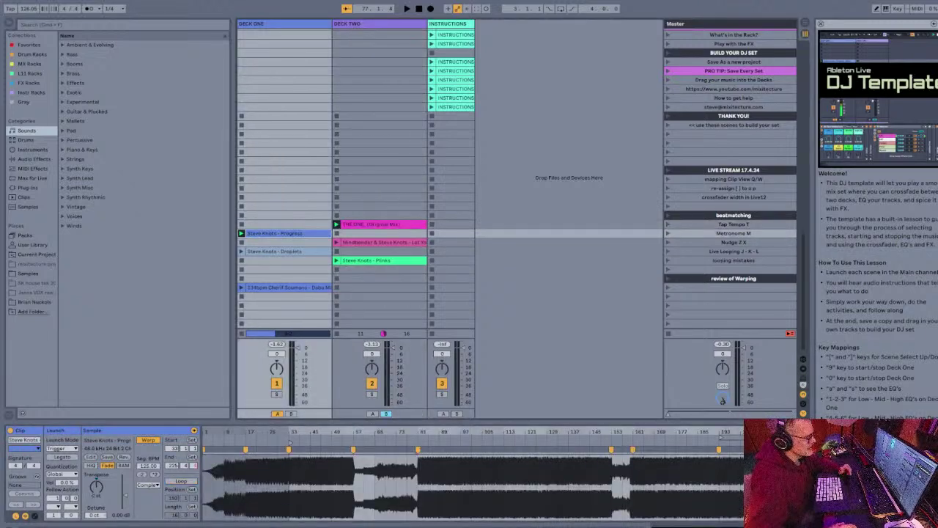
double_click(386, 488)
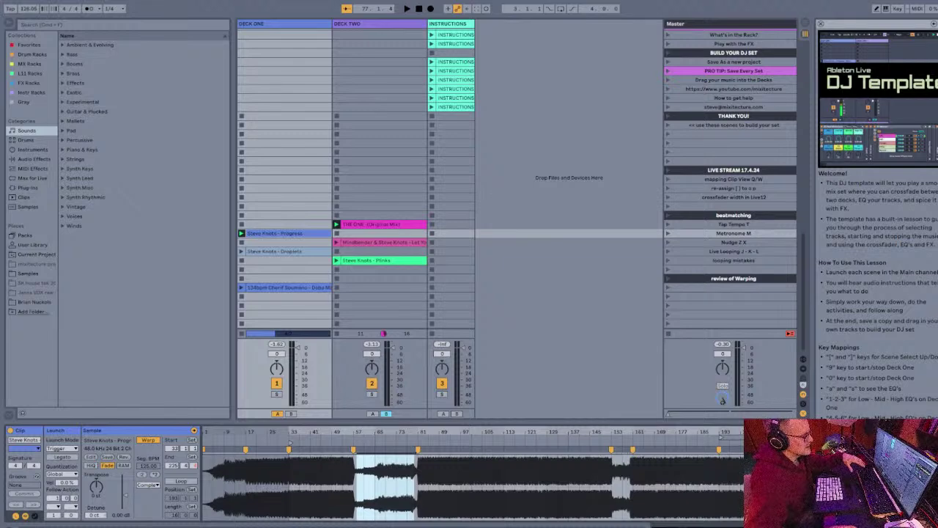
left_click(380, 225)
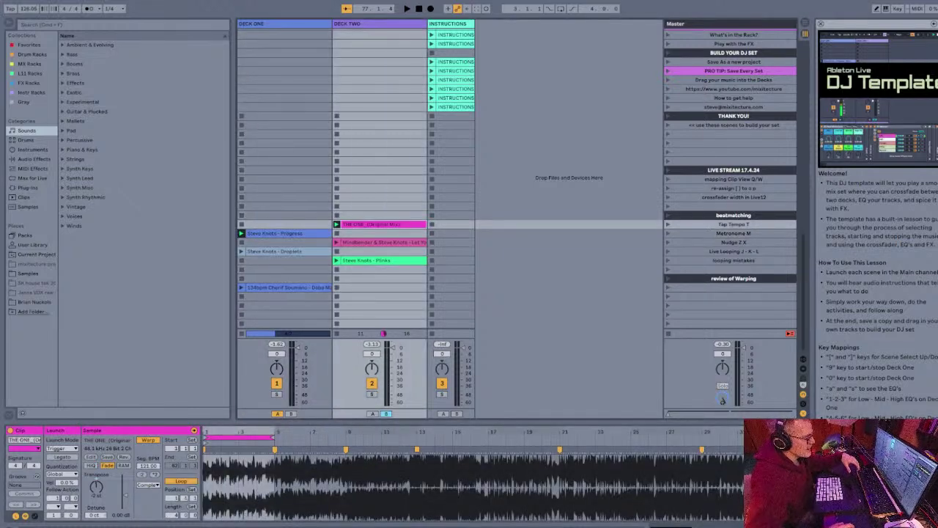
left_click(239, 437)
key("Up")
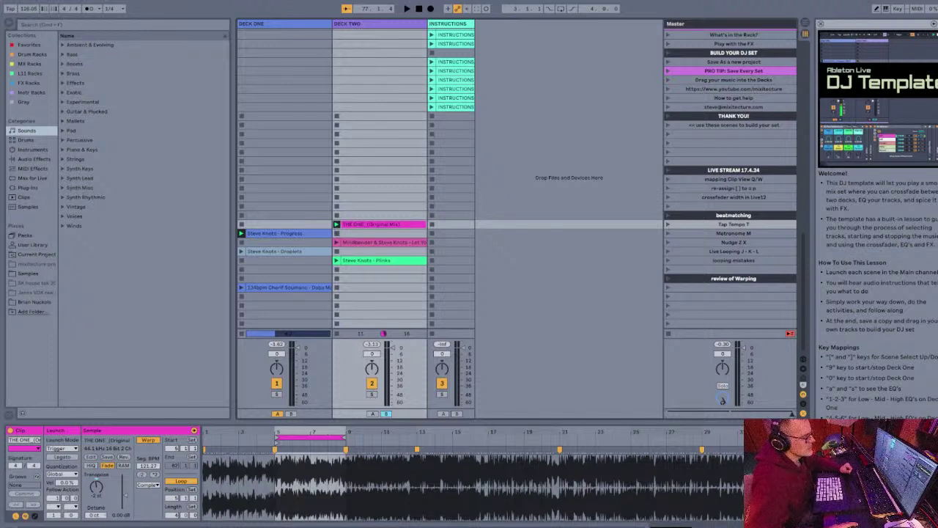
key("space")
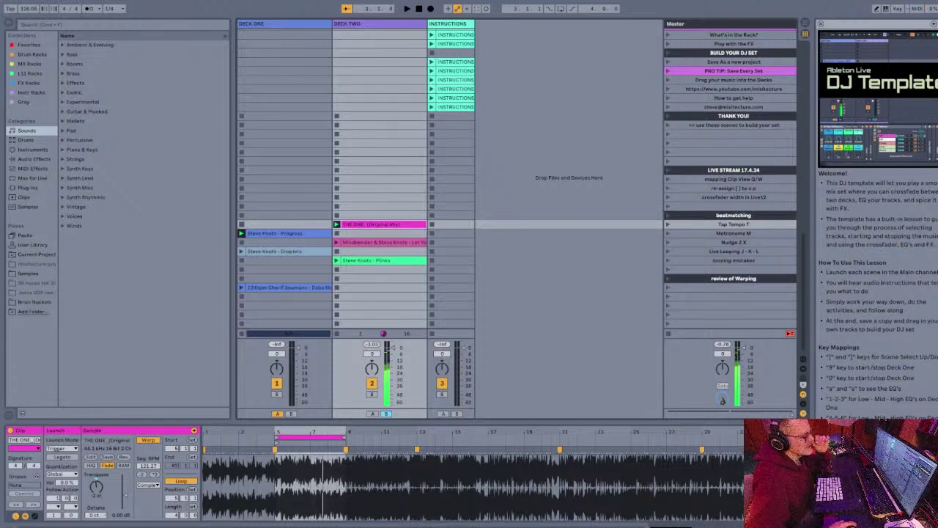
Step: Stop Deck Two's "THE ONE" clip, turn off its loop, set its start to bar 1 and relaunch it
key("0")
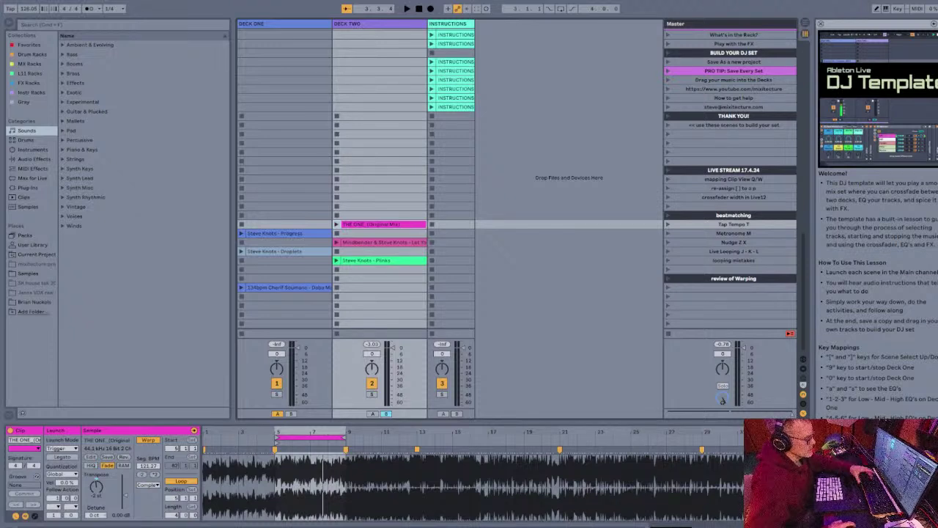
key("l")
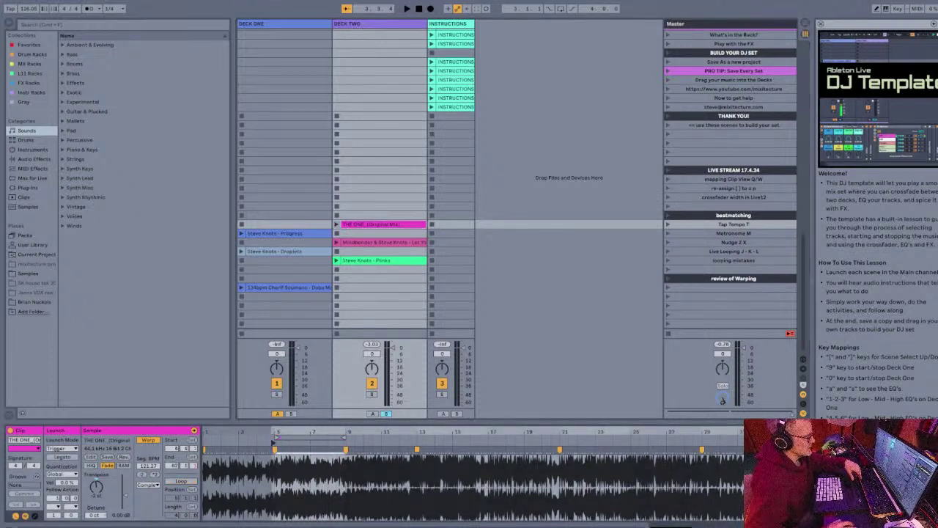
left_click_drag(277, 442, 206, 442)
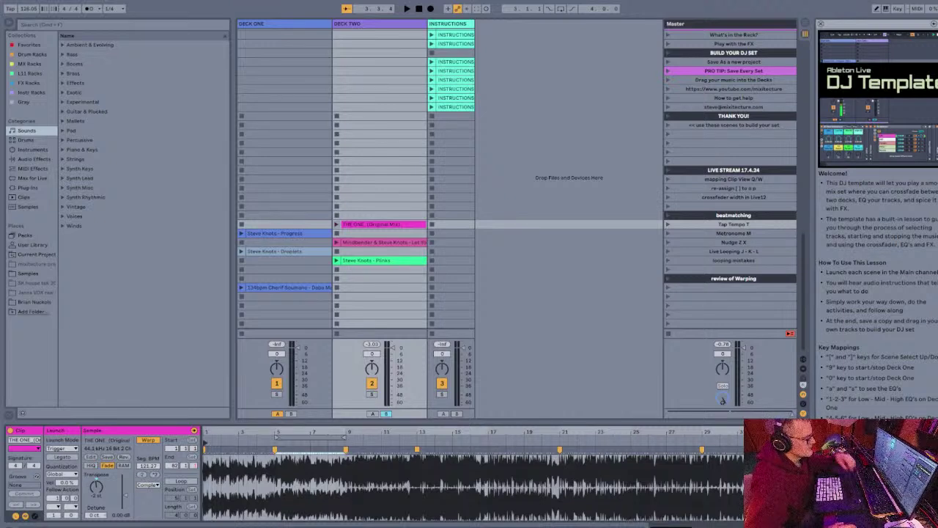
key("0")
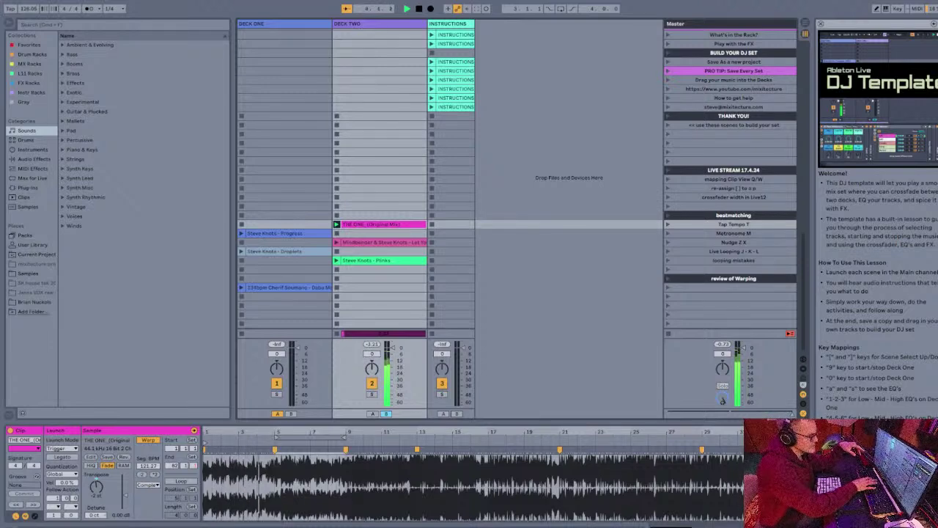
Step: Set a live loop start in the playing "THE ONE" clip, exit the loop and stop playback
key("j")
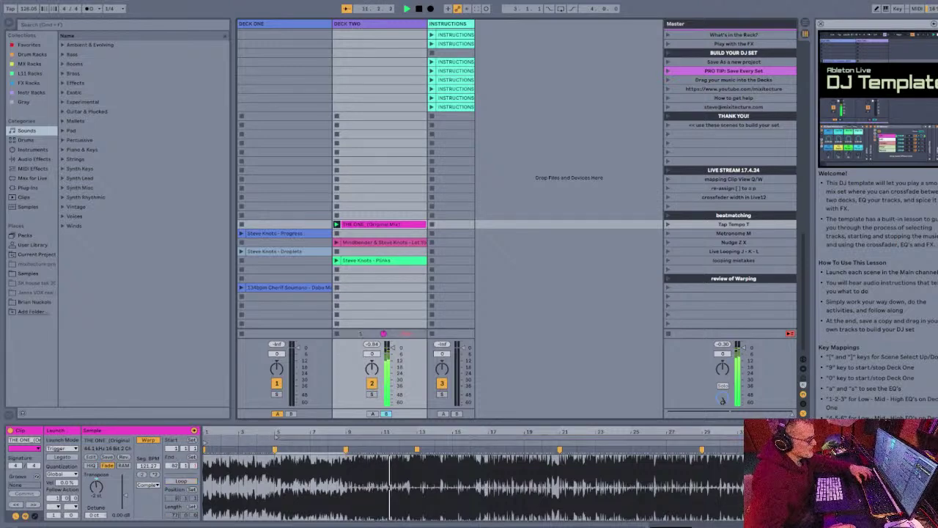
key("l")
key("space")
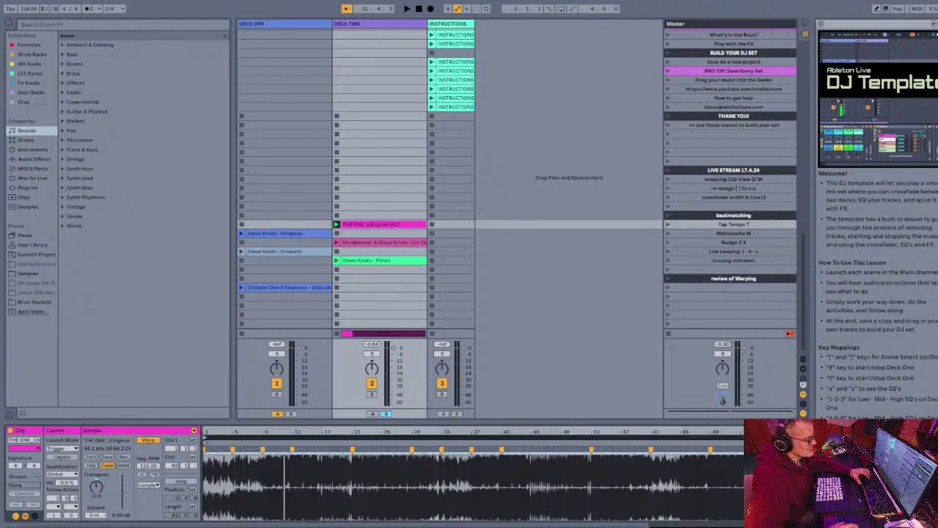
Step: Play "THE ONE" from bar 1, set a live loop start at bar 5, and toggle the clip's loop off, on and off
key("space")
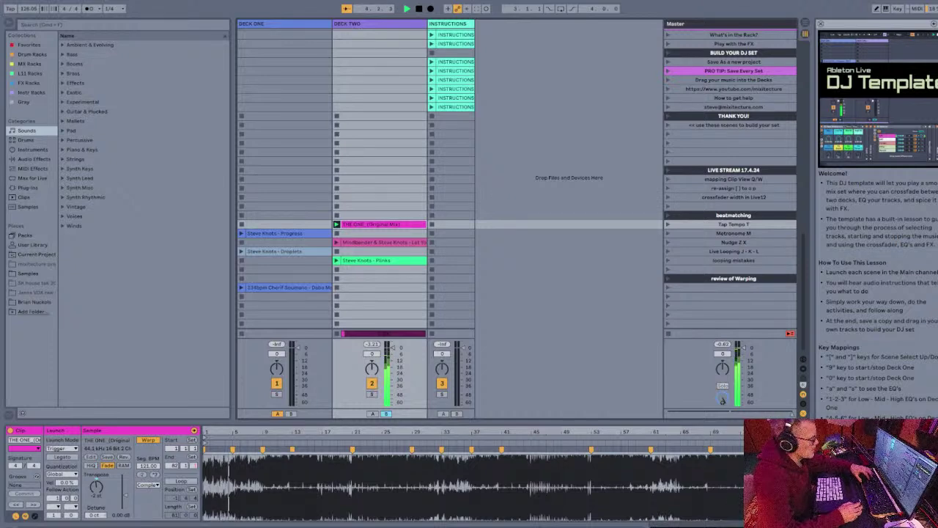
key("j")
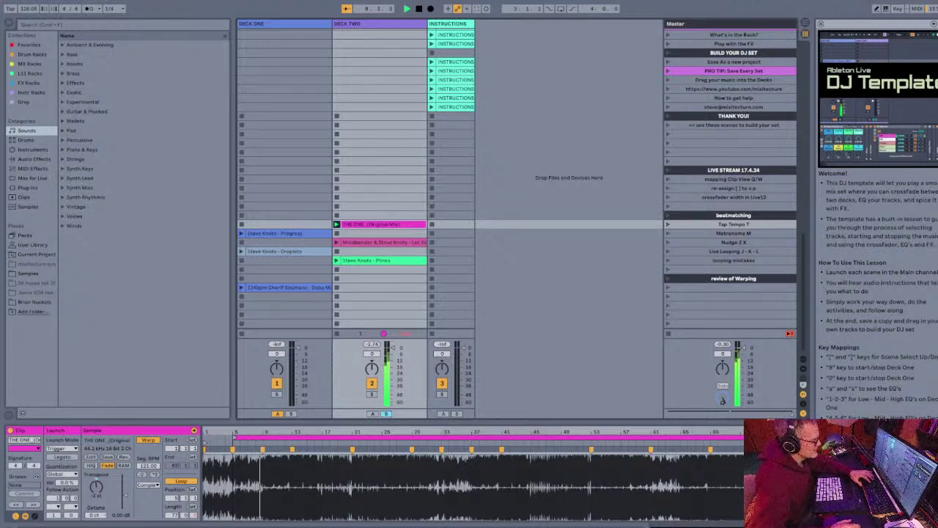
key("ctrl+l")
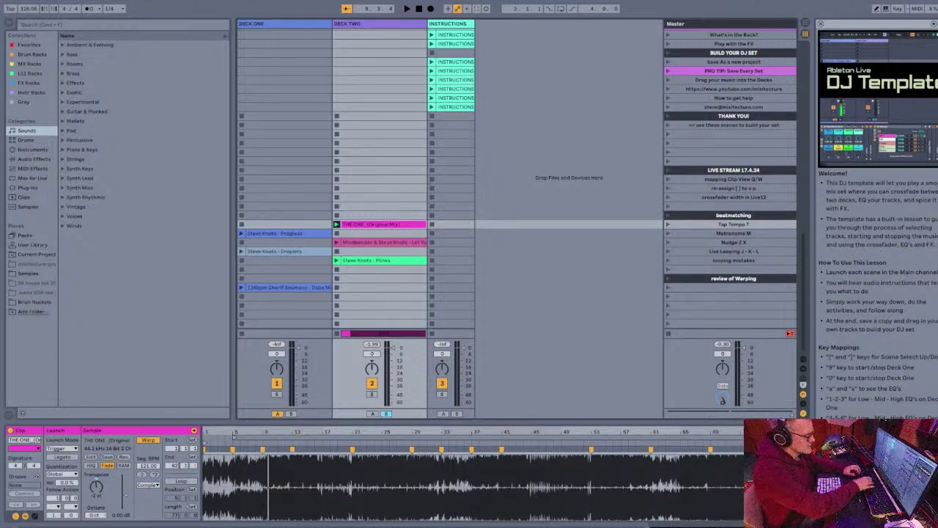
key("ctrl+l")
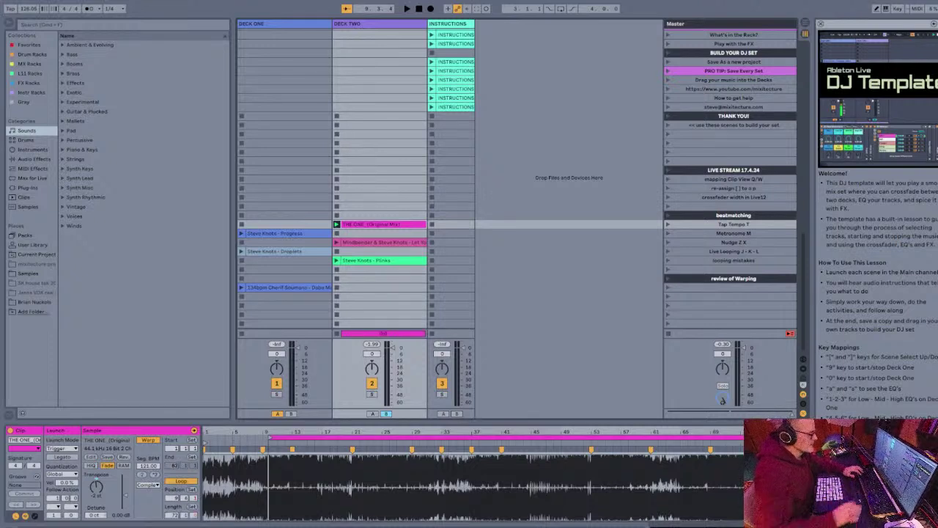
key("ctrl+l")
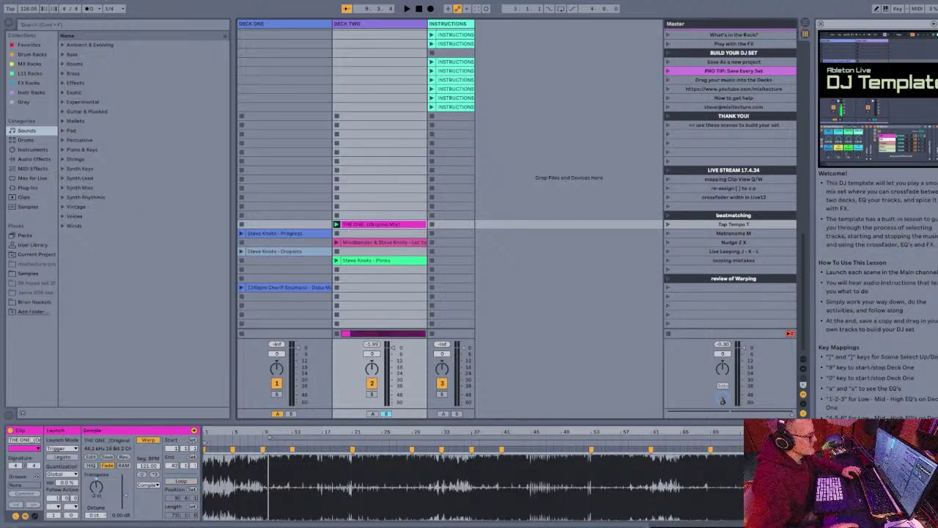
Step: Turn the long loop on again during playback, stop, and move the loop of "THE ONE" to start at bar 1
key("space")
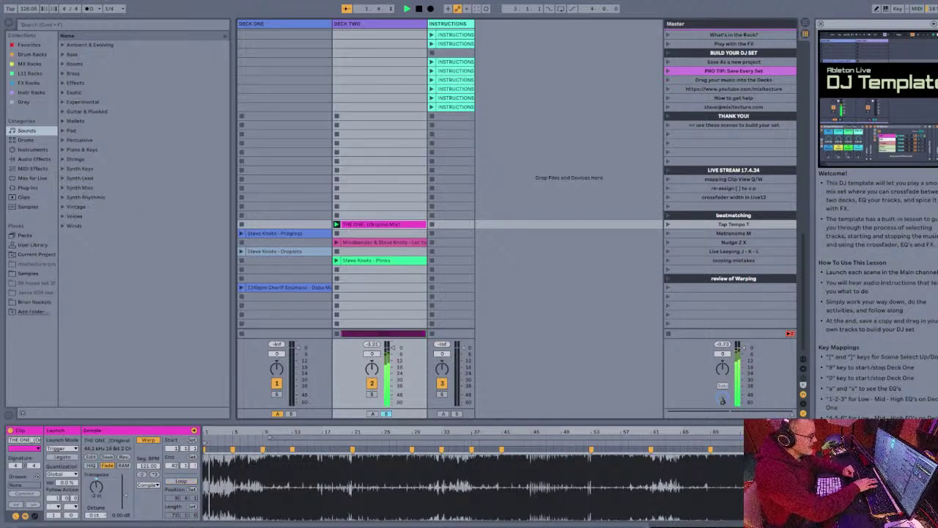
key("ctrl+l")
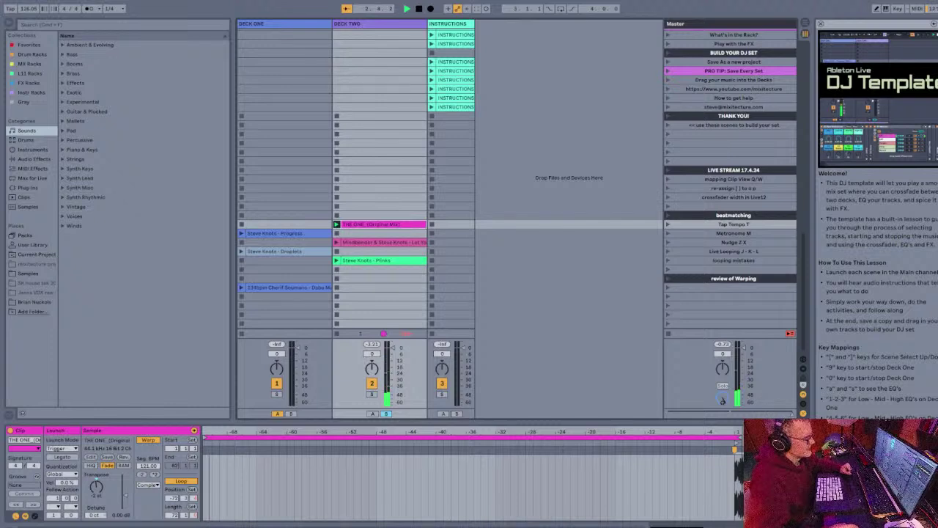
key("minus")
key("space")
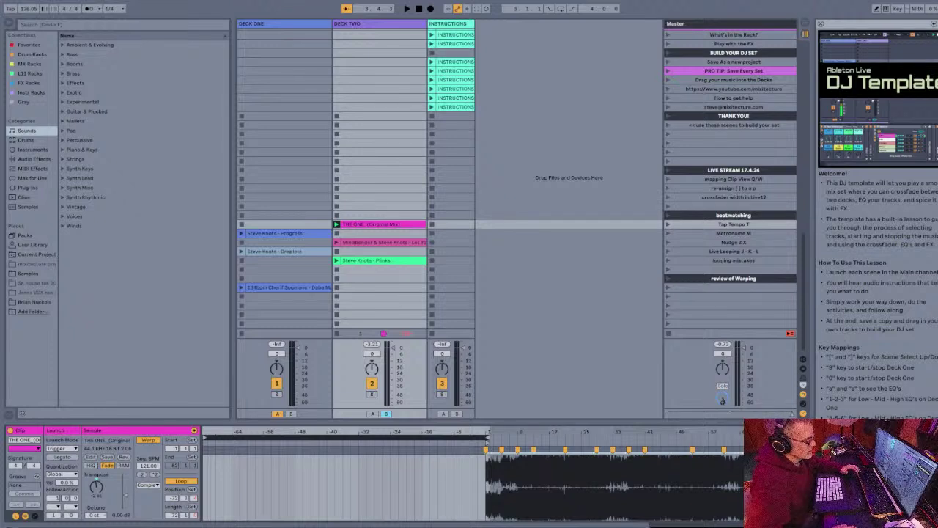
left_click_drag(330, 438, 613, 438)
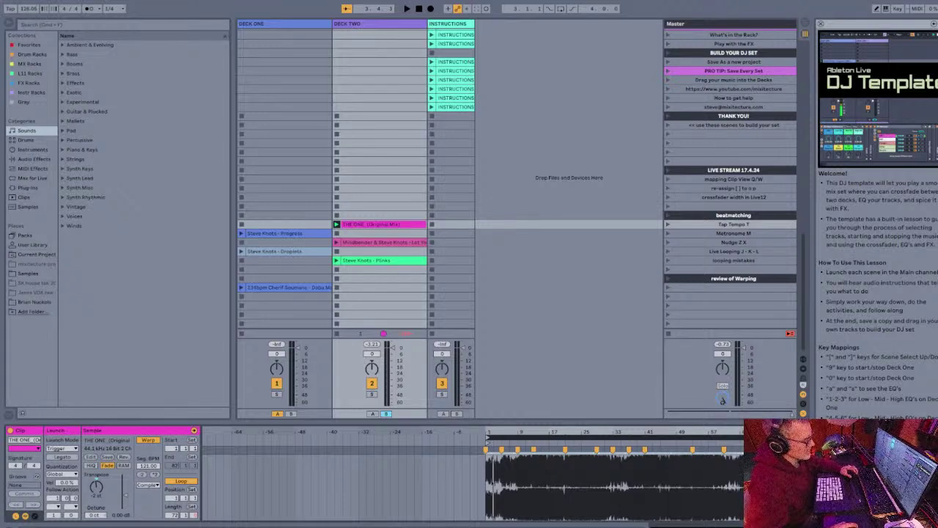
left_click_drag(614, 432, 440, 473)
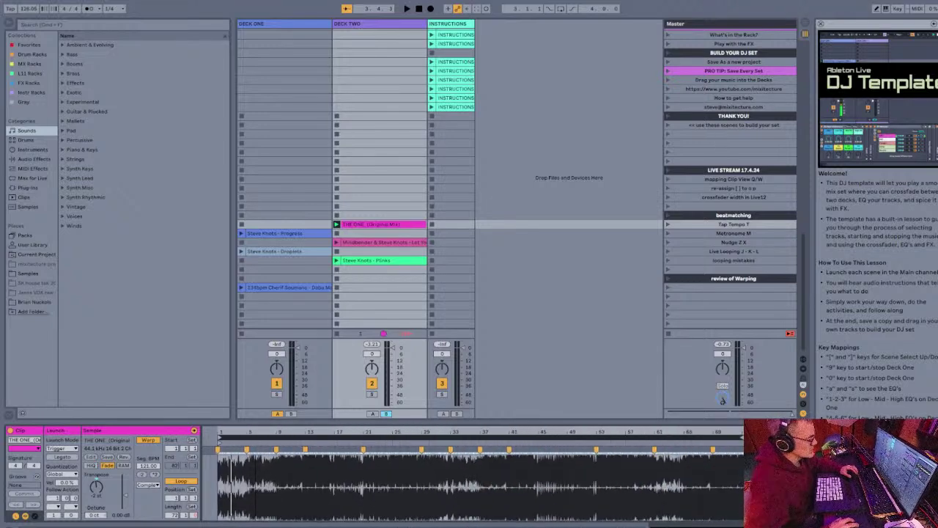
left_click(440, 475)
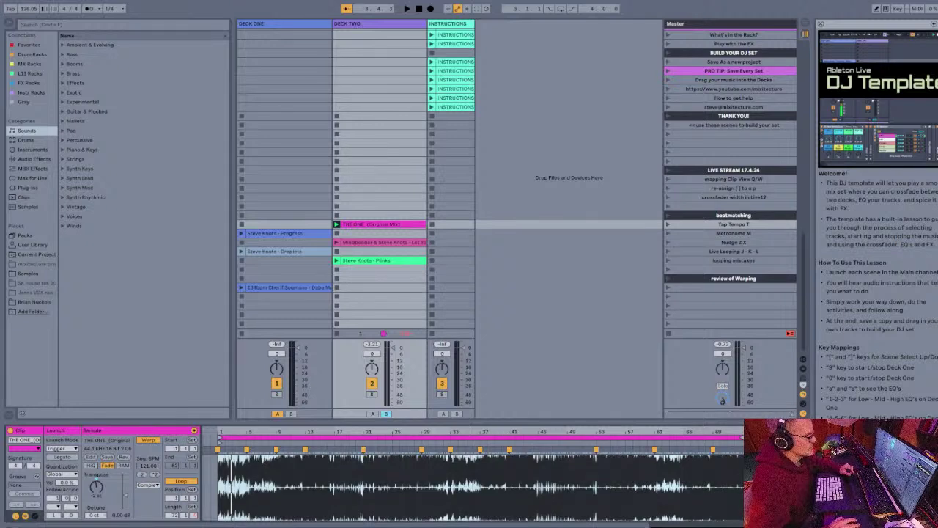
left_click(247, 450)
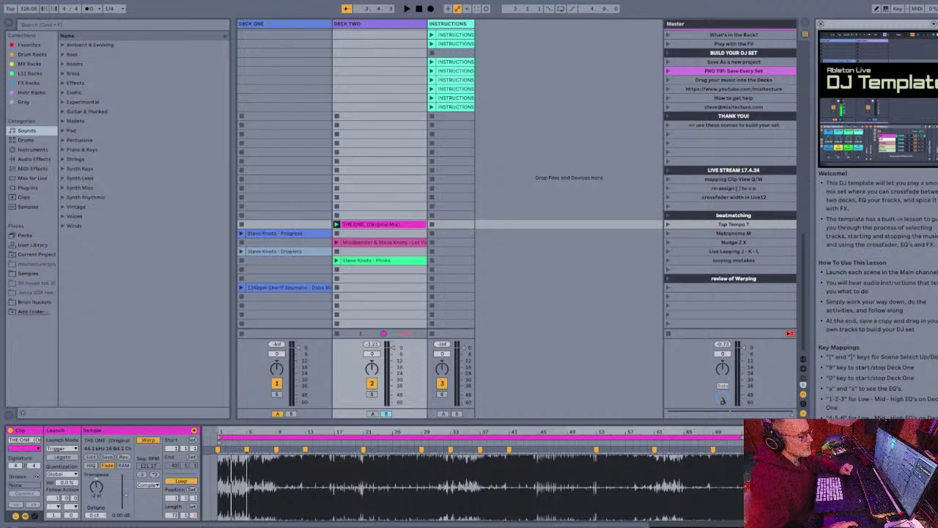
Step: Duplicate the "Tap Tempo T" scene containing "THE ONE" four times
left_click(734, 224)
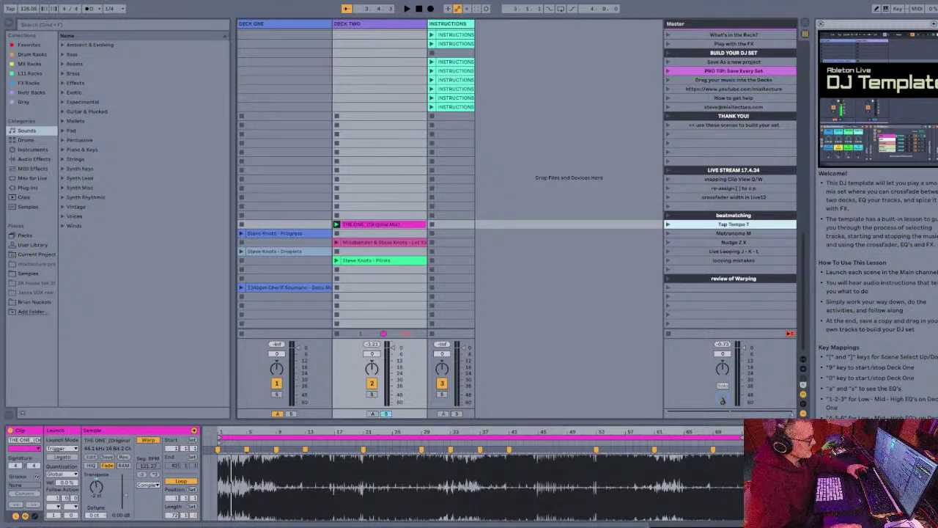
key("ctrl+d")
key("ctrl+d")
key("ctrl+d")
key("ctrl+d")
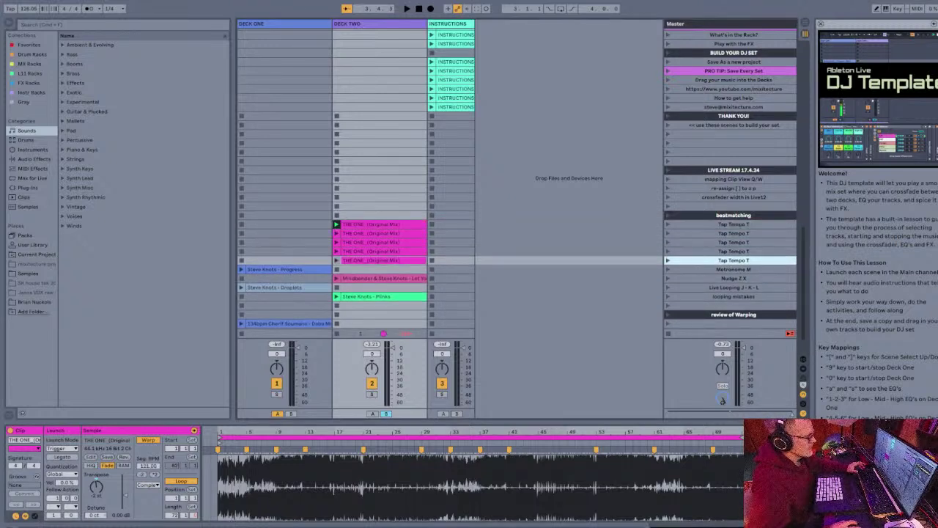
Step: Clear the copied "THE ONE" clips from the duplicated scenes, shorten the original's loop at bar 1 to four bars and play it
key("ctrl+z")
key("ctrl+z")
key("ctrl+z")
key("ctrl+z")
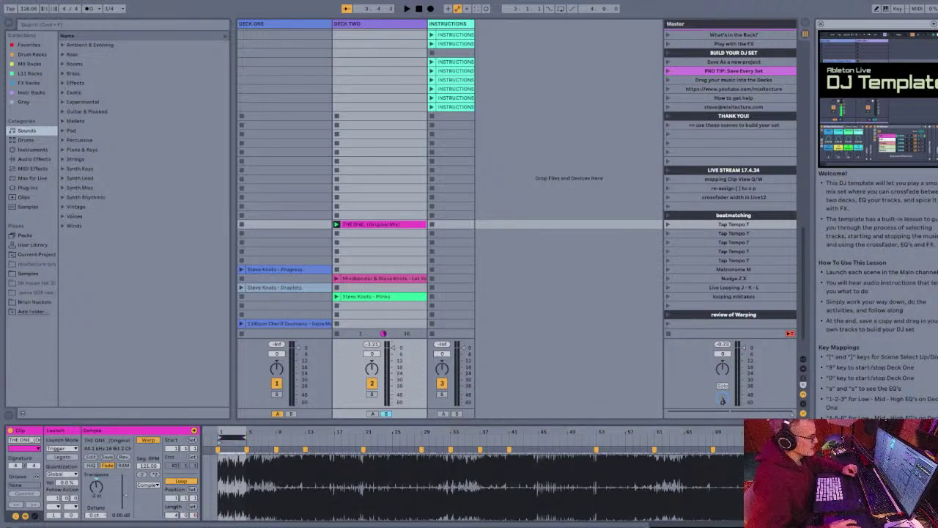
key("space")
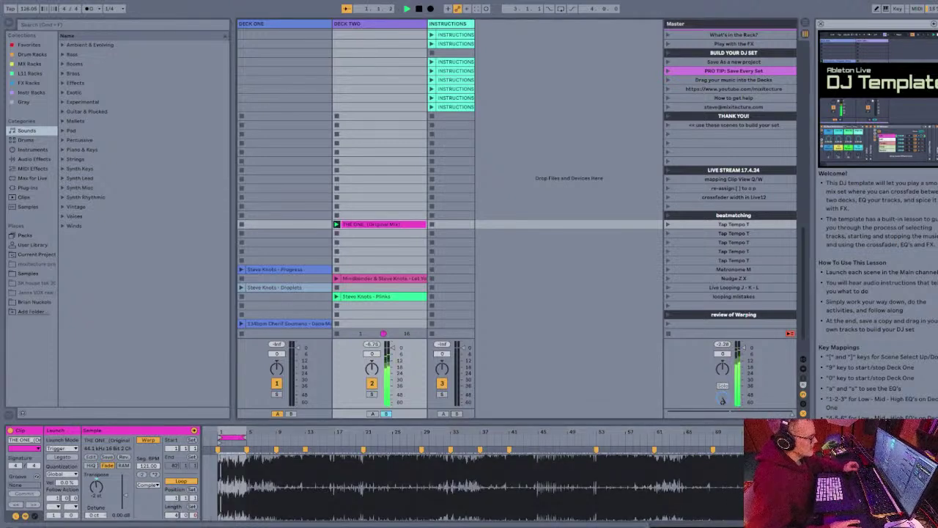
Step: Duplicate the looped "THE ONE" clip into the next slot, launch the copy with its loop moved to bar 5, and duplicate that copy
key("ctrl+d")
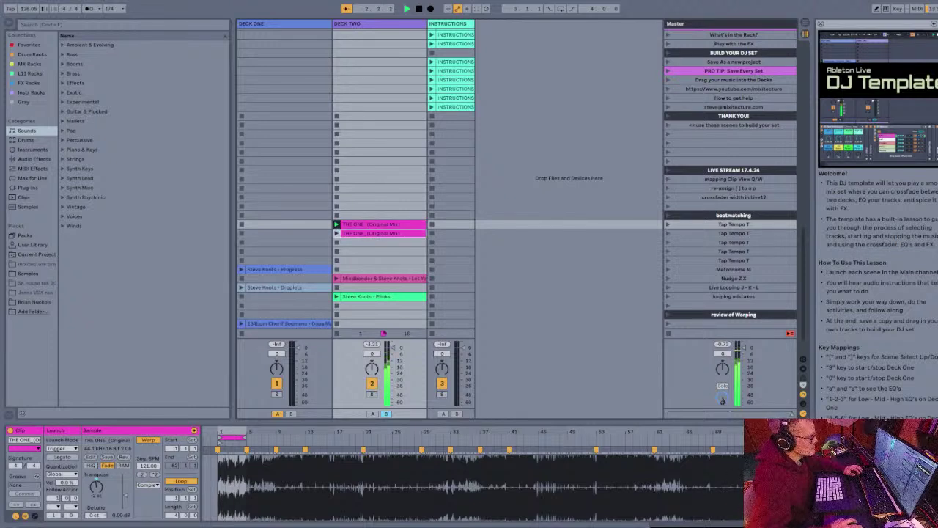
key("p")
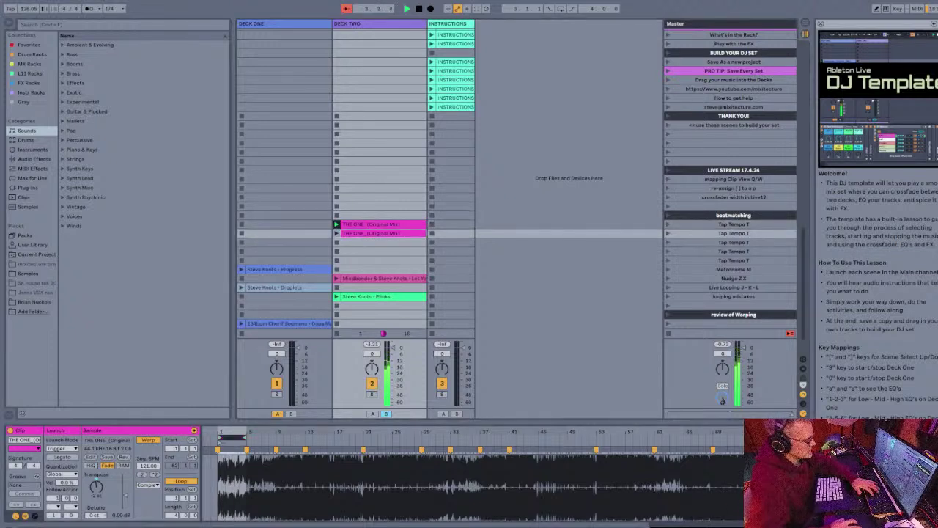
key("shift+Right")
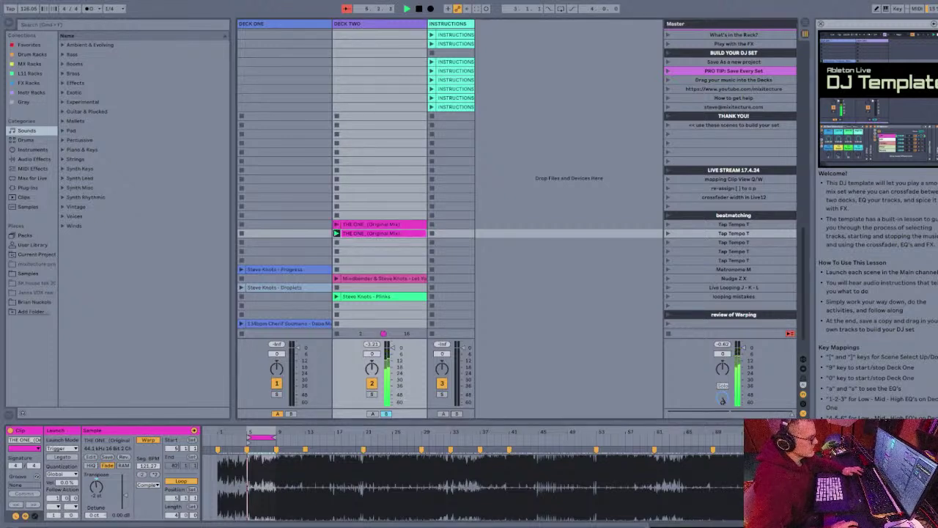
key("ctrl+d")
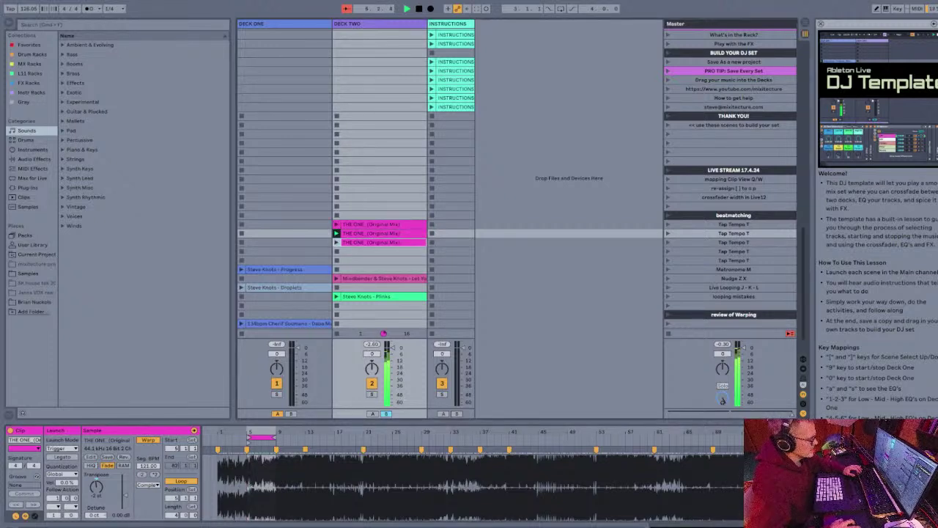
Step: Launch the third "THE ONE" copy from bar 9 with its loop off, and toggle Deck Two's low and high EQ
key("l")
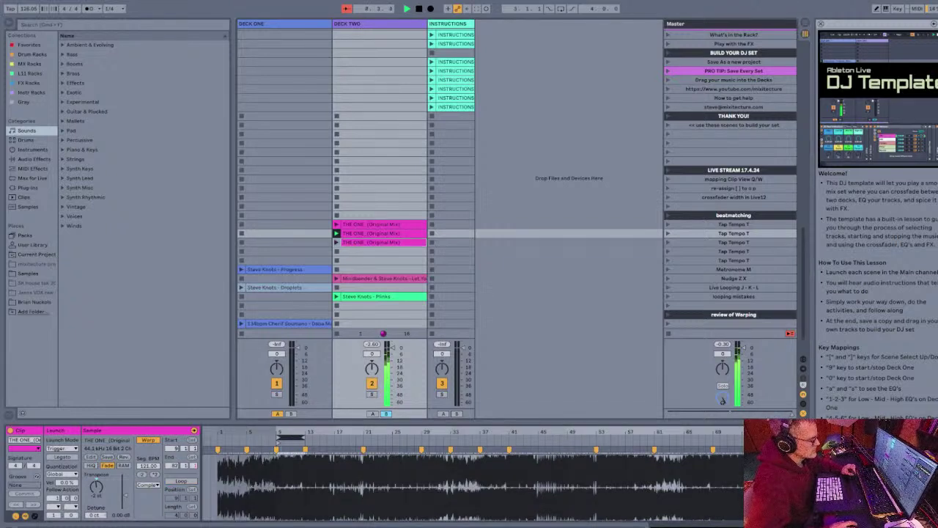
key("bracketright")
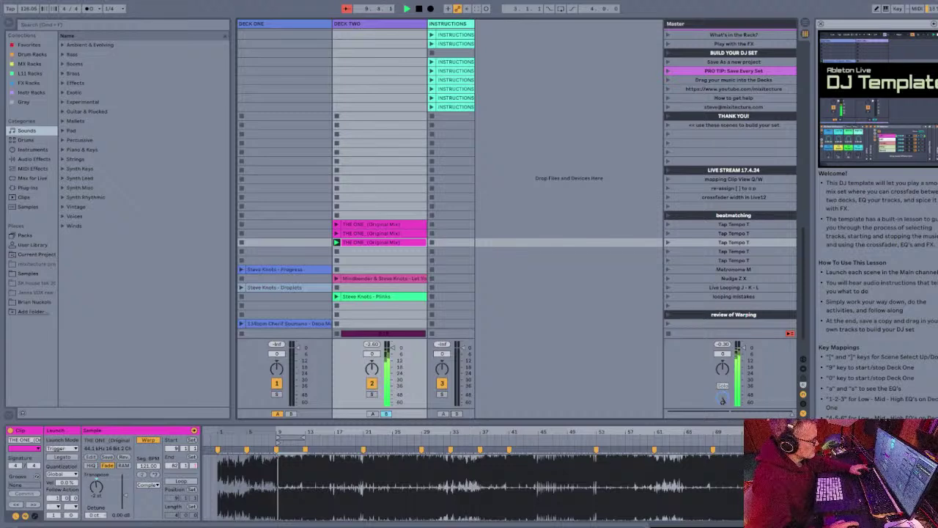
key("s")
key("4")
key("6")
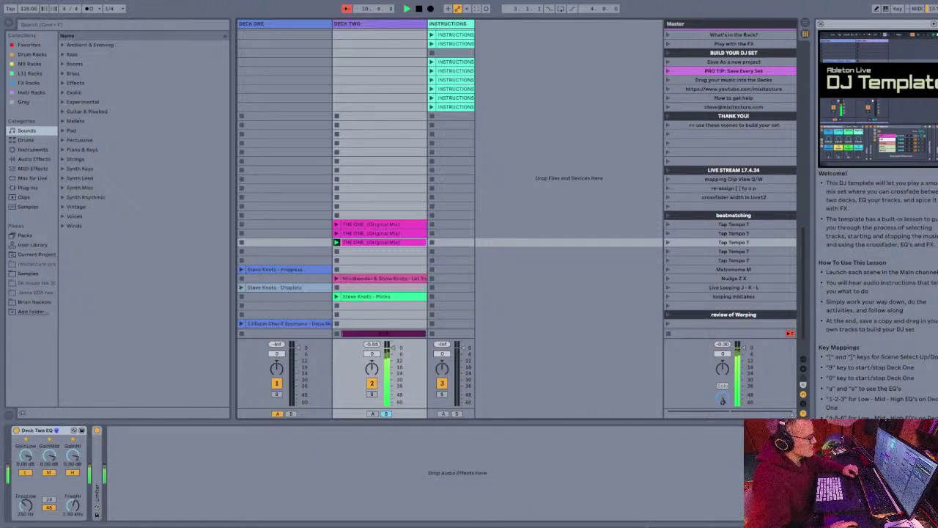
key("w")
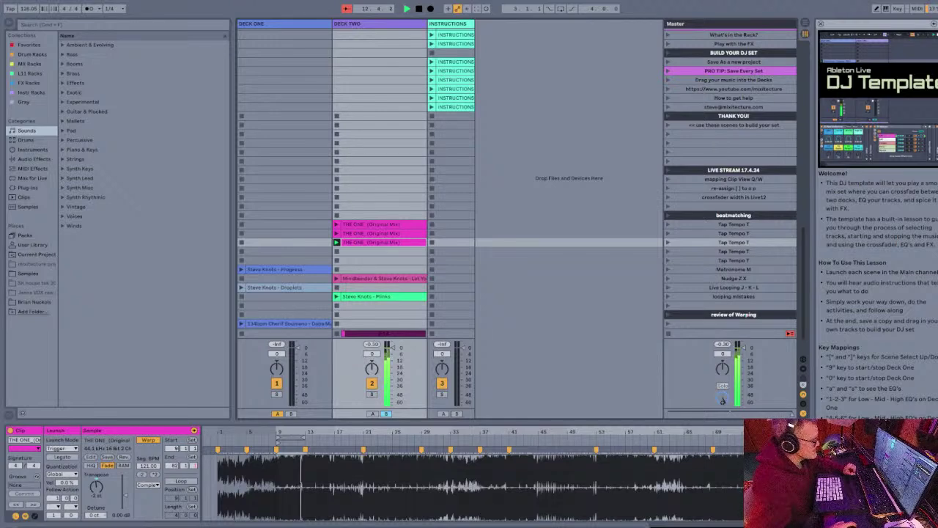
Step: Duplicate the third "THE ONE" clip, launch the copy from bar 13, duplicate it into the fifth slot and launch that clip
scroll(517, 179, "down", 2)
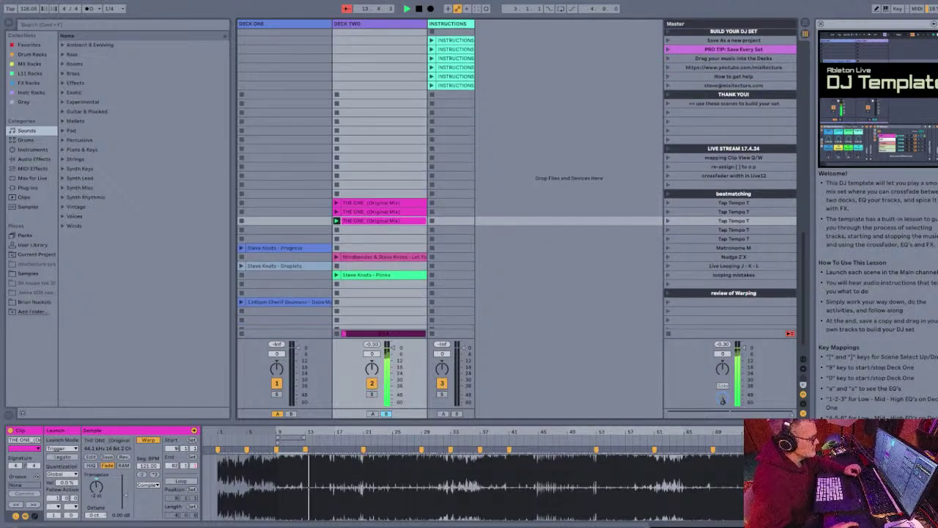
key("ctrl+d")
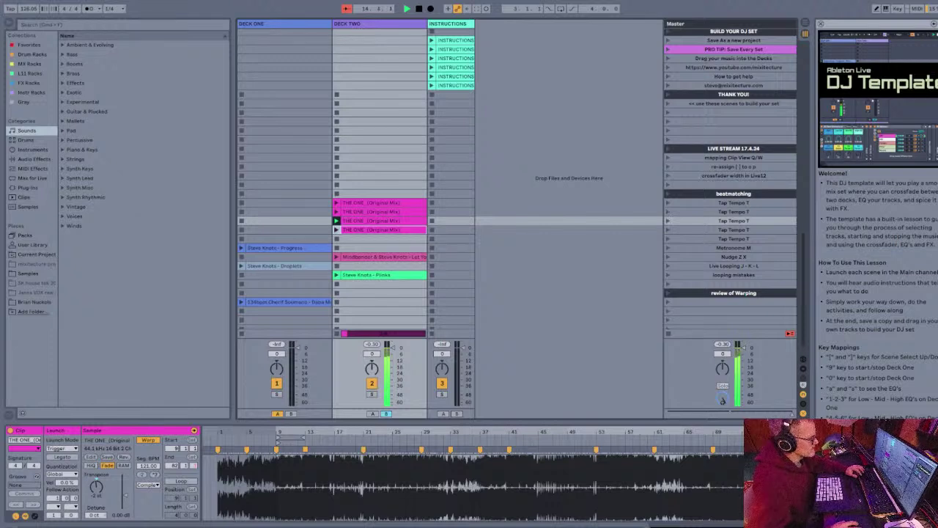
key("Return")
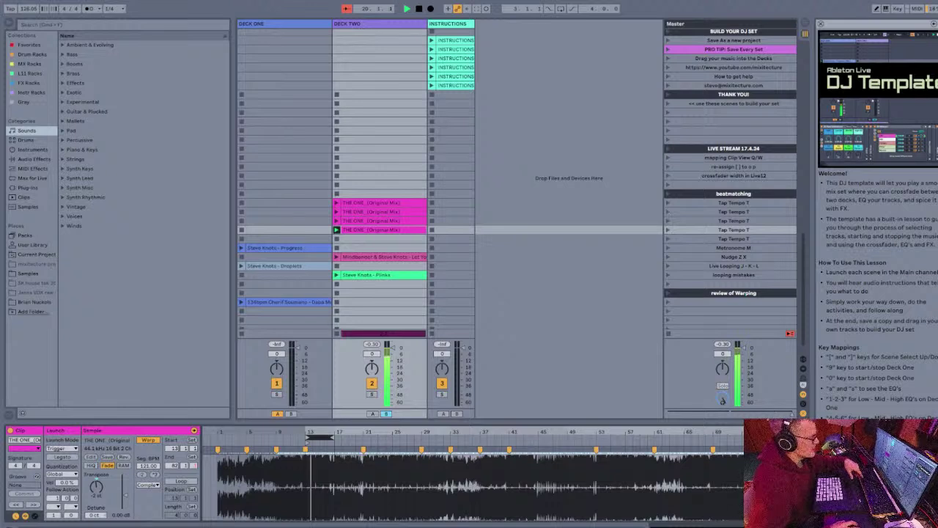
key("ctrl+d")
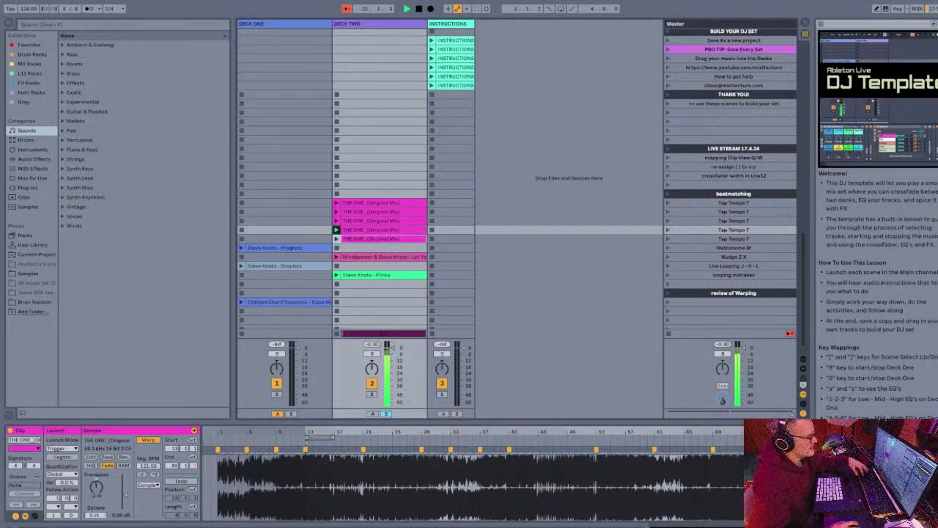
key("Return")
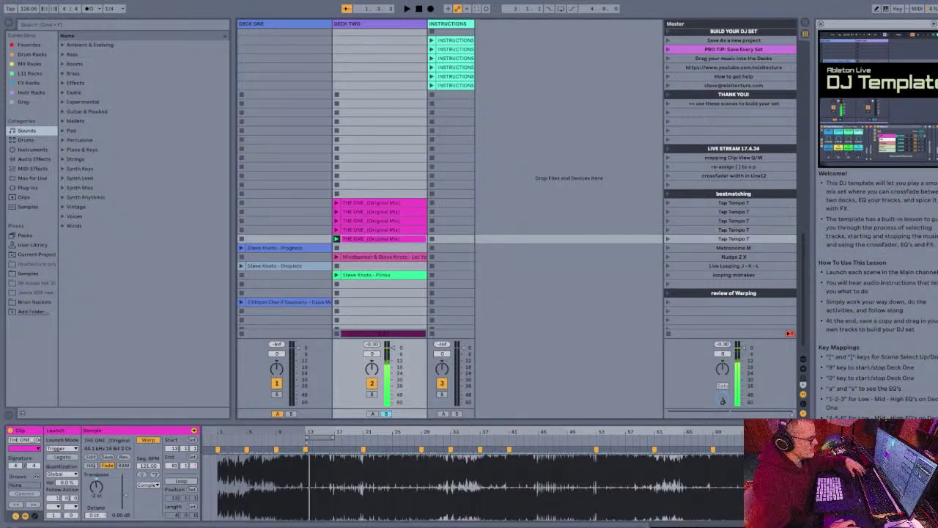
Step: Turn on the fifth "THE ONE" clip's loop and move the four-bar loop to start at bar 69
key("ctrl+l")
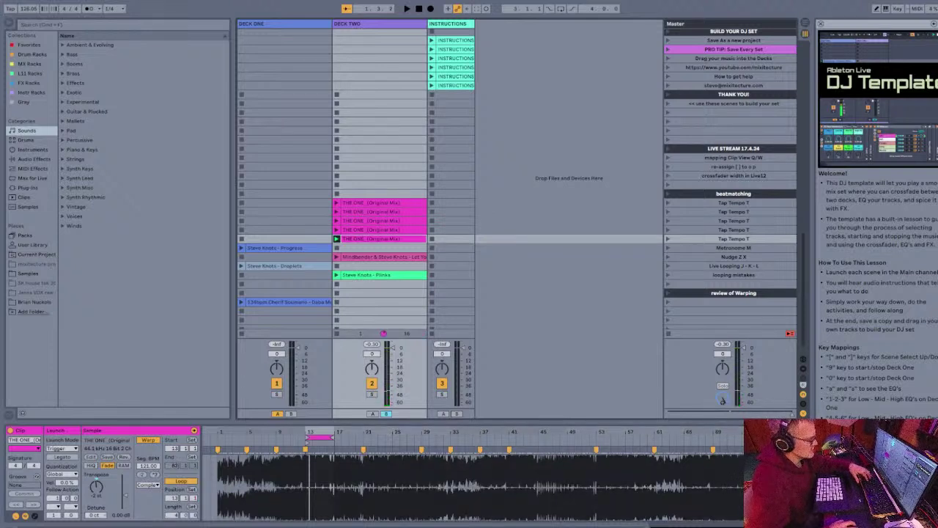
left_click(320, 438)
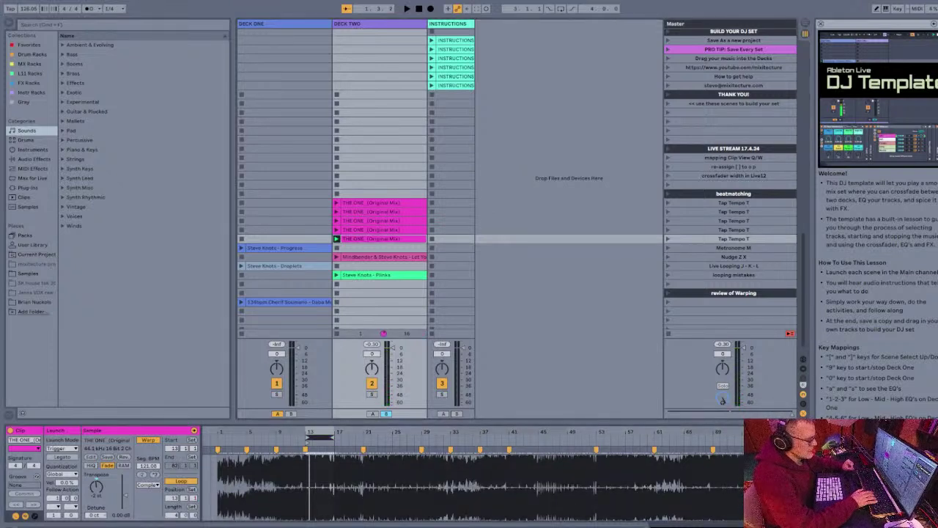
key("Up")
key("Up")
key("Up")
key("Up")
key("Up")
key("Up")
key("Up")
key("Up")
key("Up")
key("Up")
key("Up")
key("Up")
key("Up")
key("Up")
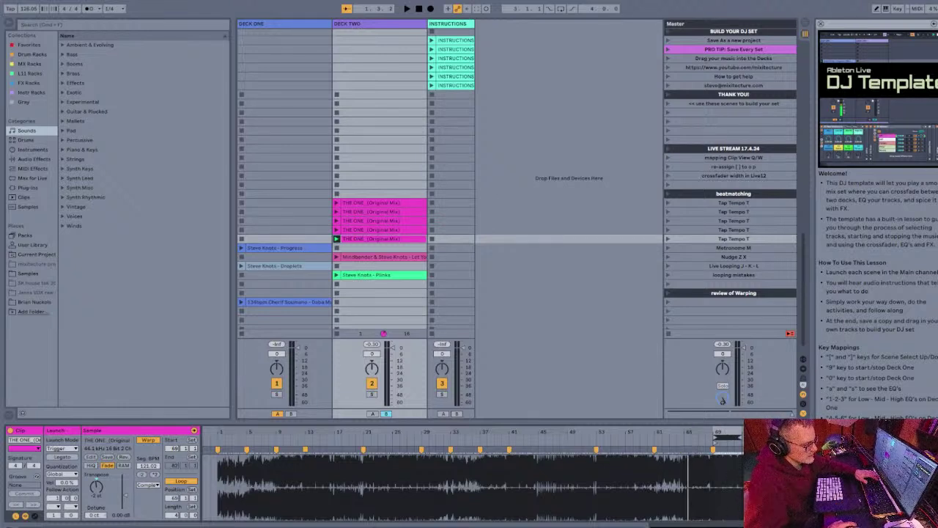
Step: Play the fifth clip with its loop lengthened to eight bars and rename the clip "end loop"
key("space")
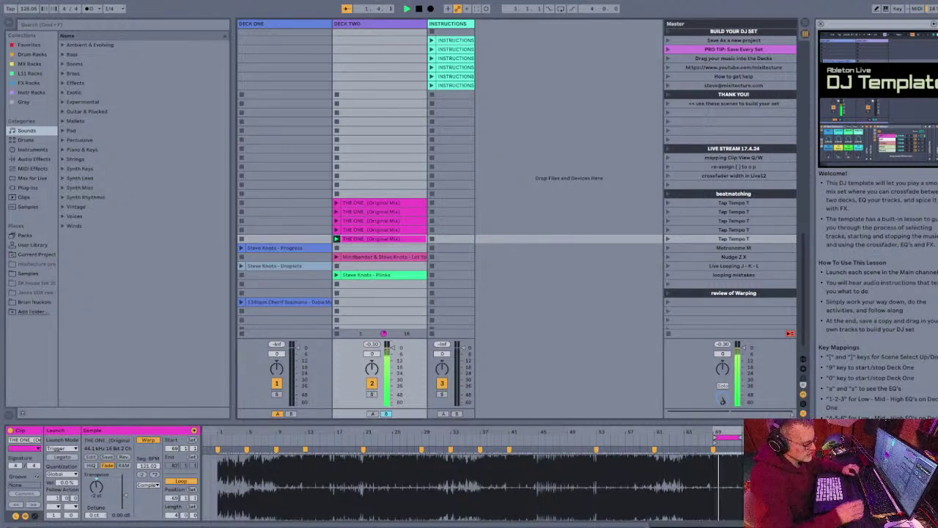
left_click(728, 437)
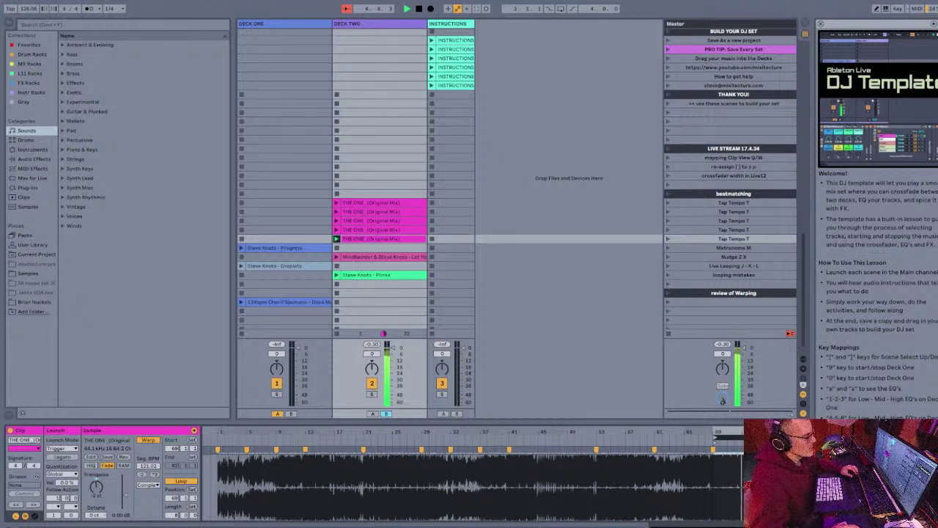
scroll(516, 179, "down", 1)
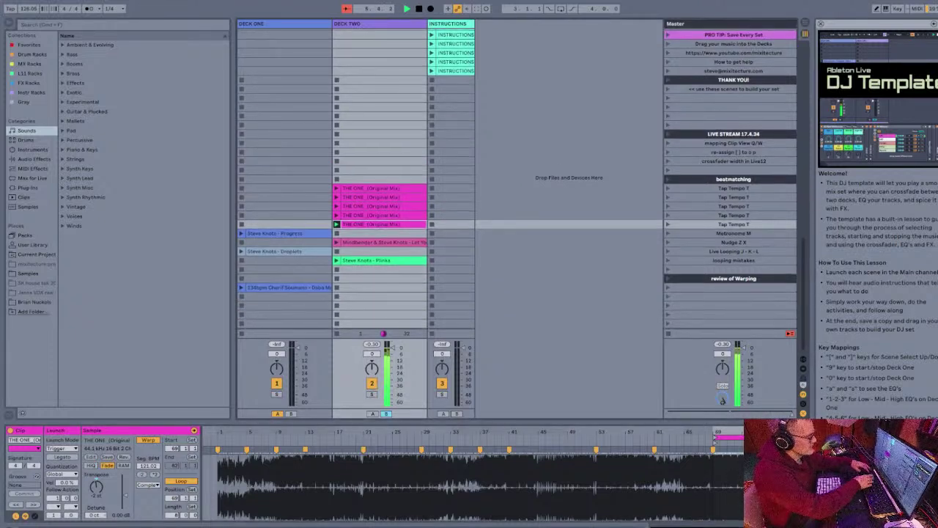
key("ctrl+r")
type("and l")
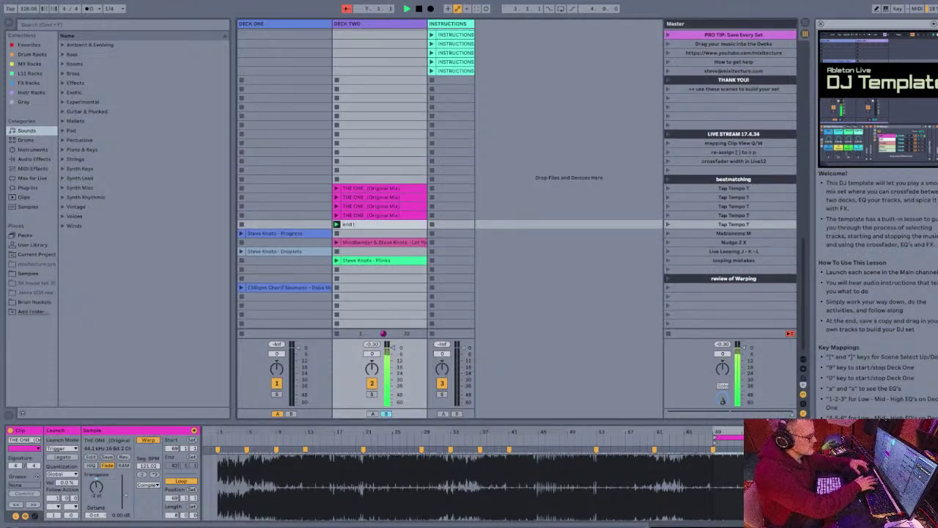
type("oop")
key("Return")
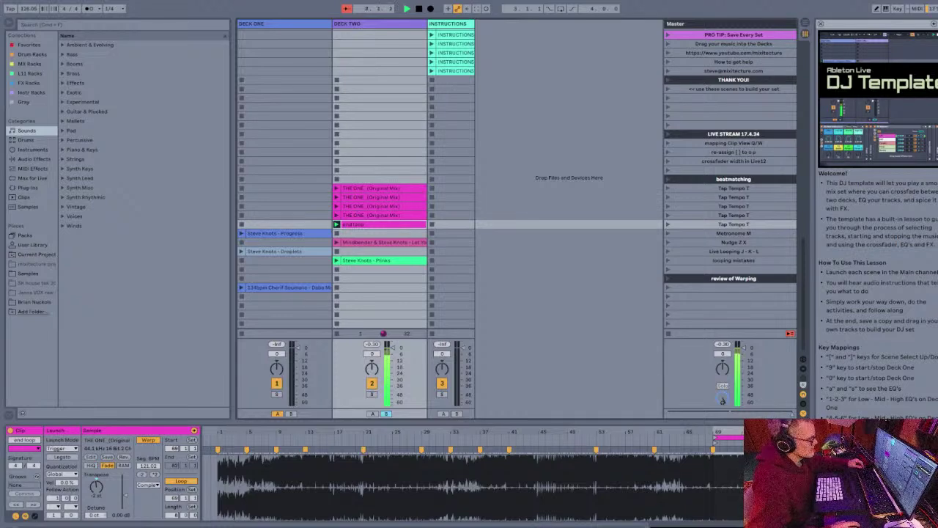
Step: Rename the first "THE ONE" clip on Deck Two as "intro1"
left_click(336, 189)
key("ctrl+r")
type("in")
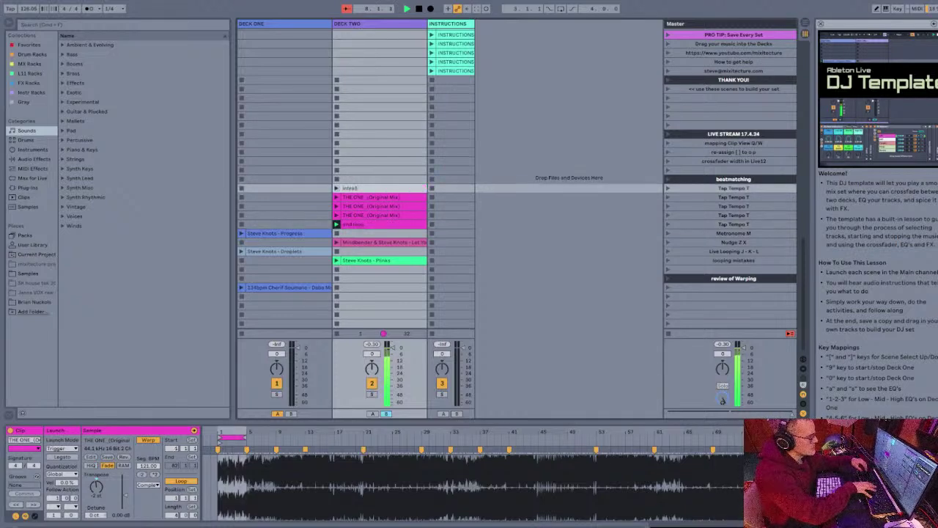
key("Return")
Step: Rename the second "THE ONE" clip, looping from bar 5, as "intro2"
key("Down")
key("Right")
key("Left")
key("Down")
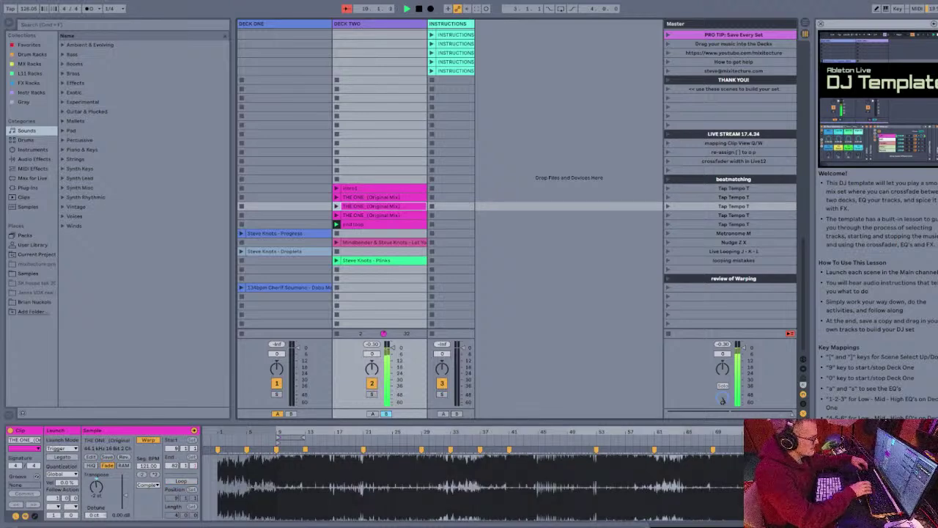
key("Up")
key("ctrl+r")
type("intro")
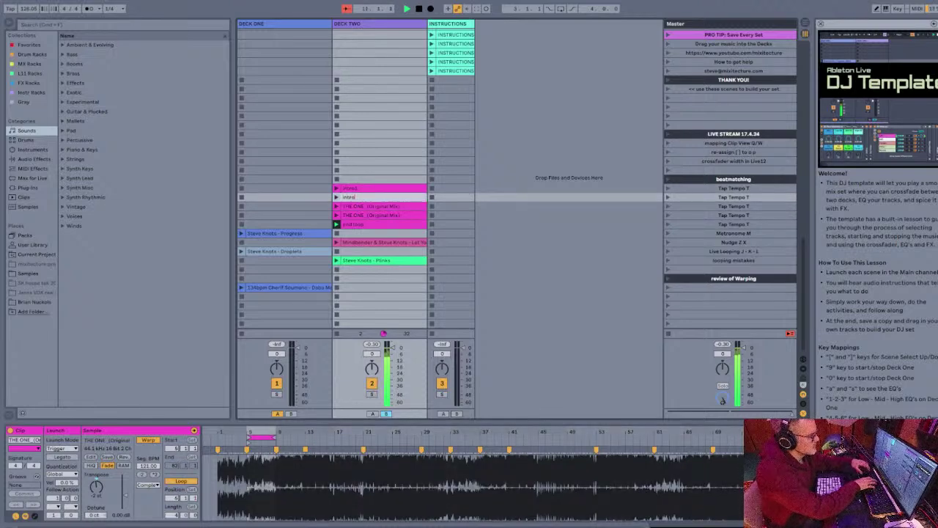
type("2")
key("Return")
Step: Rename the third and fourth "THE ONE" clips as "drop1" and "drop2"
key("Down")
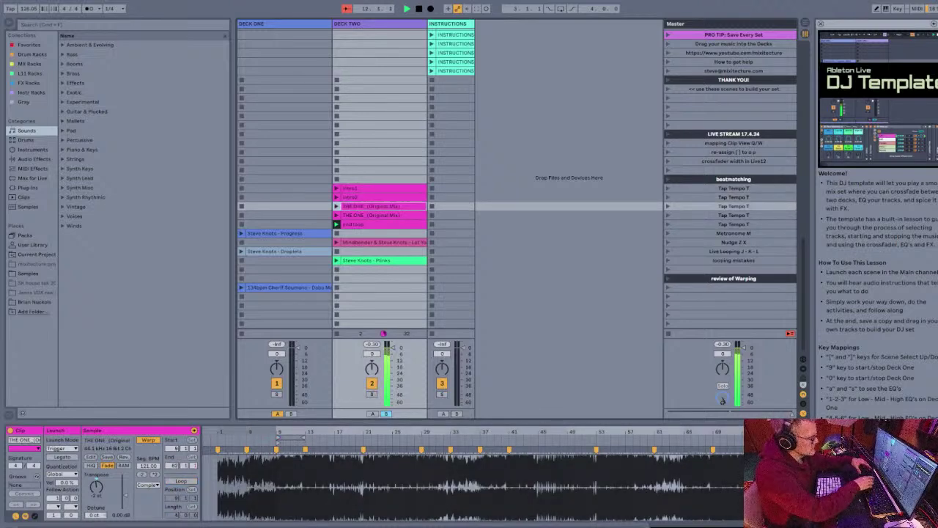
key("ctrl+r")
type("drop1")
key("Return")
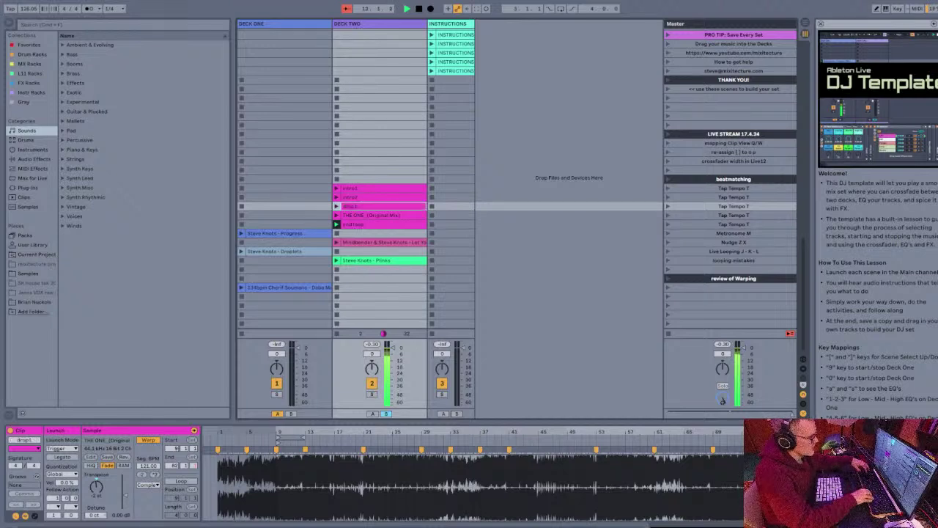
key("Down")
key("ctrl+r")
type("d")
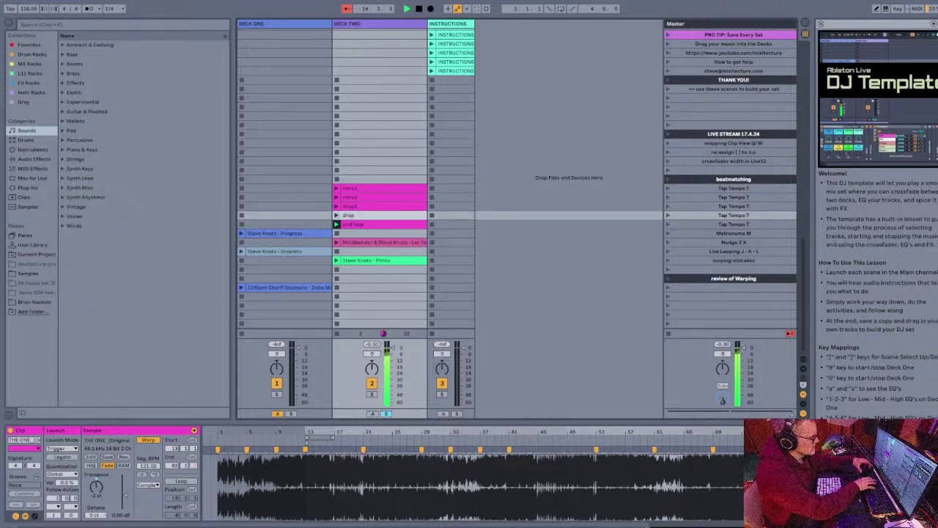
type("rop2")
key("Return")
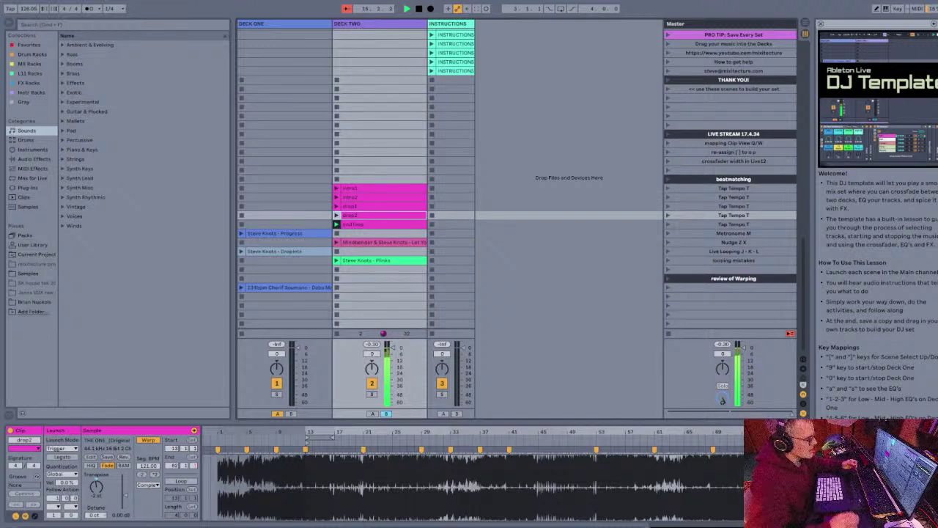
Step: Launch the "intro2", "drop2" and "end loop" clips one after another on Deck Two
key("Down")
key("bracketleft")
key("bracketleft")
key("bracketleft")
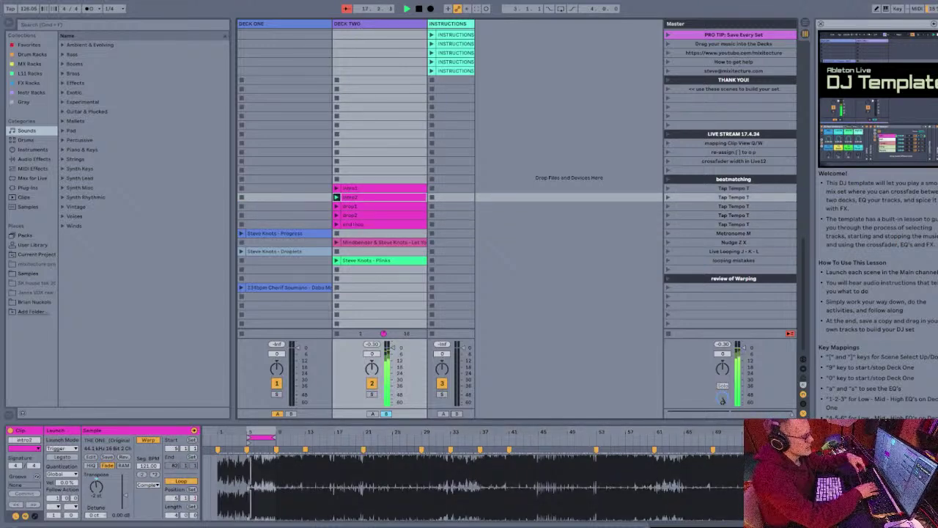
key("bracketright")
key("bracketright")
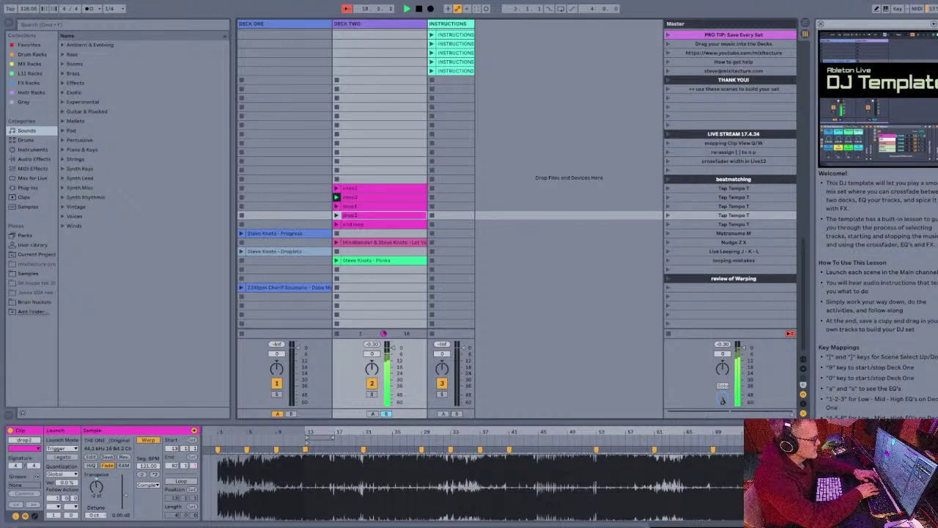
key("0")
key("bracketright")
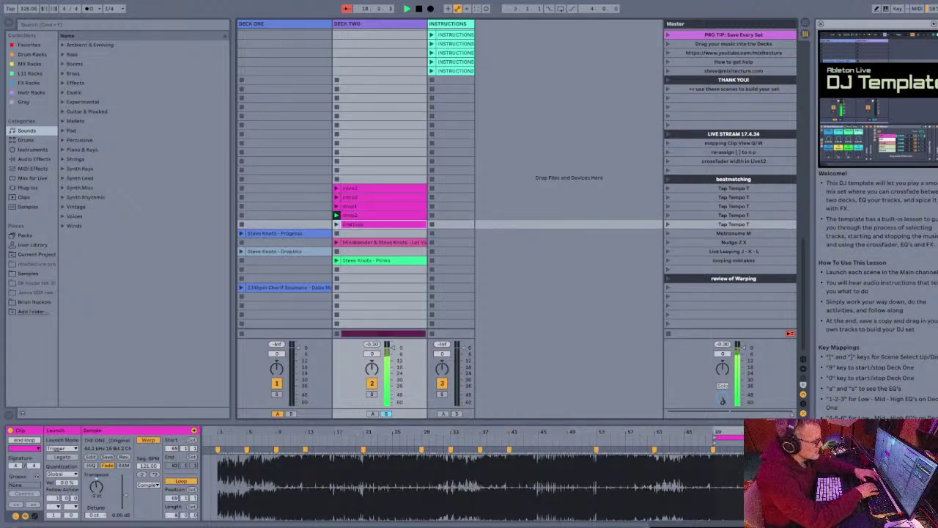
Step: Relaunch the "intro2" clip, select "drop1" and stop playback
key("bracketleft")
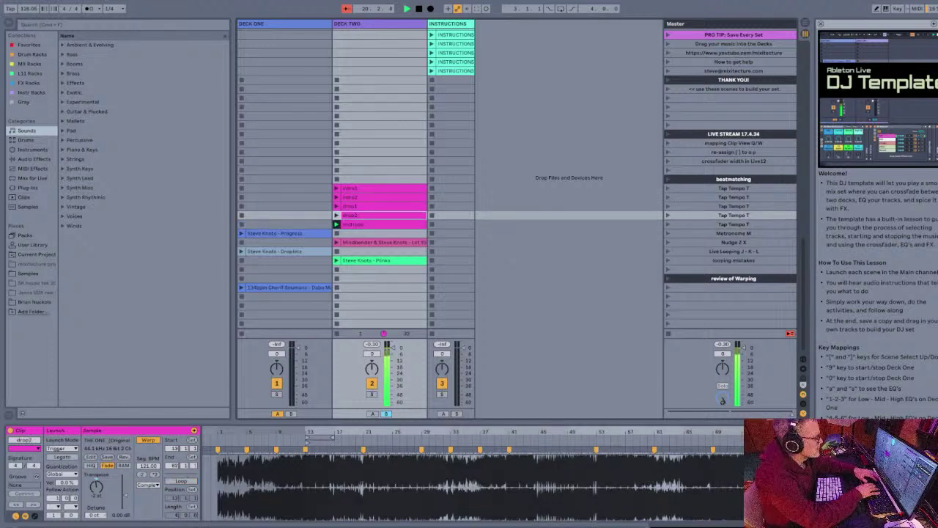
key("bracketleft")
key("bracketleft")
key("Return")
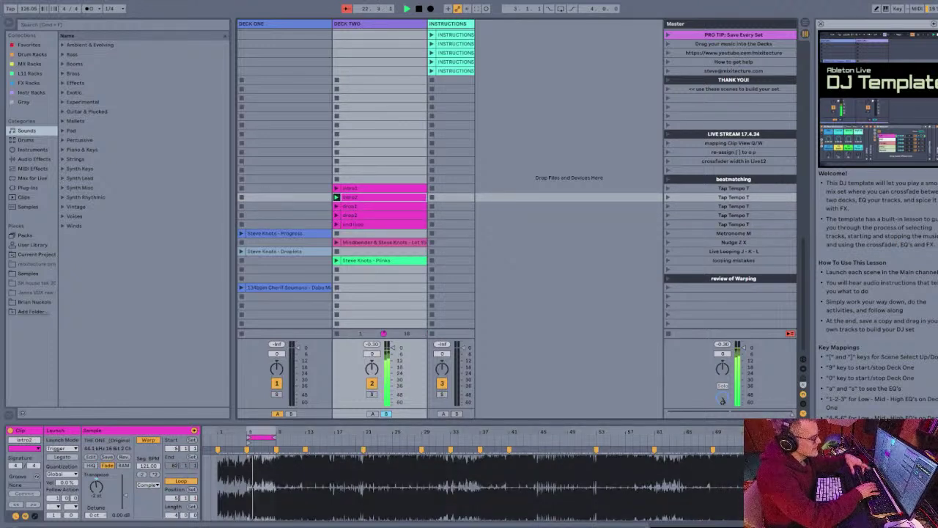
key("bracketright")
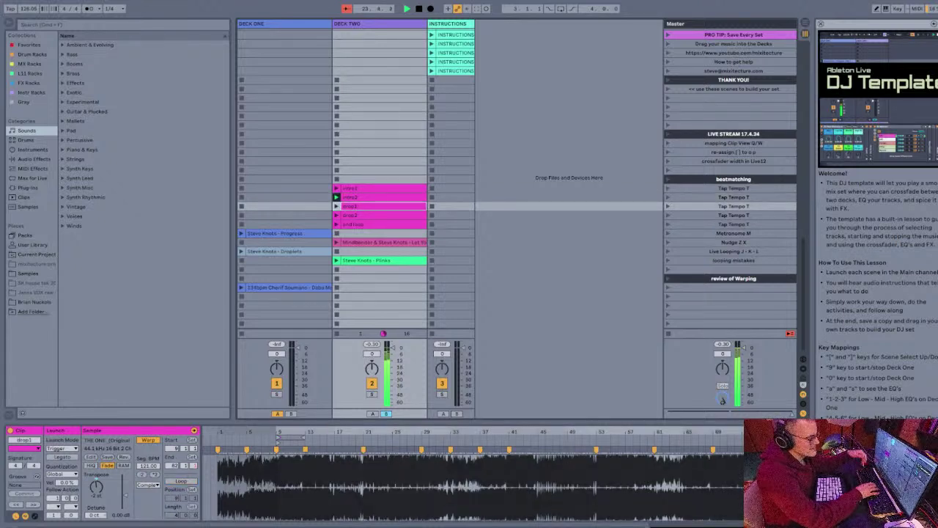
key("space")
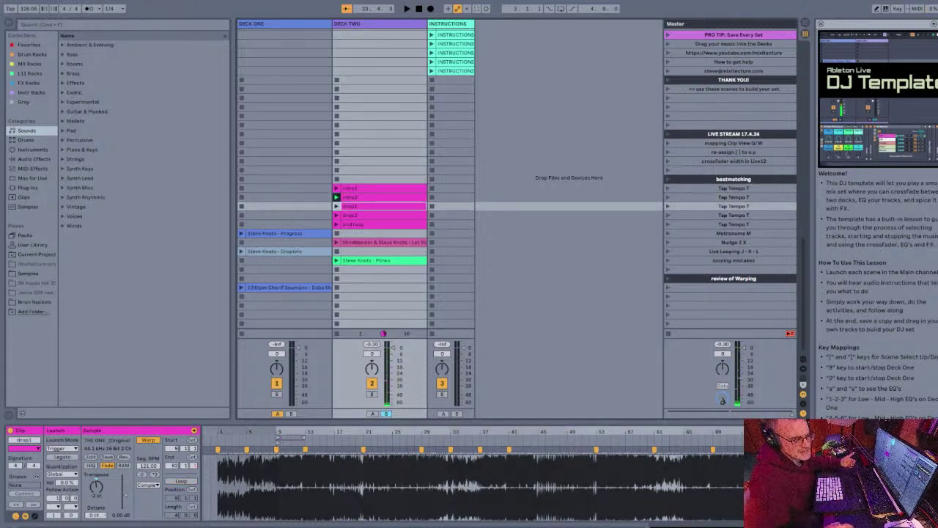
Step: Step through the renamed clips from "intro1" to "end loop" and back to compare their loops, ending on "intro2"
key("bracketleft")
key("bracketleft")
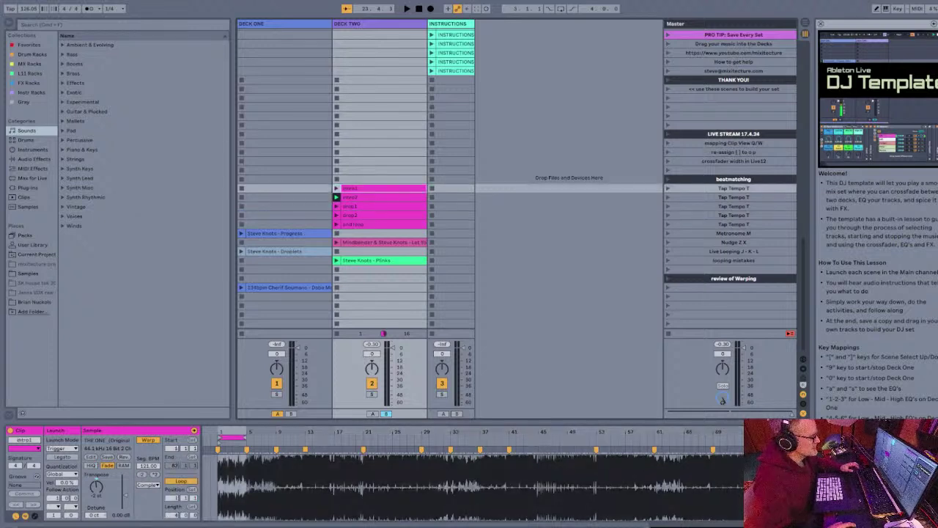
key("bracketright")
key("bracketright")
key("bracketright")
key("bracketright")
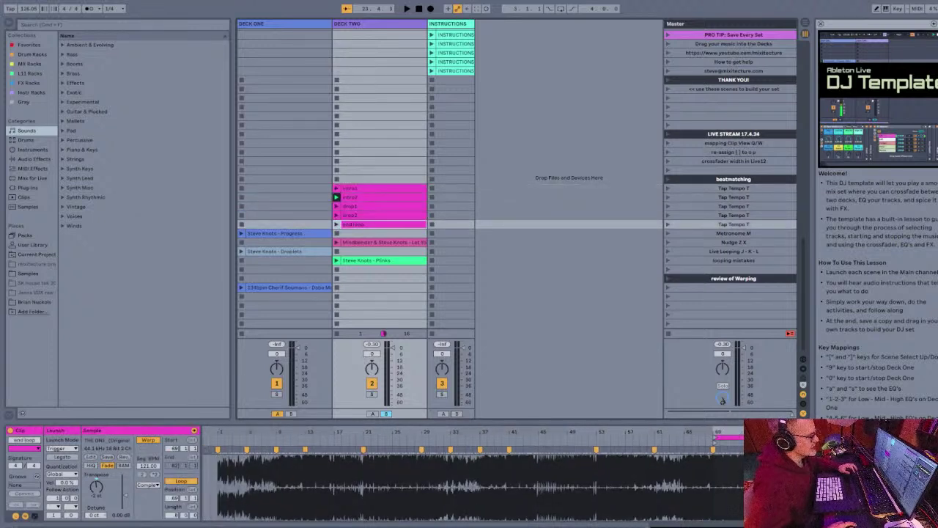
key("bracketleft")
key("bracketleft")
key("bracketleft")
key("bracketleft")
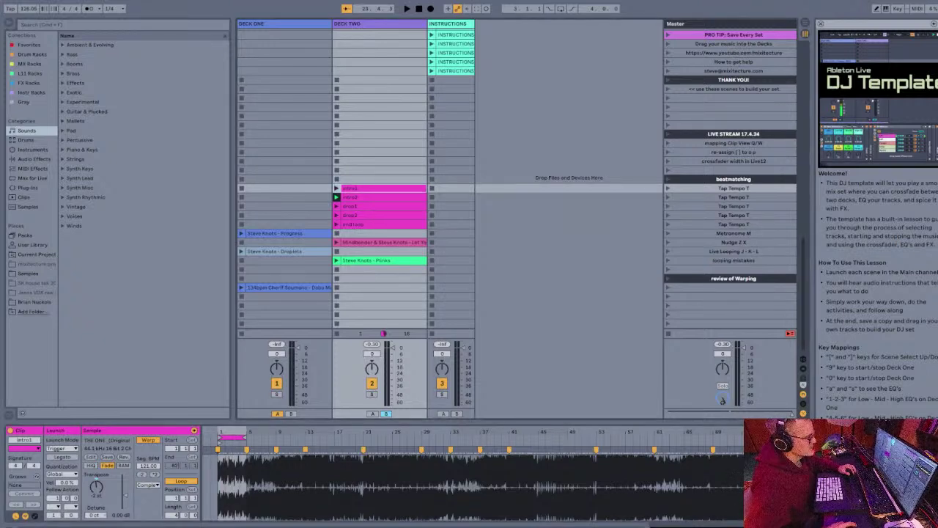
key("bracketright")
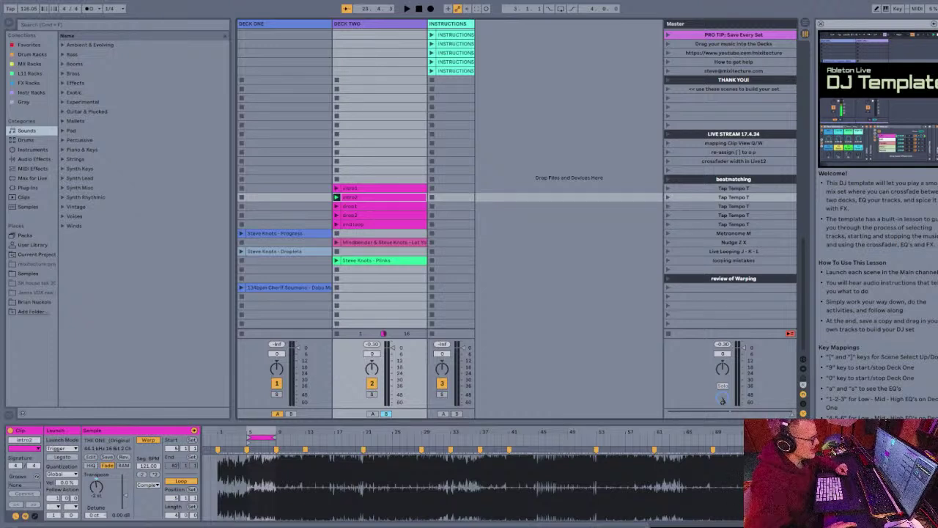
Step: Step back and forth through the Deck Two clips from "drop1" to "end loop" to compare their loop settings
key("bracketright")
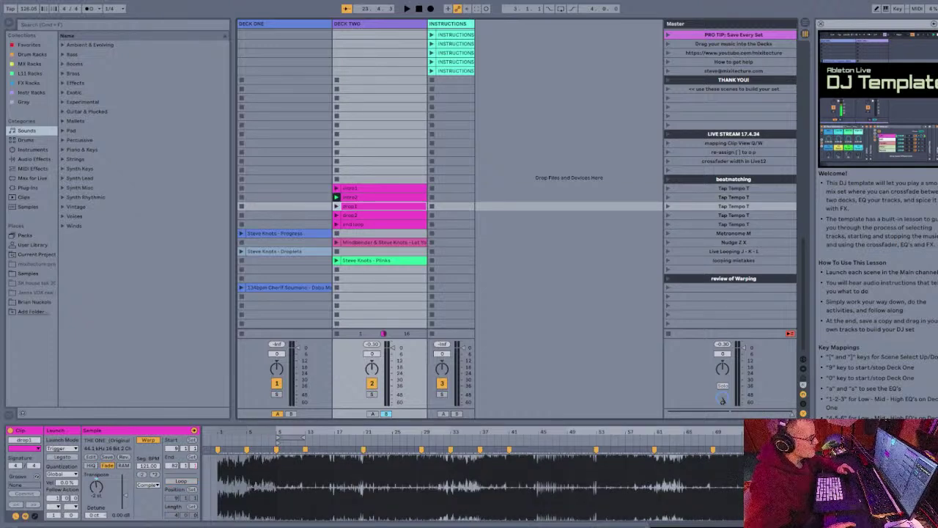
key("bracketright")
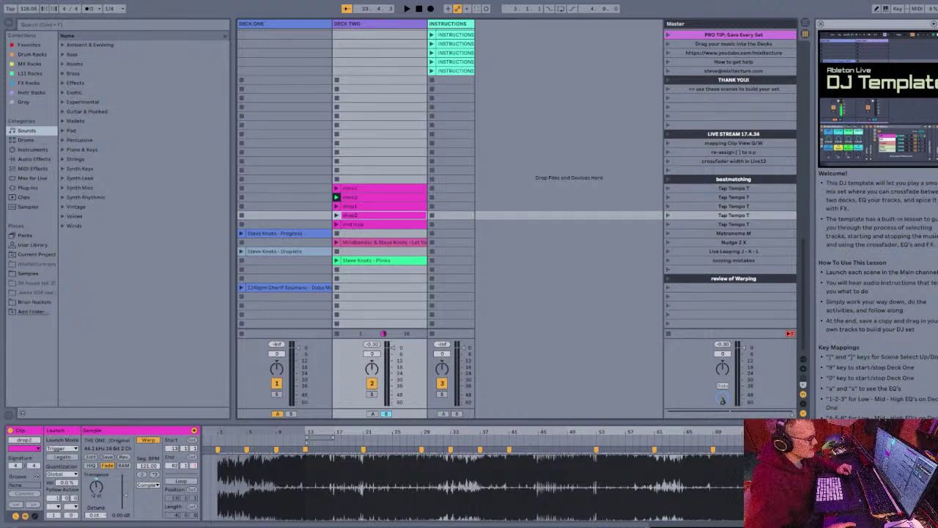
key("bracketleft")
key("bracketleft")
key("bracketright")
key("bracketright")
key("bracketright")
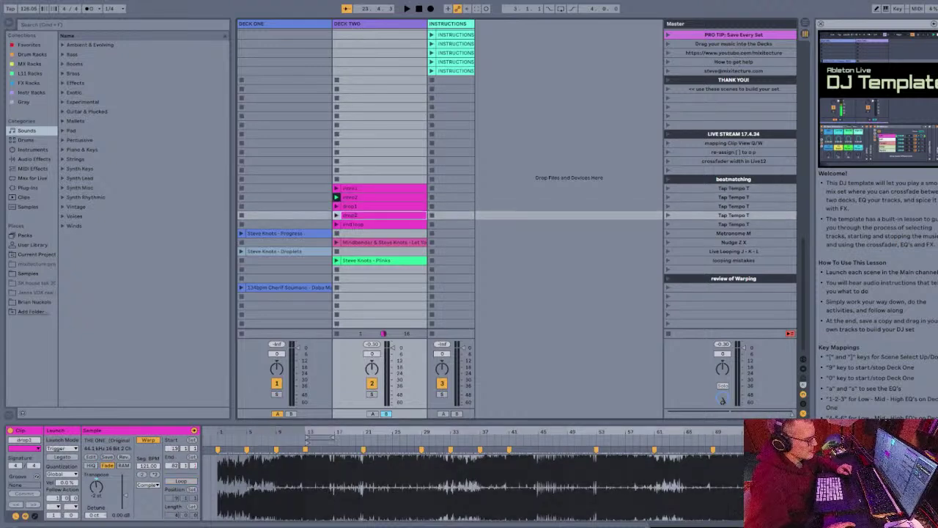
key("bracketright")
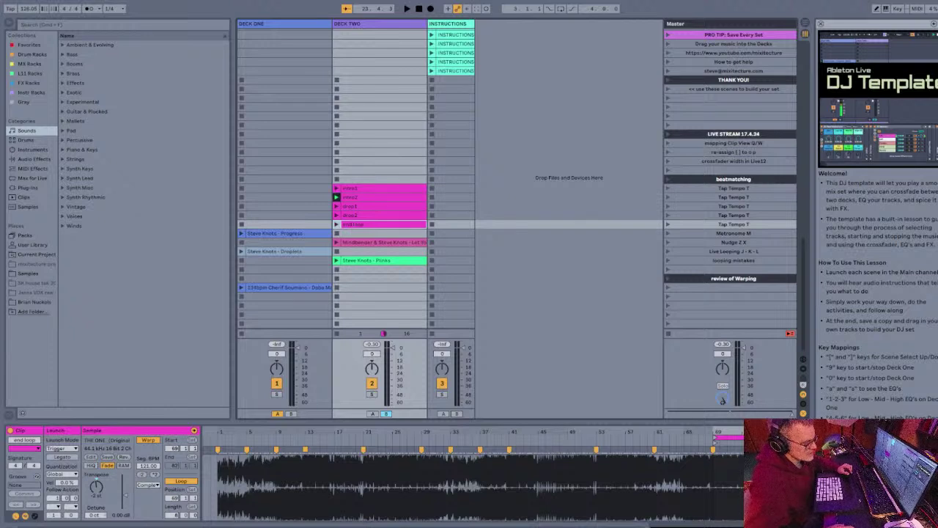
Step: Shorten the loop of the "end loop" clip to 4 bars and move it to start at bar 77
left_click(730, 438)
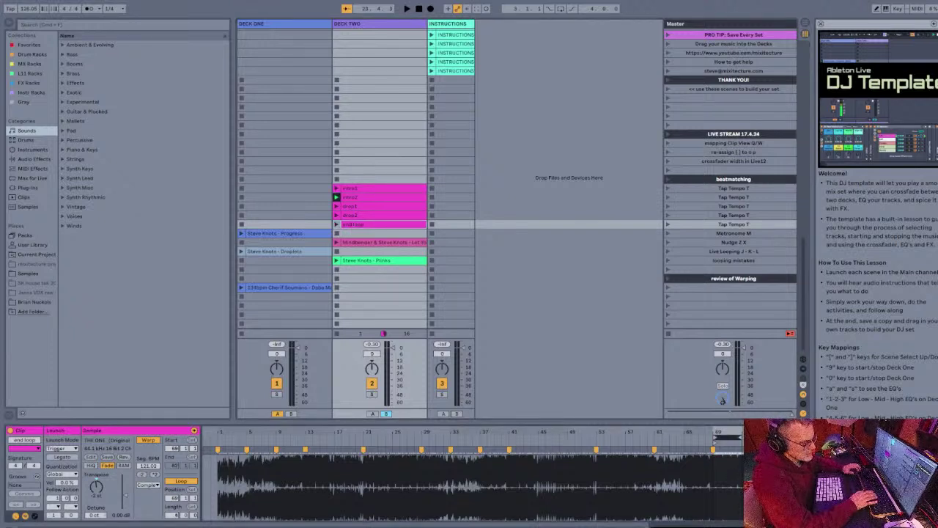
key("Up")
key("Up")
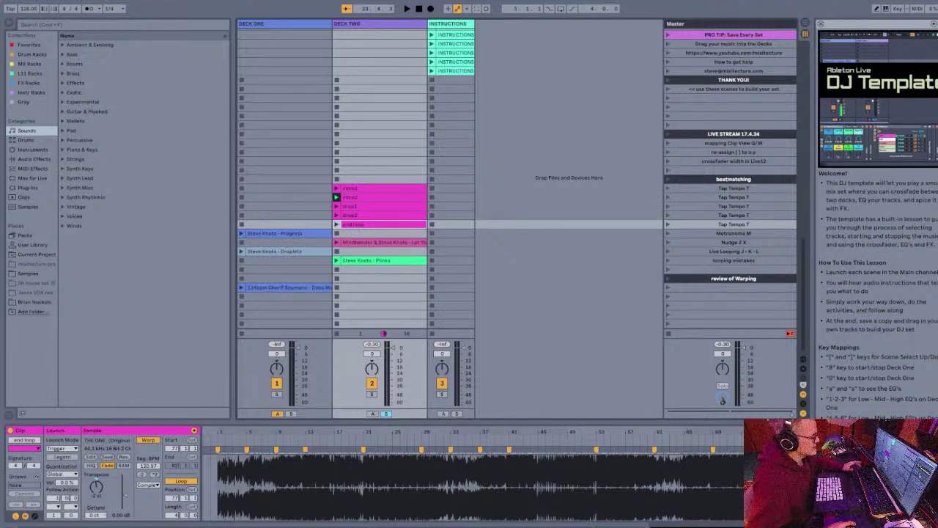
Step: Launch the "intro1" clip on Deck Two and the "Droplets" track on Deck One
left_click(359, 189, "shift")
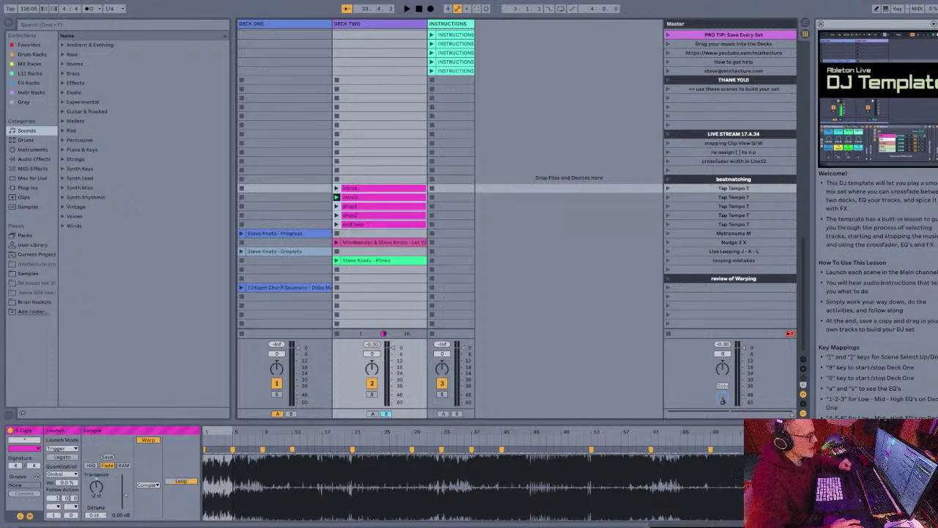
left_click(356, 188)
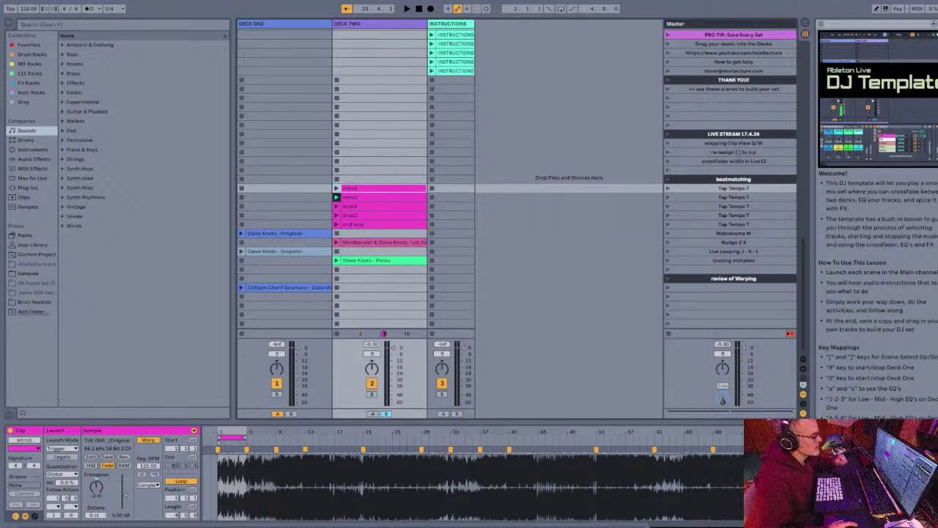
key("Return")
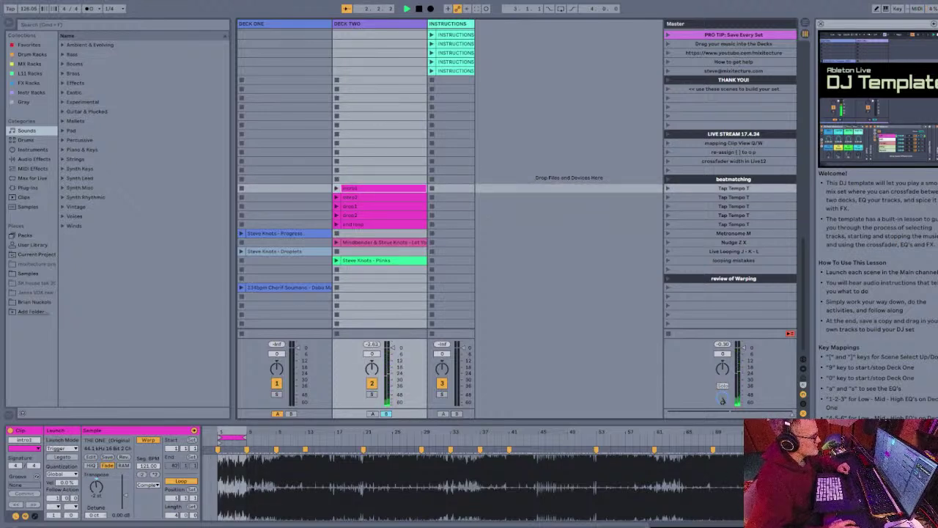
left_click(275, 251)
key("Return")
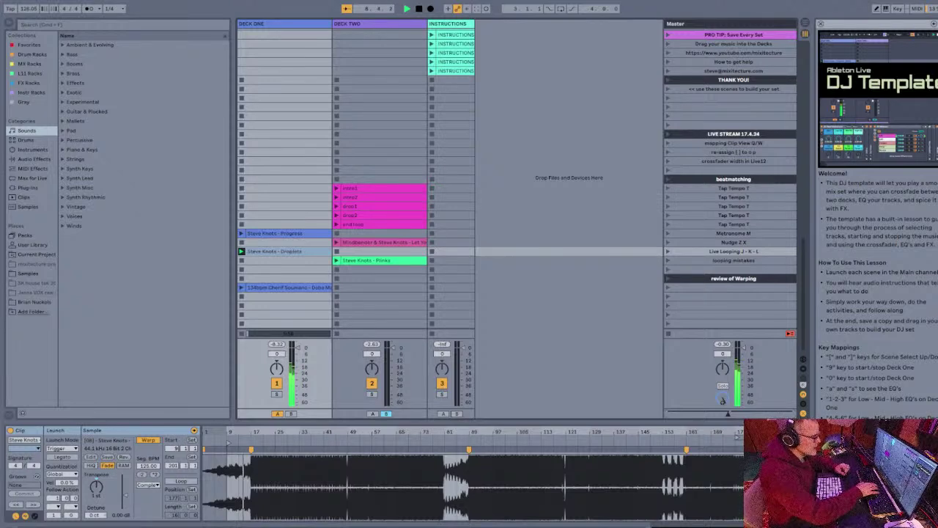
Step: Launch the "end loop" clip on Deck Two and lower that deck's volume to -3.0 dB
key("Up")
key("Up")
key("Up")
key("Up")
key("Up")
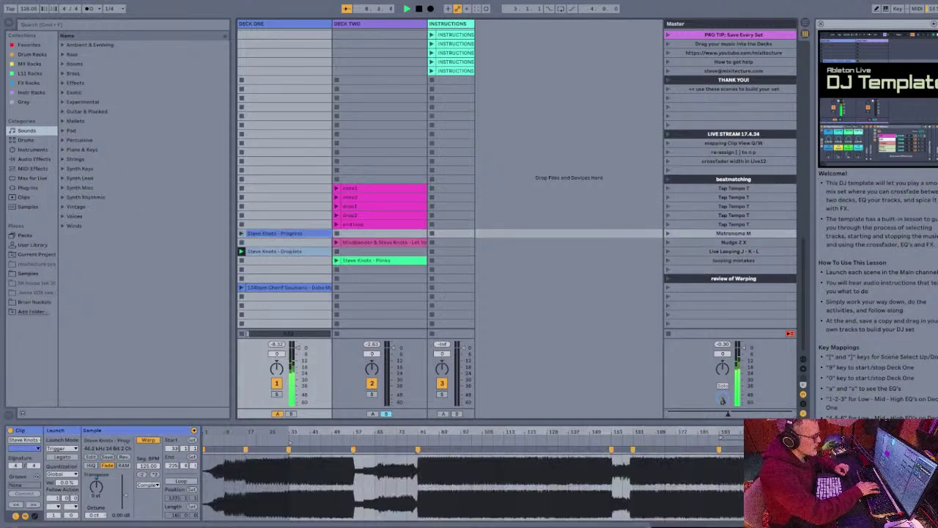
key("Down")
key("Down")
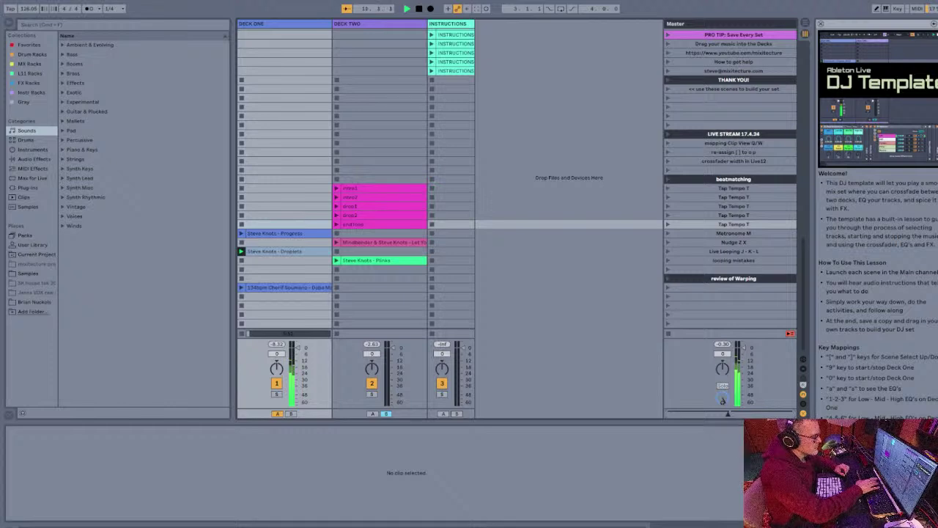
key("0")
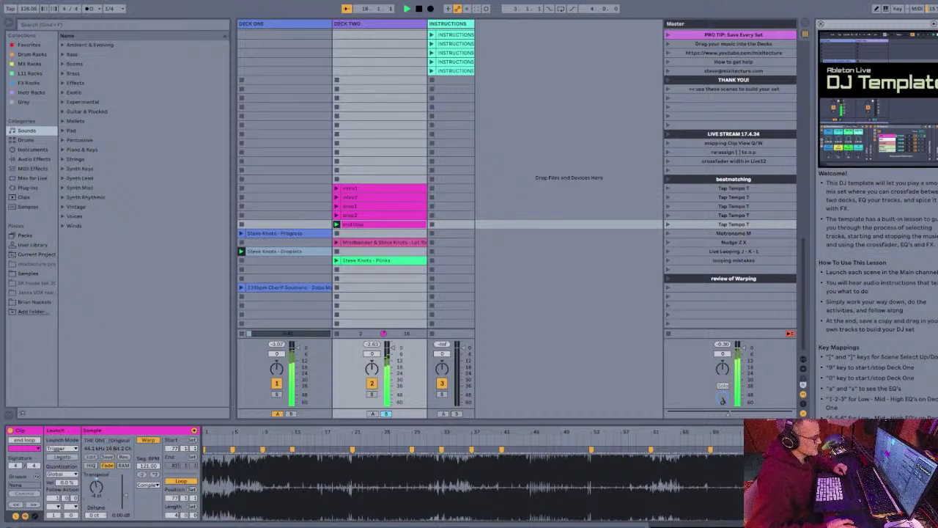
mouse_move(393, 348)
left_mouse_down()
mouse_move(392, 396)
mouse_move(393, 355)
left_mouse_up()
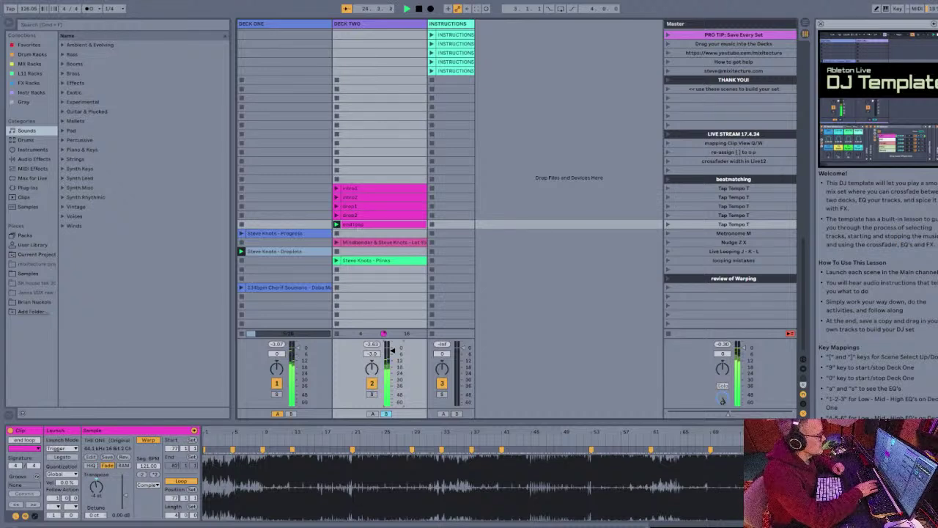
Step: Step through the Deck Two clips between "end loop" and "intro1" while both decks play
key("bracketleft")
key("bracketleft")
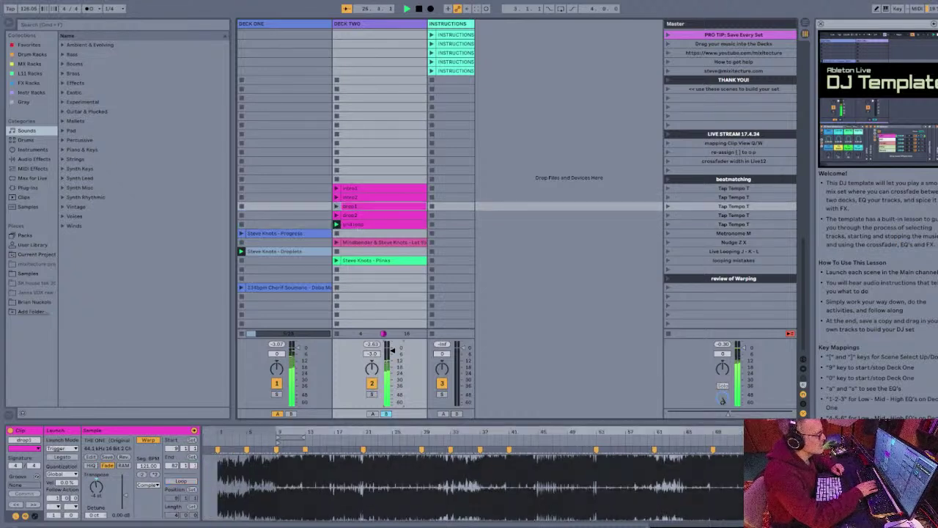
key("bracketleft")
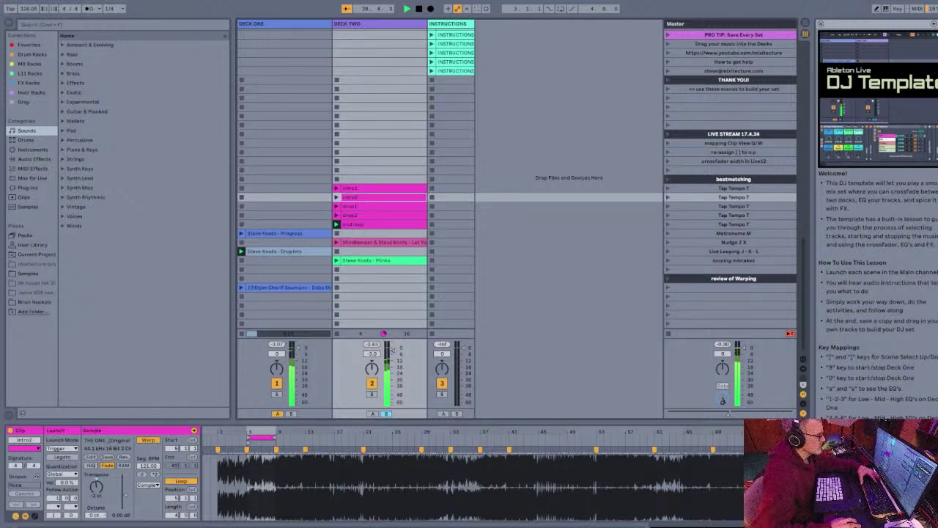
key("bracketright")
key("bracketright")
key("bracketright")
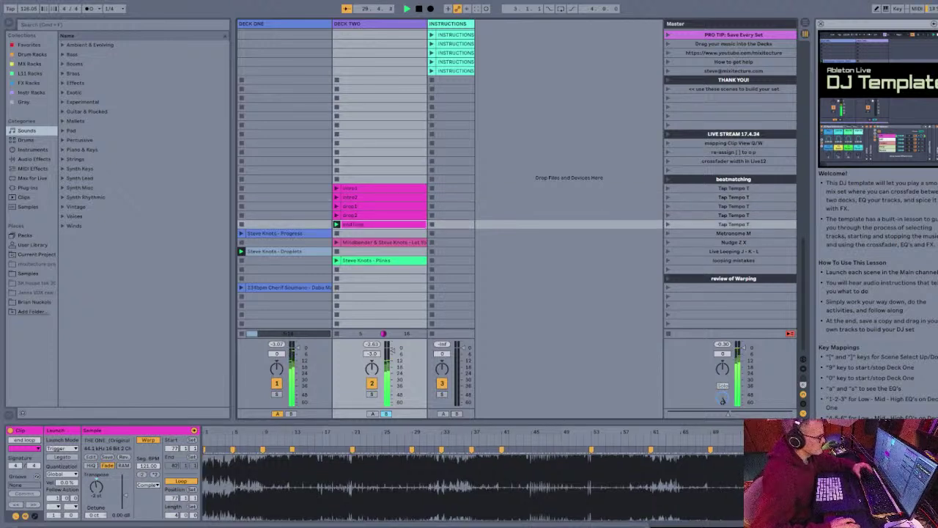
key("bracketleft")
key("bracketleft")
key("bracketleft")
key("bracketleft")
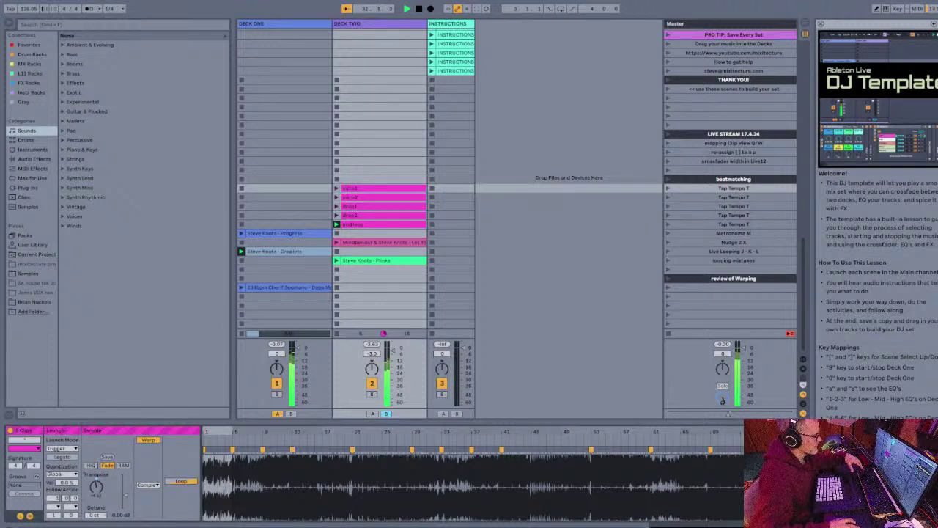
Step: Select the "intro2" clip on Deck Two and launch it in place of "end loop"
key("bracketright")
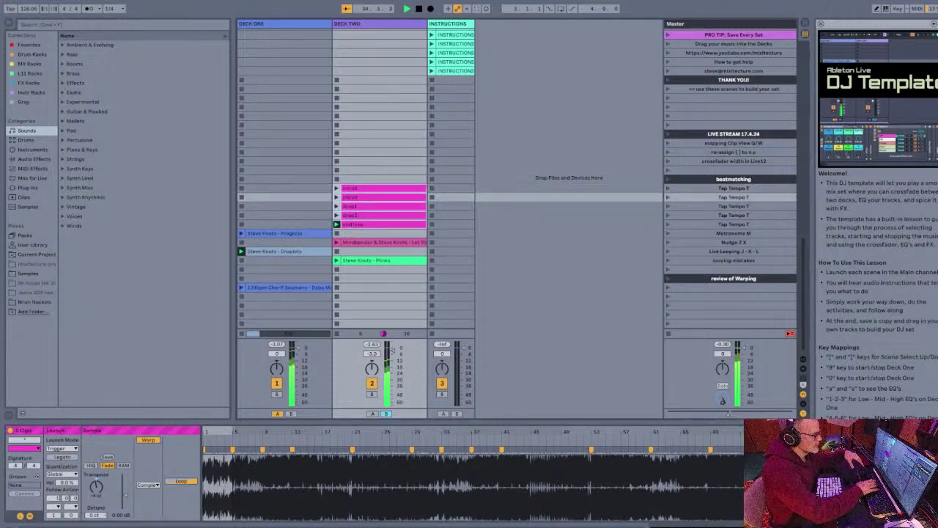
key("Up")
key("Down")
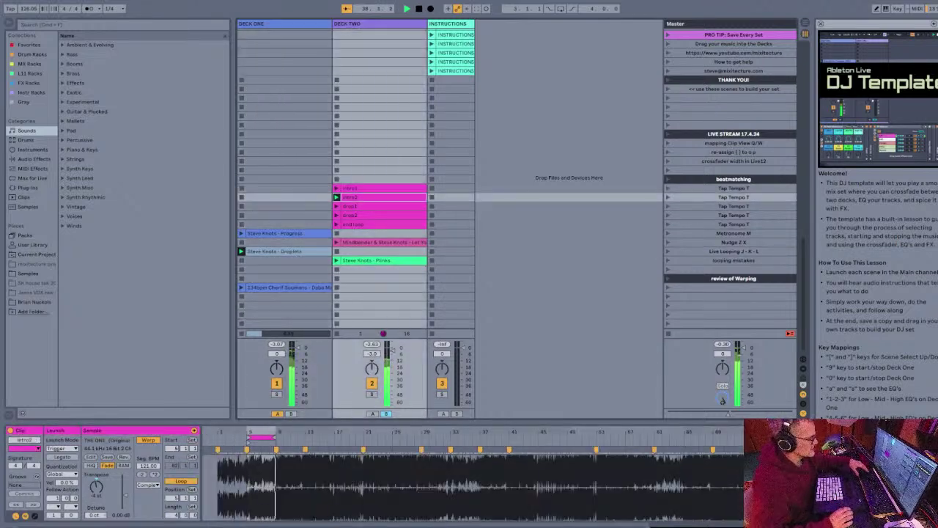
Step: Shift the crossfader slightly toward Deck Two and launch the "drop1" clip on that deck
key("q")
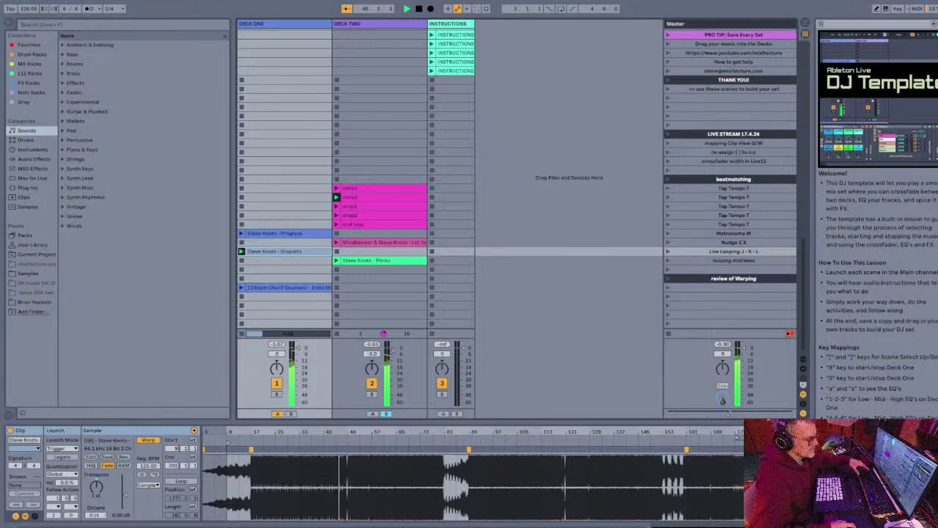
mouse_move(728, 414)
left_mouse_down()
mouse_move(668, 414)
mouse_move(734, 414)
left_mouse_up()
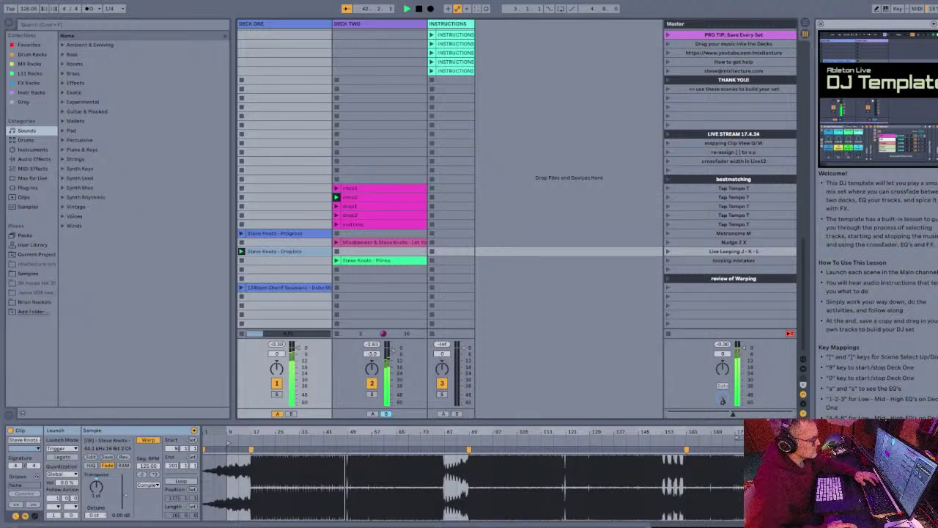
key("Right")
key("Up")
key("Up")
key("Up")
key("Up")
key("Up")
key("Return")
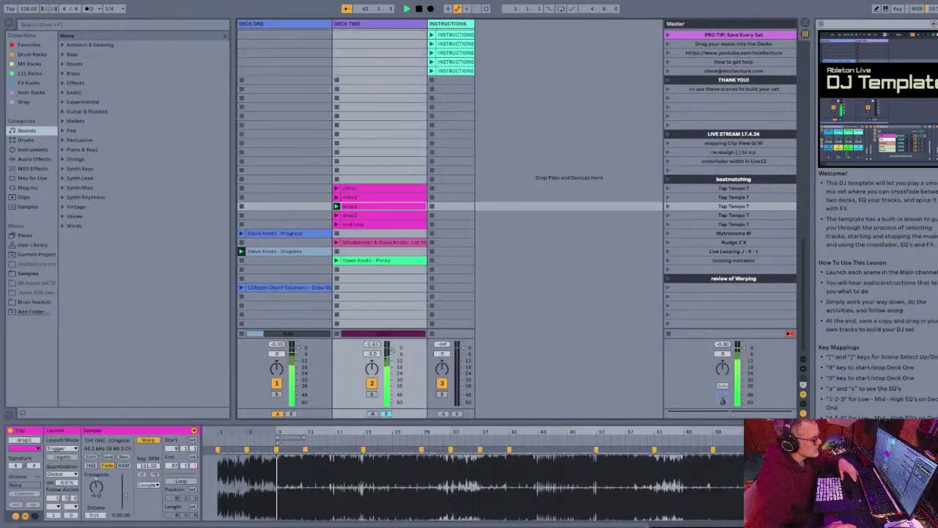
Step: Bring up the Deck Two and Deck One EQs and move the crossfader back to about the centre
key("s")
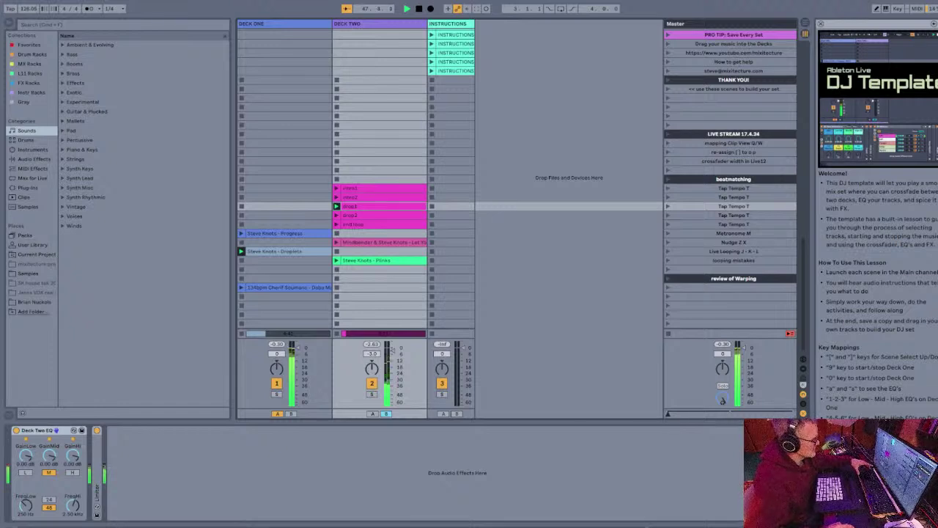
key("a")
left_click_drag(668, 415, 693, 414)
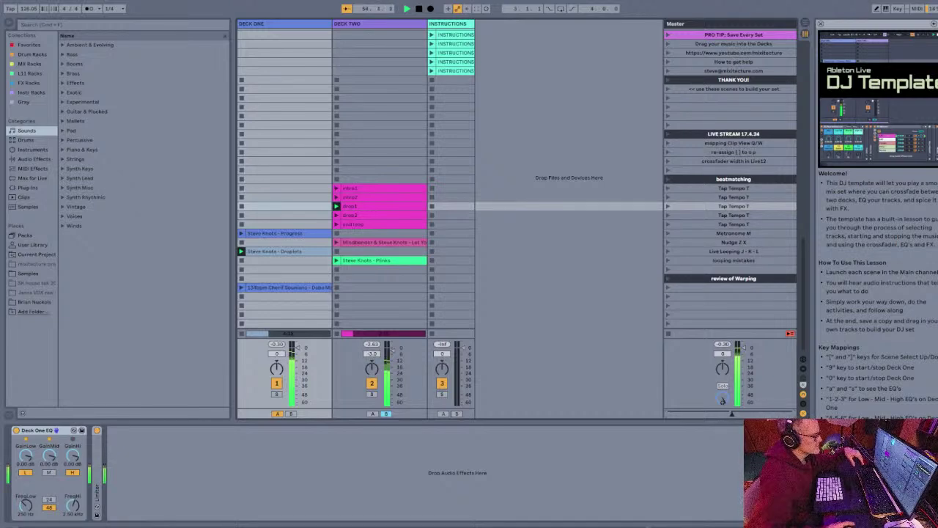
Step: Return to the waveform view of Deck Two's "drop1" clip and select "drop2"
key("Right")
key("shift+Tab")
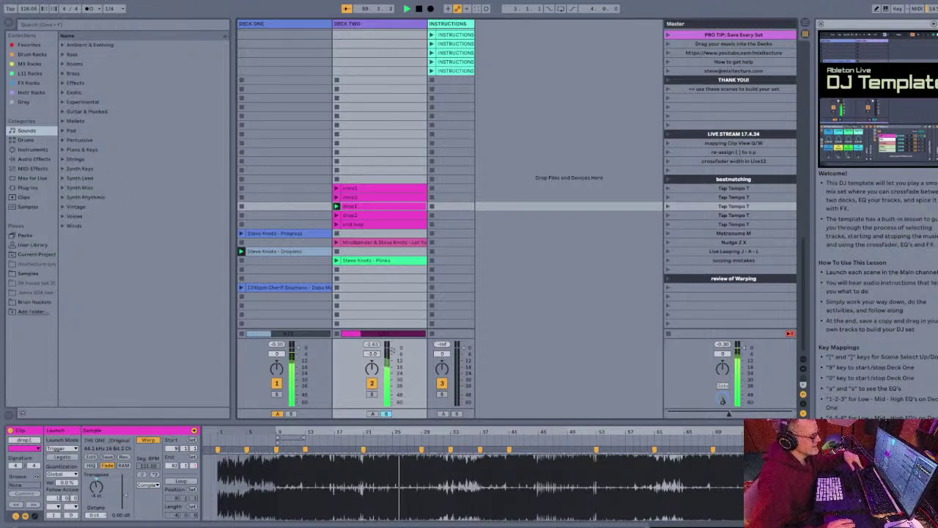
key("bracketright")
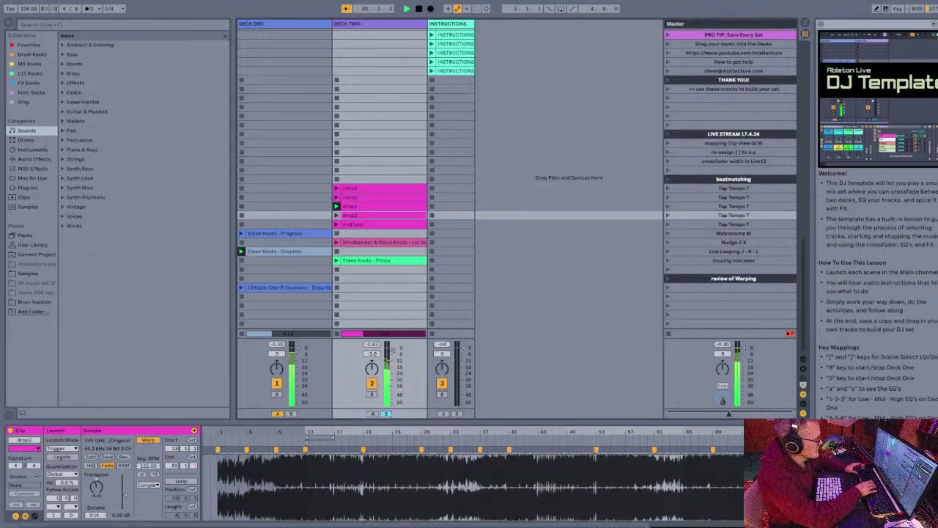
Step: Check the playing "Droplets" clip on Deck One and launch "end loop" on Deck Two
key("q")
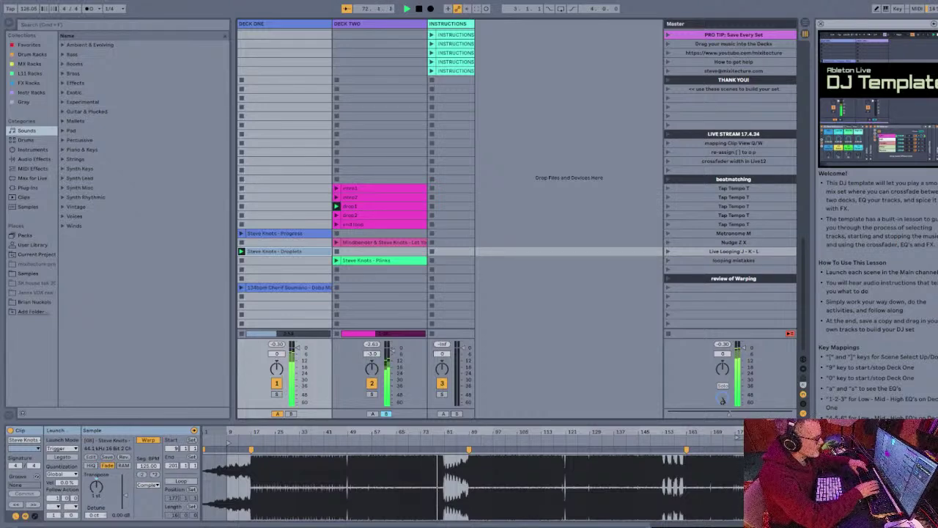
key("Up")
key("Up")
key("Up")
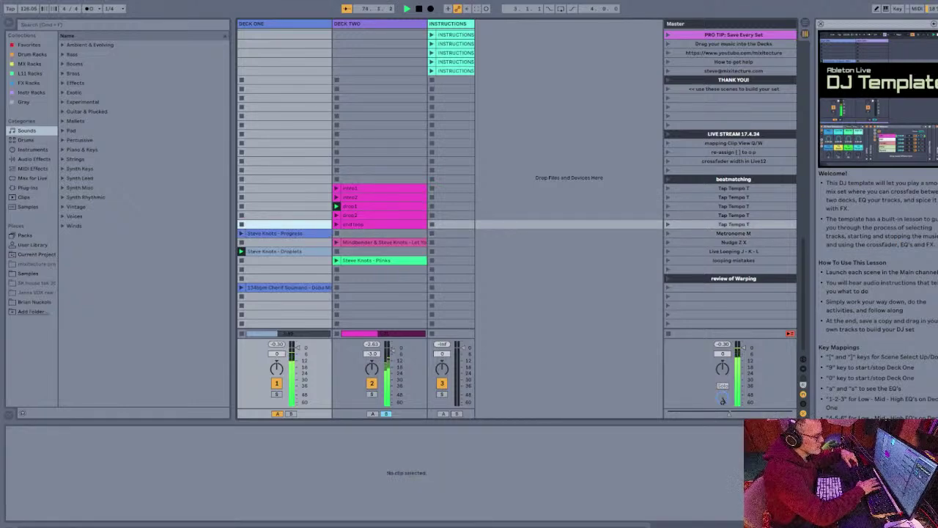
key("Right")
key("Return")
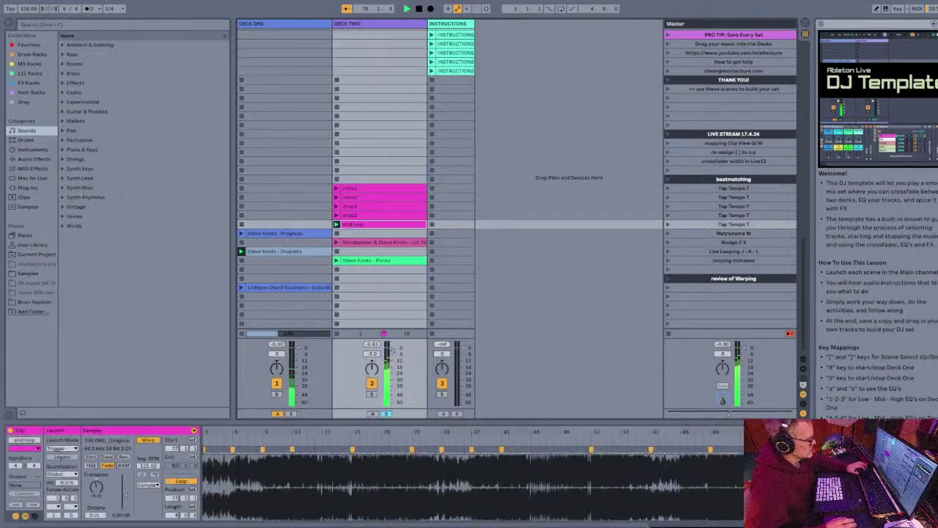
Step: Select the "Droplets" clip on Deck One to check how far it has played
key("Left")
key("Down")
key("Down")
key("Down")
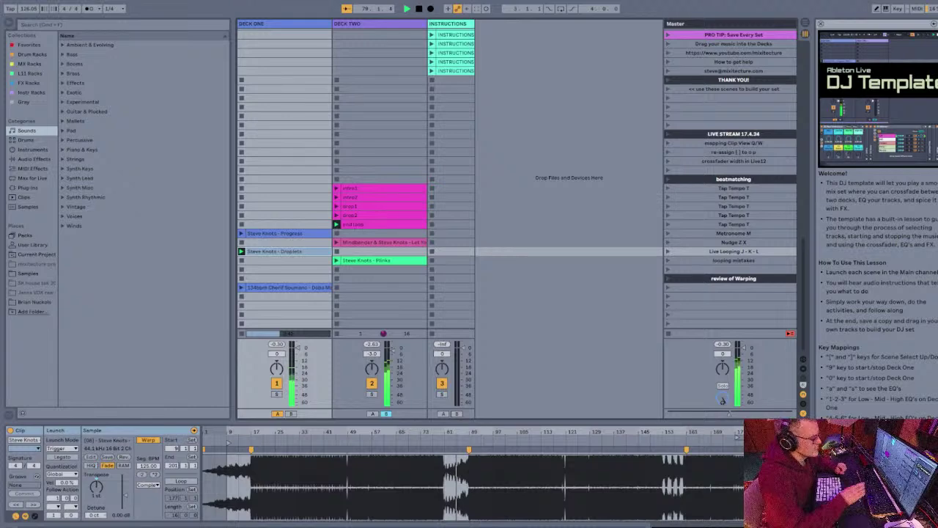
Step: Move to the "drop2" clip on Deck Two and launch it
key("Up")
key("Up")
key("Up")
key("Up")
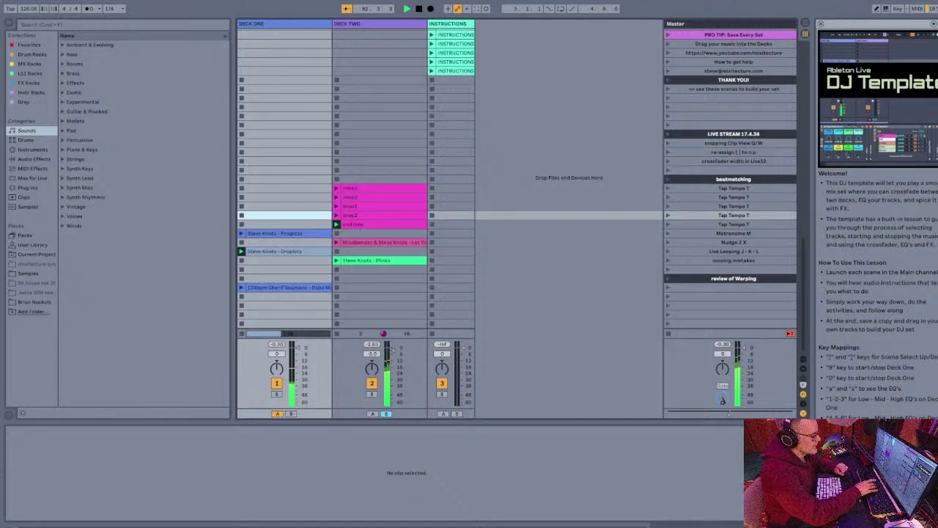
key("Right")
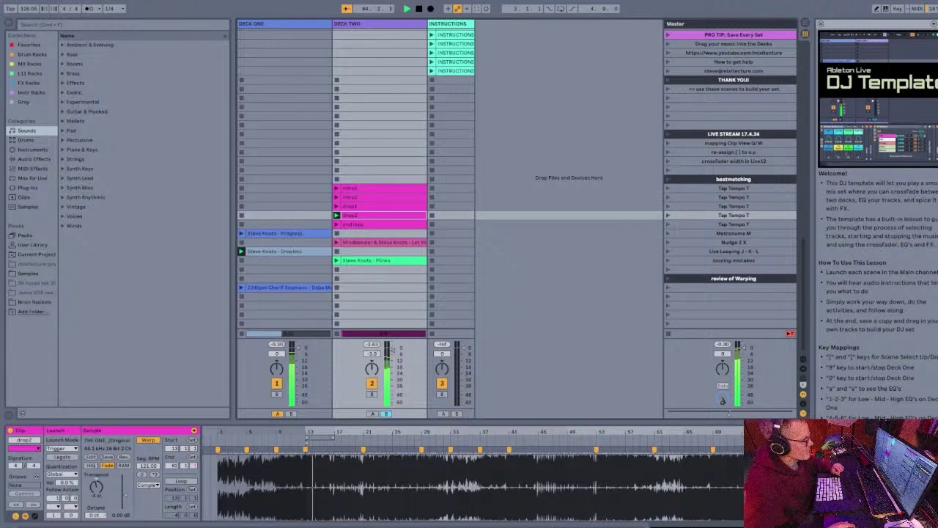
Step: Turn on the 4-bar loop of the playing "drop2" clip and bring up the Deck One EQ
key("ctrl+l")
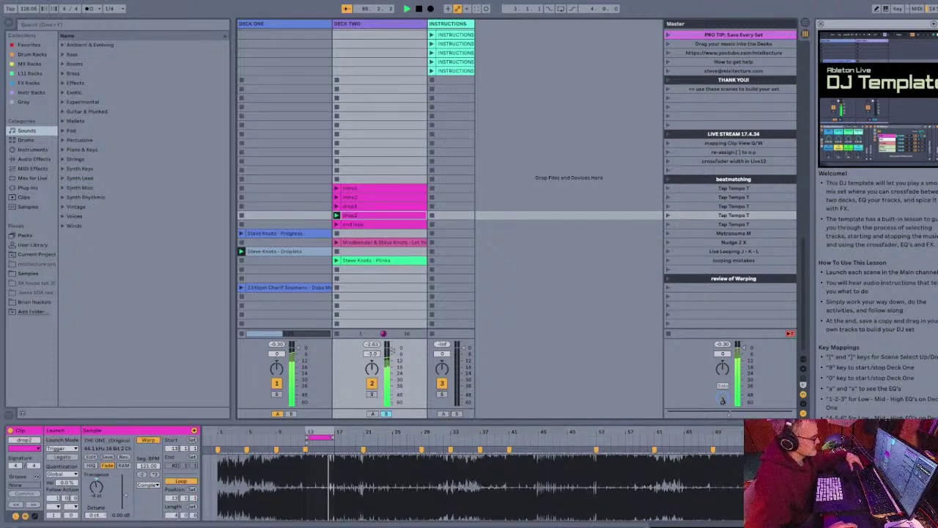
key("a")
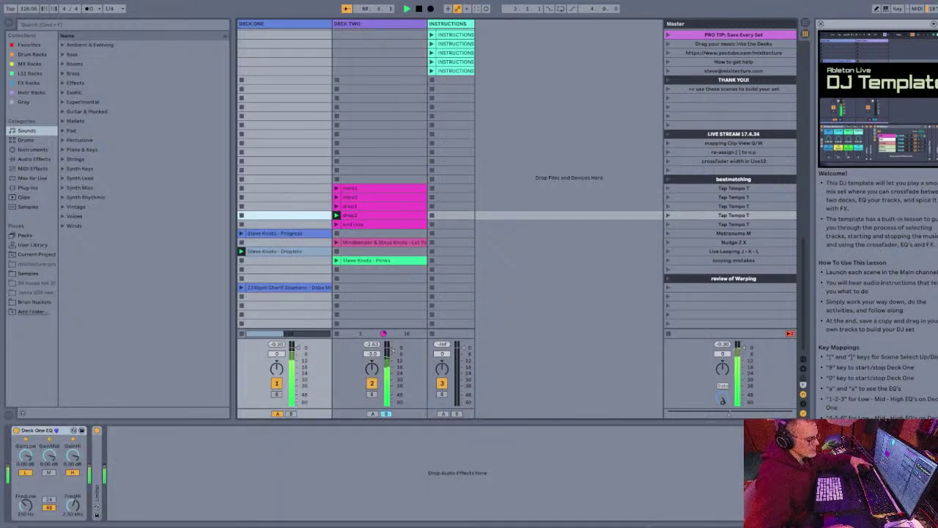
Step: Move the crossfader fully to Deck One with the "Droplets" clip playing, and stop playback
left_click_drag(729, 415, 668, 414)
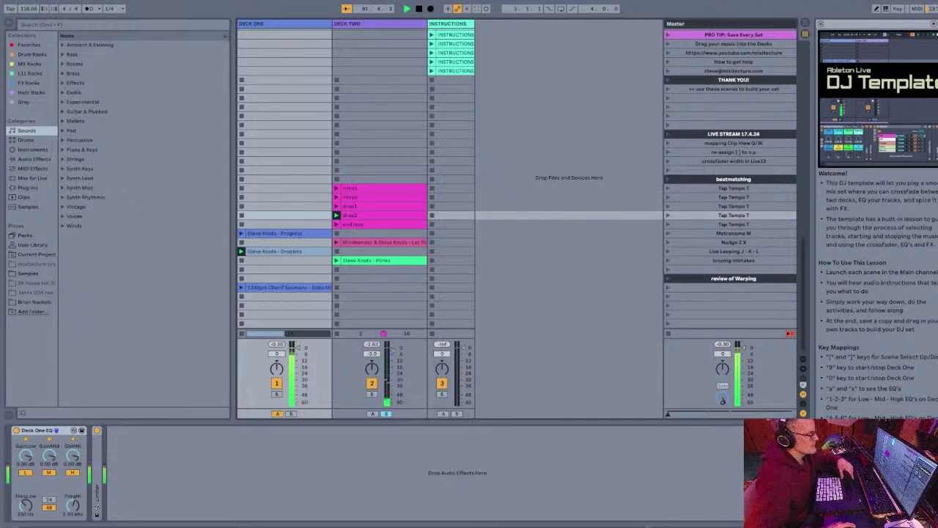
left_click(276, 251)
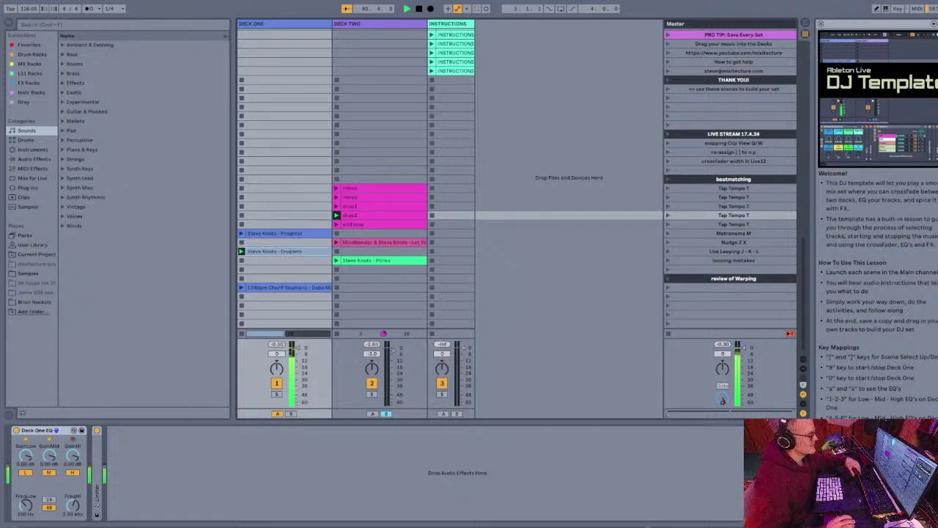
key("space")
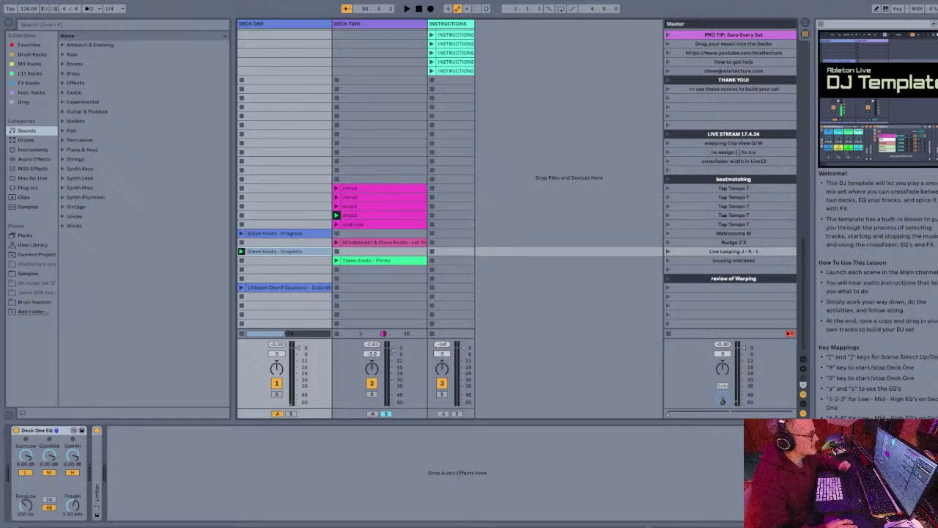
Step: Select the five pink clips from "end loop" up to "intro1" on Deck Two and show their shared clip settings
left_click(366, 224)
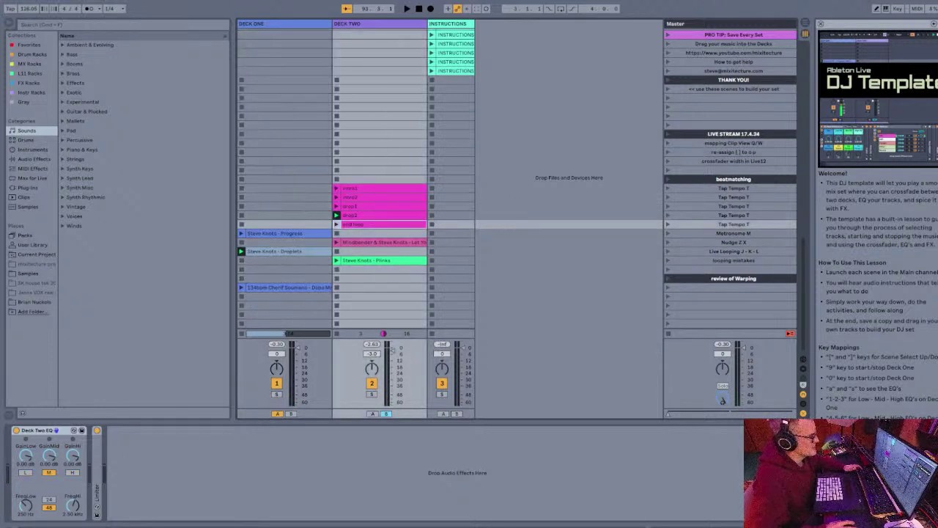
key("Up")
key("Up")
key("Up")
key("Up")
key("shift+Tab")
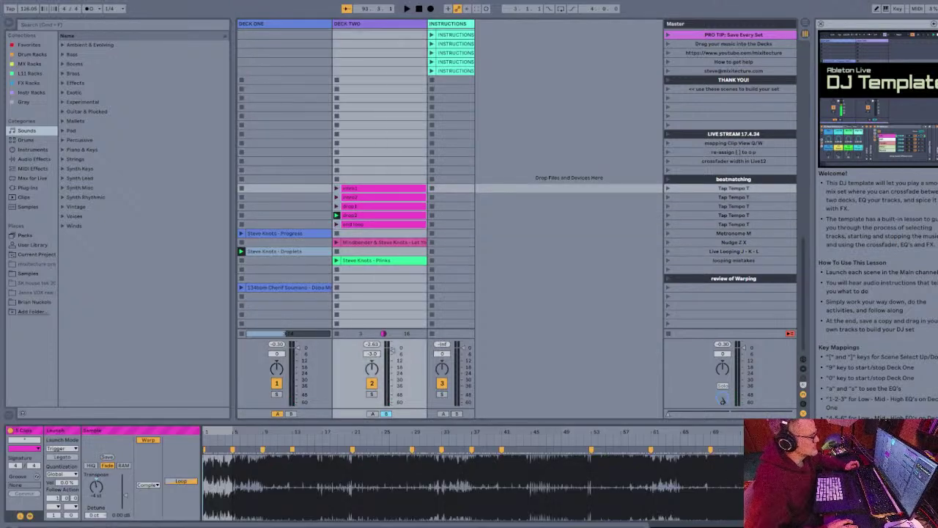
Step: View the clip settings of "Droplets" on Deck One and of "end loop" on Deck Two
left_click(275, 251)
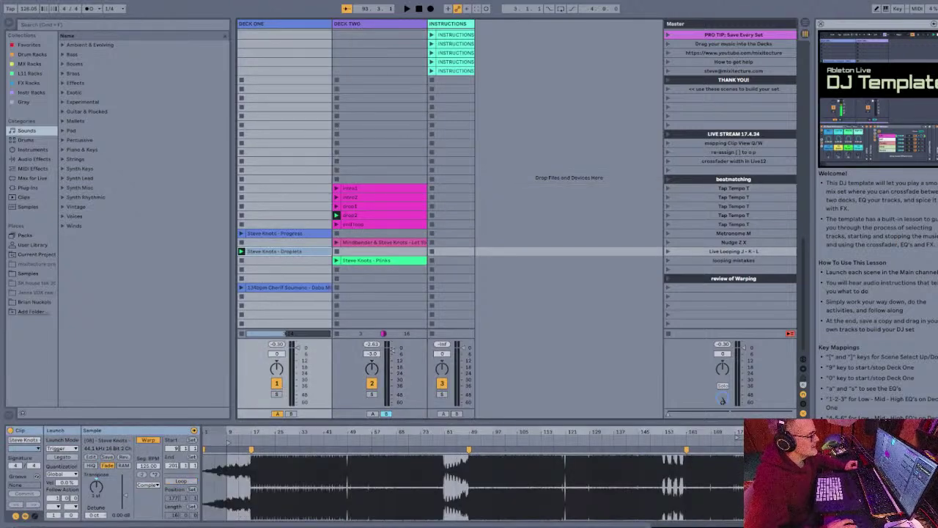
key("Up")
key("Up")
key("Up")
key("Right")
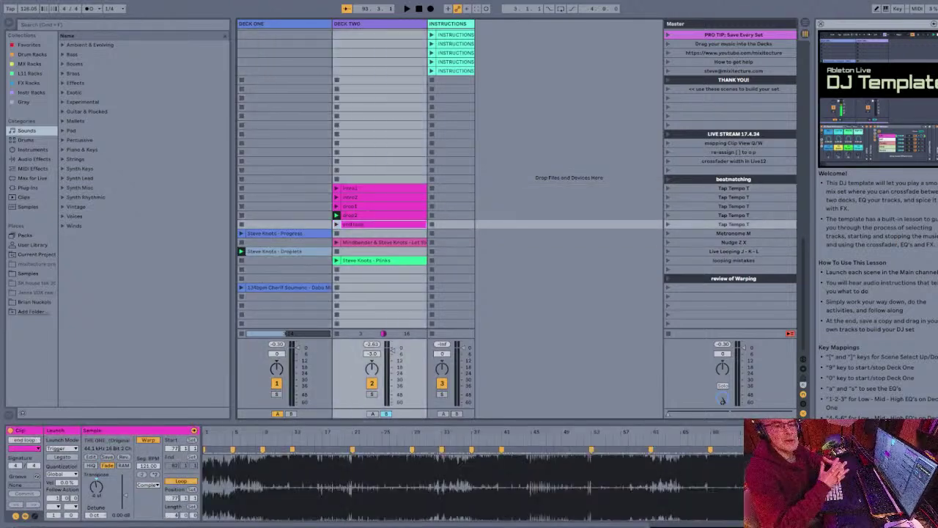
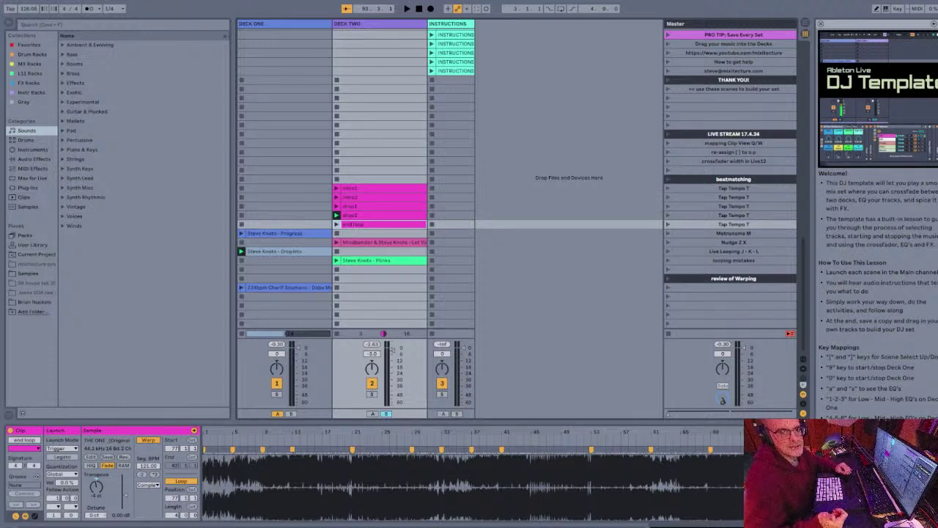
Step: Review the intro, drop and end loop clips in Deck Two one after another in the clip view
left_click(374, 189)
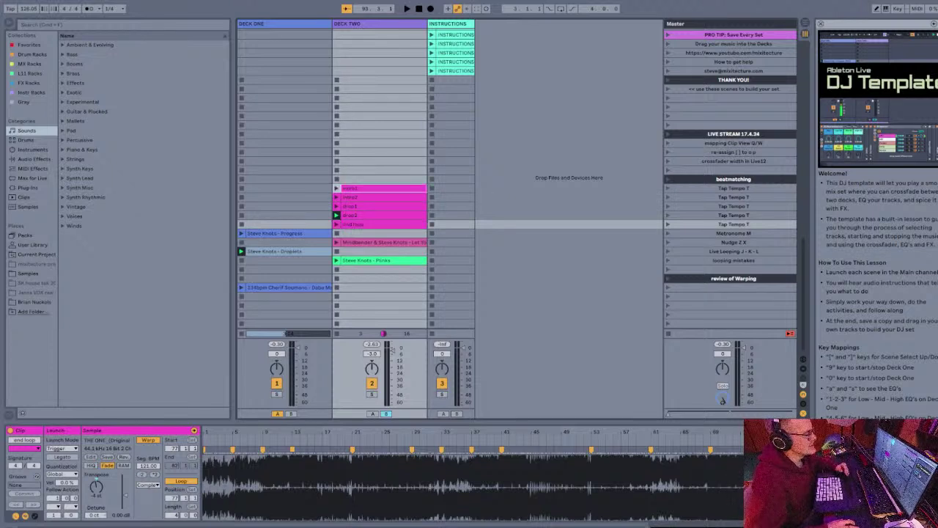
left_click(373, 197)
left_click(374, 206)
key("Down")
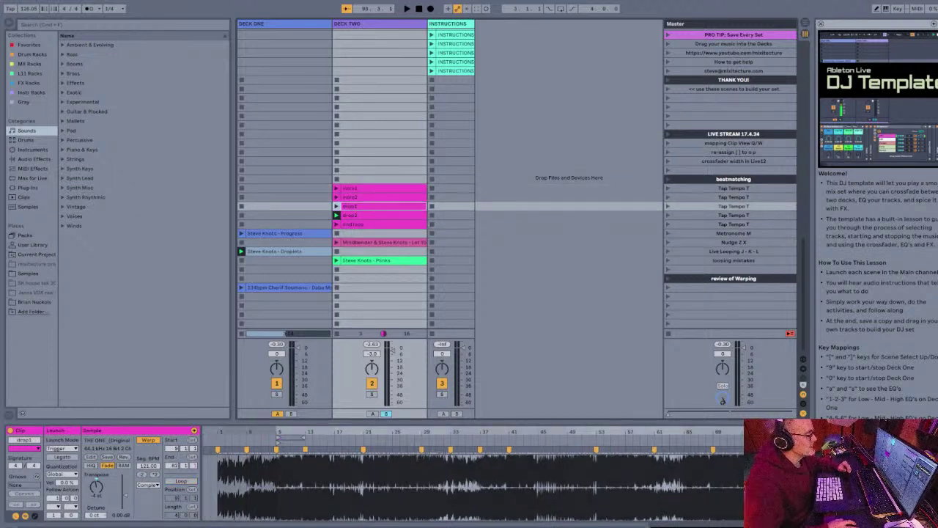
key("Down")
key("Down")
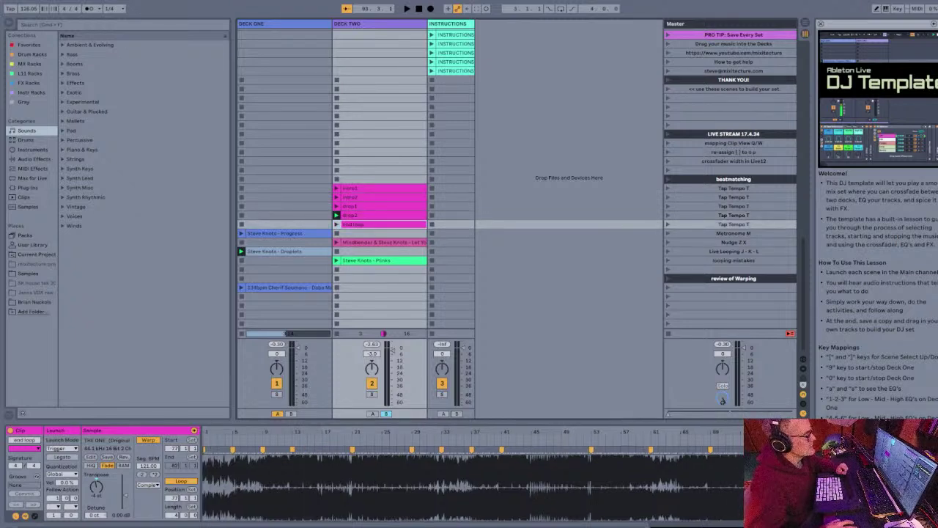
key("Down")
key("Down")
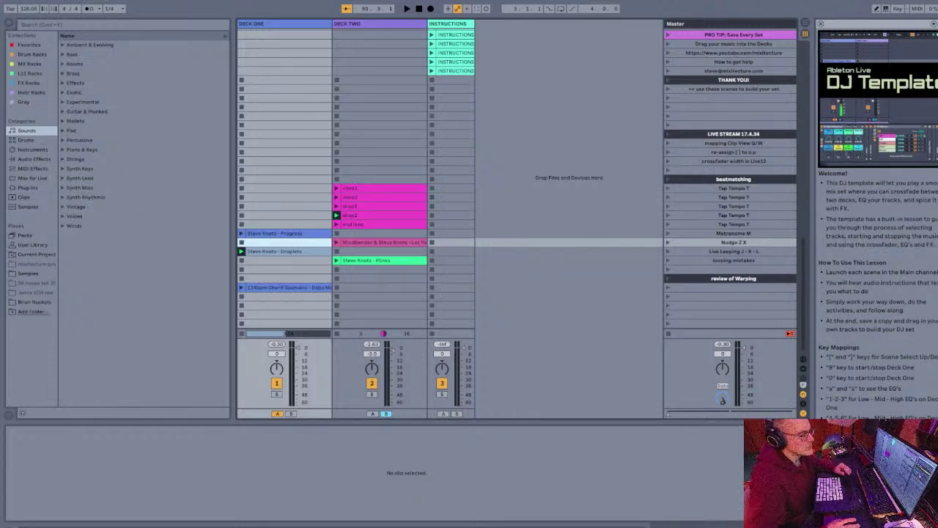
scroll(518, 178, "up", 1)
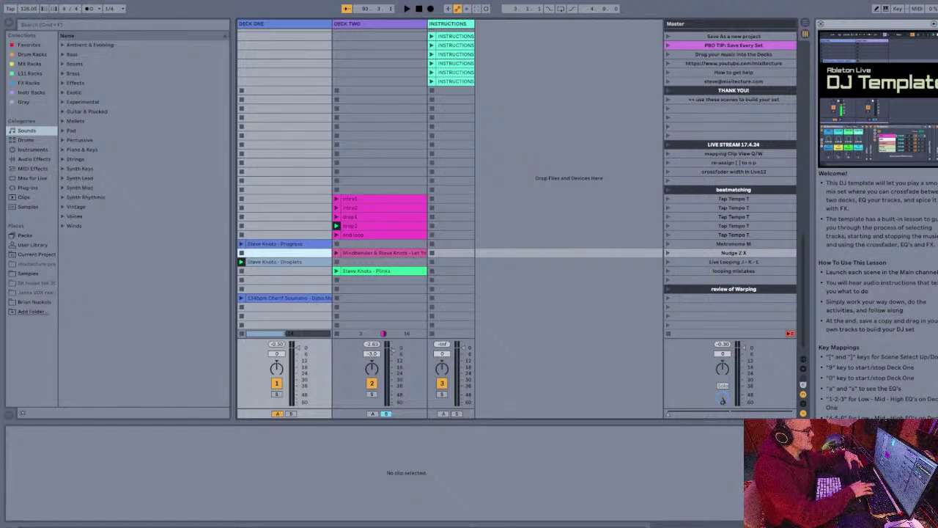
key("shift+question")
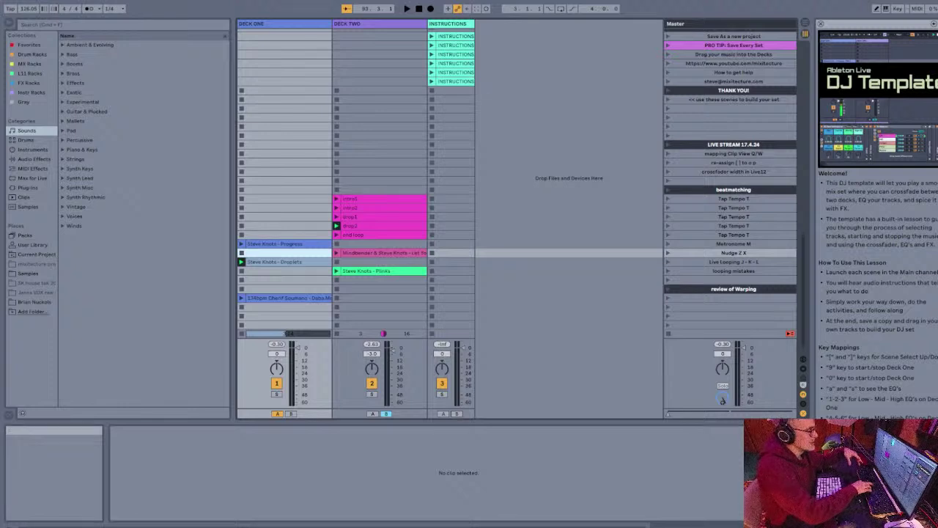
key("shift+question")
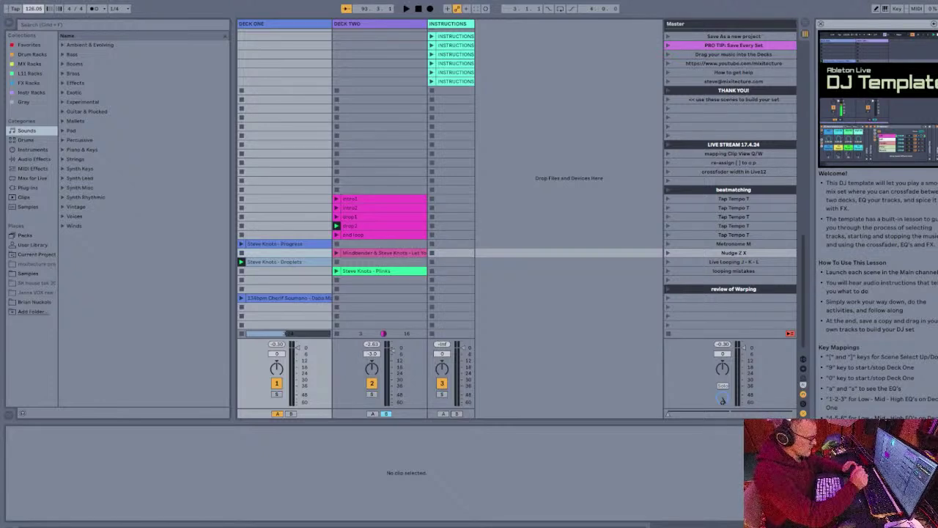
key("a")
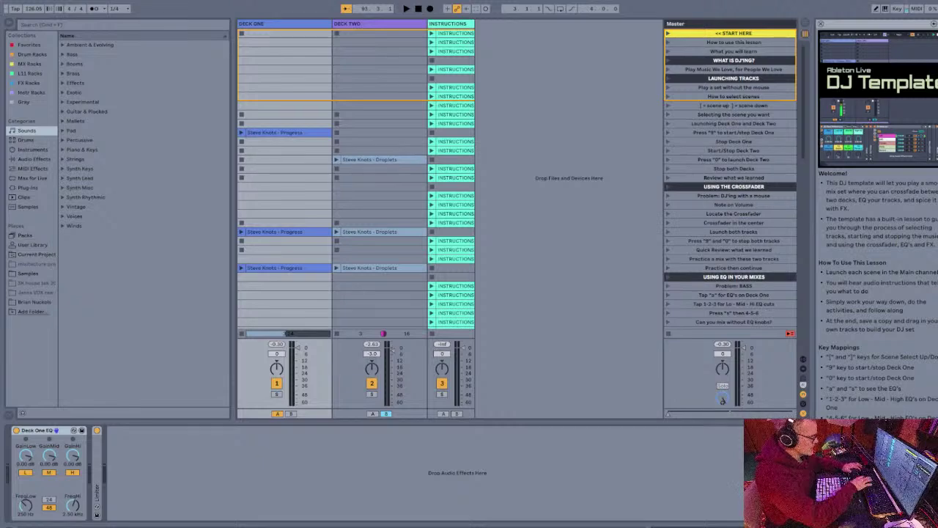
key("ctrl+m")
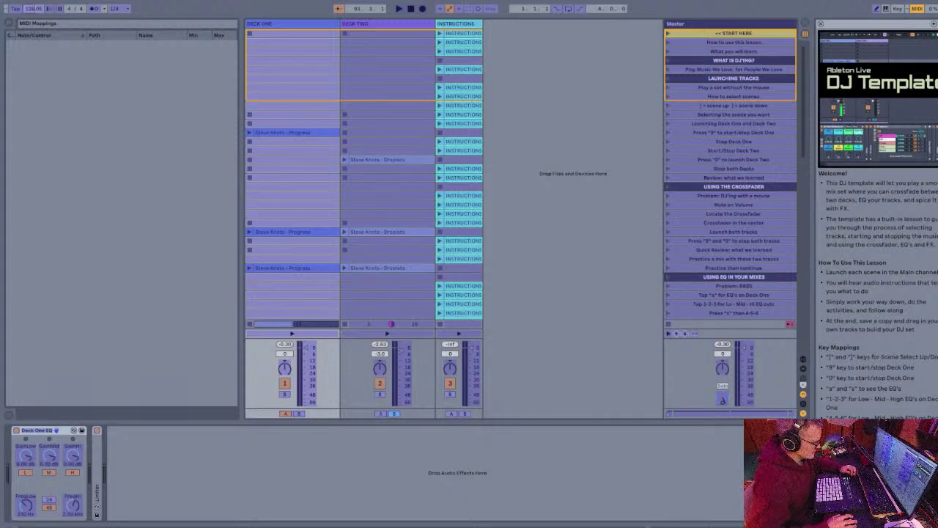
left_click(388, 60)
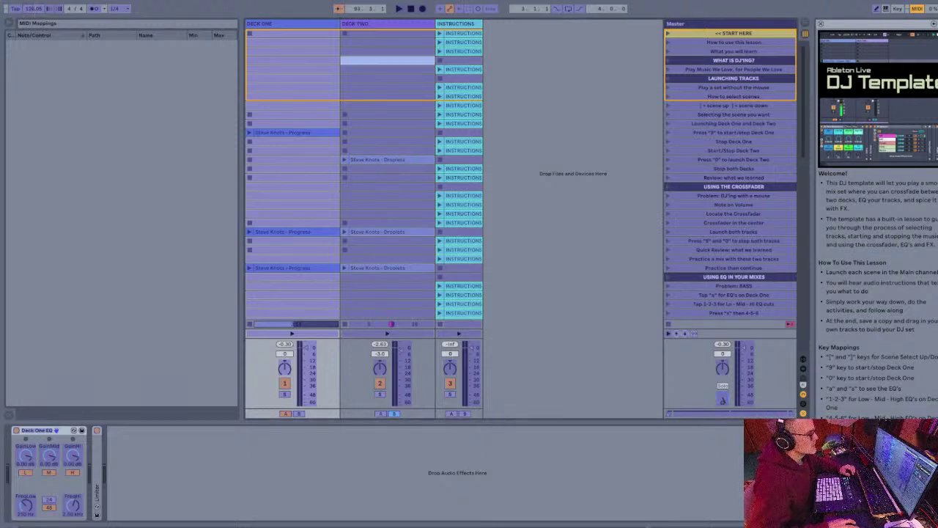
left_click(457, 25)
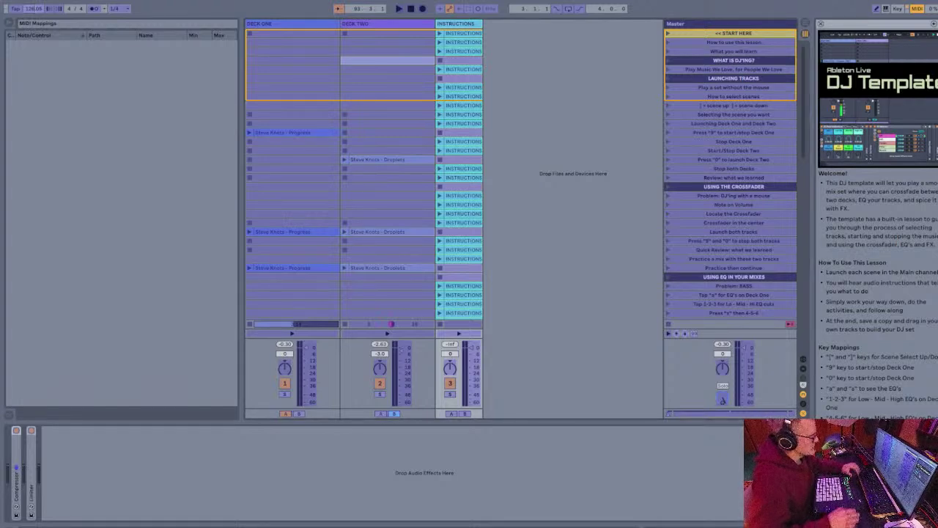
key("ctrl+m")
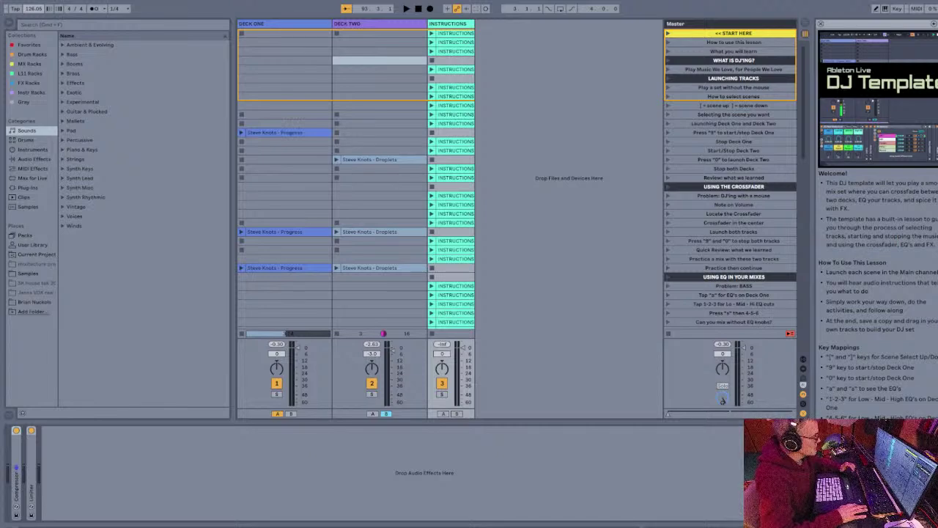
Step: Try MIDI-mapping the song tempo to a note and the fine song tempo to CC 72
key("ctrl+m")
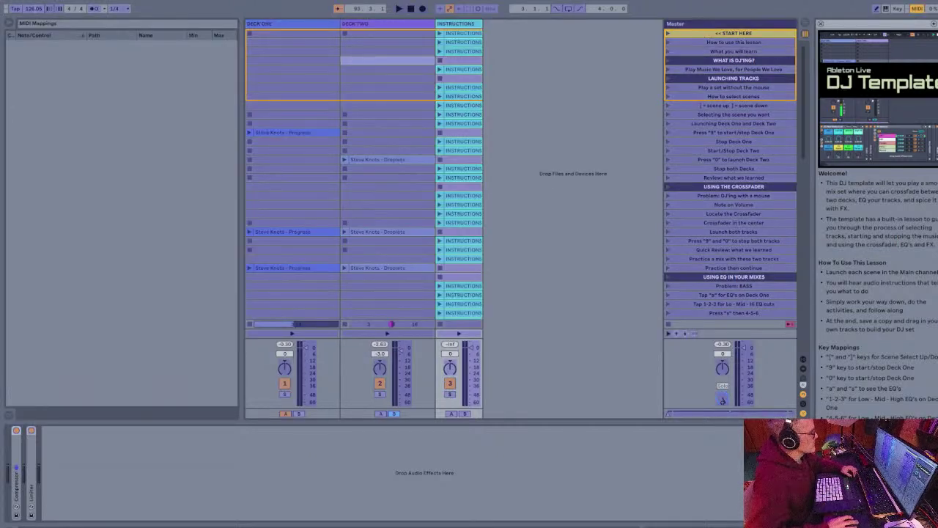
left_click(31, 8)
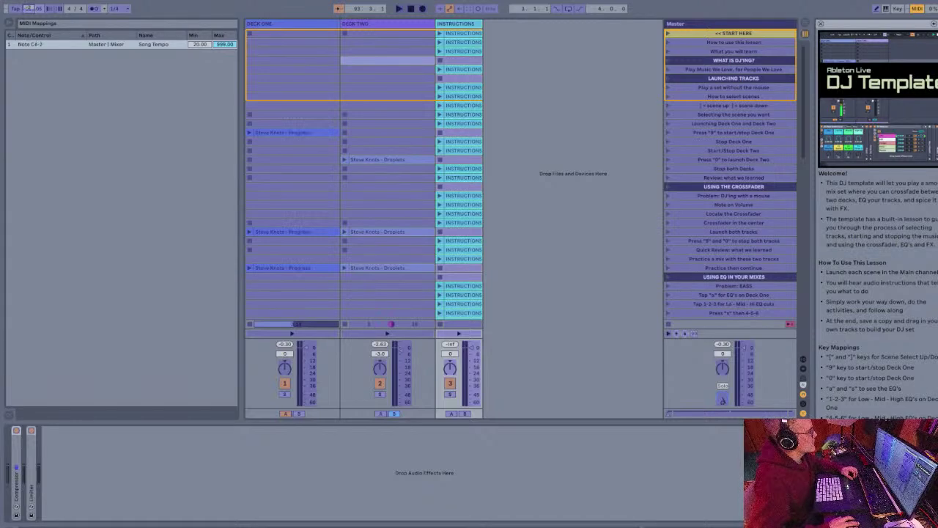
left_click(39, 8)
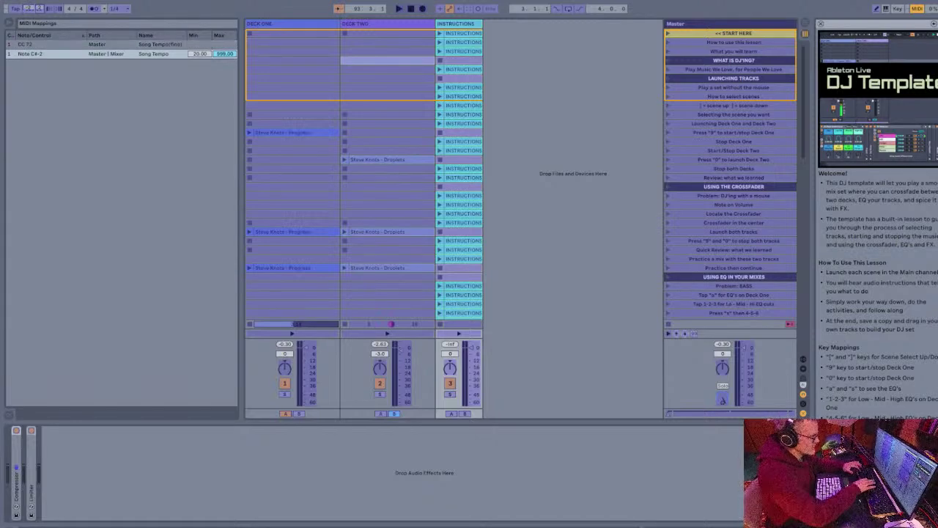
key("ctrl+m")
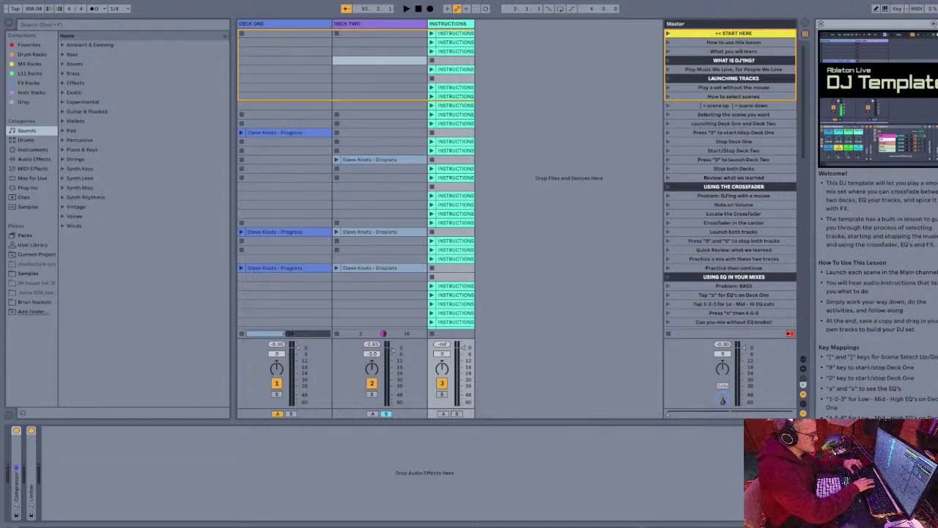
Step: Delete both song tempo entries from the MIDI mappings
key("ctrl+m")
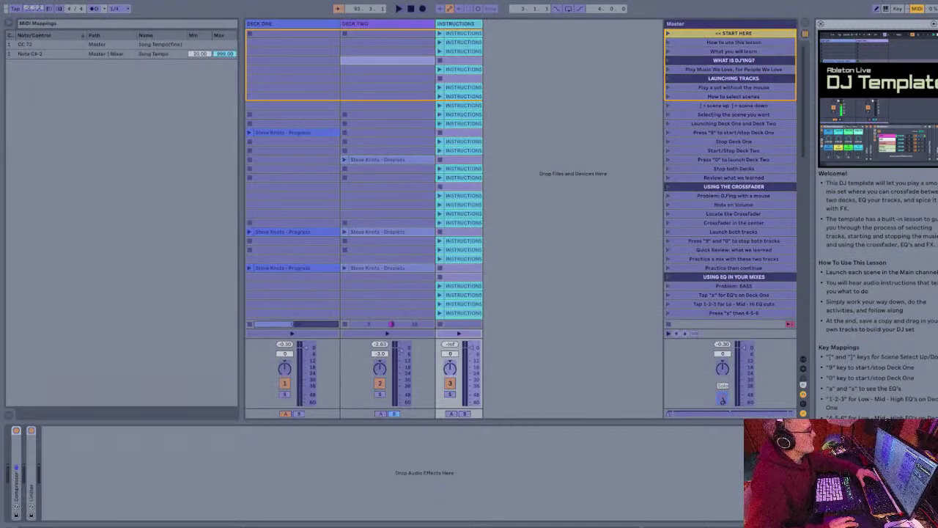
left_click(51, 44)
key("Delete")
left_click(52, 45)
key("Delete")
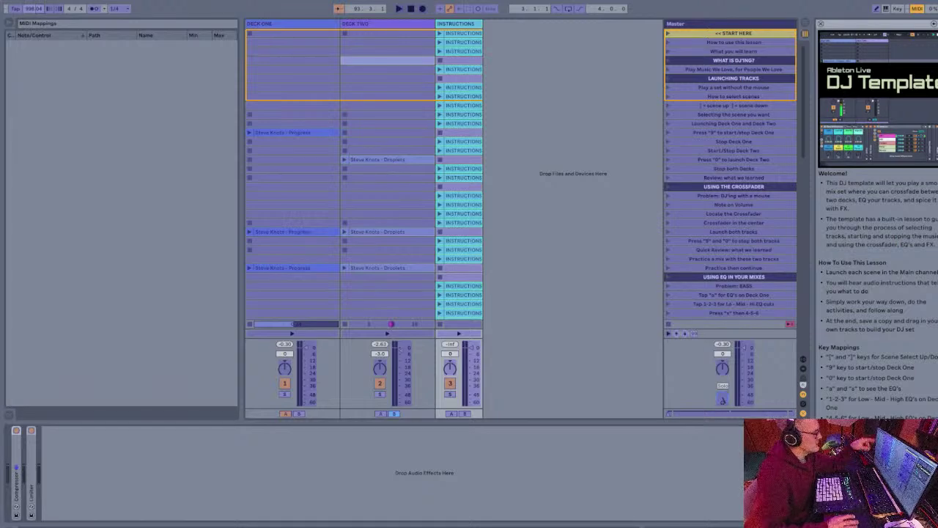
key("ctrl+m")
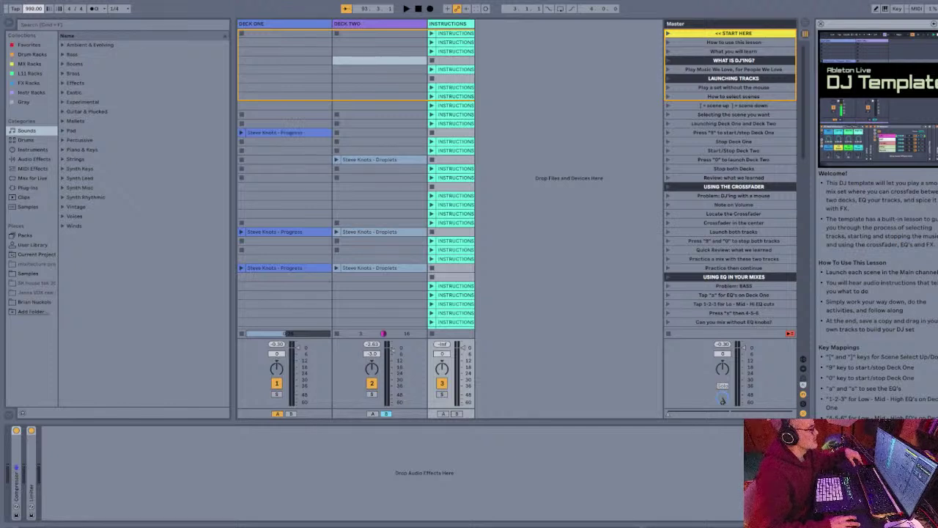
Step: Set the song tempo to 120 BPM
type("120")
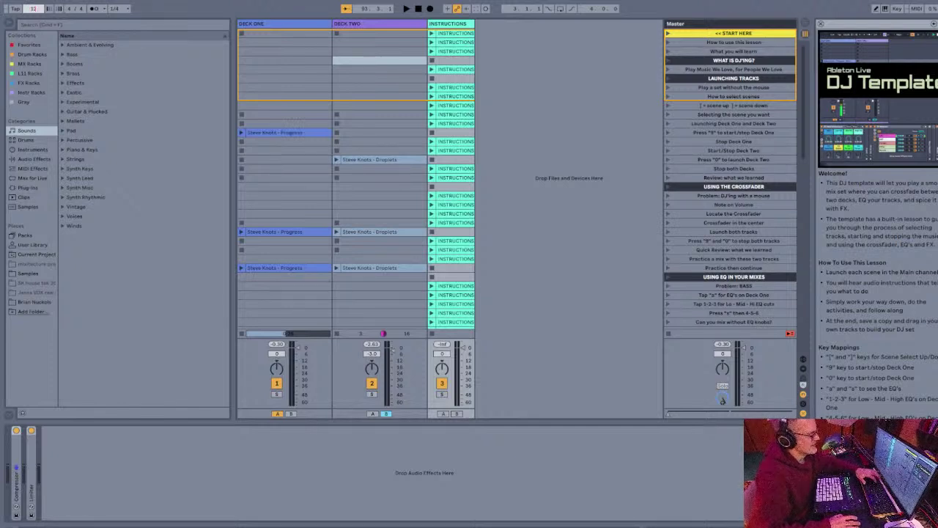
key("Return")
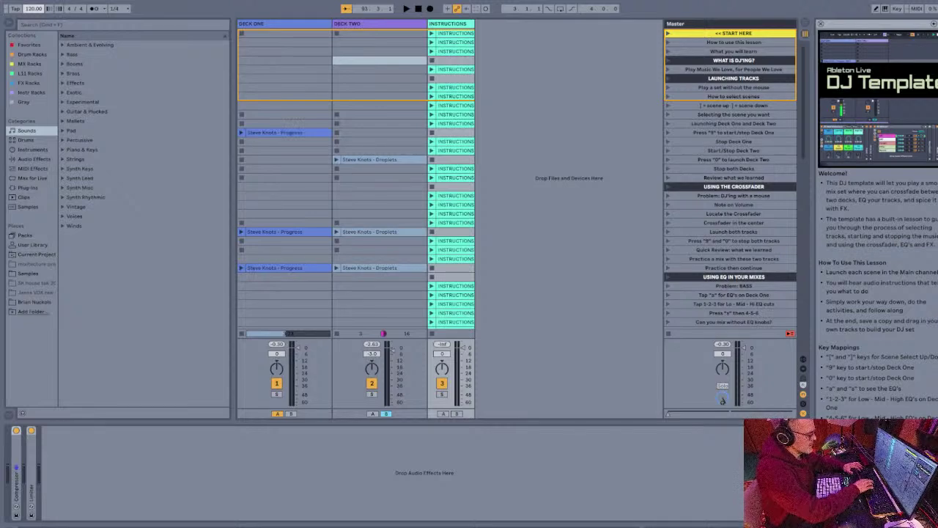
key("ctrl+m")
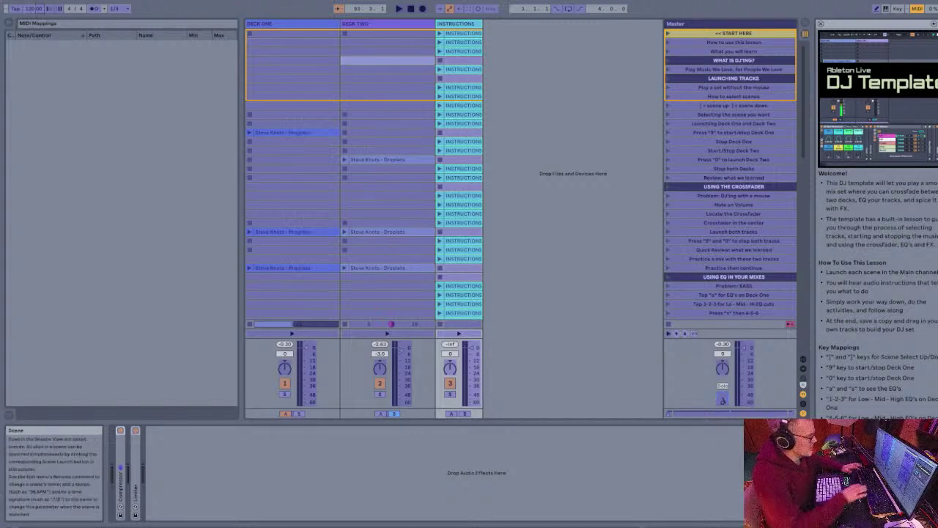
key("ctrl+m")
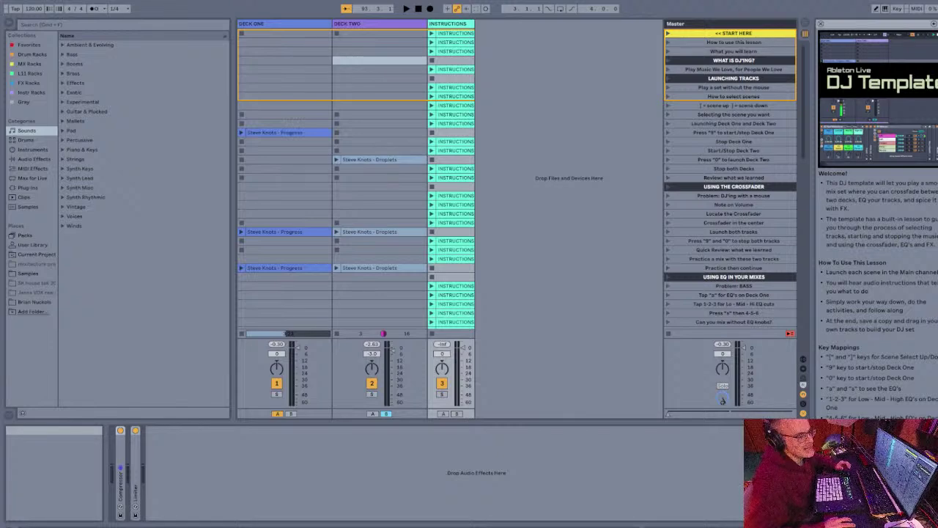
Step: Open the drop2 clip of Deck Two in the clip view and hide the help text pane
scroll(569, 178, "down", 7)
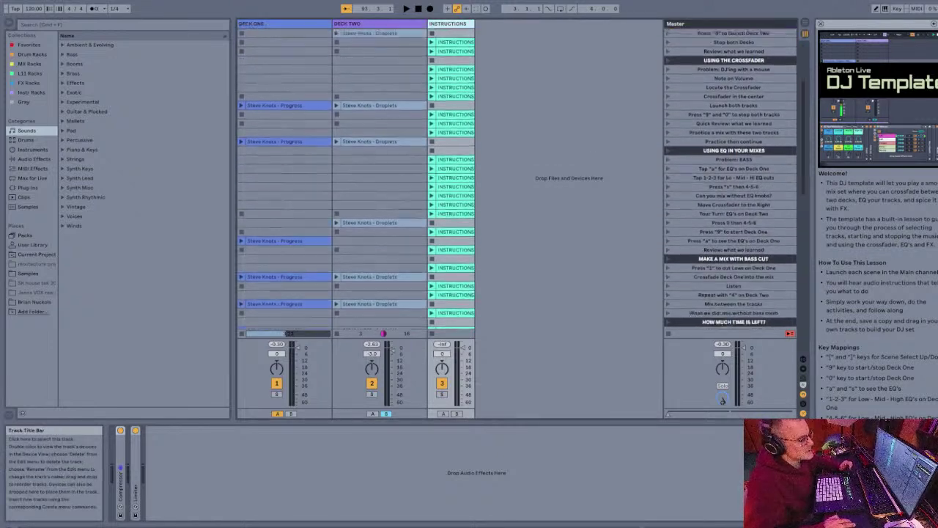
scroll(513, 220, "down", 12)
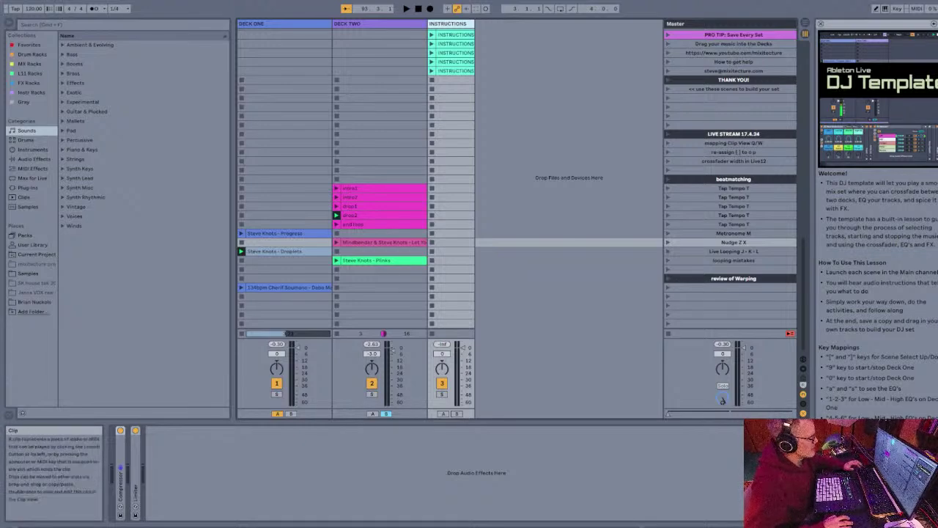
left_click(380, 215)
double_click(380, 214)
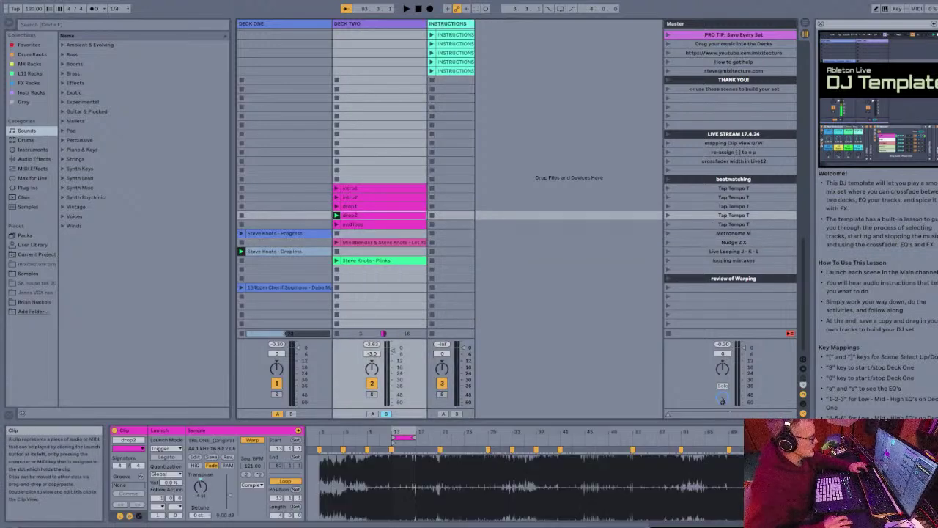
key("shift+slash")
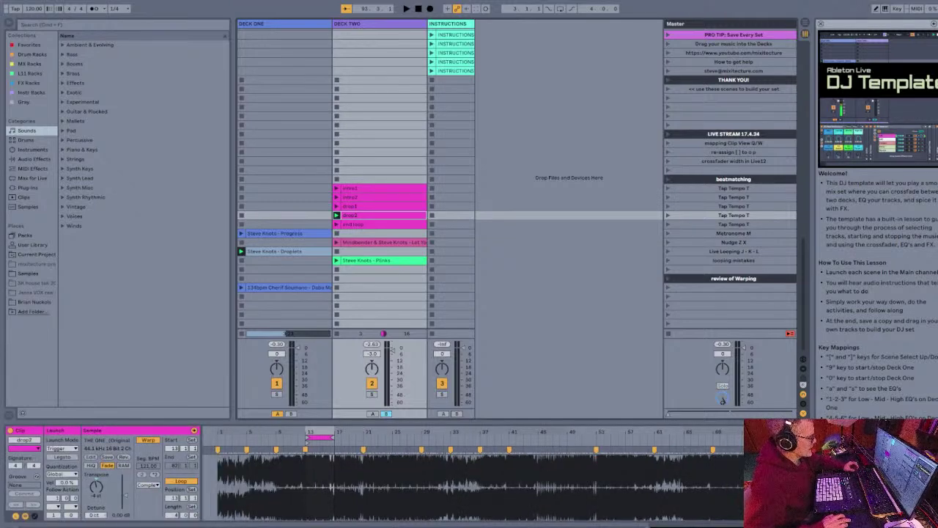
Step: Check the computer key mappings, looking up the function assigned to J
key("ctrl+k")
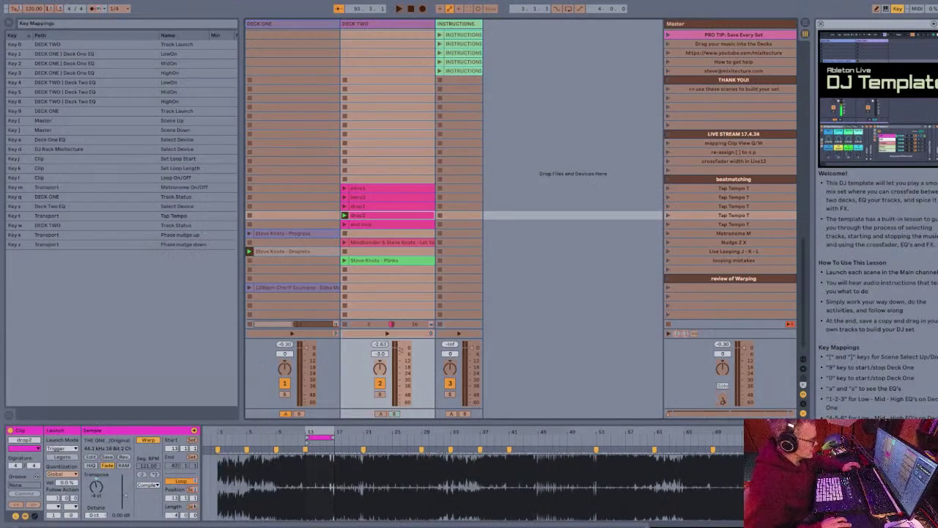
key("j")
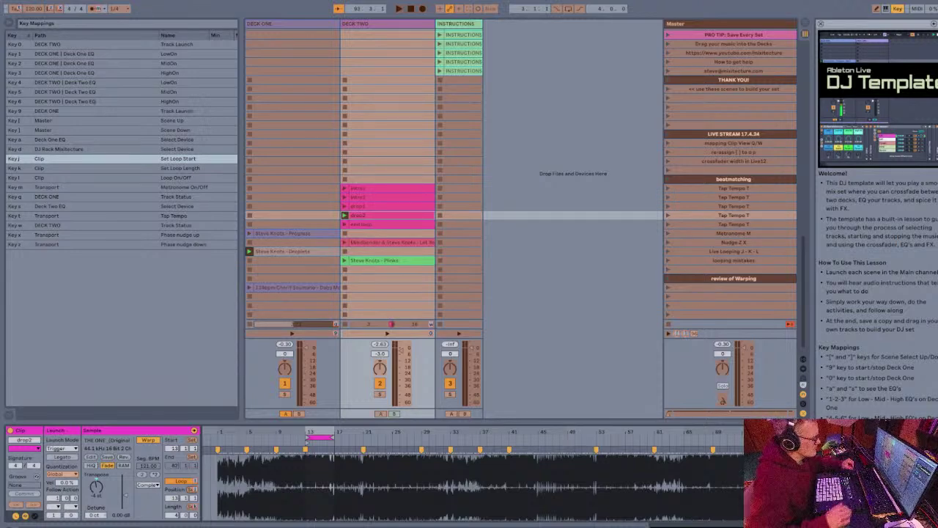
key("ctrl+k")
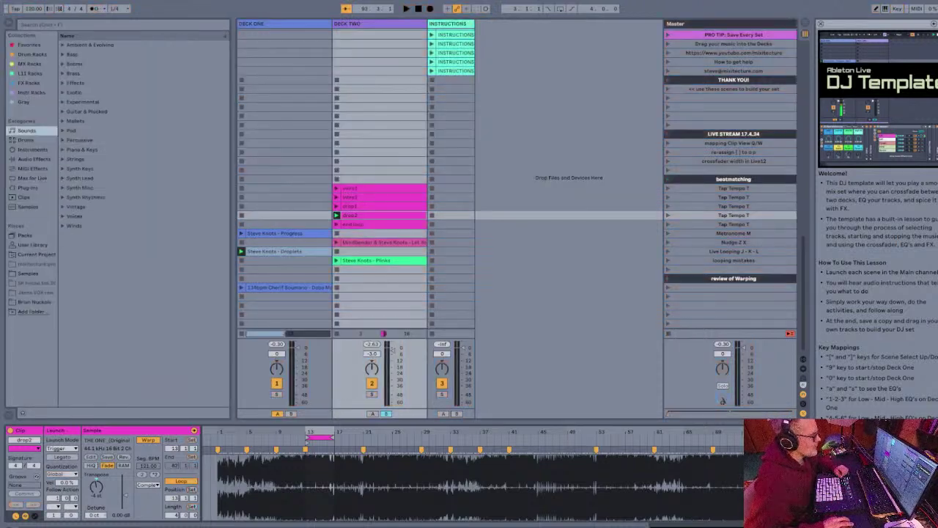
Step: Stop all clips and play the start of the Cherif Soumano clip in Deck One
left_click(668, 334)
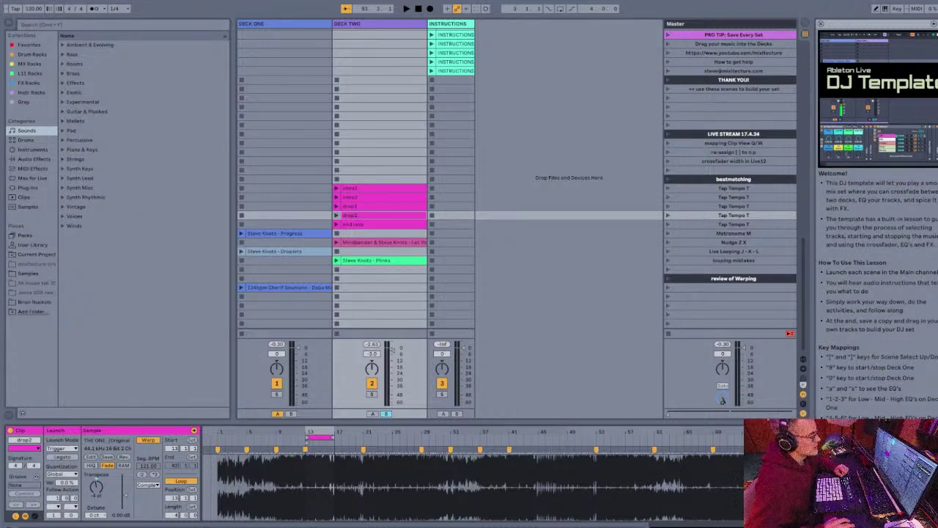
left_click(289, 288)
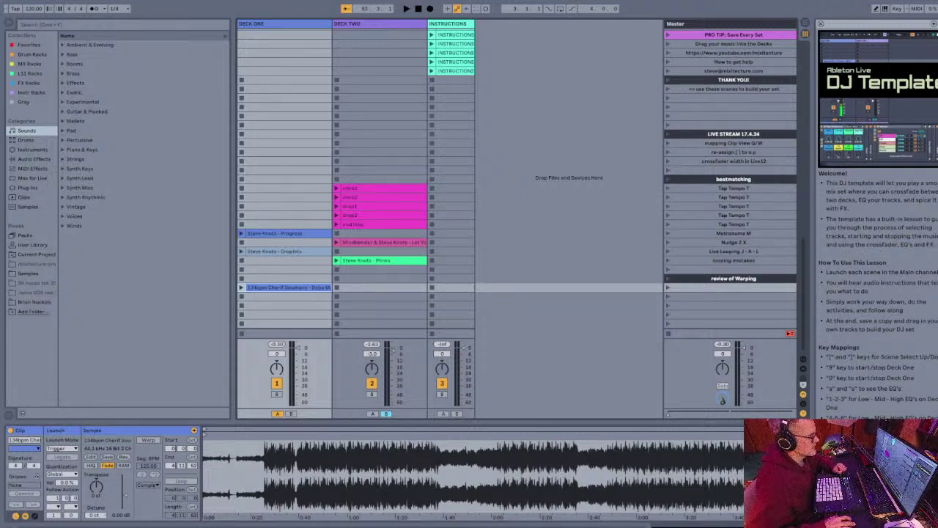
key("9")
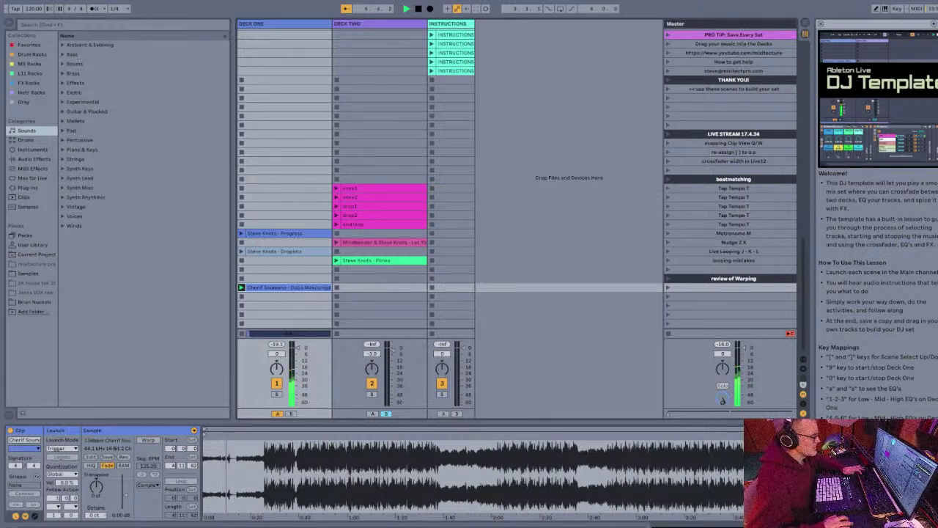
key("space")
Step: Move the Cherif Soumano clip's start marker onto the first drum hit at about 0:25.8 and play from there
left_click_drag(205, 435, 287, 435)
scroll(264, 435, "up", 8)
scroll(264, 435, "up", 1)
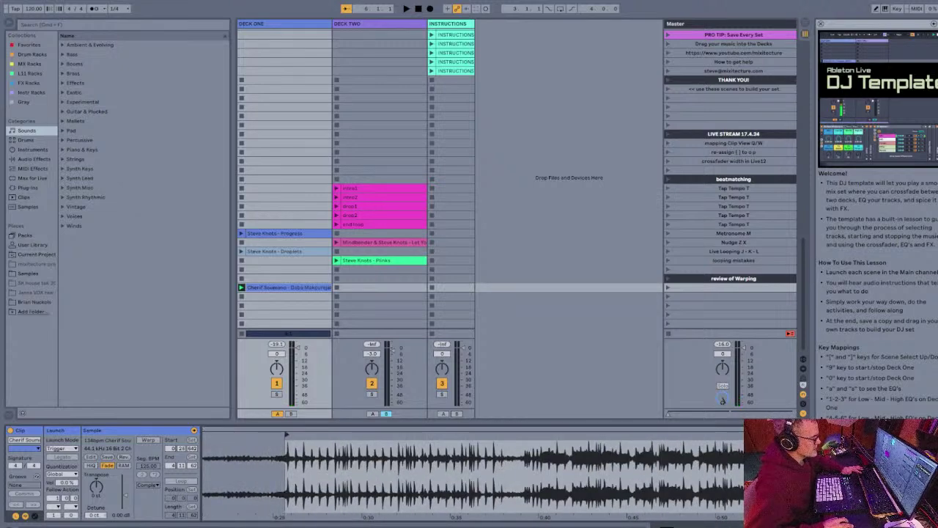
key("plus")
key("plus")
key("plus")
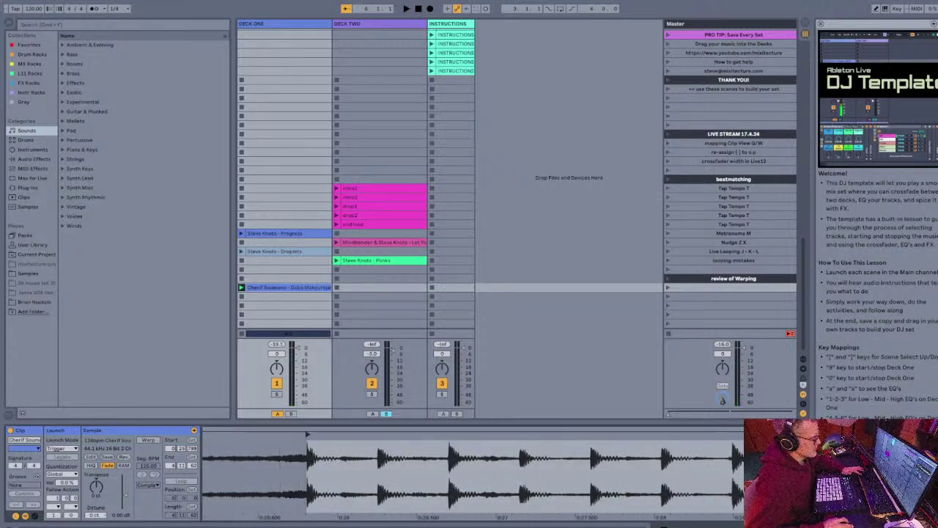
key("plus")
key("plus")
key("plus")
key("plus")
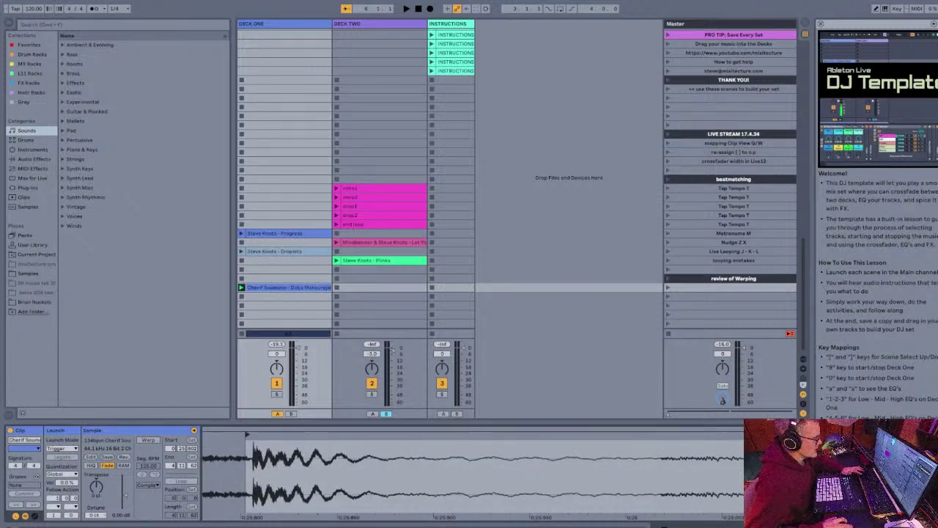
left_click_drag(247, 435, 254, 434)
key("space")
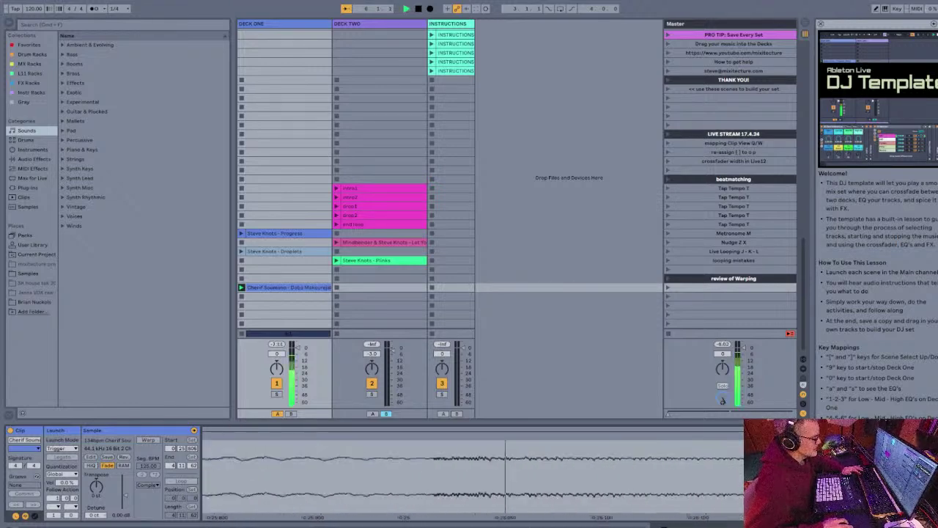
Step: Tap the song tempo in time with the track to reach 67 BPM and restart playback with the metronome
key("minus")
key("minus")
key("minus")
key("minus")
key("minus")
key("minus")
key("minus")
key("minus")
key("minus")
key("minus")
key("minus")
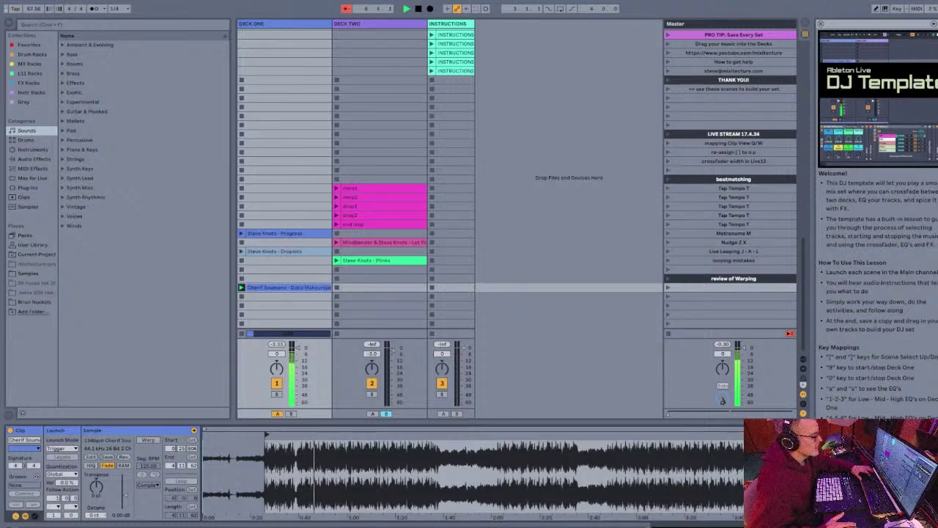
key("t")
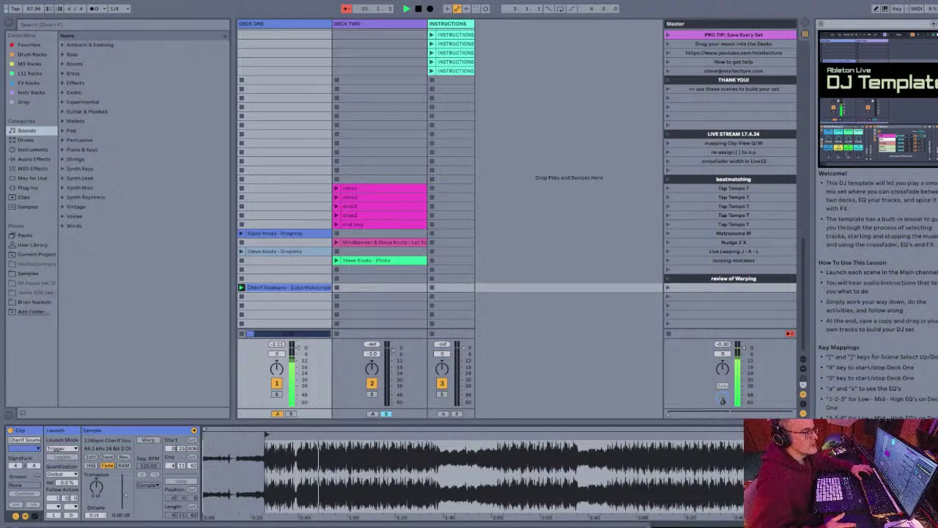
key("t")
key("t")
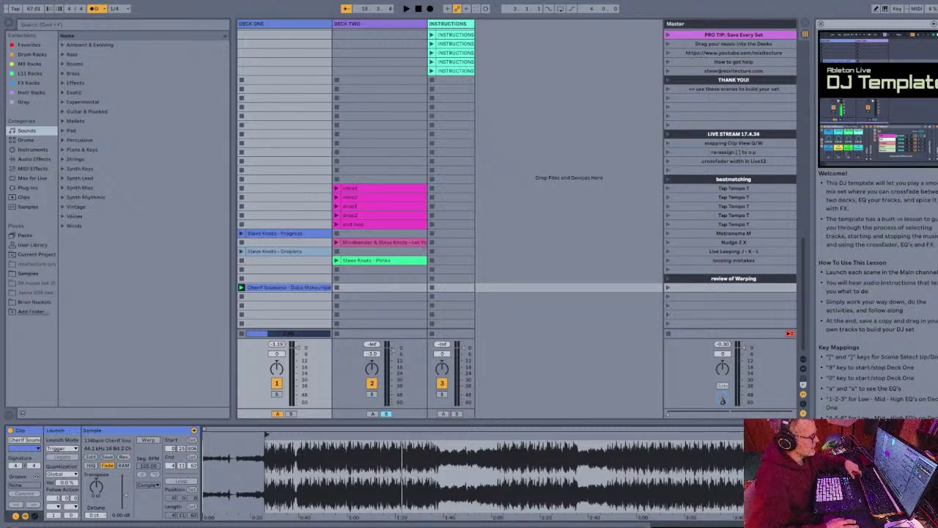
key("space")
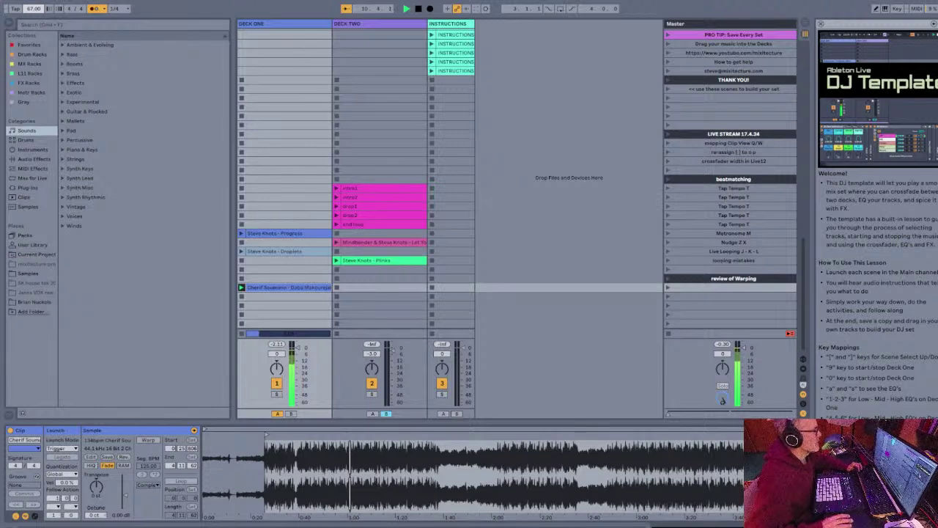
Step: Turn on Warp for the Cherif Soumano clip at 67 BPM and read the help text for Segment BPM
left_click(284, 197)
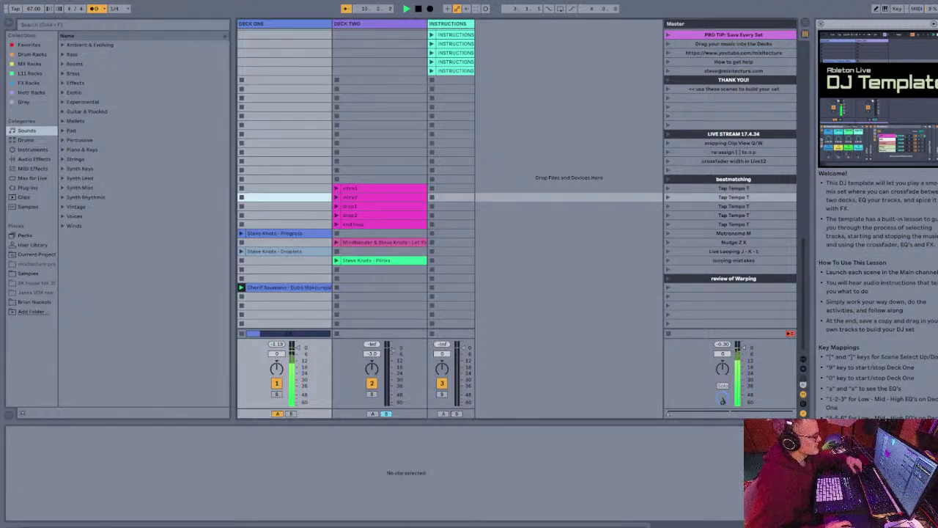
left_click(289, 288)
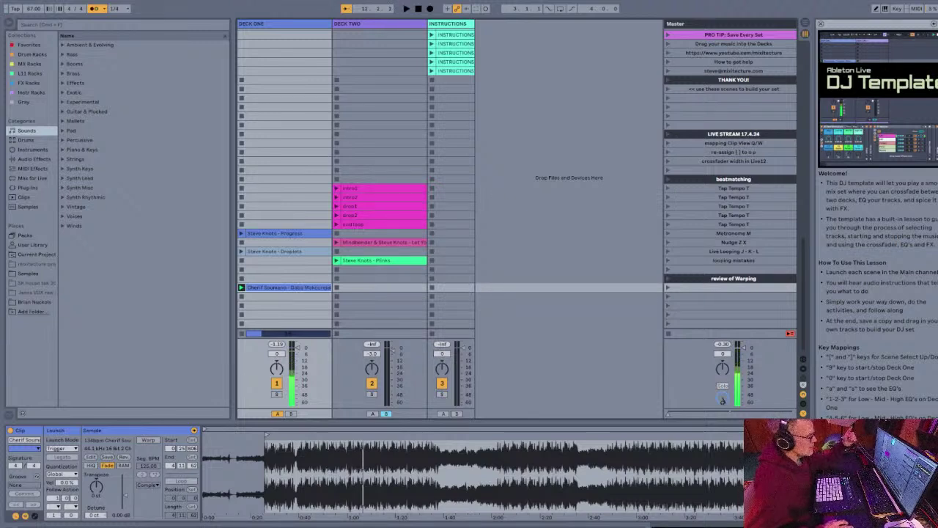
left_click(148, 440)
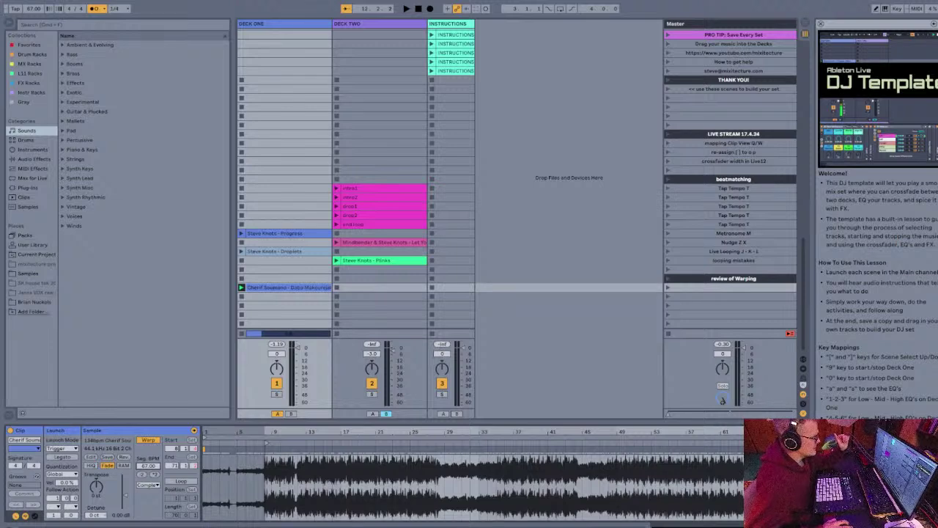
key("shift+question")
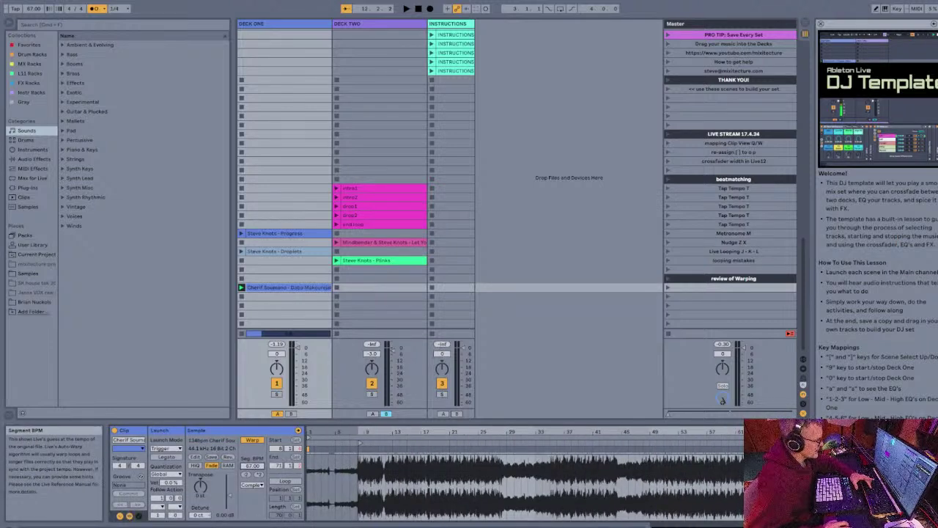
key("shift+question")
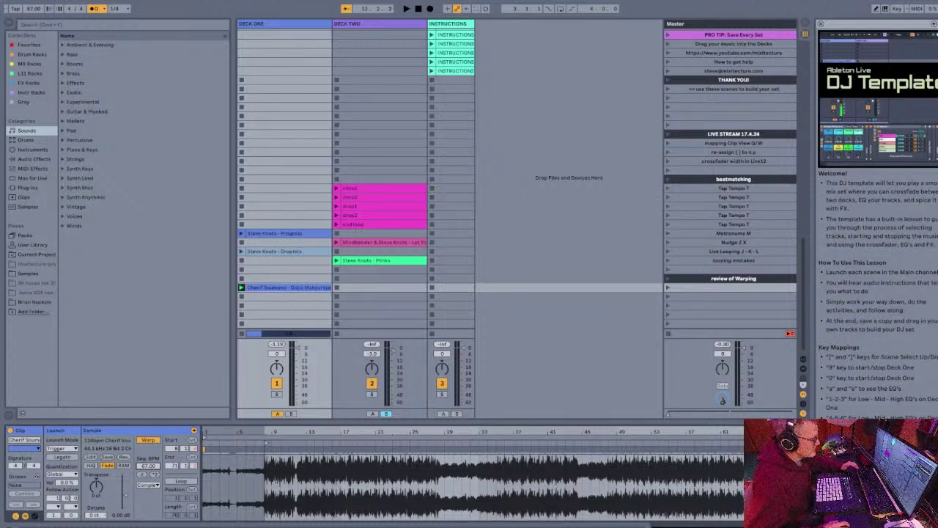
Step: Move the clip's start marker to the first sound of the intro and set 1.1.1 there
mouse_move(208, 432)
left_mouse_down()
mouse_move(208, 461)
mouse_move(208, 443)
left_mouse_up()
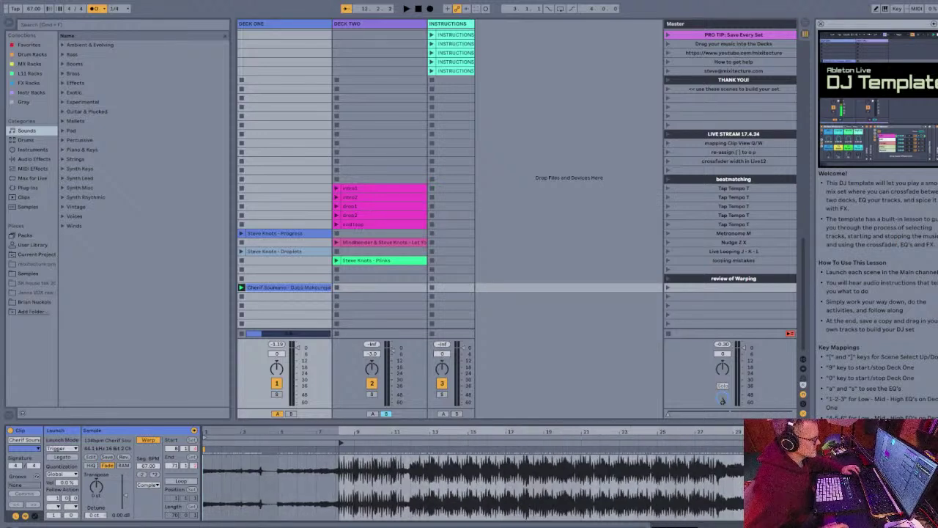
mouse_move(340, 442)
left_mouse_down()
mouse_move(205, 442)
mouse_move(208, 495)
left_mouse_up()
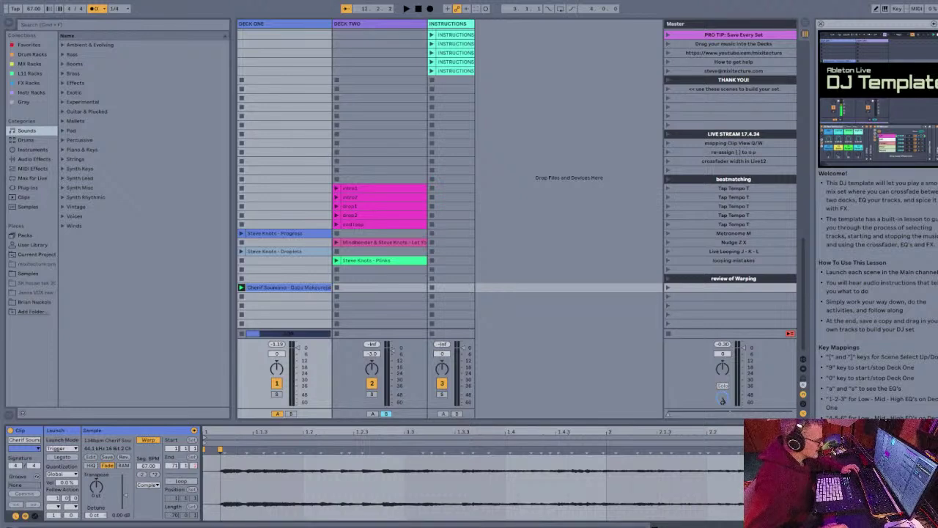
left_click(247, 469)
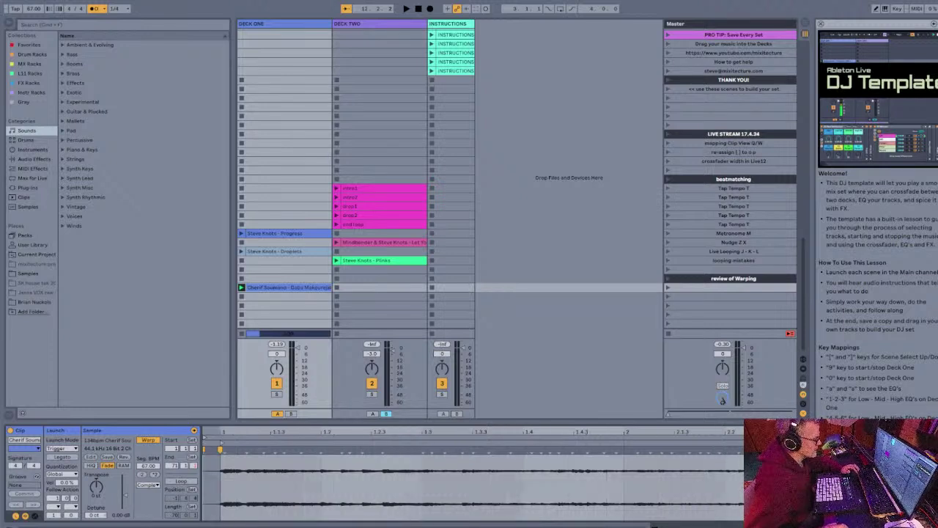
left_click_drag(220, 432, 212, 371)
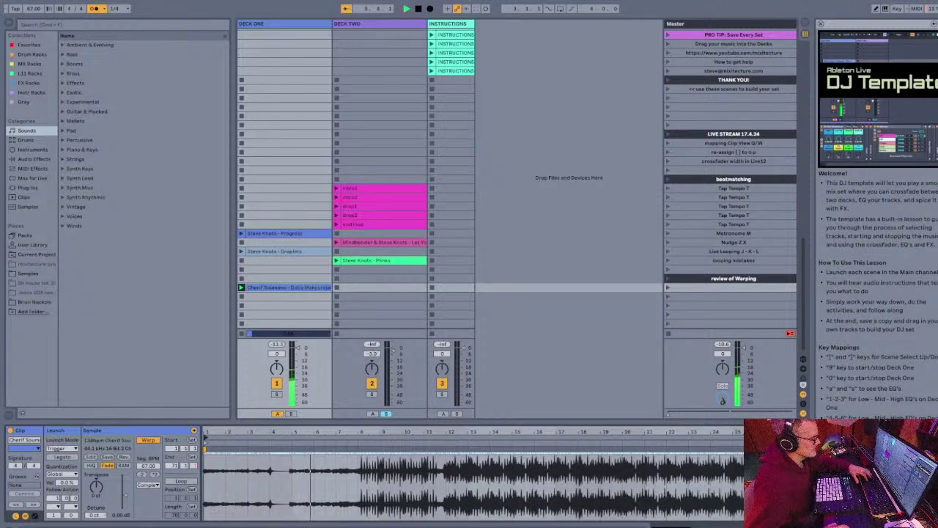
Step: Toggle the metronome during playback and examine the waveform from the intro to the beat entry
key("m")
left_click(289, 488)
key("plus")
key("plus")
key("plus")
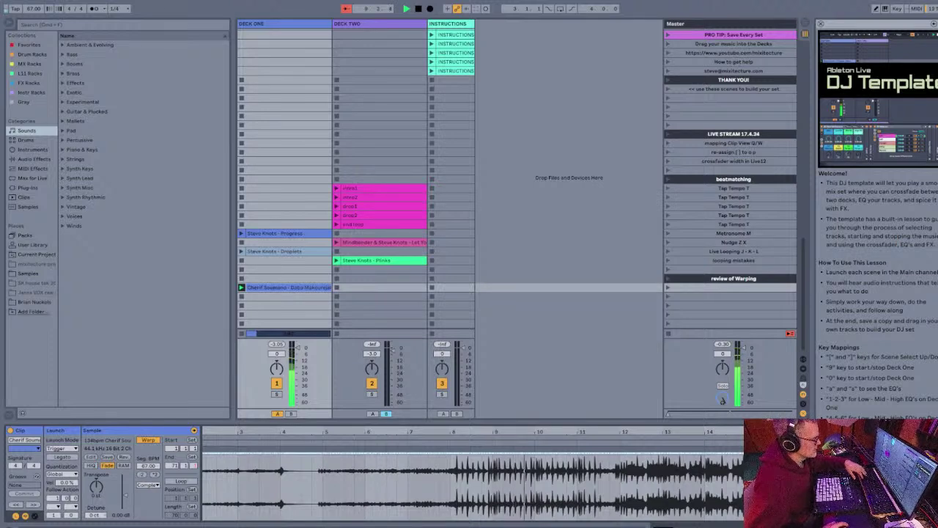
Step: Turn off Warp for the clip and play it from its beginning
left_click(148, 440)
scroll(472, 476, "down", 5)
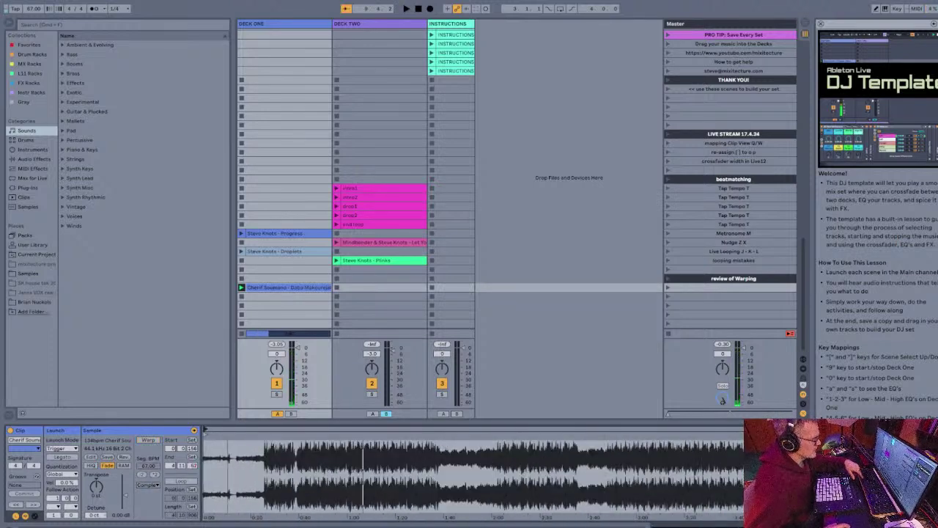
key("space")
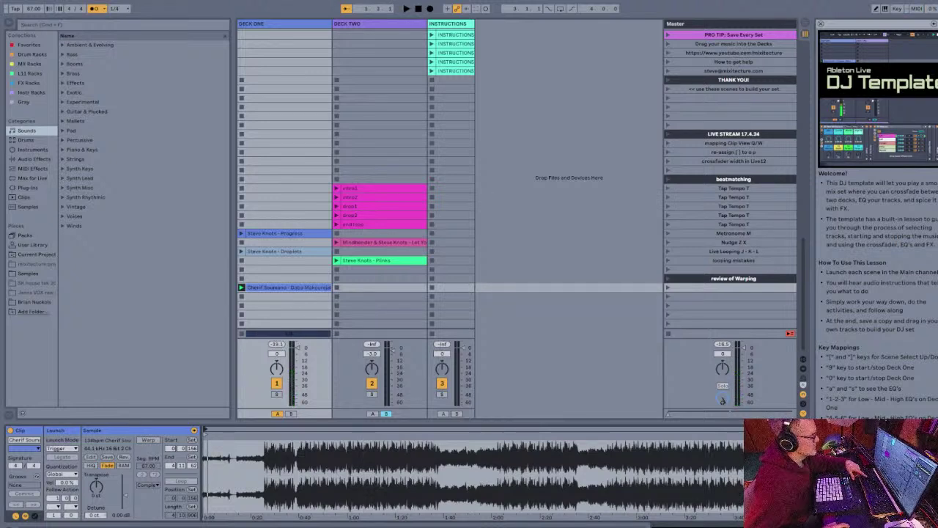
key("space")
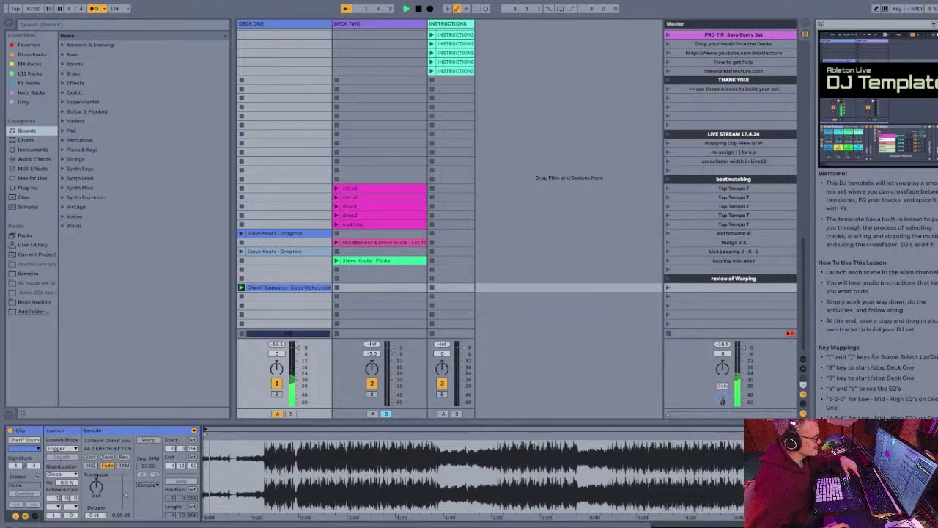
Step: Move the unwarped clip's start marker to the note after the intro gap at about 0:15 and play with the metronome
key("plus")
key("plus")
key("plus")
key("plus")
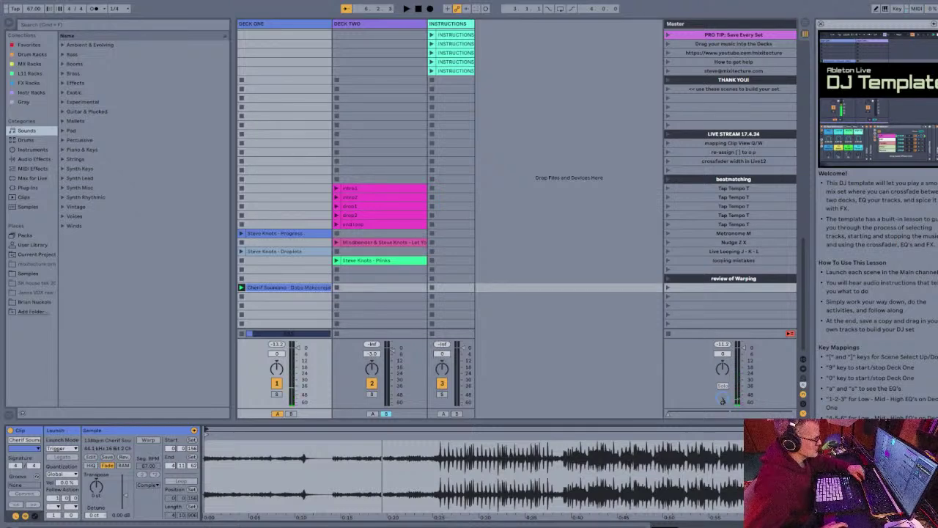
mouse_move(207, 435)
left_mouse_down()
mouse_move(333, 434)
mouse_move(334, 485)
left_mouse_up()
key("space")
key("space")
left_click_drag(308, 435, 404, 434)
key("9")
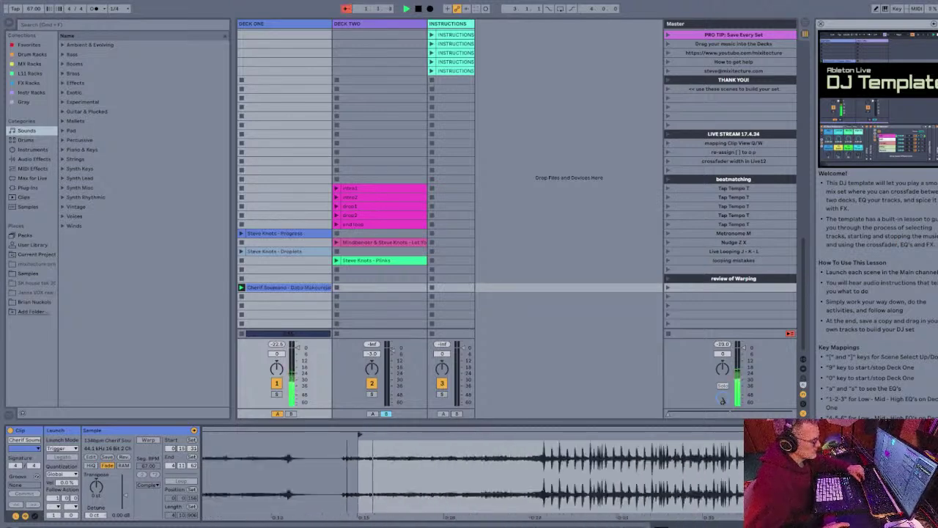
key("m")
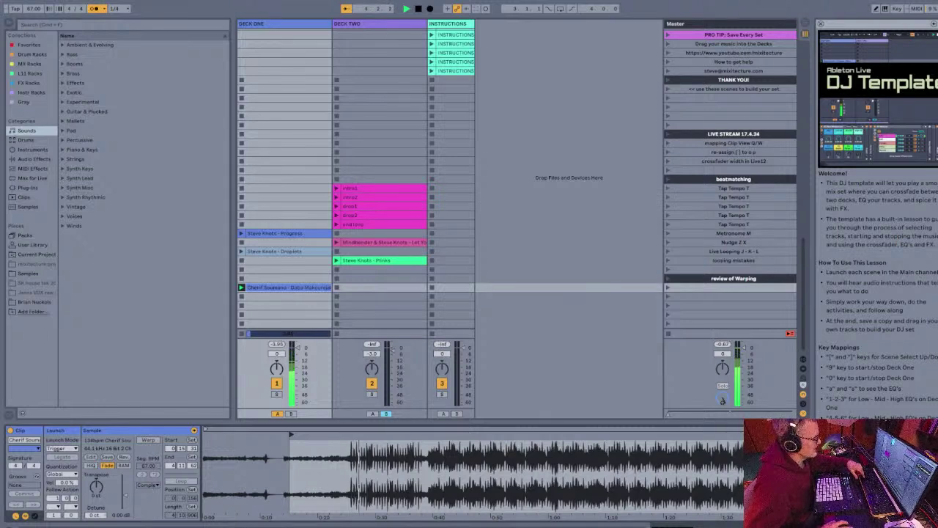
Step: Turn Warp back on at 67 BPM and set 1.1.1 at the note at the start marker
key("space")
left_click(148, 440)
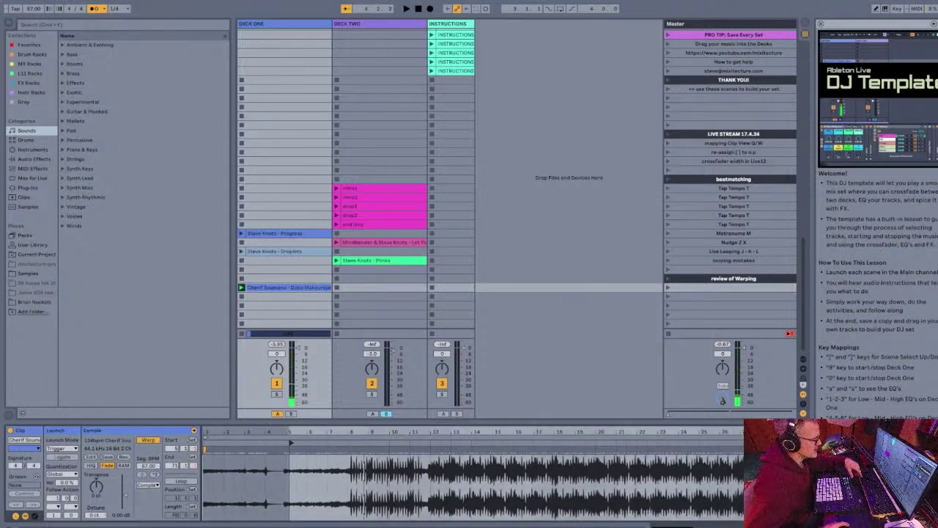
mouse_move(292, 432)
left_mouse_down()
mouse_move(340, 499)
mouse_move(403, 506)
left_mouse_up()
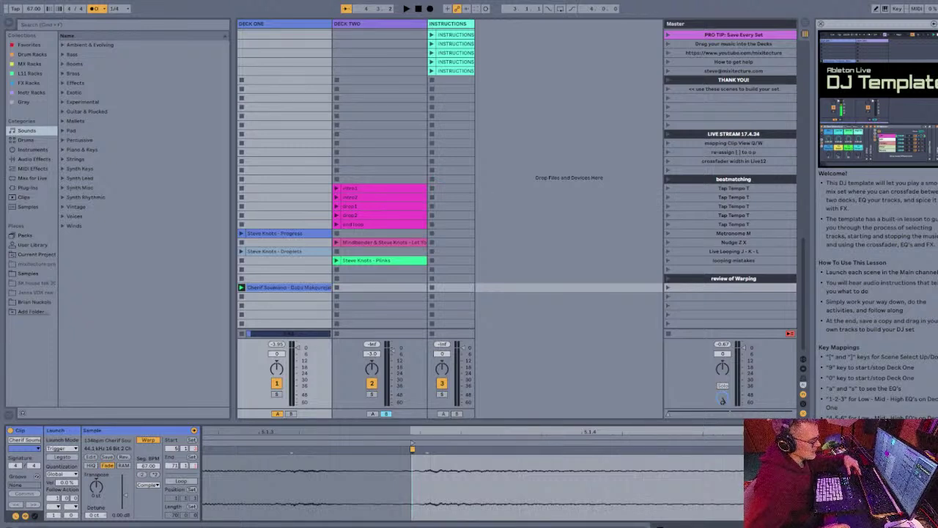
left_click(440, 469)
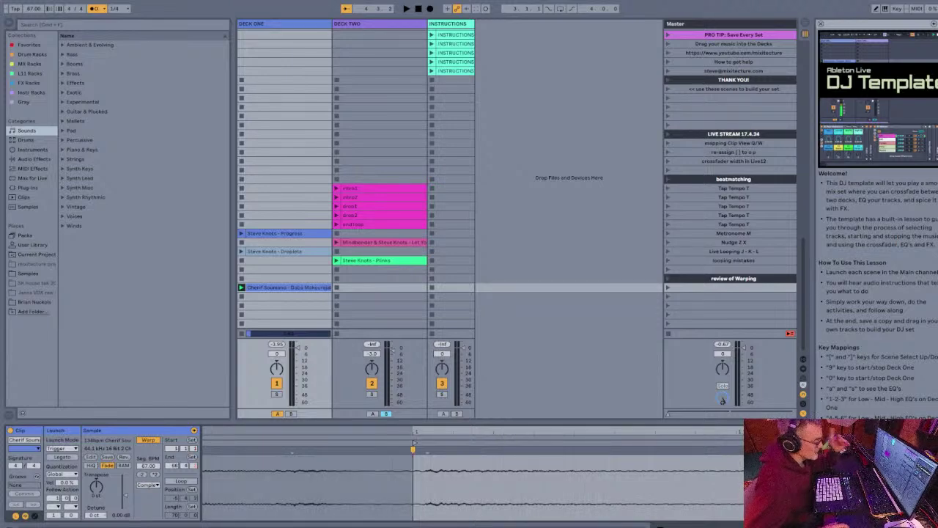
left_click_drag(415, 433, 412, 359)
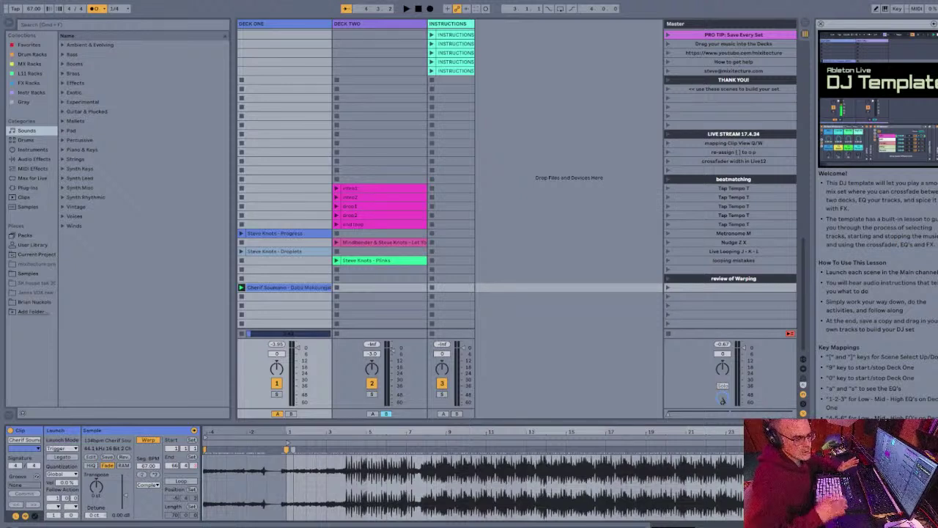
Step: Play the warped clip with the metronome and check how the first drum hit lines up with bar 4
key("space")
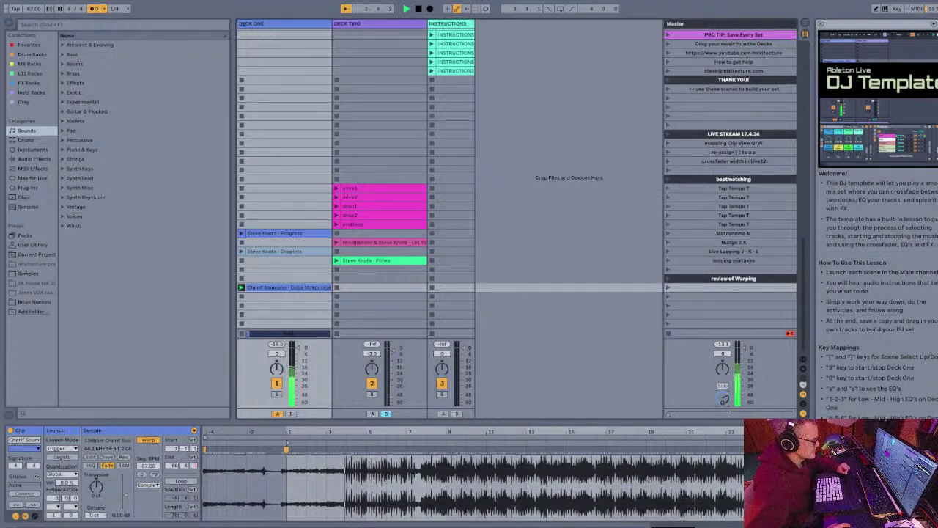
left_click_drag(346, 433, 346, 470)
key("plus")
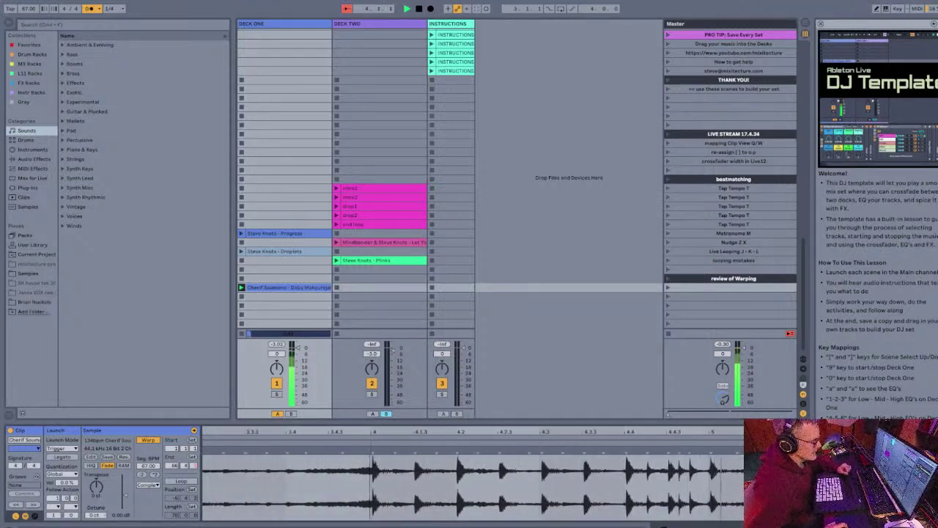
key("plus")
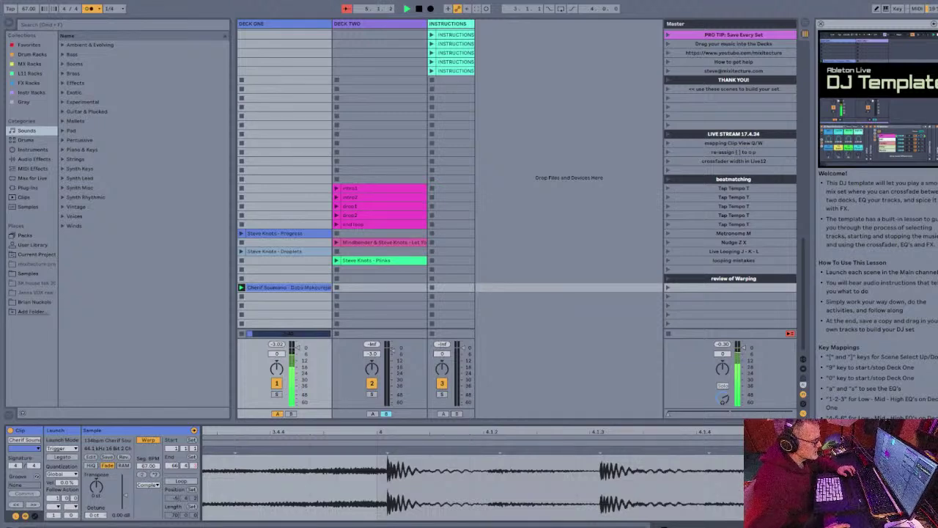
key("minus")
key("minus")
key("minus")
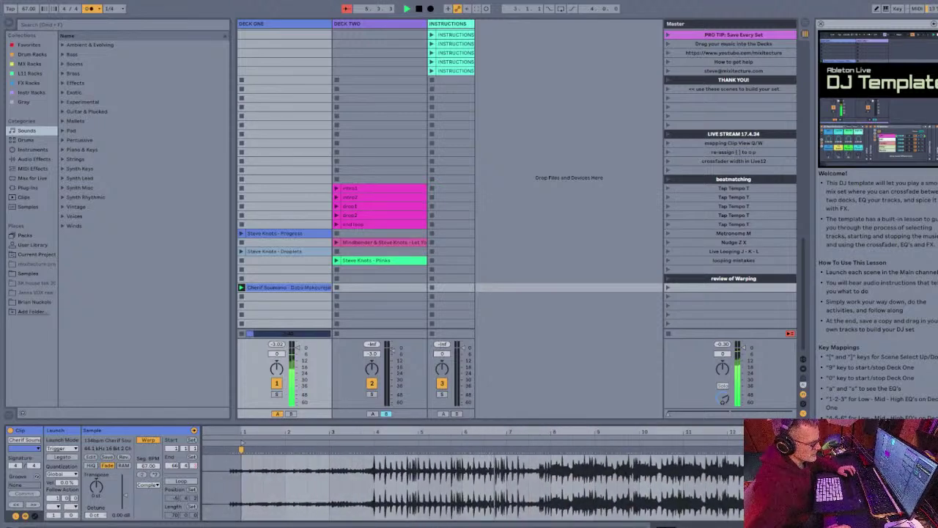
Step: Check the drum hits against the beat grid around bars 7 to 9 and stop playback
key("plus")
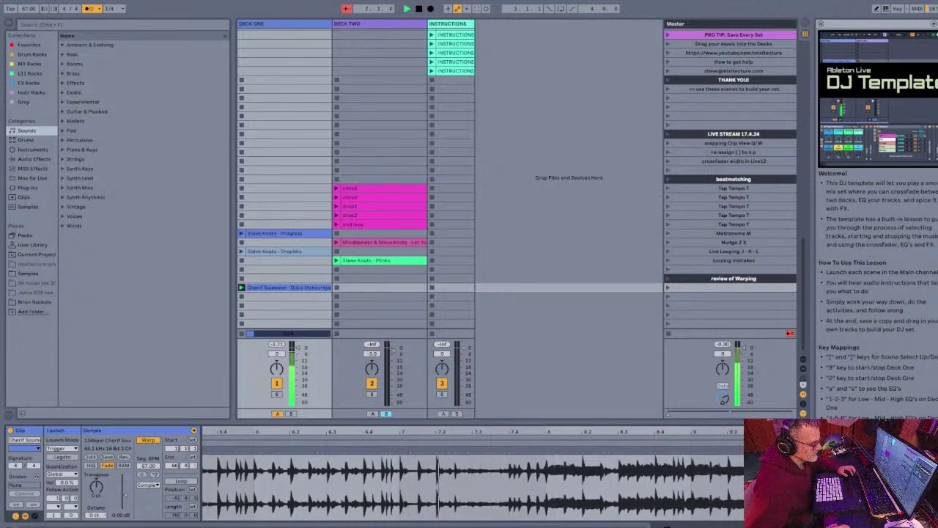
key("plus")
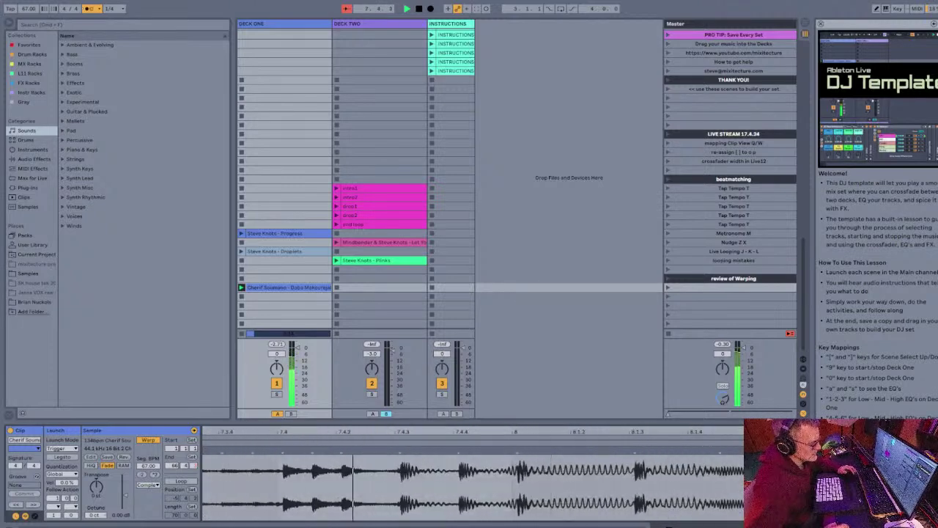
key("minus")
key("minus")
key("minus")
key("minus")
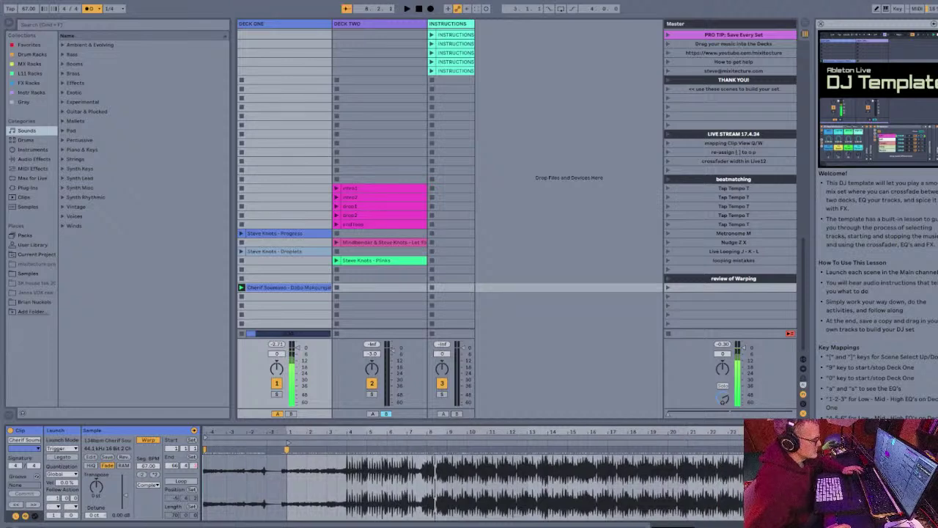
Step: Add a warp marker on the first drum hit near bar 4 and move it onto the bar 4 line
key("plus")
key("plus")
key("plus")
key("plus")
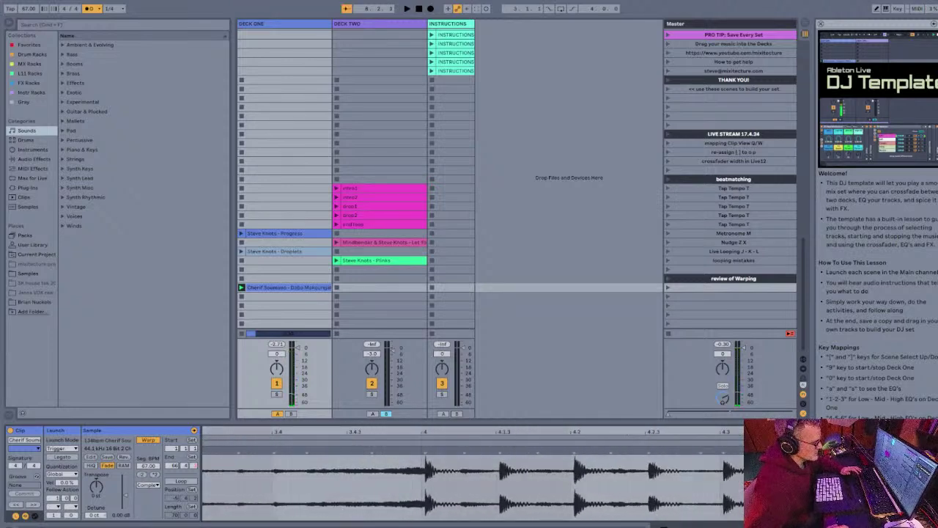
key("plus")
key("plus")
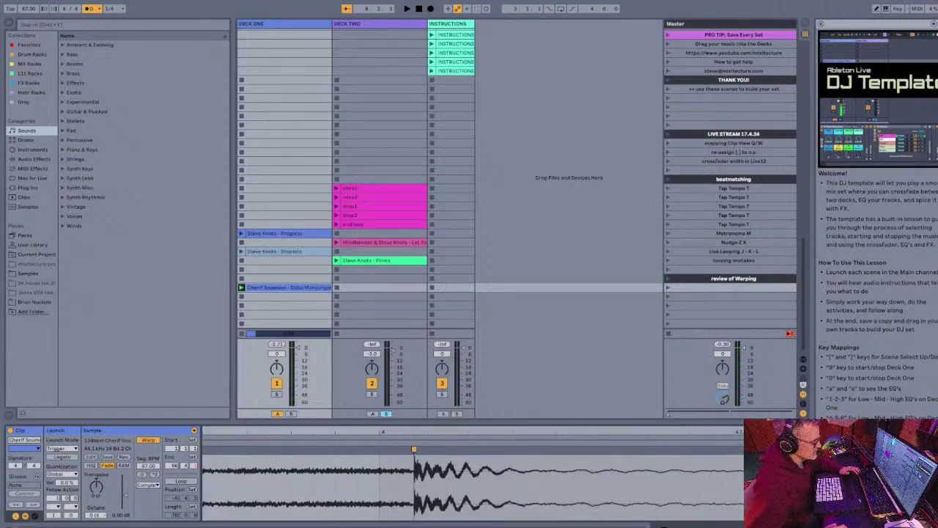
left_click_drag(414, 449, 380, 450)
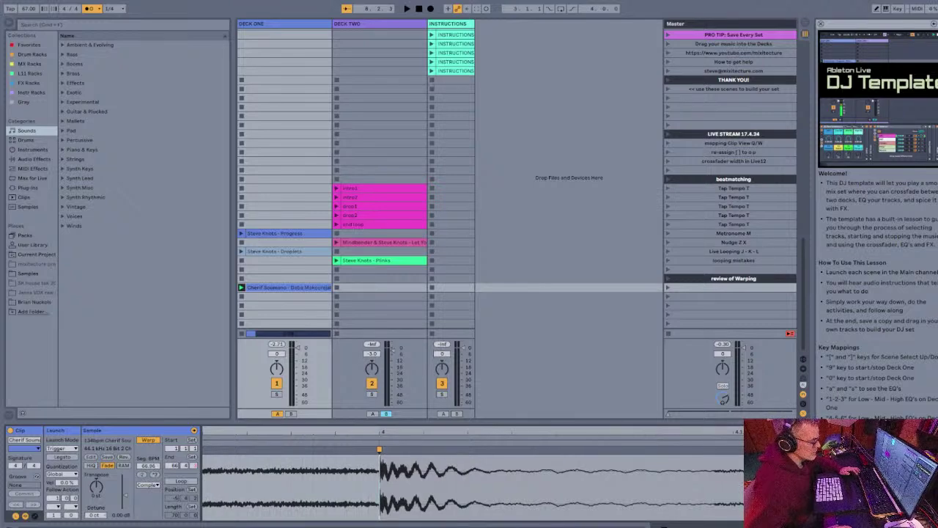
key("minus")
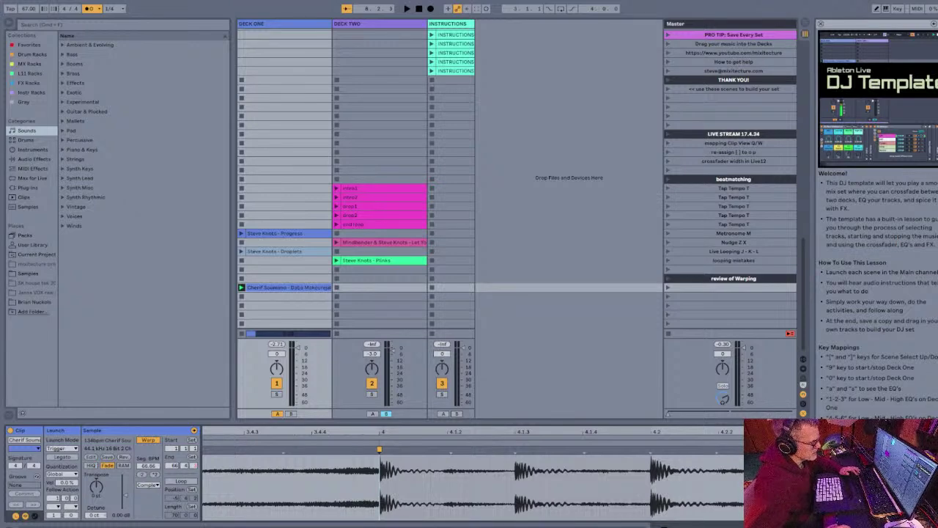
Step: Play the warped clip and check how the drum hits after bar 4 line up with the grid
key("space")
key("minus")
key("minus")
key("minus")
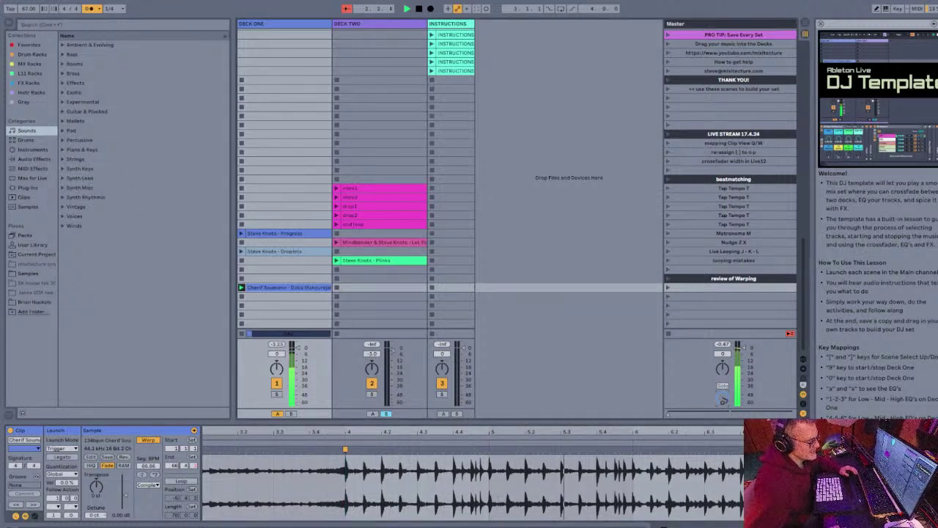
key("minus")
key("minus")
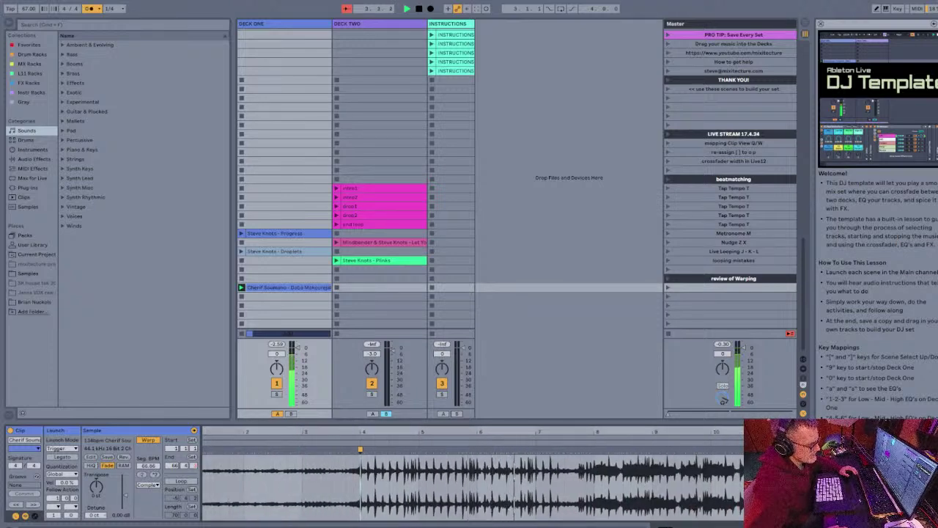
Step: Pin the drum hit at bar 8 to the grid with a warp marker and stop playback
key("plus")
left_click_drag(597, 432, 597, 506)
key("minus")
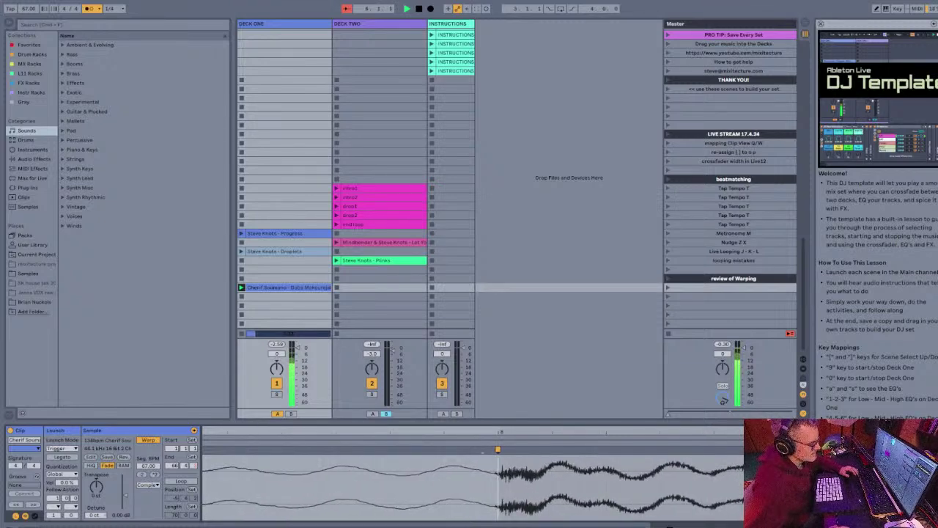
key("minus")
key("minus")
key("minus")
key("minus")
key("minus")
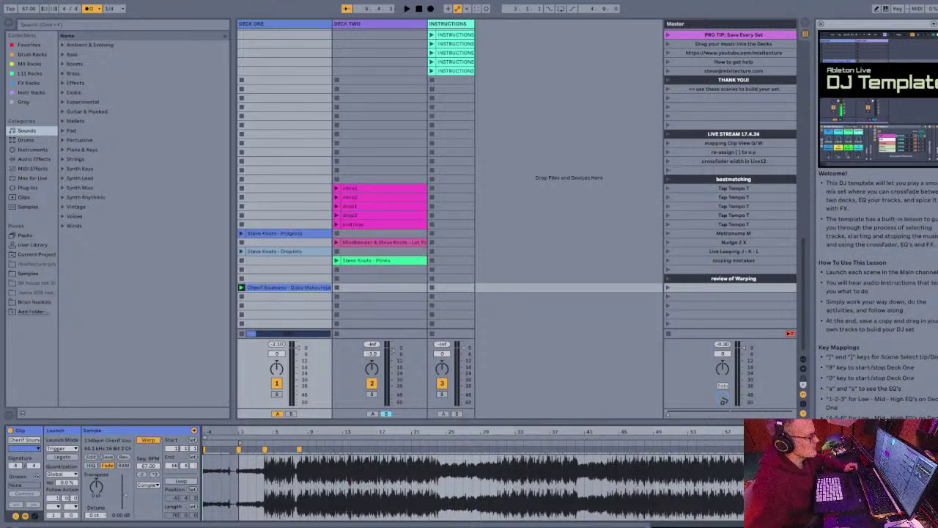
Step: Review the warp markers of the Deck Two clips from intro1 to end loop and reselect the Deck One clip being warped
left_click(367, 188)
left_click(367, 197)
left_click(366, 206)
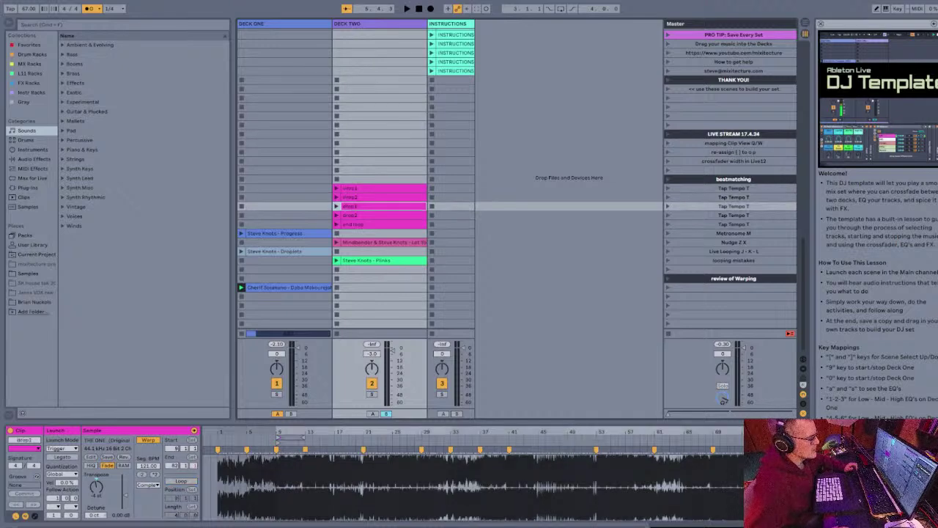
left_click(366, 216)
key("Down")
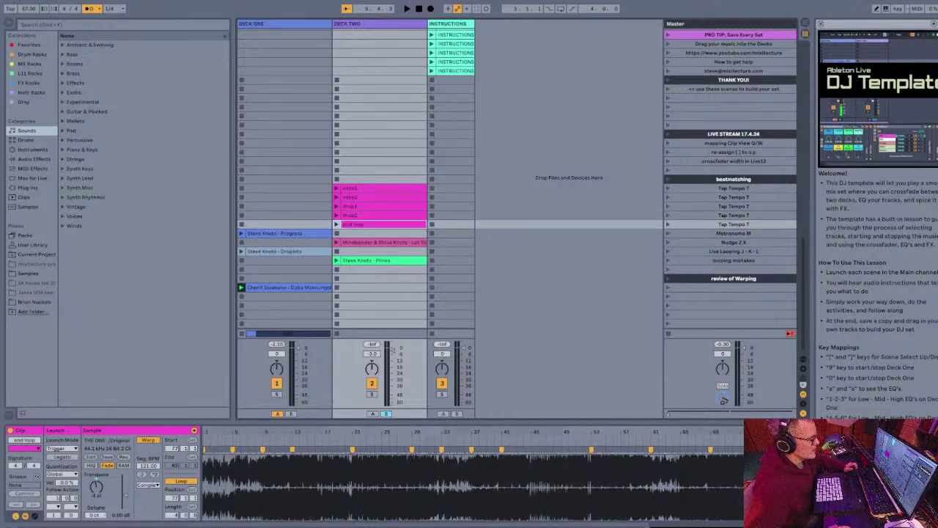
left_click(289, 288)
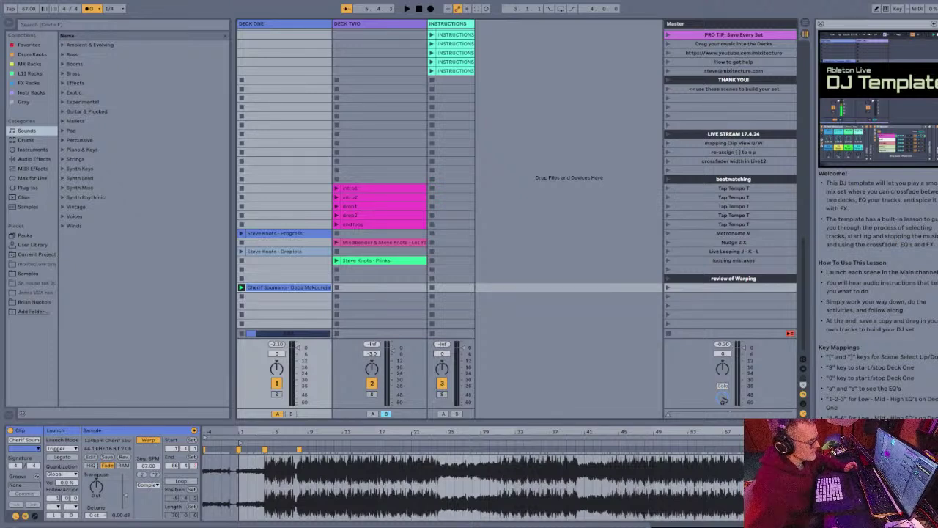
Step: Play the clip from about bar 29 with the metronome and check the beats against the grid around bars 27 to 33
left_click(485, 502)
key("m")
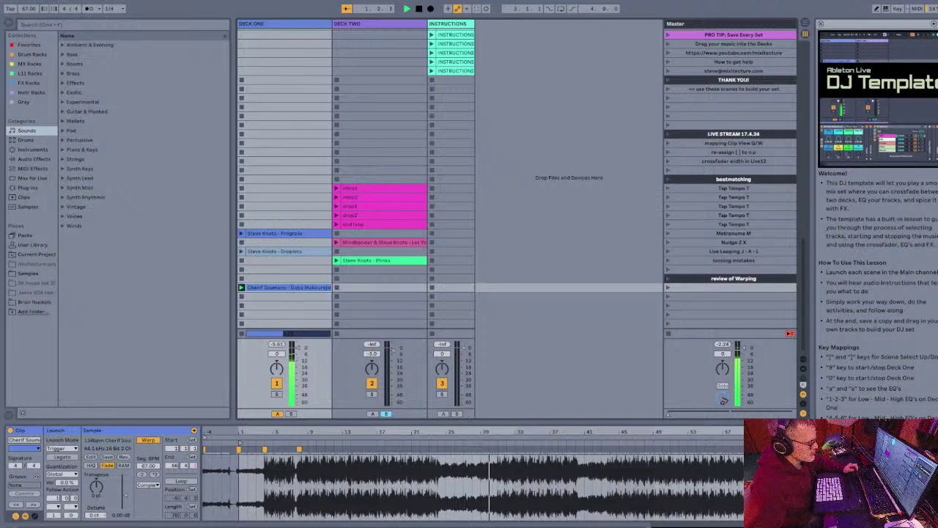
left_click_drag(495, 431, 495, 498)
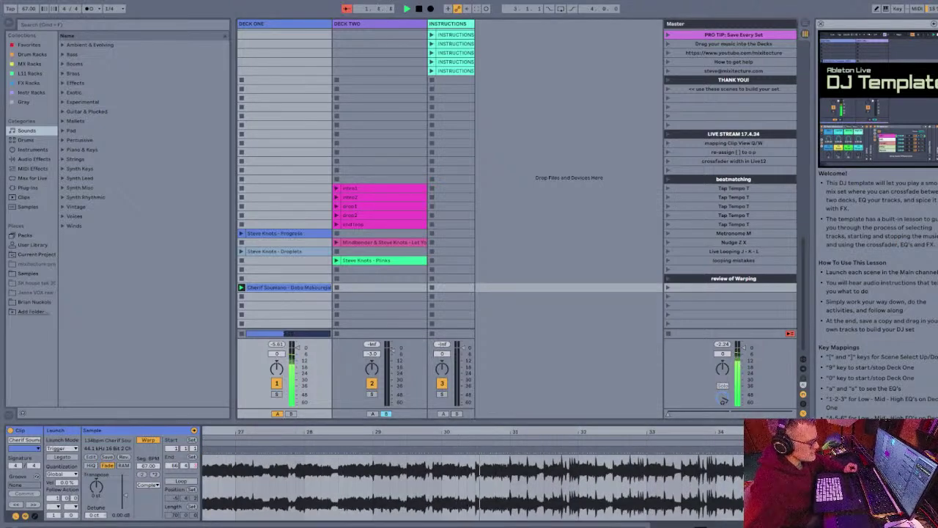
key("minus")
key("minus")
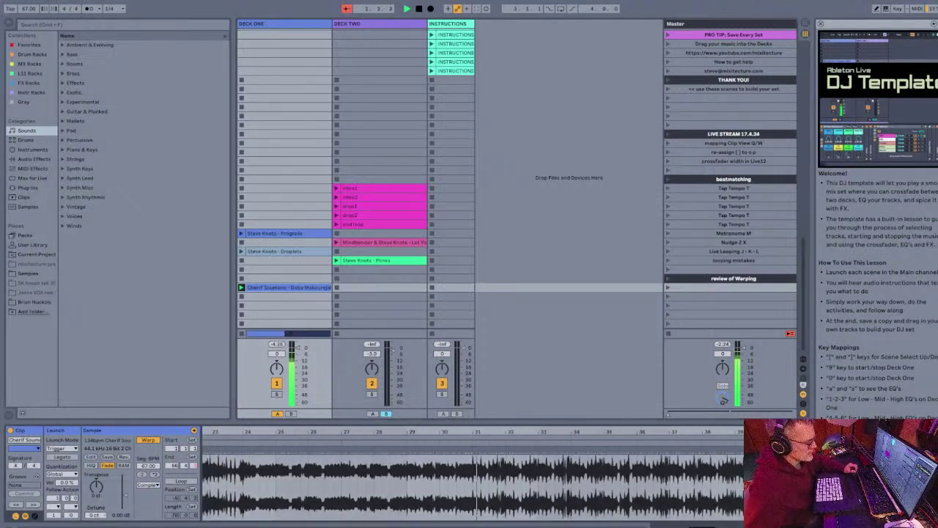
key("plus")
key("plus")
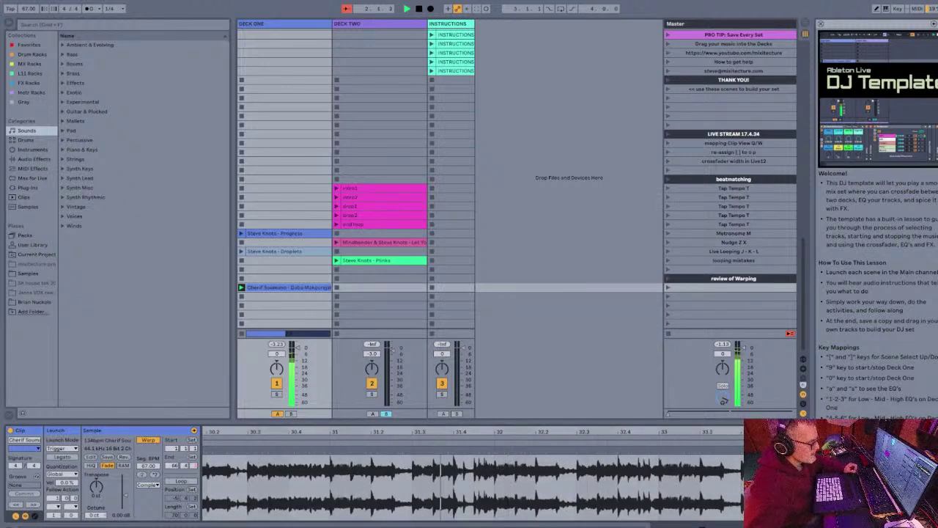
key("minus")
key("minus")
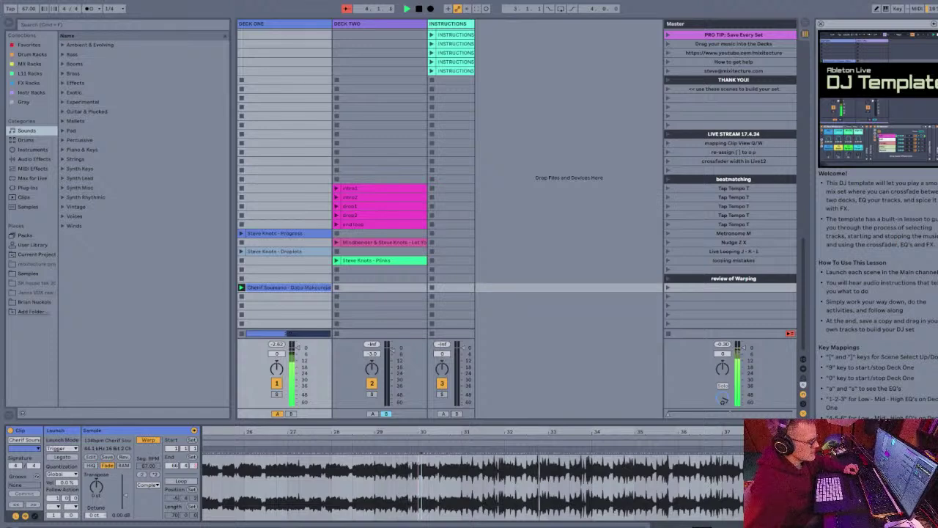
Step: Listen to the section around bar 30 against the metronome and compare its beats with the grid across bars 22 to 38
left_click_drag(421, 469, 448, 468)
key("minus")
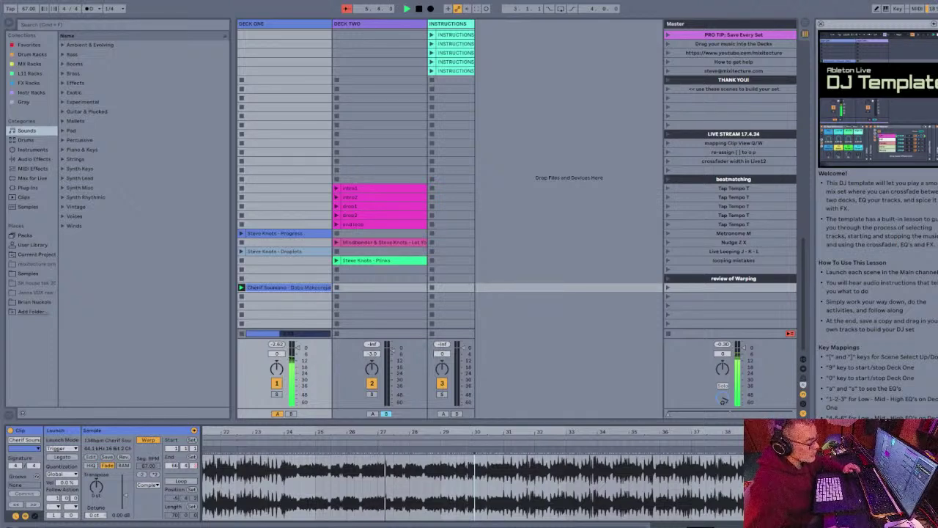
key("minus")
key("minus")
key("minus")
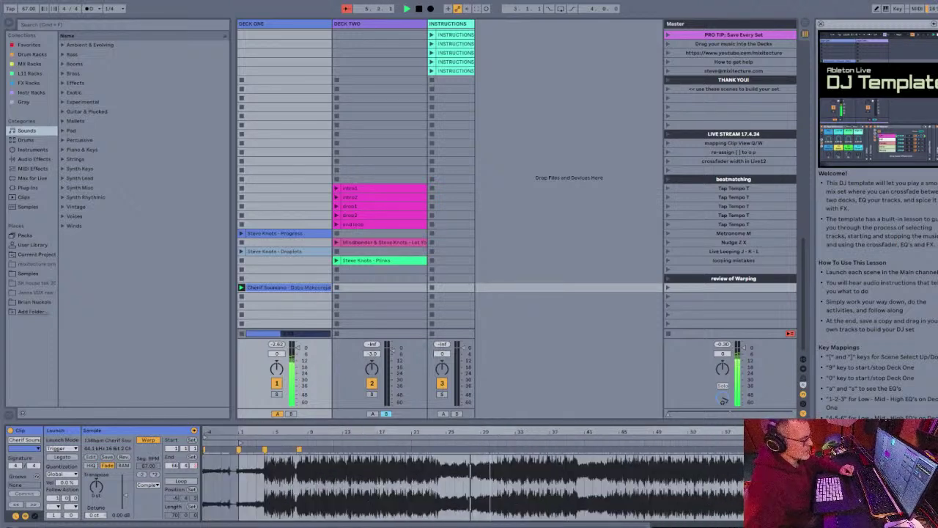
key("plus")
key("plus")
key("plus")
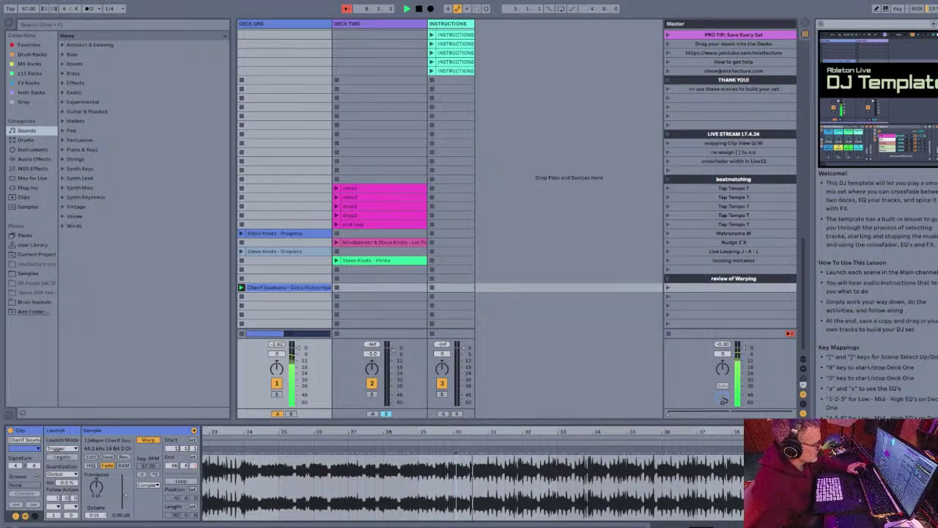
key("a")
key("shift+Tab")
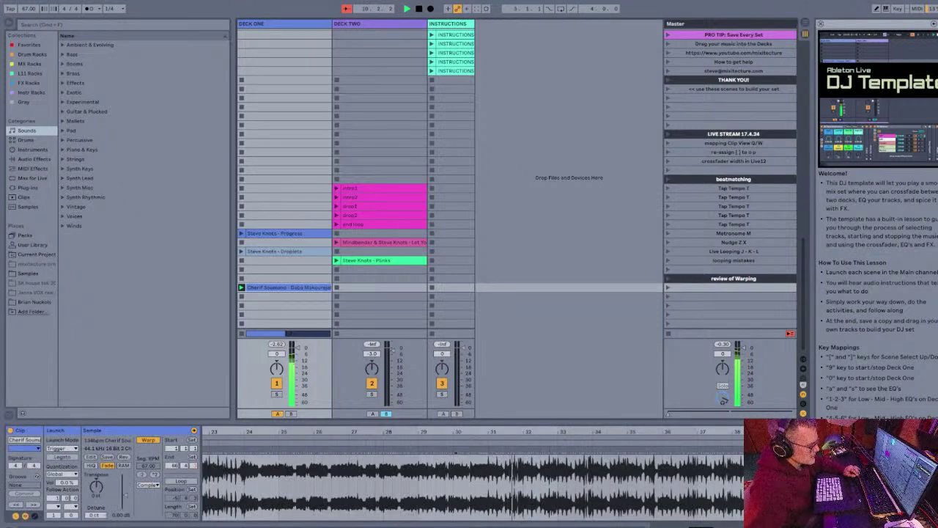
Step: Stop playback, add a warp marker on the hit just after bar 31 and move it onto the bar 31 line
scroll(488, 477, "up", 5)
key("plus")
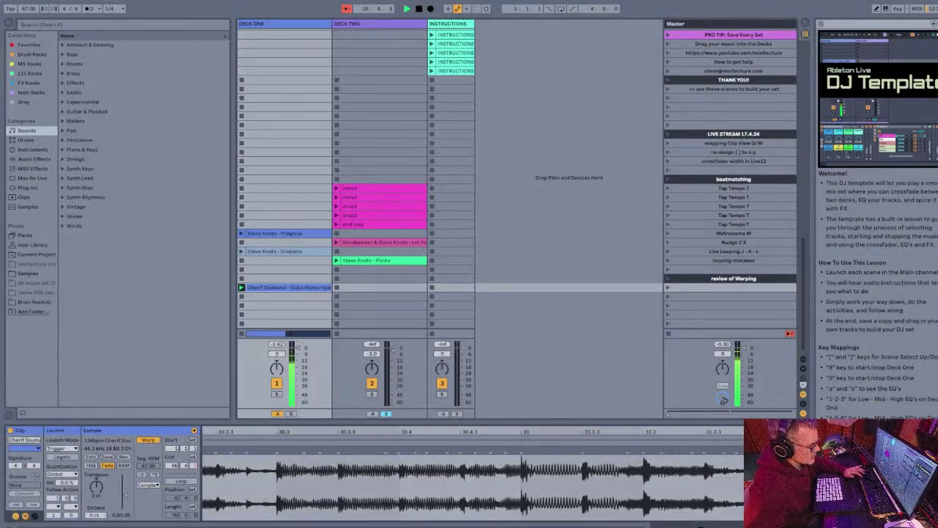
key("plus")
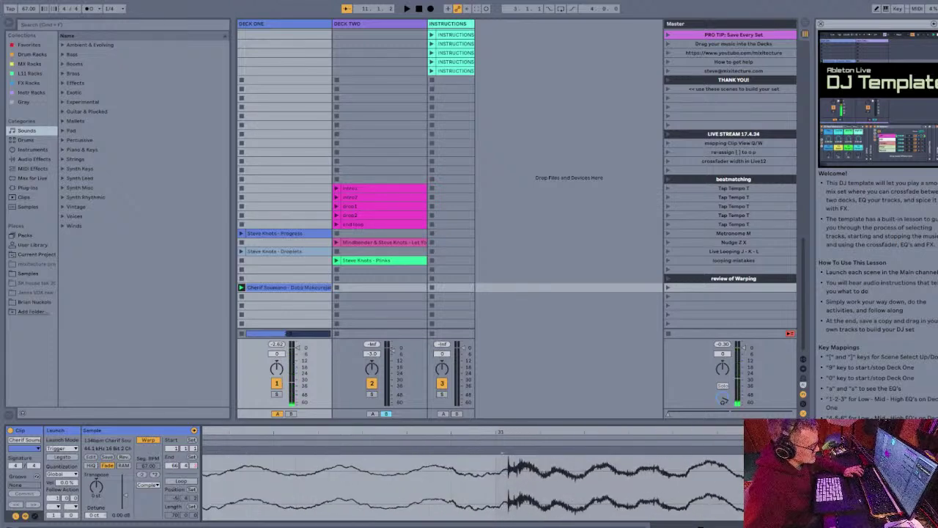
scroll(505, 476, "up", 3)
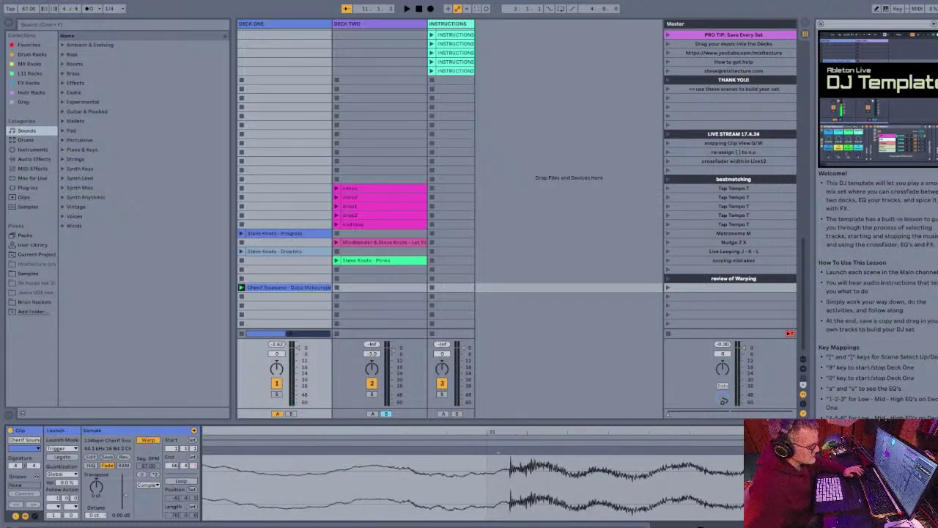
double_click(510, 450)
left_click_drag(510, 450, 487, 450)
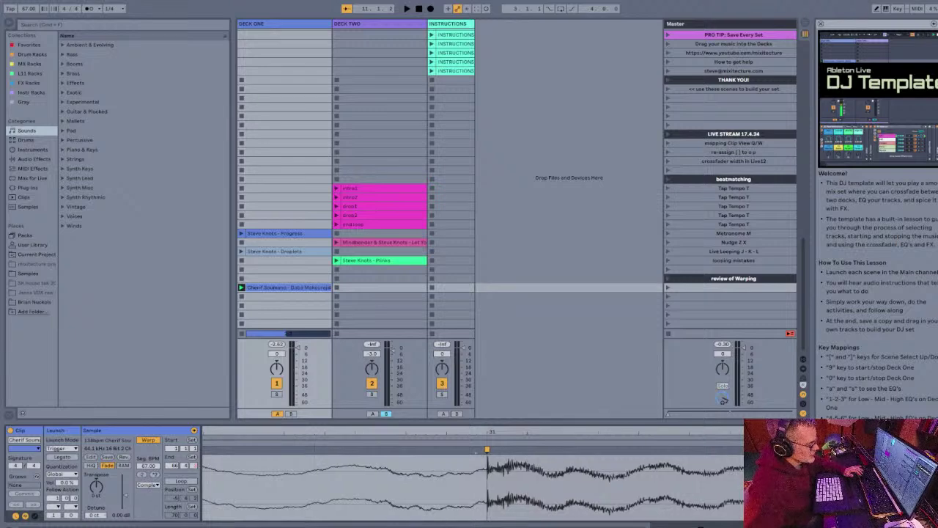
key("minus")
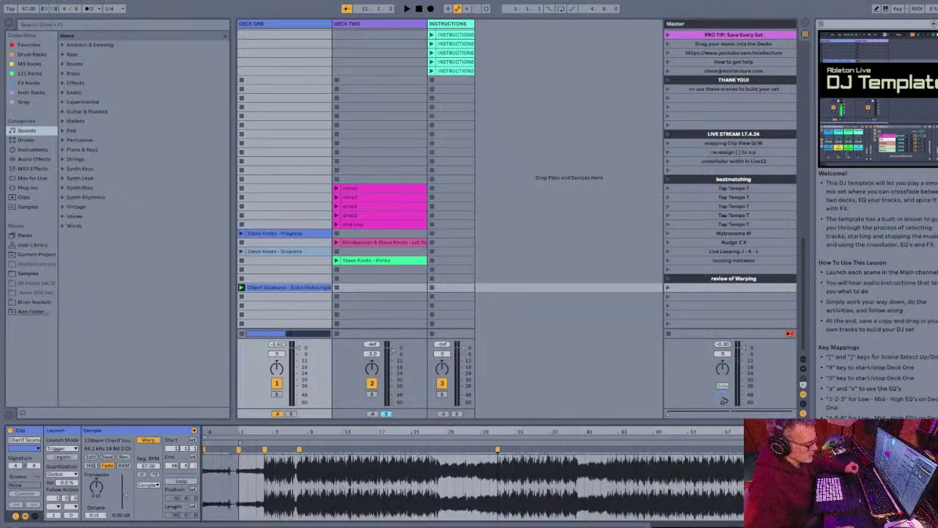
Step: Play the clip's late section around bars 52 to 62 to compare its beats with the metronome
left_click_drag(777, 432, 778, 506)
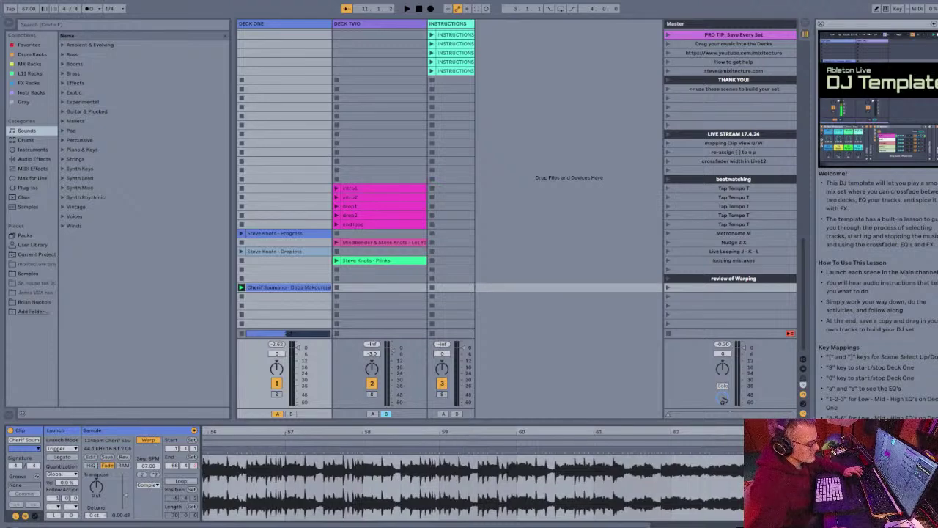
key("minus")
key("minus")
key("minus")
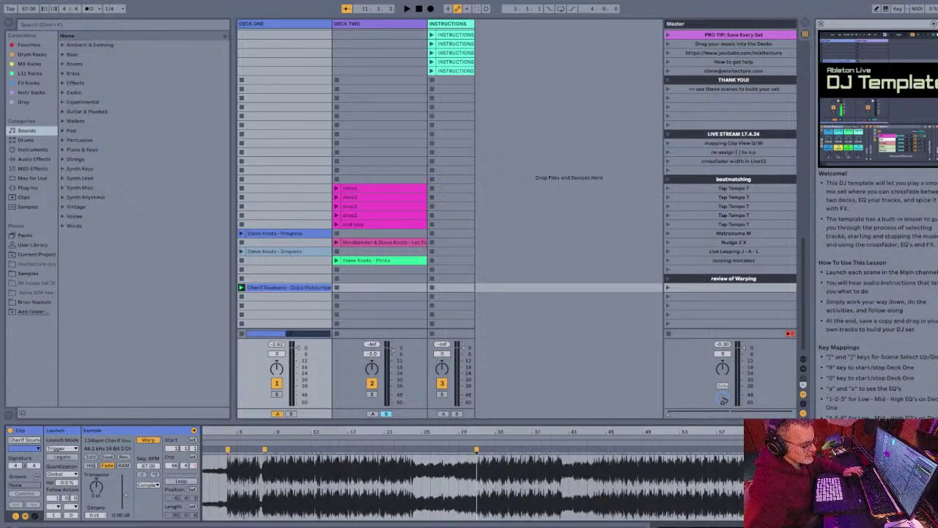
key("plus")
key("plus")
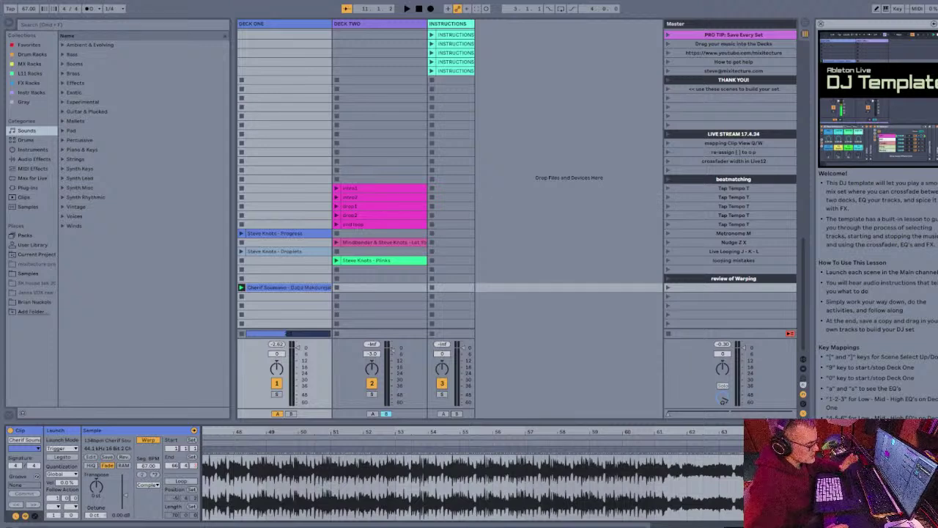
key("space")
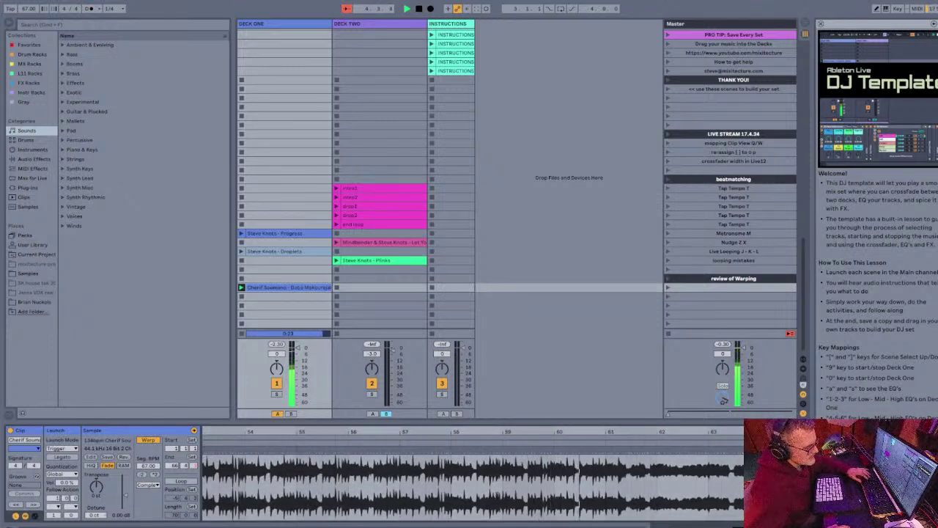
Step: Set a warp marker on the drum hit at bar 61 and stop playback
scroll(618, 476, "up", 5)
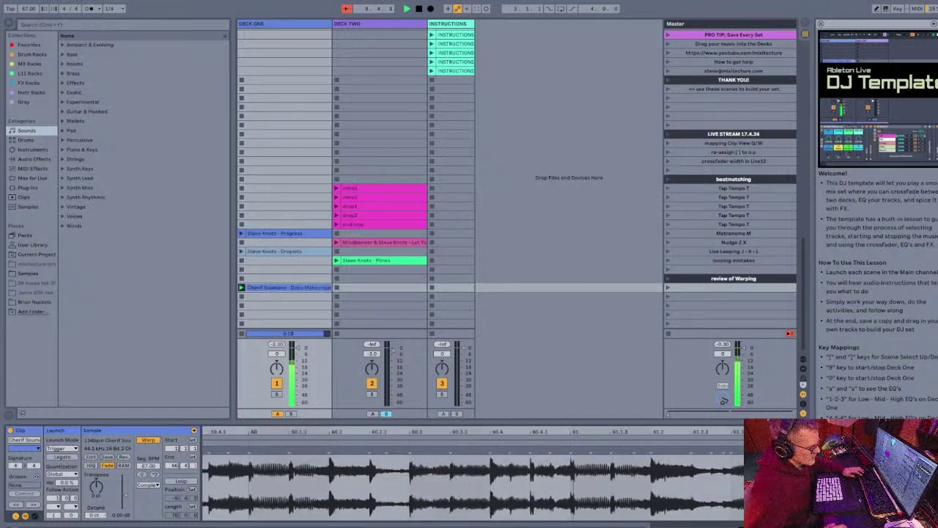
key("plus")
key("plus")
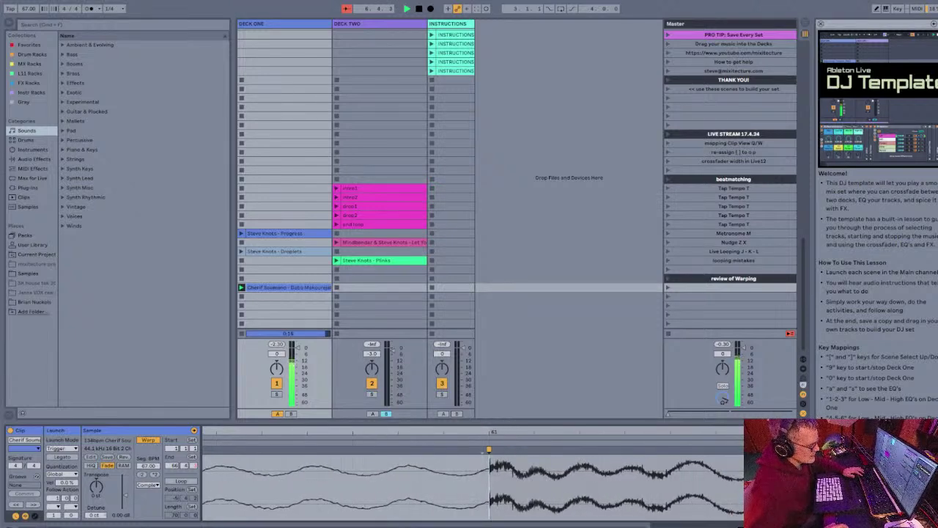
scroll(490, 477, "down", 10)
key("space")
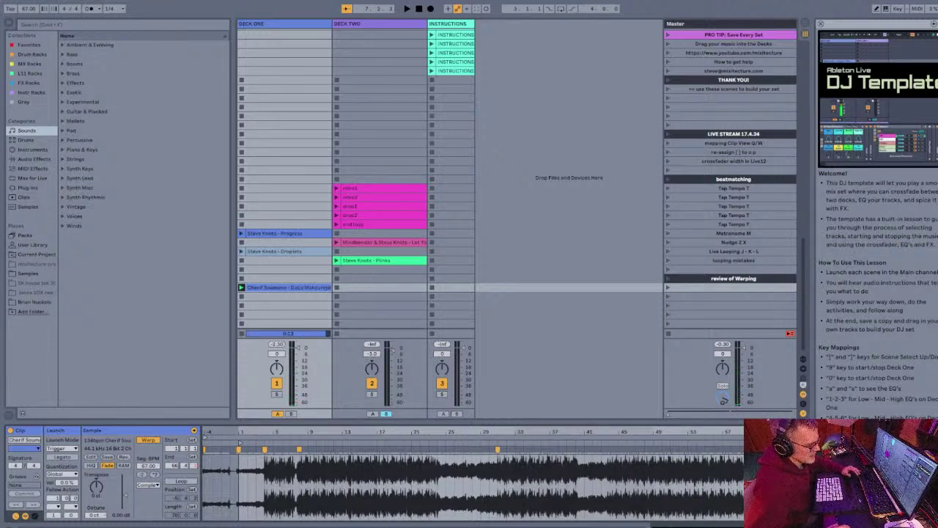
Step: Play the clip from about bar 42 and check how the hit at bar 44 lines up with the grid
left_click(603, 502)
scroll(619, 491, "up", 10)
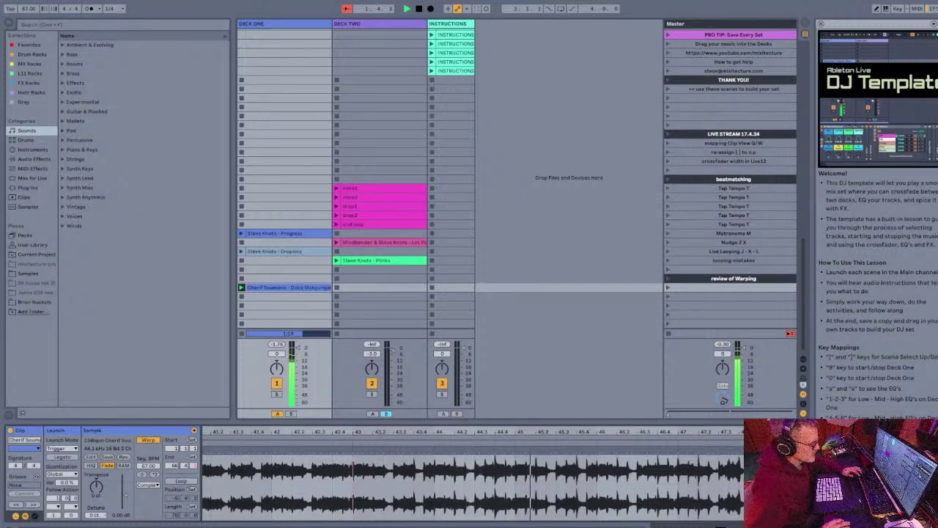
left_click_drag(440, 432, 440, 503)
key("plus")
key("plus")
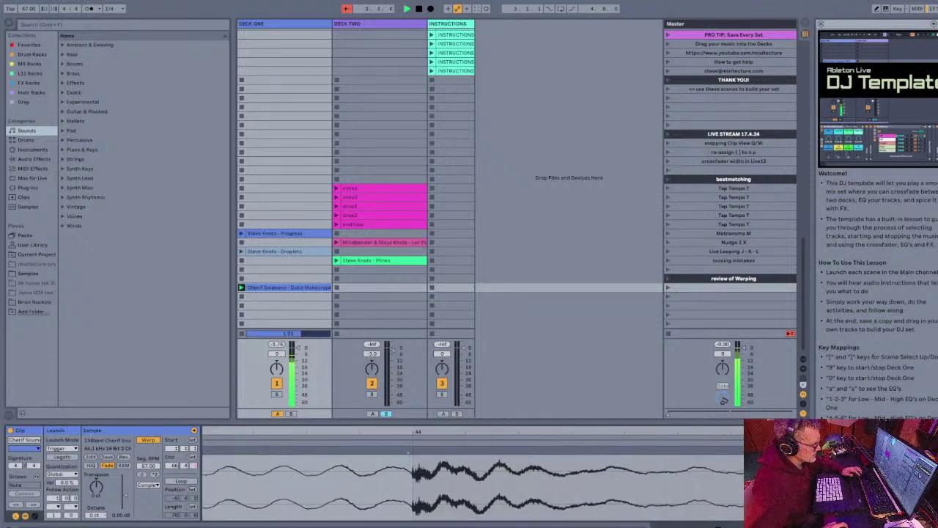
left_click_drag(414, 431, 414, 484)
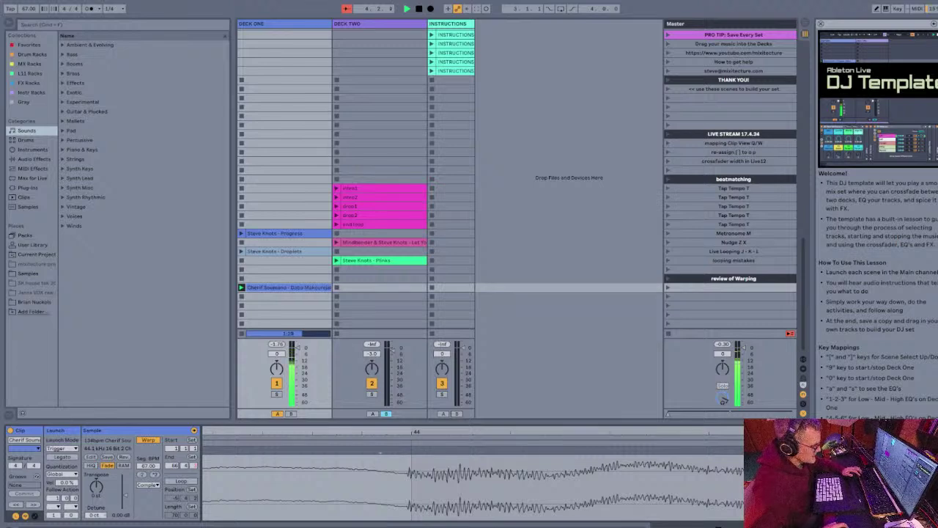
Step: Add a warp marker on the drum hit at bar 44 and align it with the bar 44 line
key("plus")
double_click(399, 450)
left_click_drag(399, 450, 415, 450)
key("minus")
key("minus")
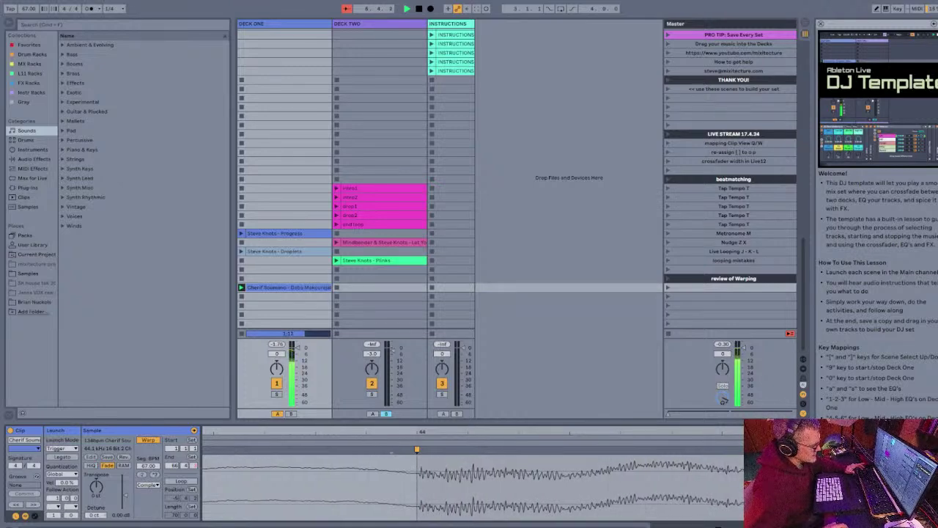
key("minus")
key("minus")
key("minus")
key("minus")
key("minus")
key("minus")
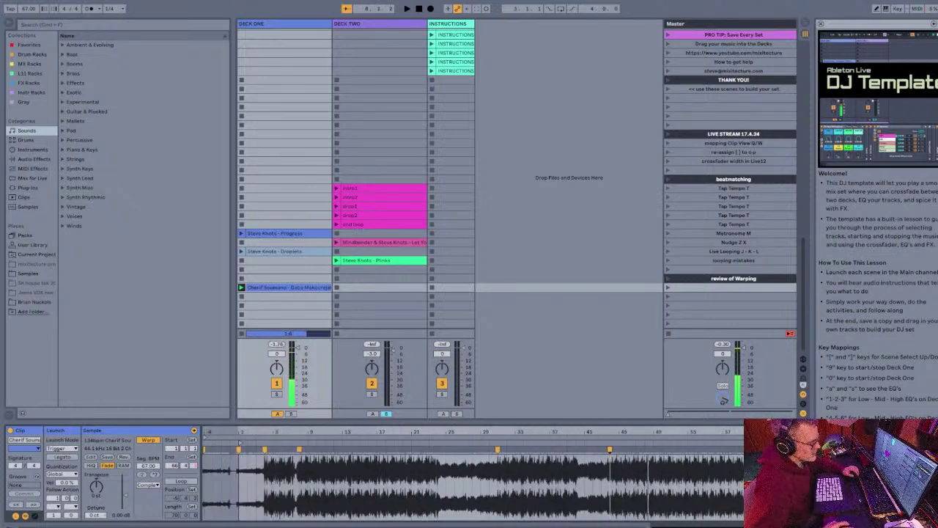
Step: Play the clip around bars 22 to 24 to compare its beats with the metronome
key("plus")
key("plus")
key("plus")
key("plus")
key("plus")
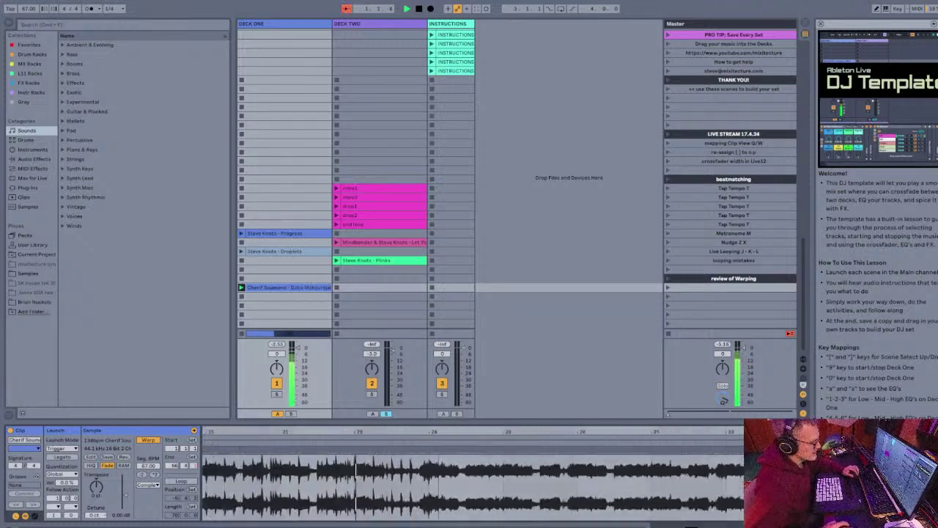
key("minus")
key("minus")
key("minus")
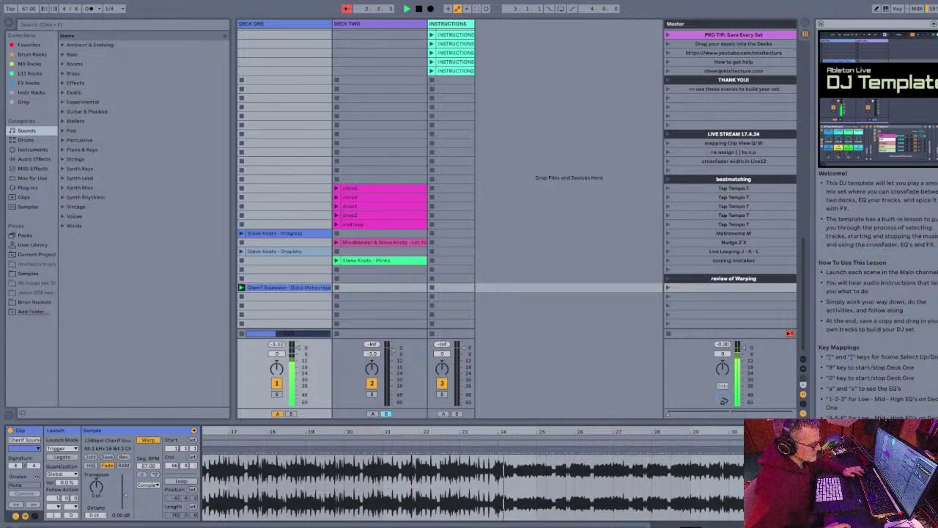
Step: Stop playback and pin the drum hit at bar 24 to the bar line with a warp marker
key("plus")
key("plus")
key("plus")
key("plus")
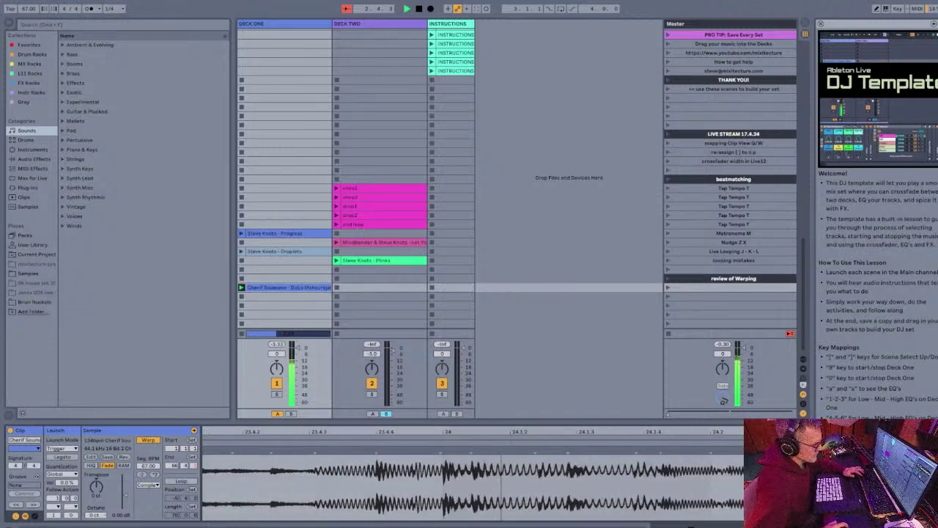
key("plus")
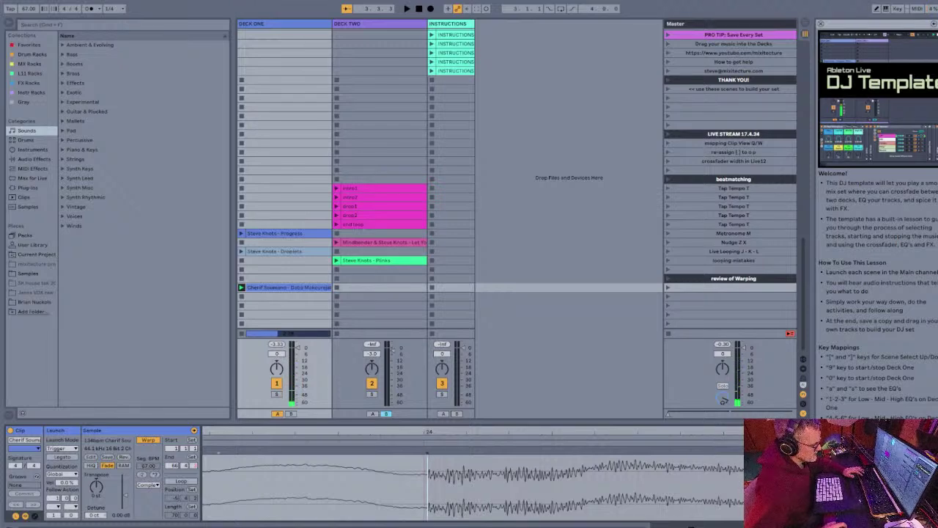
double_click(427, 450)
left_click_drag(427, 450, 425, 449)
key("minus")
key("minus")
key("minus")
key("minus")
key("minus")
key("minus")
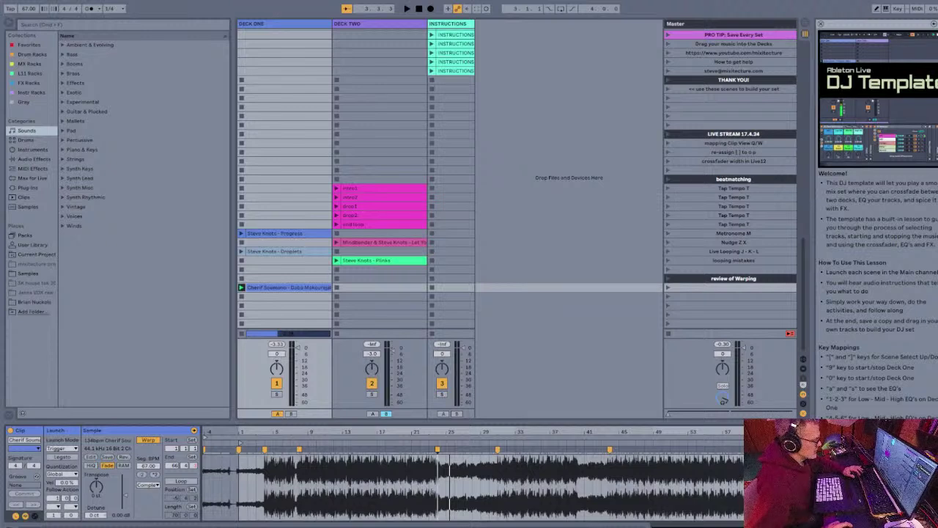
Step: Briefly play the warped clip from around bar 8 and duplicate it four times into the Deck One slots below
key("space")
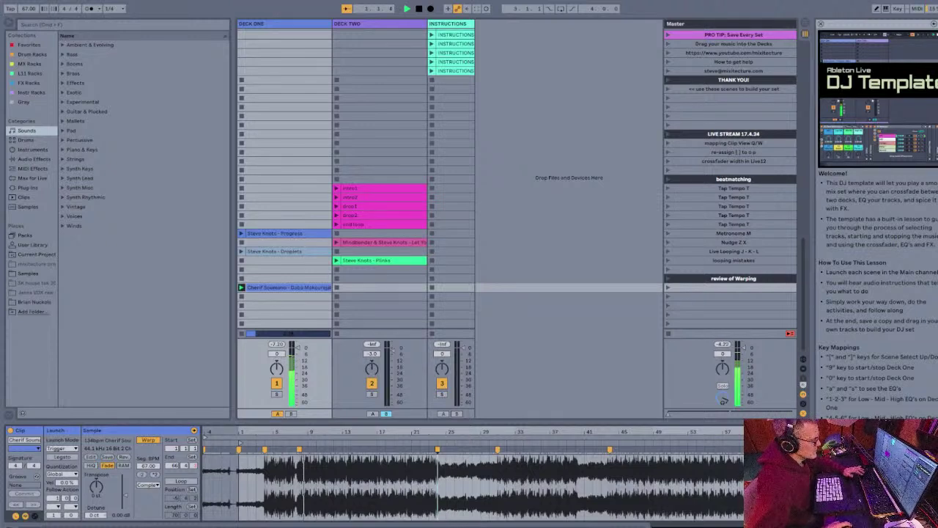
key("space")
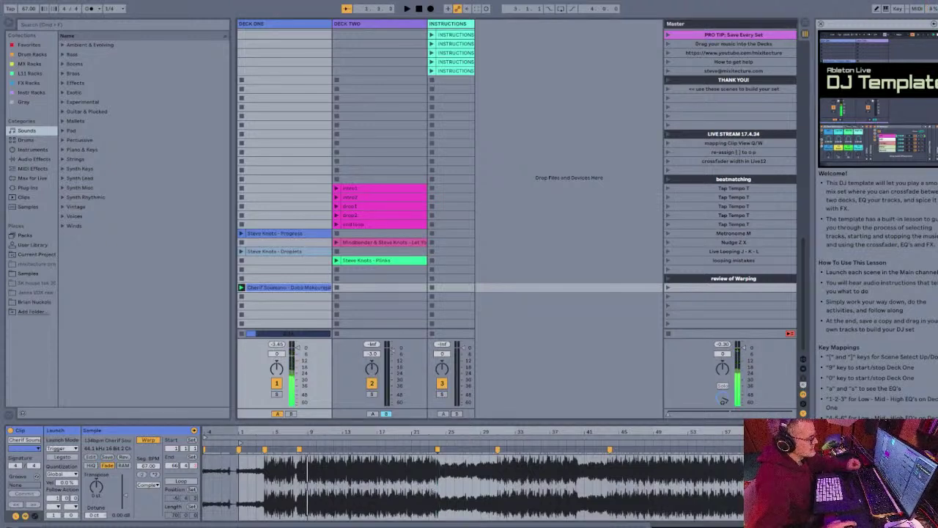
key("ctrl+d")
key("ctrl+d")
key("ctrl+d")
key("ctrl+d")
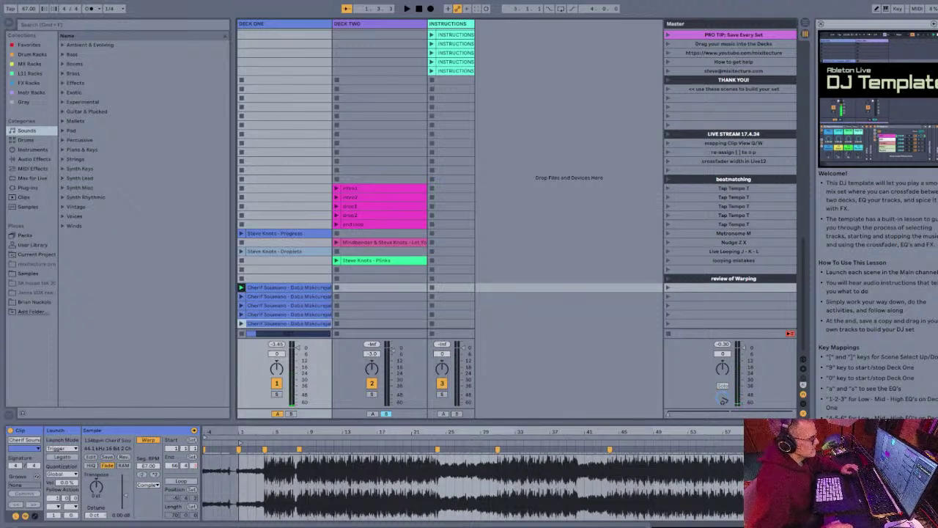
Step: Set the top clip copy to start at -4.1.1, play it and turn on looping
left_click(286, 287)
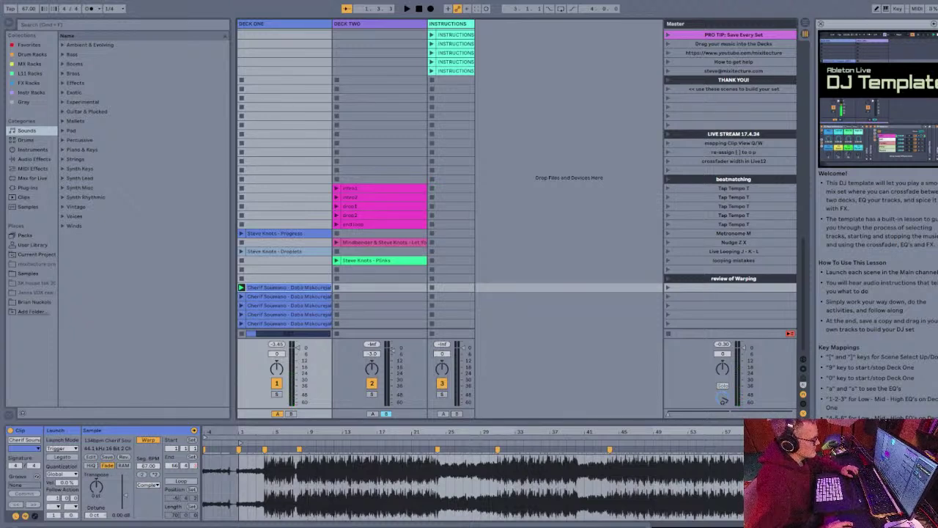
key("space")
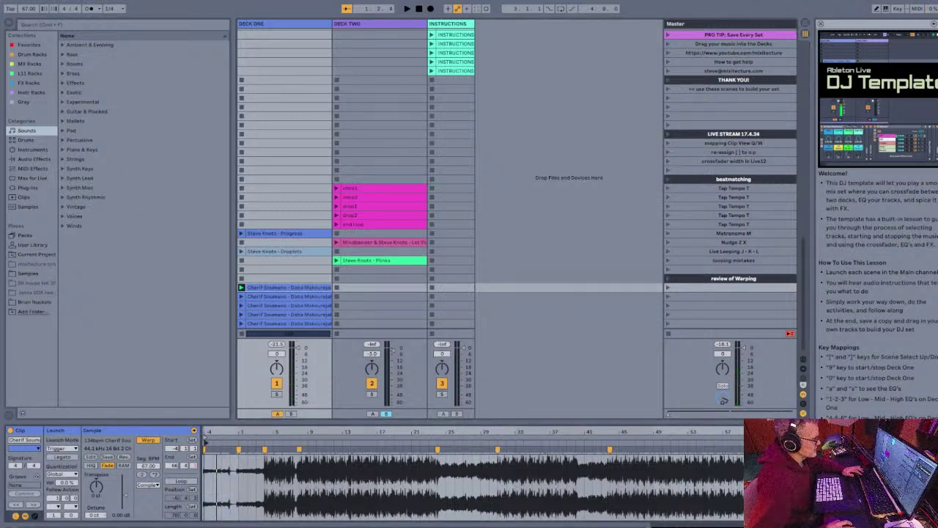
key("space")
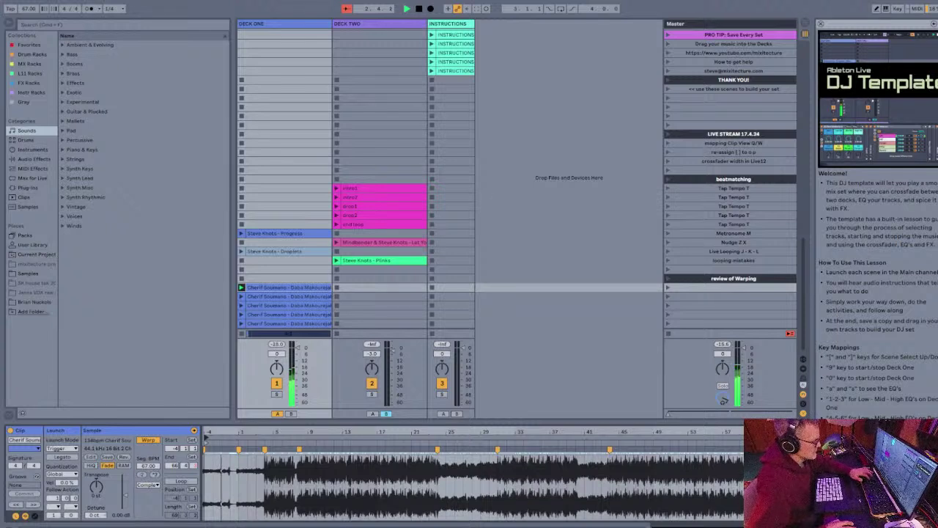
key("j")
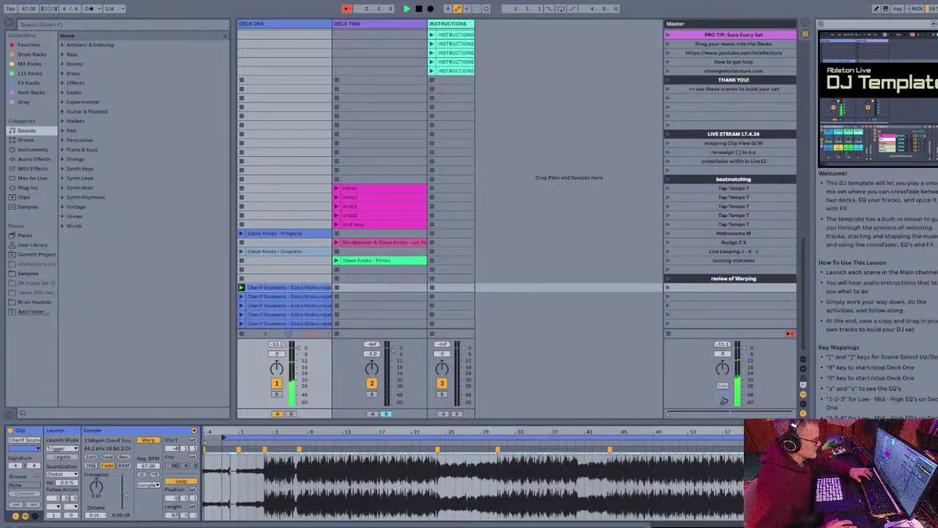
Step: Move the top clip's loop back to start at bar -4 and lengthen it to 4 bars
key("plus")
key("plus")
key("plus")
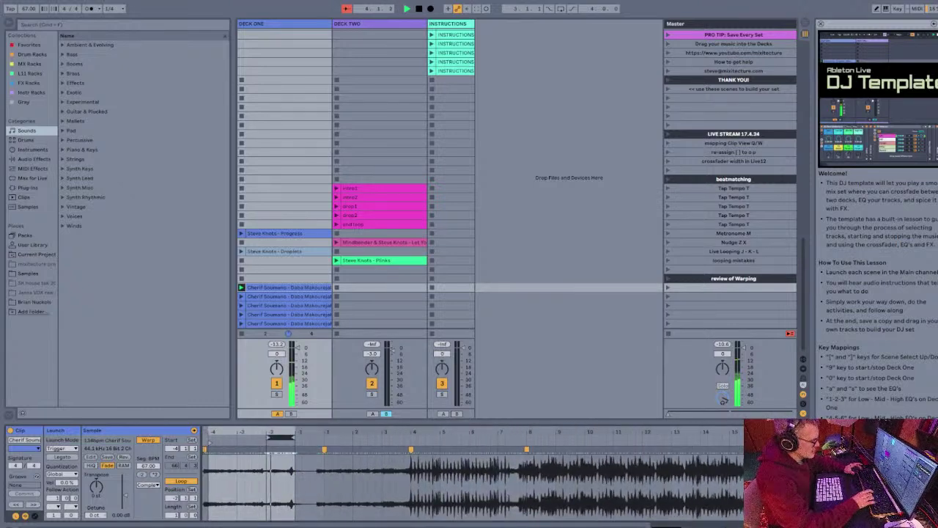
key("Left")
key("super+Up")
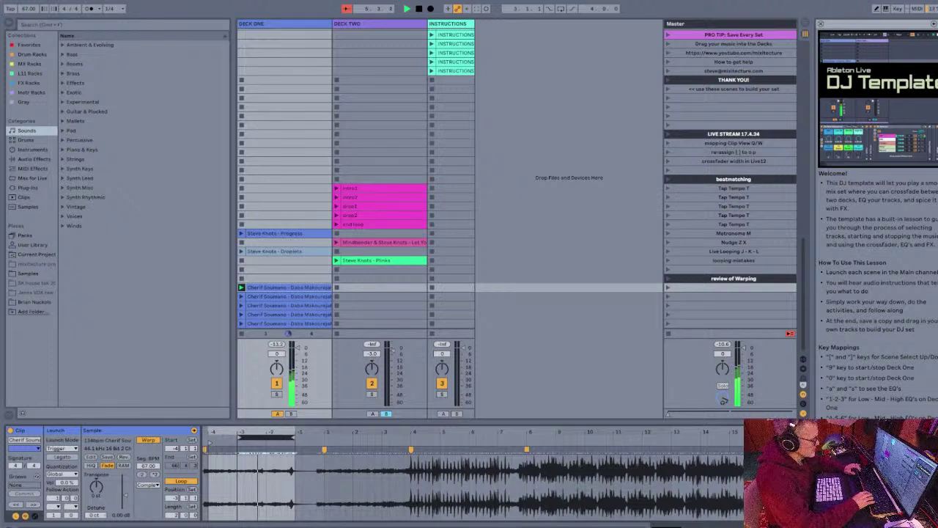
key("Left")
key("Left")
key("Left")
key("Left")
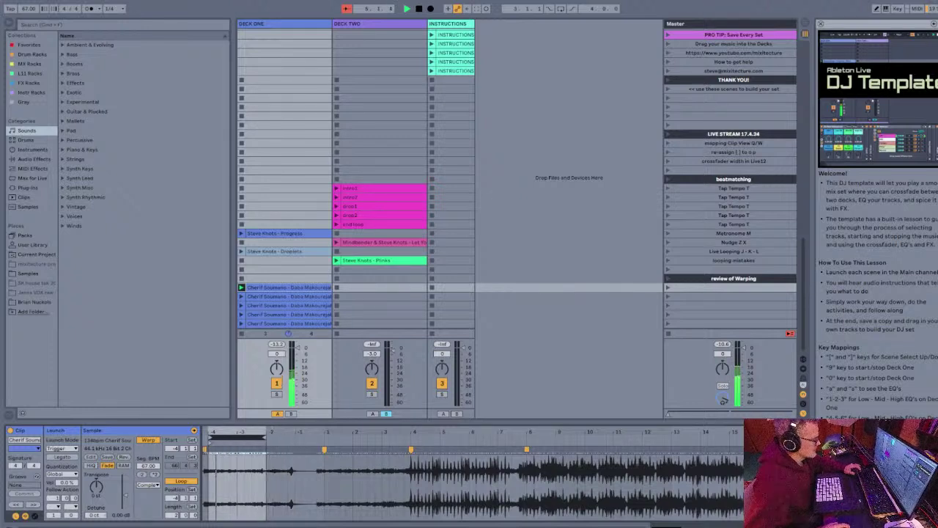
key("super+Up")
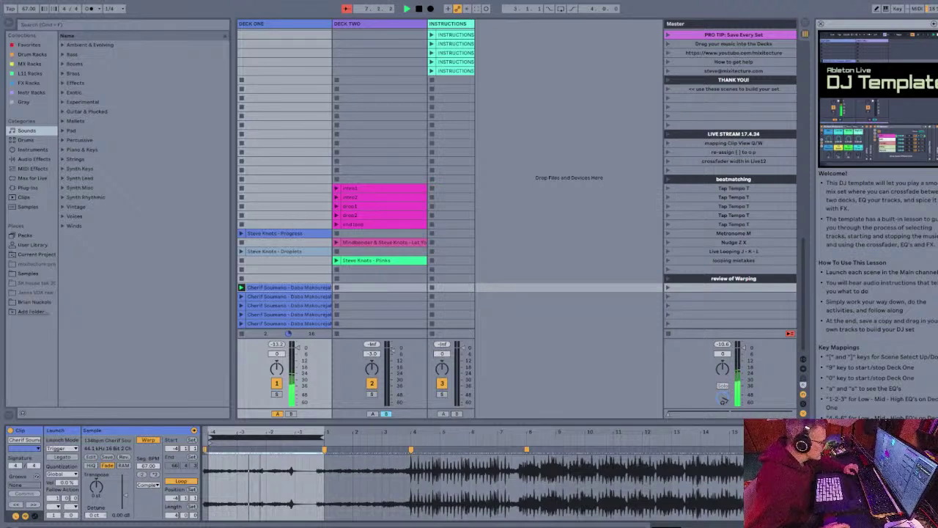
Step: Move the warp marker at the very beginning of the top clip toward the bar -4 line
key("plus")
key("plus")
key("plus")
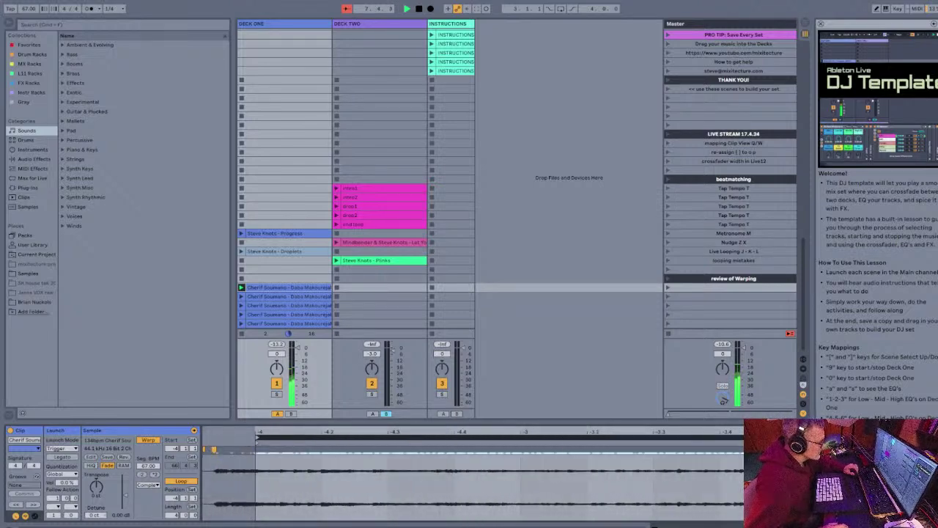
left_click_drag(214, 449, 255, 450)
key("minus")
key("minus")
key("minus")
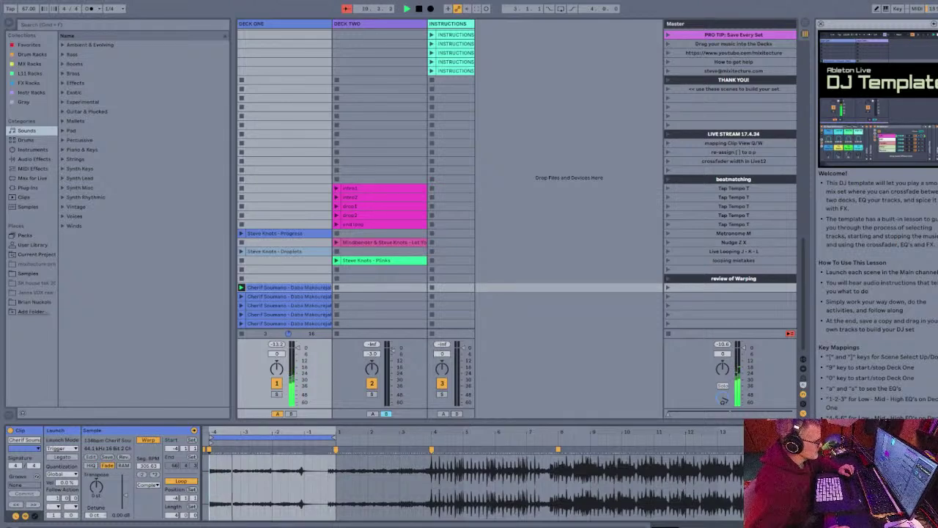
Step: Shift the top clip's 4-bar loop and start marker slightly earlier to the beginning of the audio and stop playback
key("plus")
key("plus")
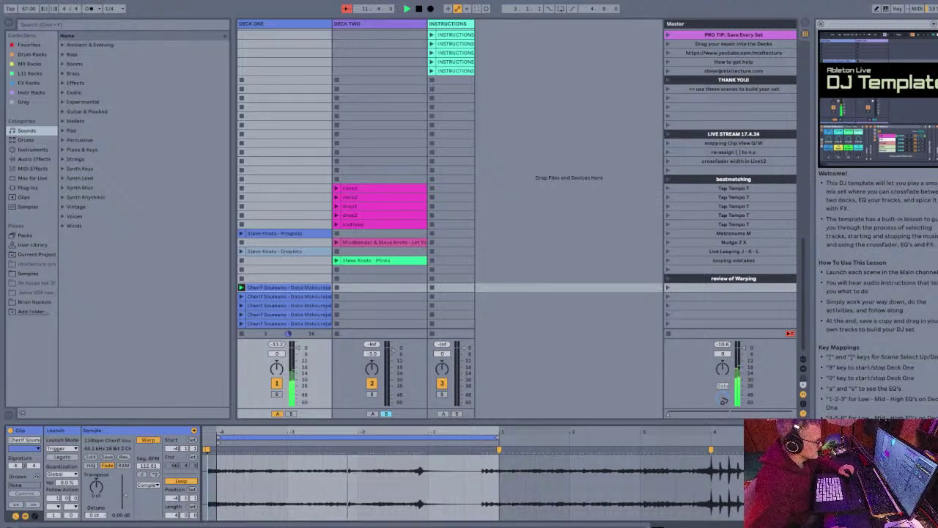
left_click_drag(357, 438, 349, 438)
left_click_drag(218, 443, 209, 443)
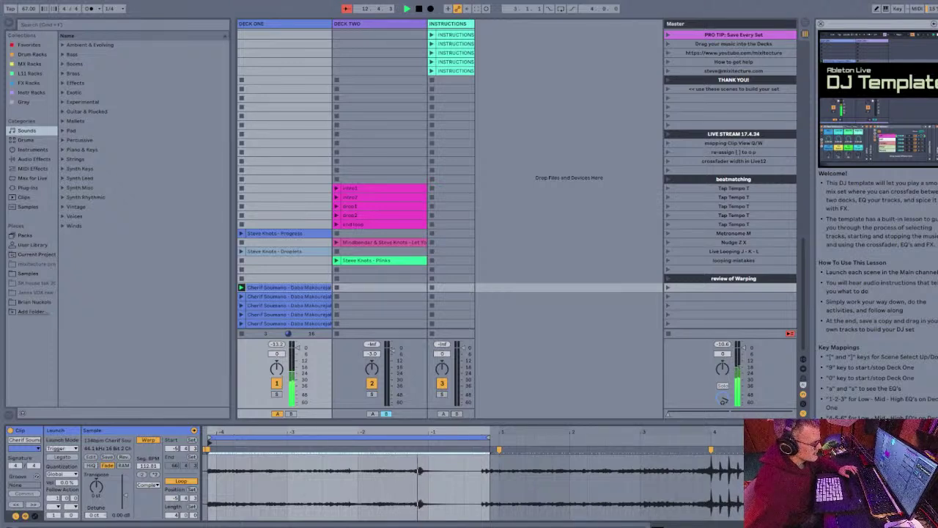
key("Left")
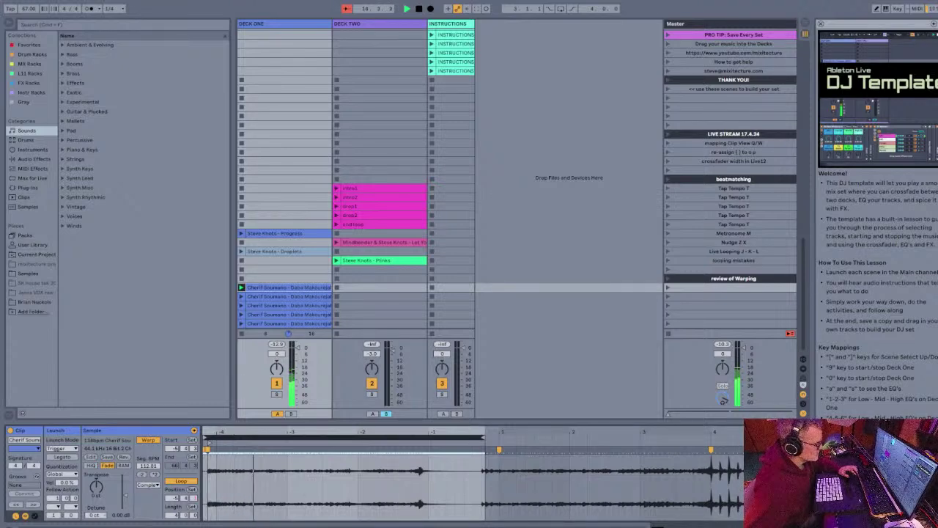
scroll(473, 480, "down", 5)
key("space")
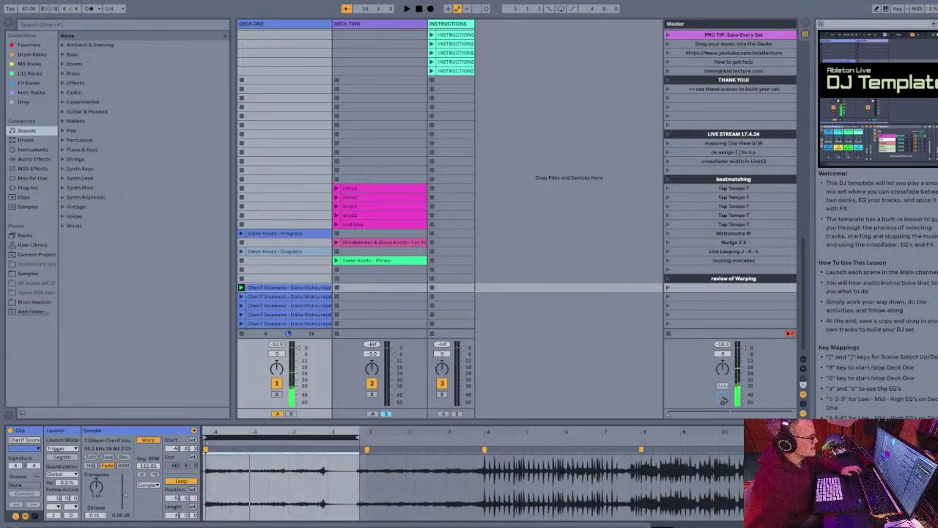
Step: Launch the second clip copy with a 3-bar loop from bar 1, and launch the third copy from bar 8
left_click(241, 296)
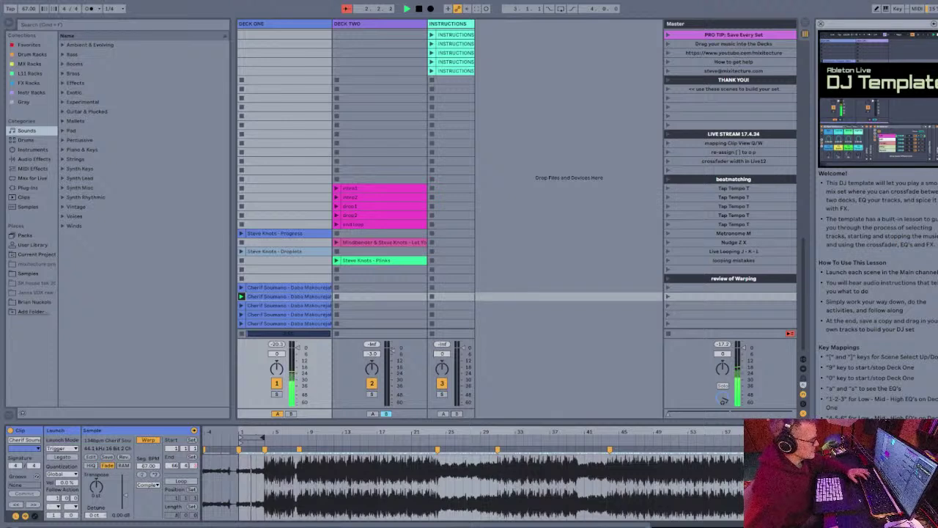
key("l")
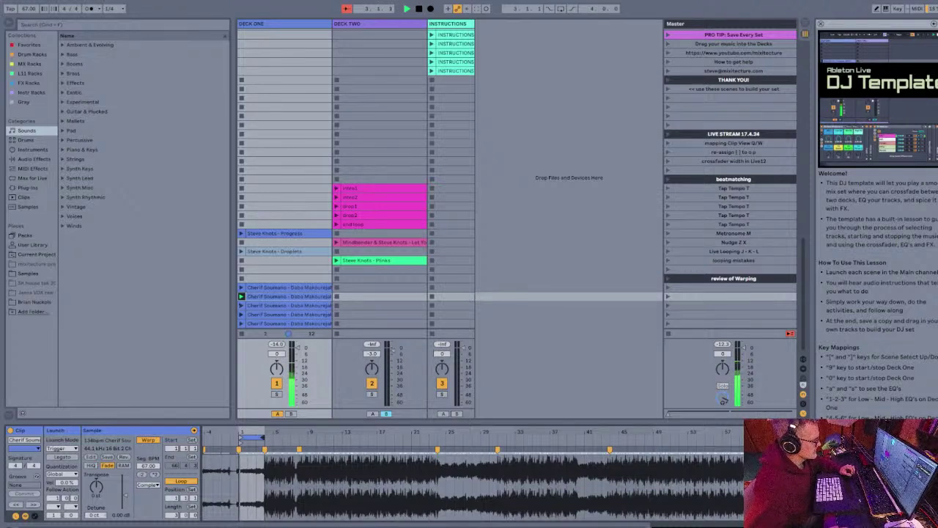
left_click_drag(247, 432, 331, 469)
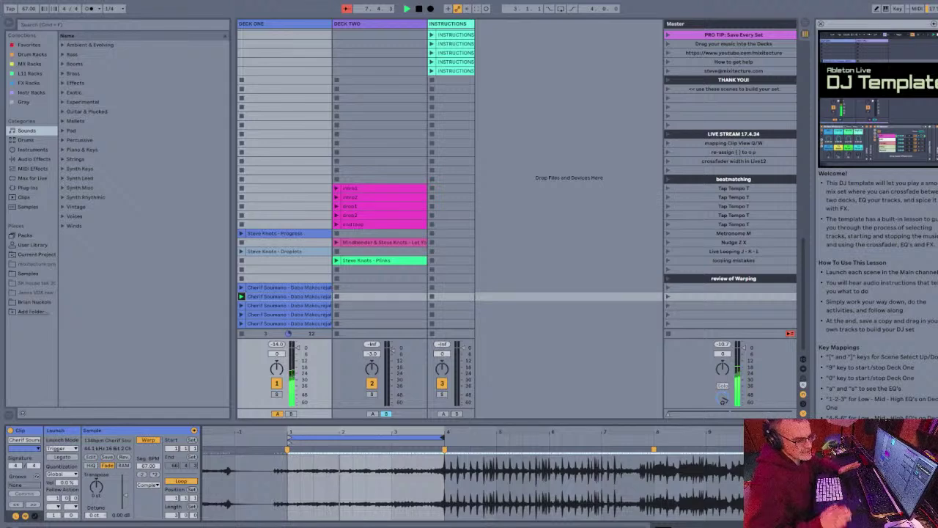
key("Down")
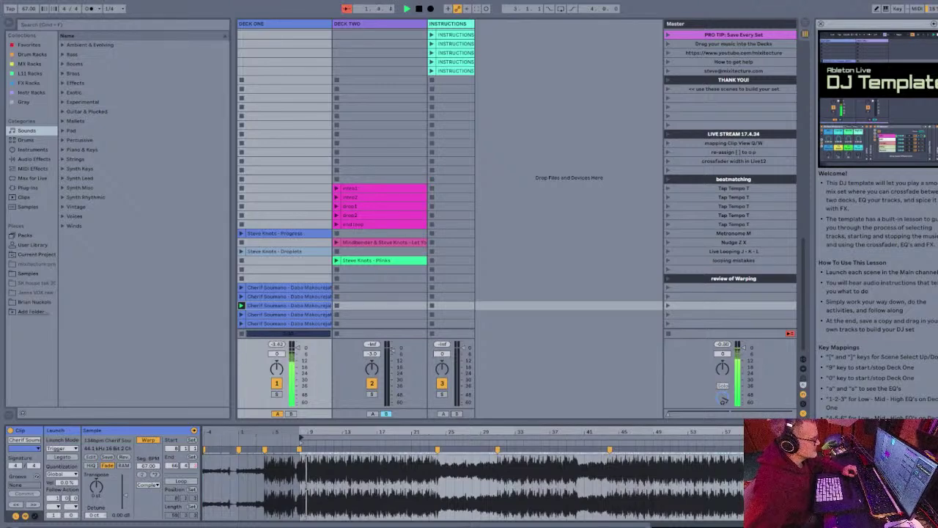
Step: Rename the first of the duplicated clips in Deck One as "Intro 1"
key("Up")
key("Up")
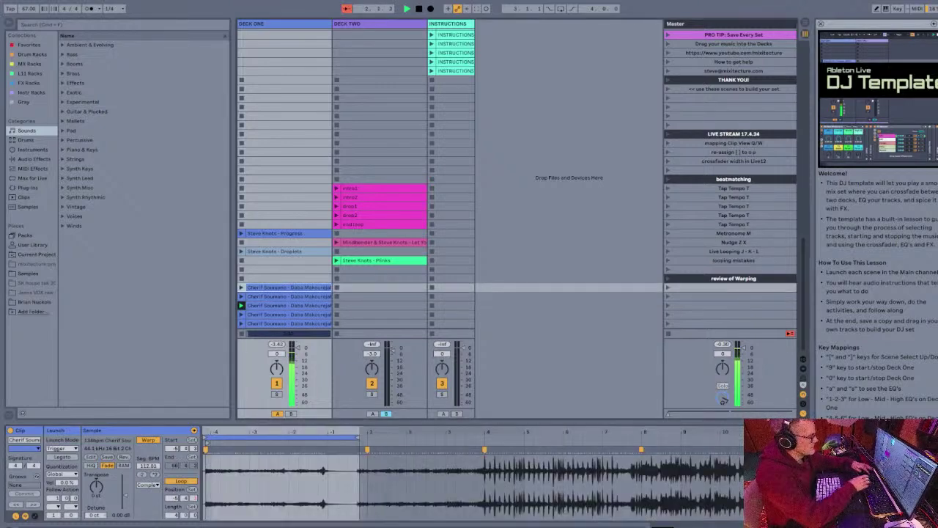
type("Intro")
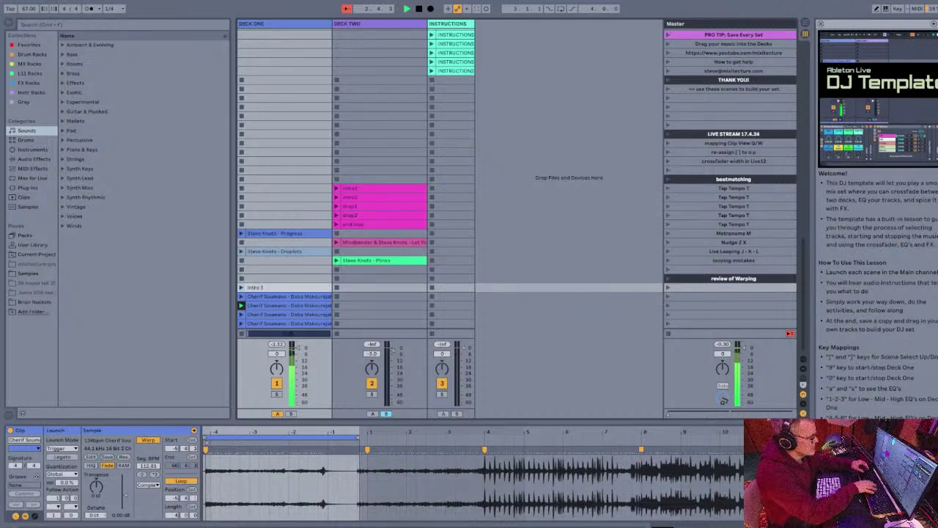
type(" 1")
key("Return")
Step: Rename the second of the duplicated clips as "Intro loop"
key("Down")
key("ctrl+r")
type("I")
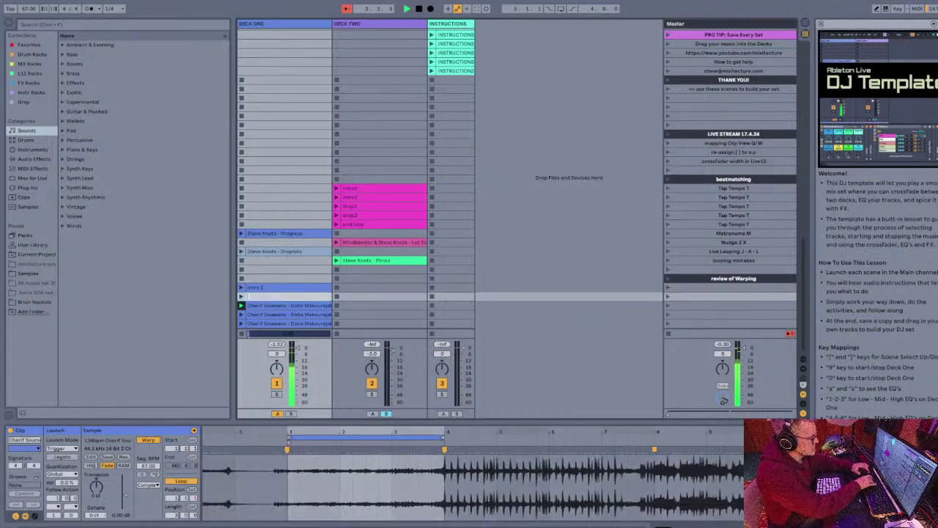
key("Return")
Step: Rename the third of the duplicated clips as "bass drop"
key("Down")
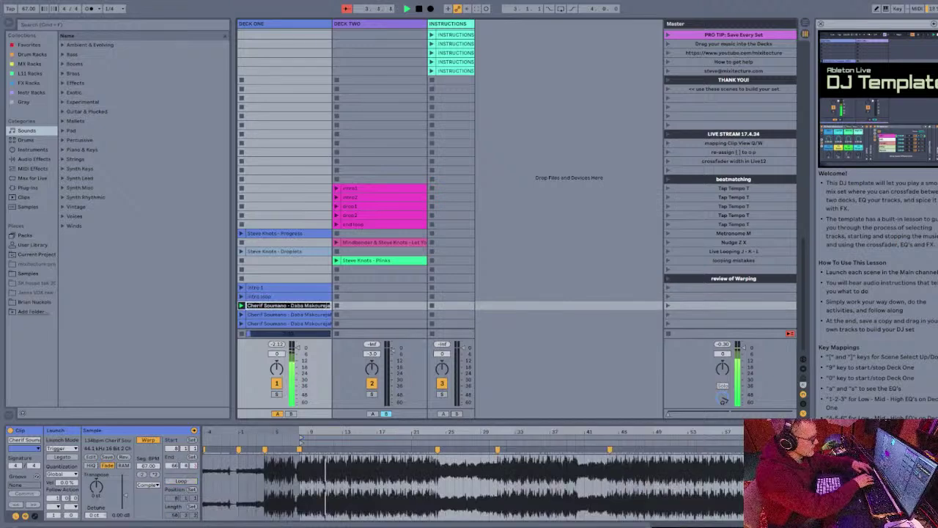
key("ctrl+r")
type("bass drop")
key("Return")
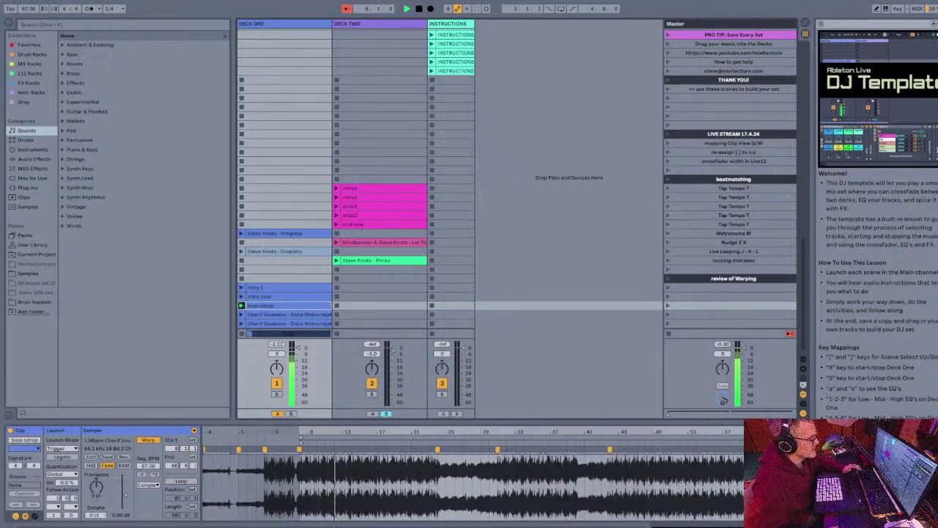
Step: Launch the fourth clip copy, move its start to bar 24, and switch on an 8-bar loop from there
key("Down")
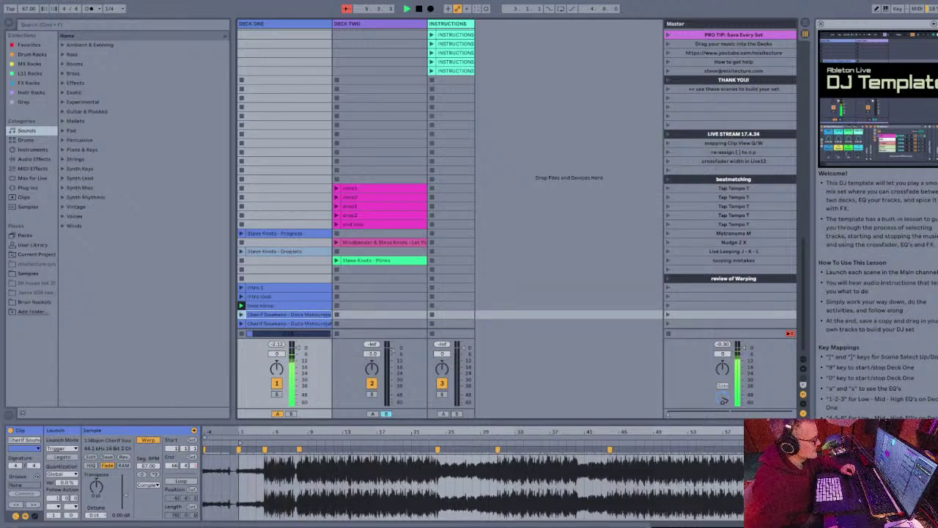
key("Return")
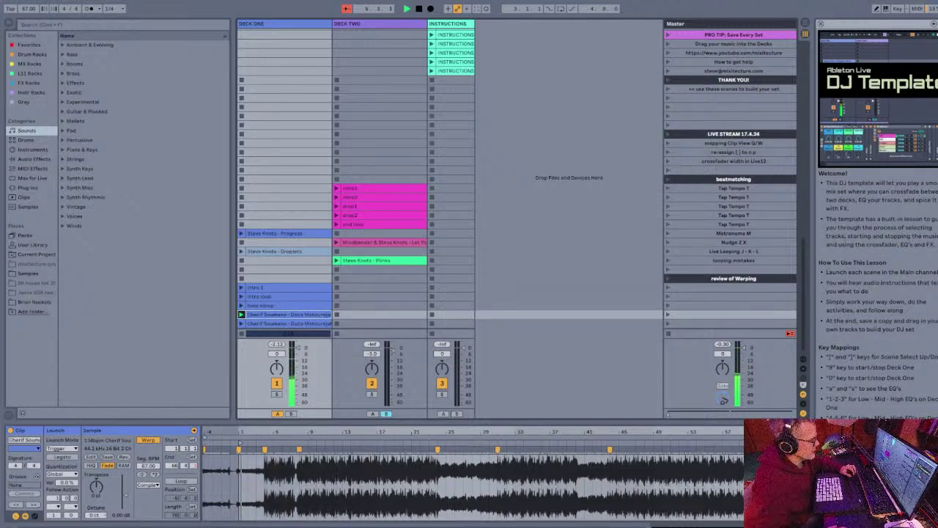
left_click_drag(240, 443, 413, 443)
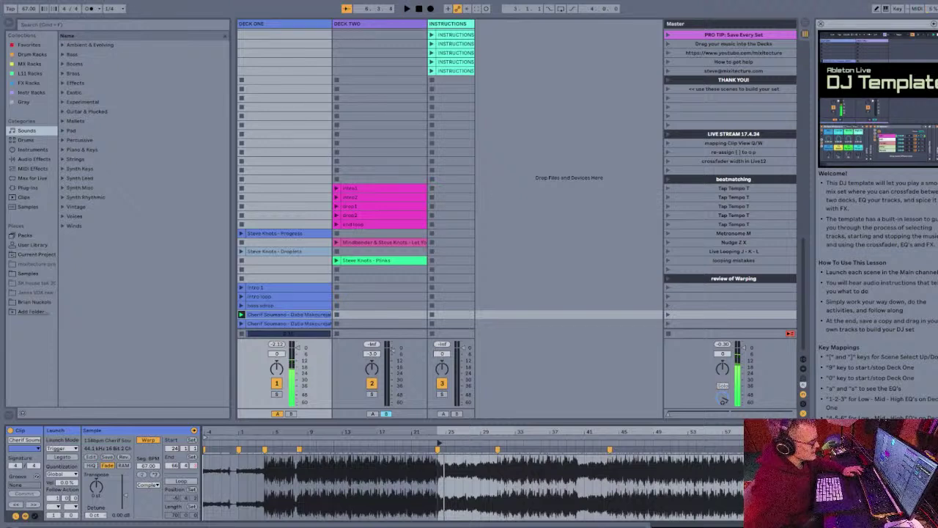
left_click(441, 438)
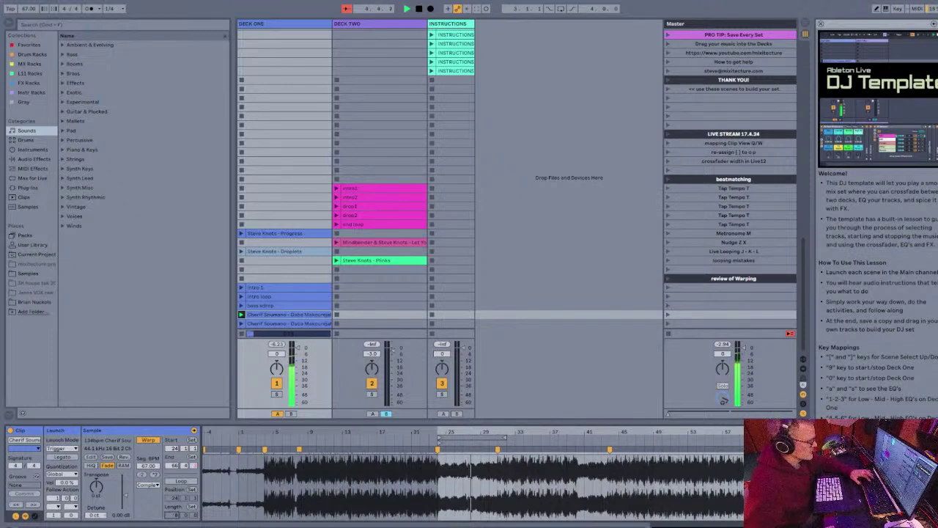
key("l")
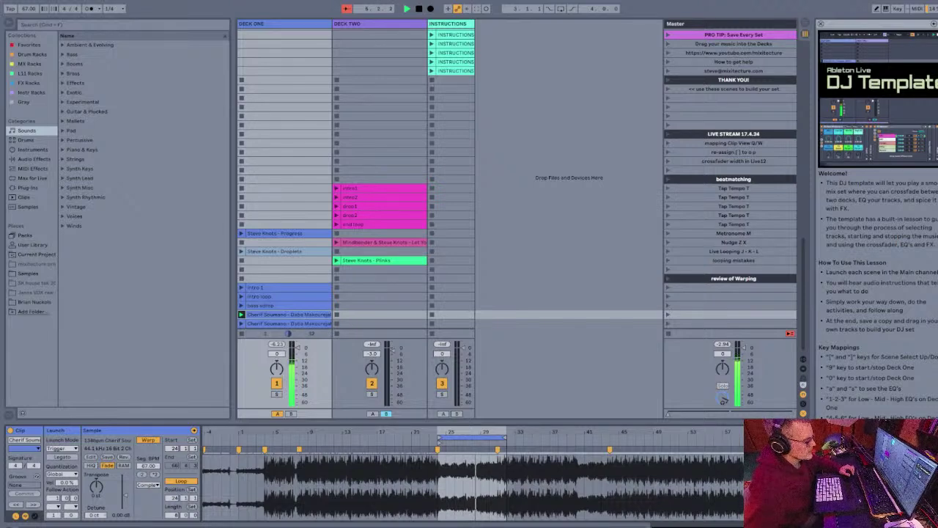
Step: Halve the fourth copy's loop to 4 bars
key("plus")
key("plus")
key("plus")
key("plus")
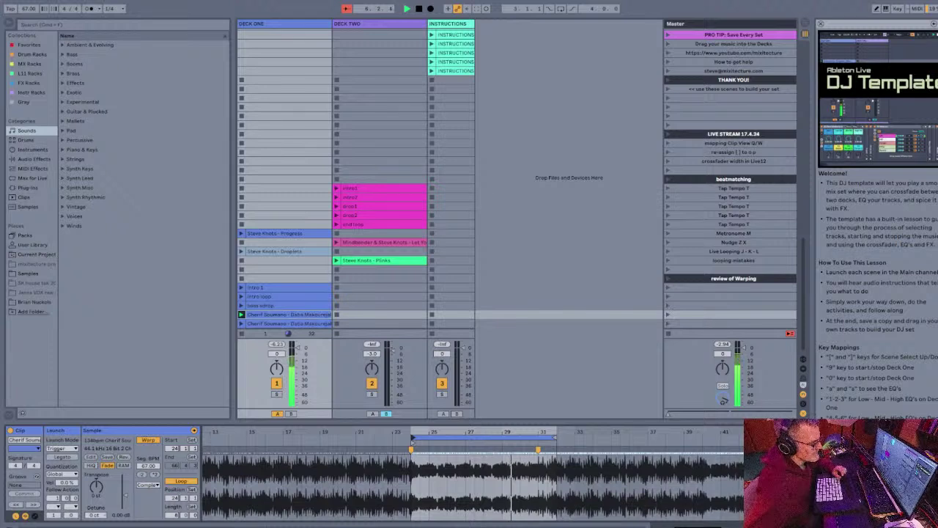
left_click(484, 438)
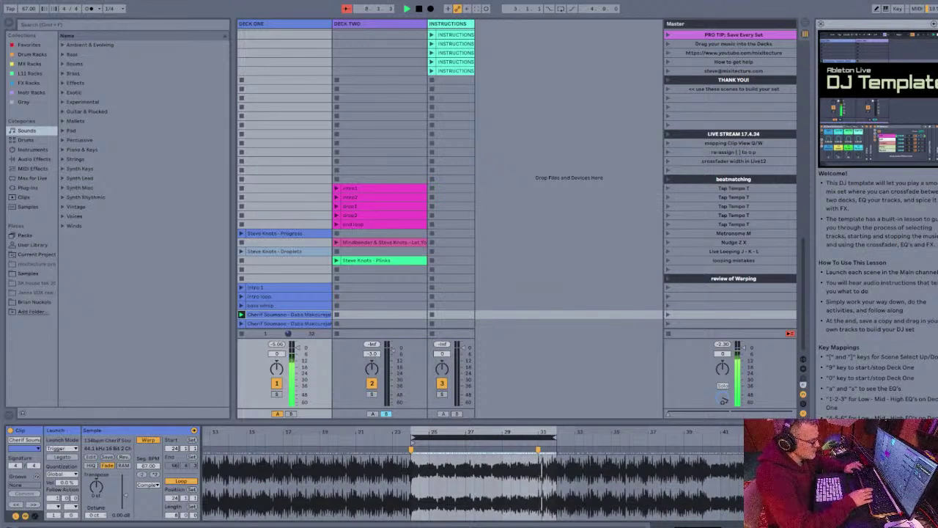
key("super+Down")
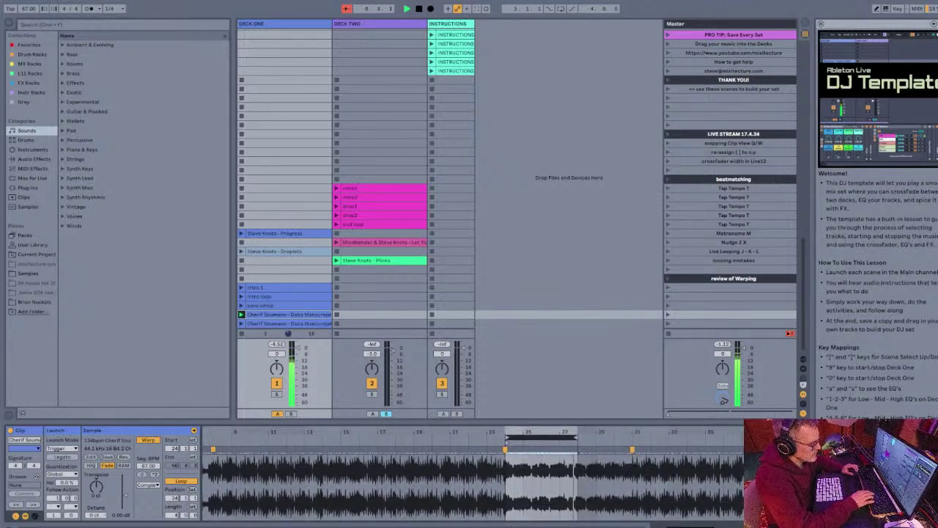
Step: Shift the fourth copy's loop and start marker to bar 27 and shorten the loop to 2 bars
key("Up")
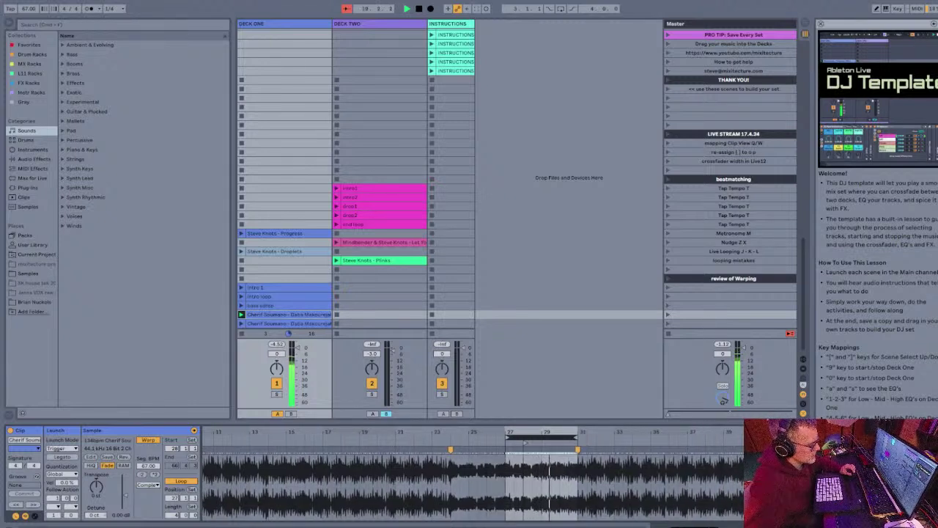
key("Left")
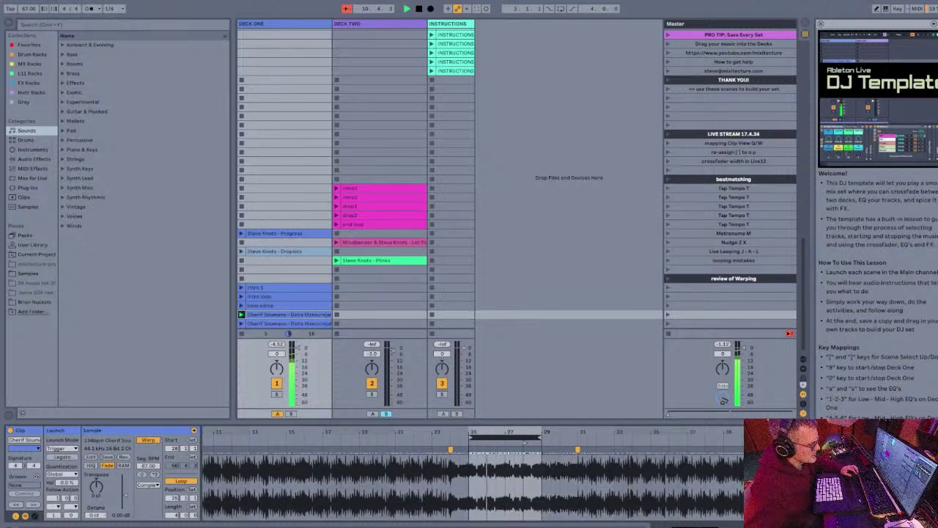
left_click_drag(526, 443, 470, 443)
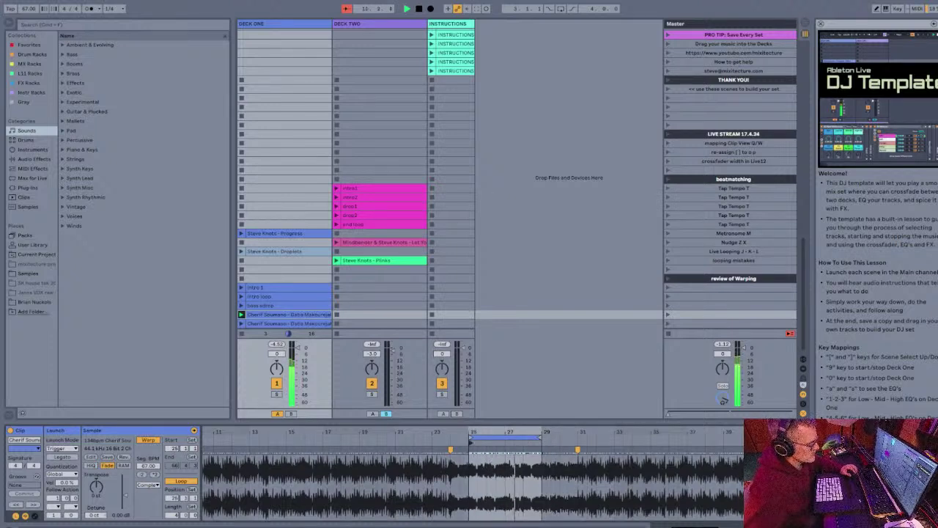
left_click(500, 438)
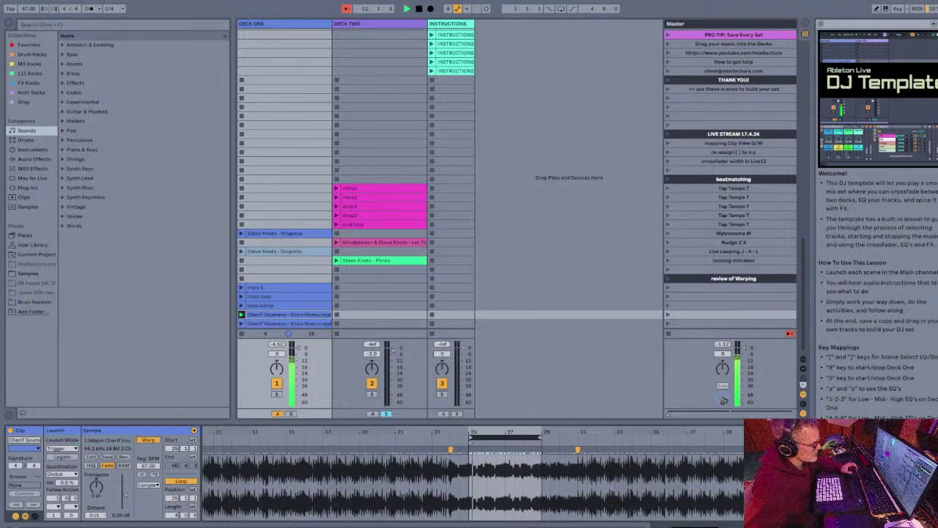
key("super+Down")
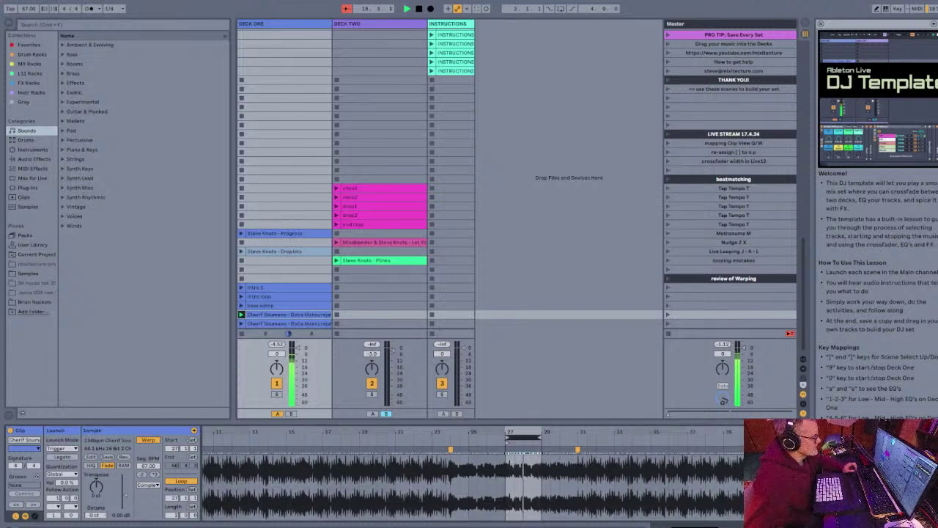
Step: Rename the fourth of the duplicated clips in Deck One as "skank CH"
left_click(288, 315)
key("super+r")
type("ska")
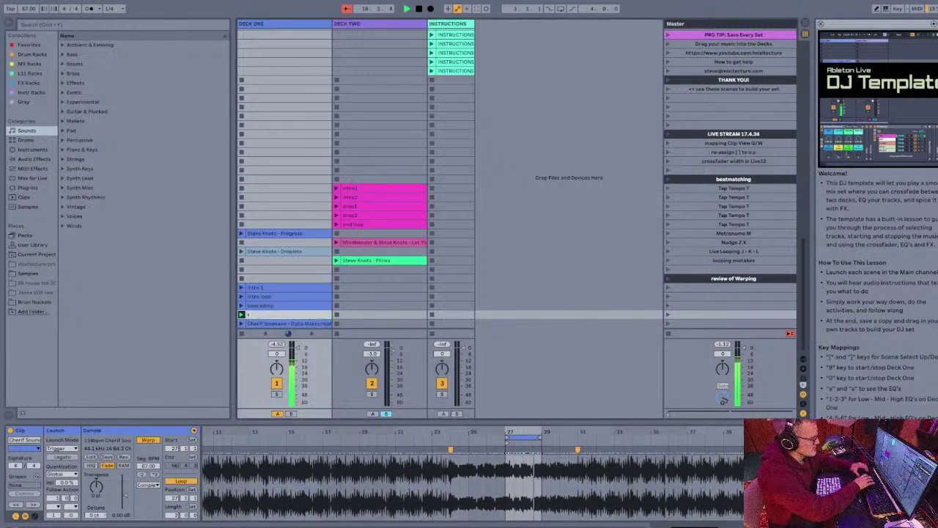
type("nk GH")
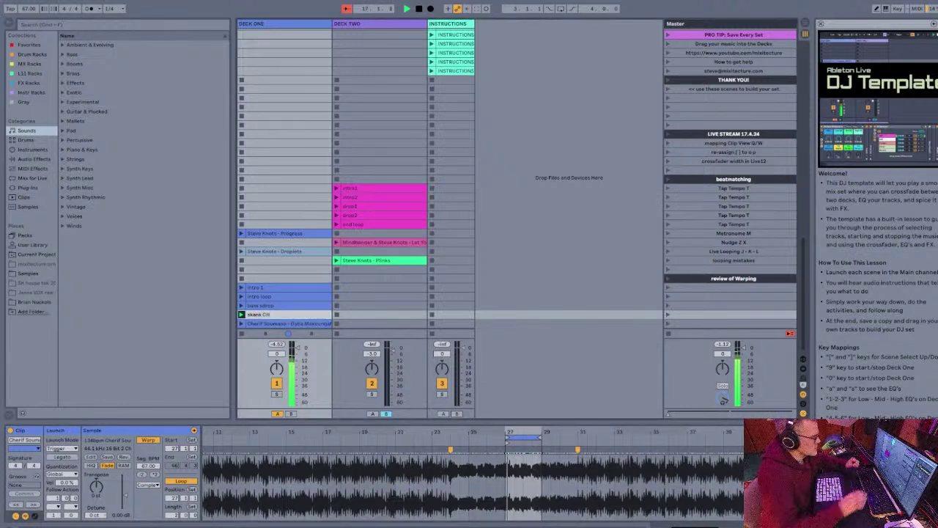
key("Return")
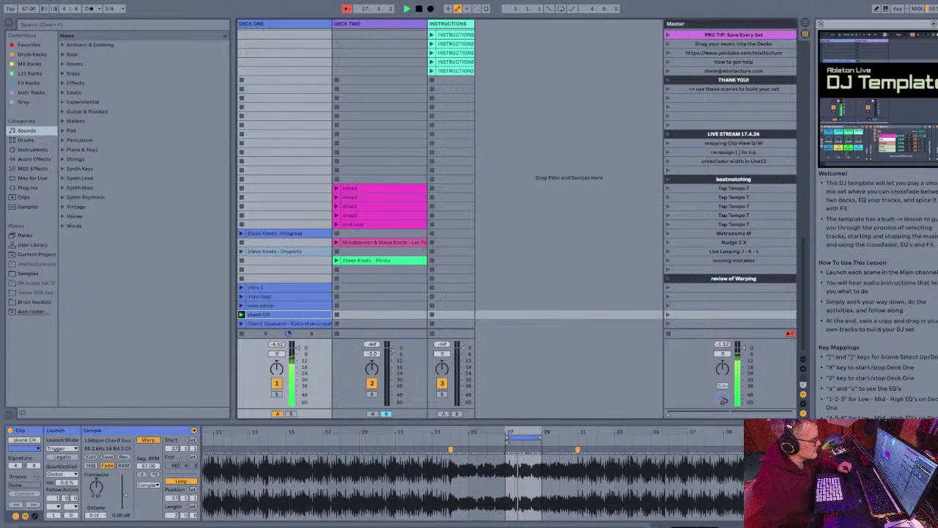
Step: Launch the fifth clip copy and move its start marker to the warp marker at bar 31
left_click(241, 323)
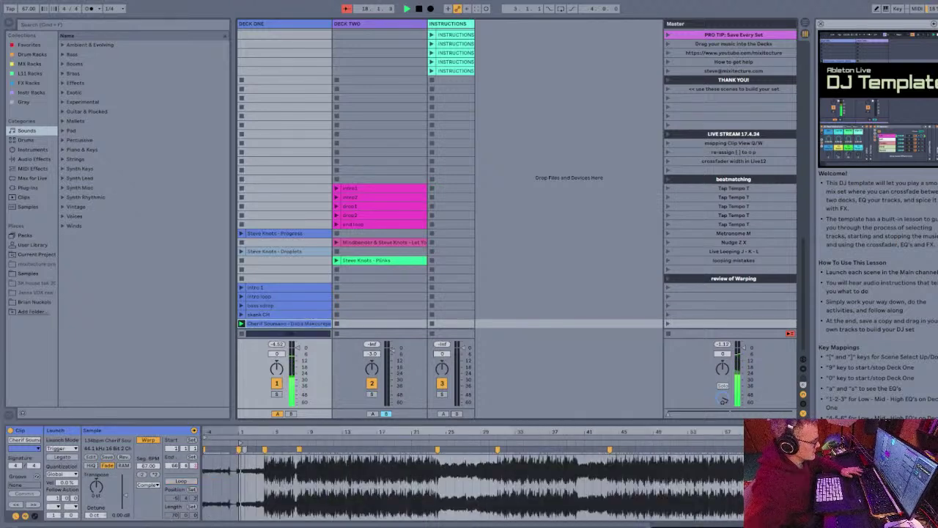
key("space")
left_click_drag(240, 442, 499, 443)
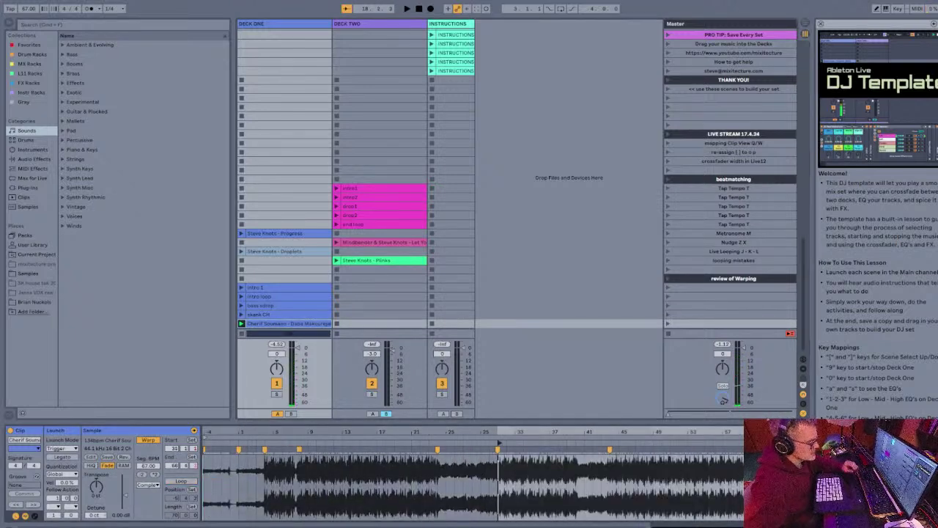
key("space")
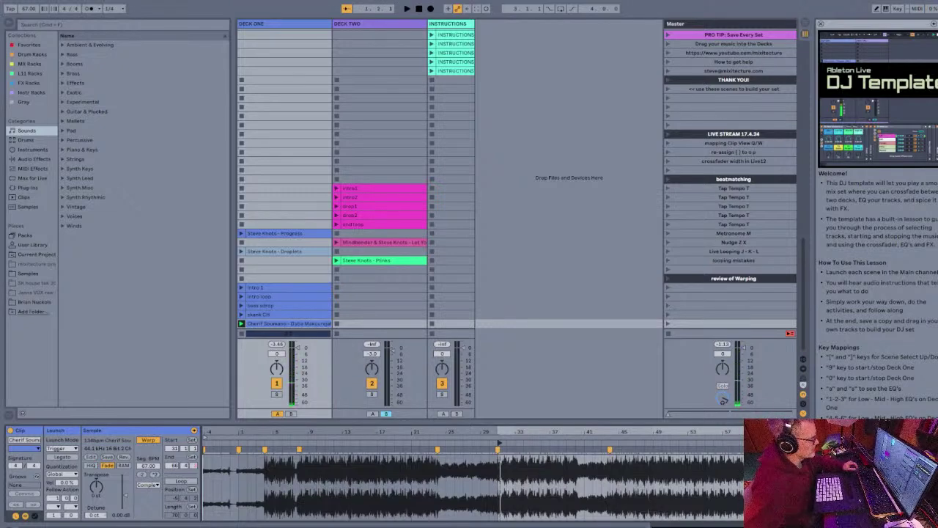
Step: Duplicate the clip starting at bar 31 five times down Deck One
key("ctrl+d")
key("ctrl+d")
key("ctrl+d")
key("ctrl+d")
key("ctrl+d")
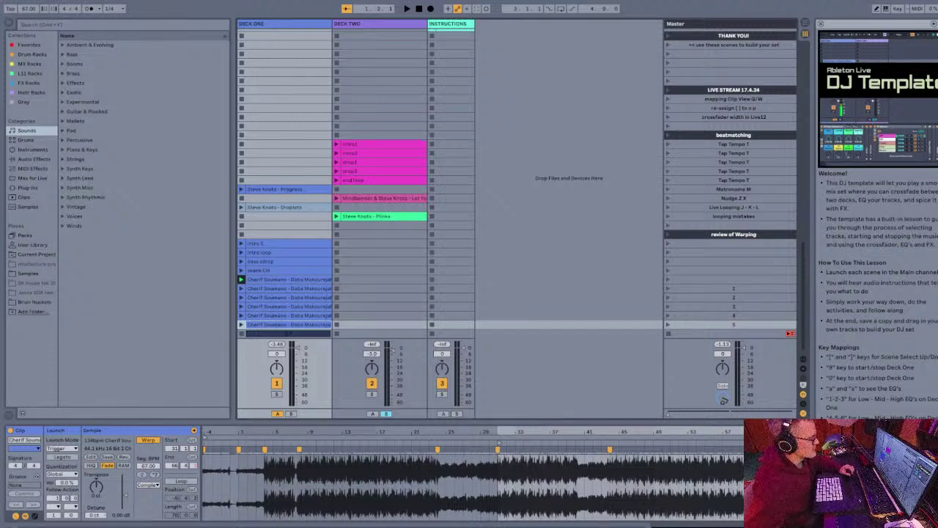
Step: Play the original clip that starts at bar 31 and rename it "drop2"
left_click(289, 280)
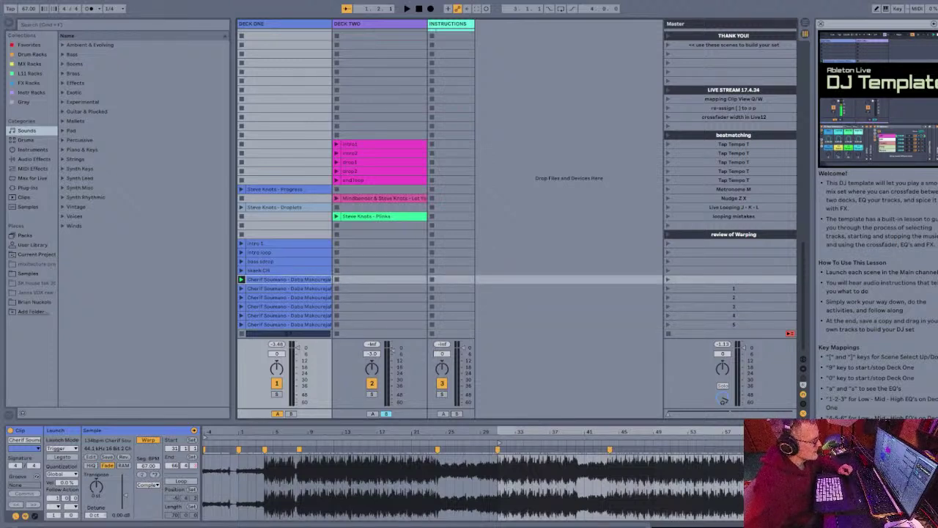
key("space")
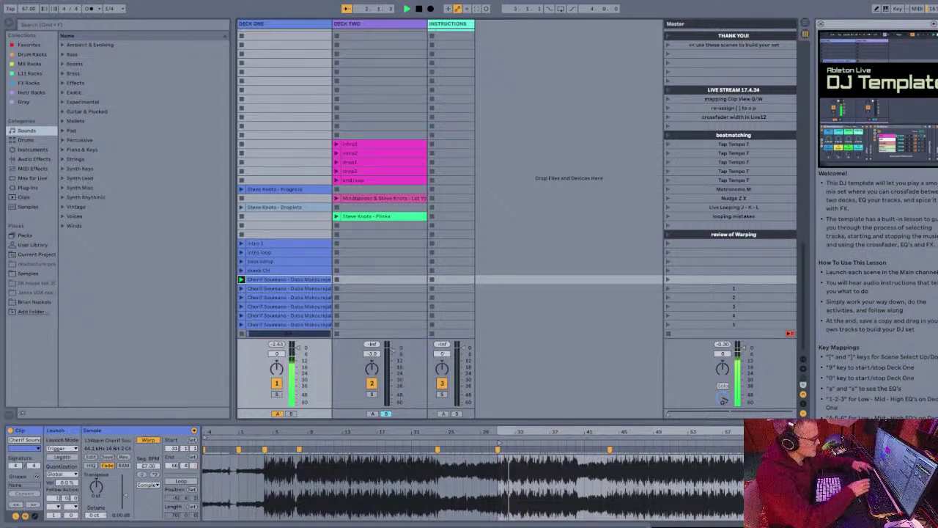
key("ctrl+r")
type("dis")
key("Return")
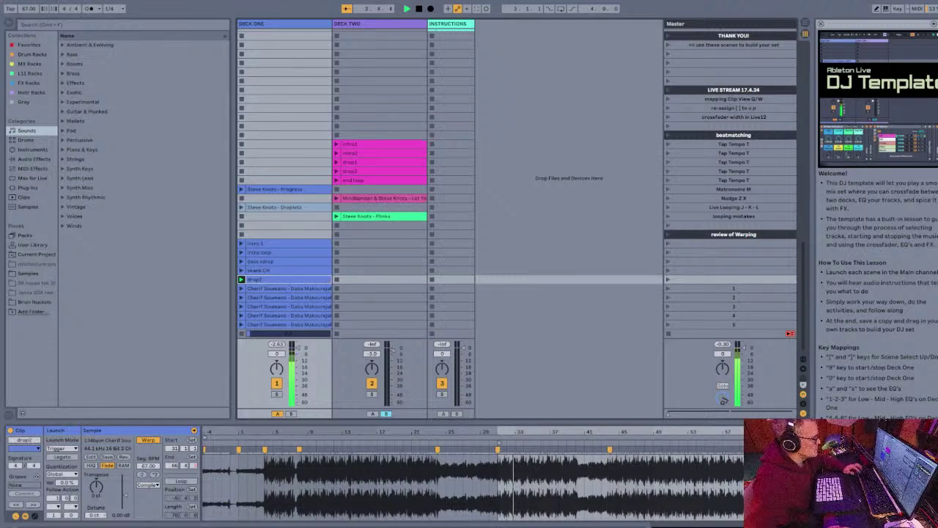
Step: Launch the copy below "drop2" with its start at bar 44 and rename it "drop3"
key("Down")
key("Return")
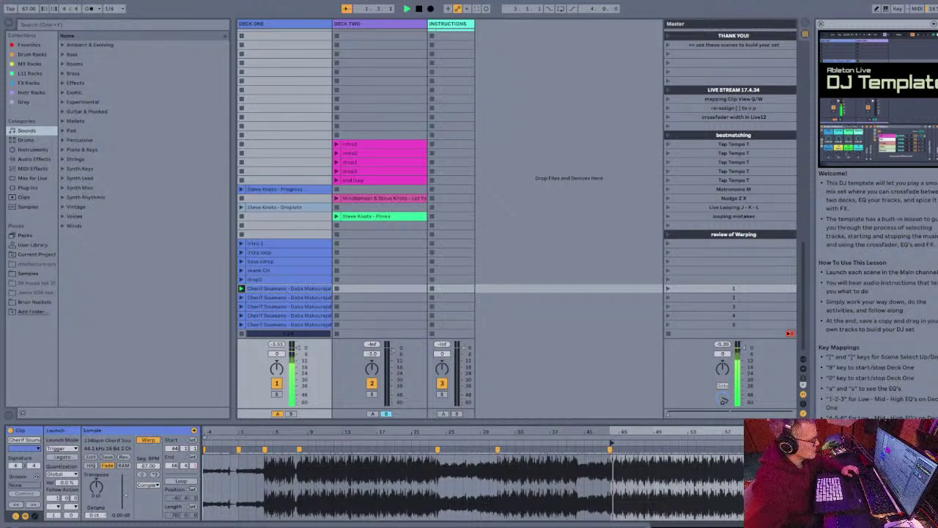
key("ctrl+r")
type("drop3")
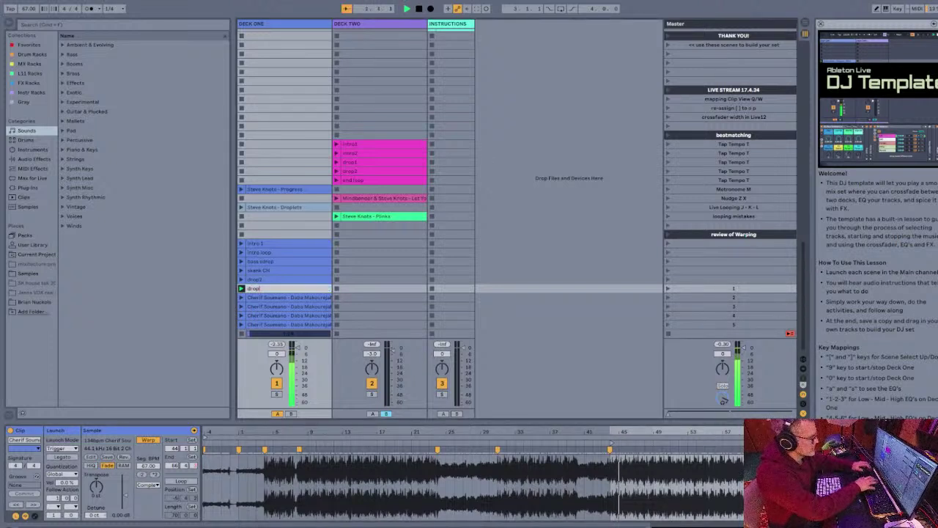
key("Return")
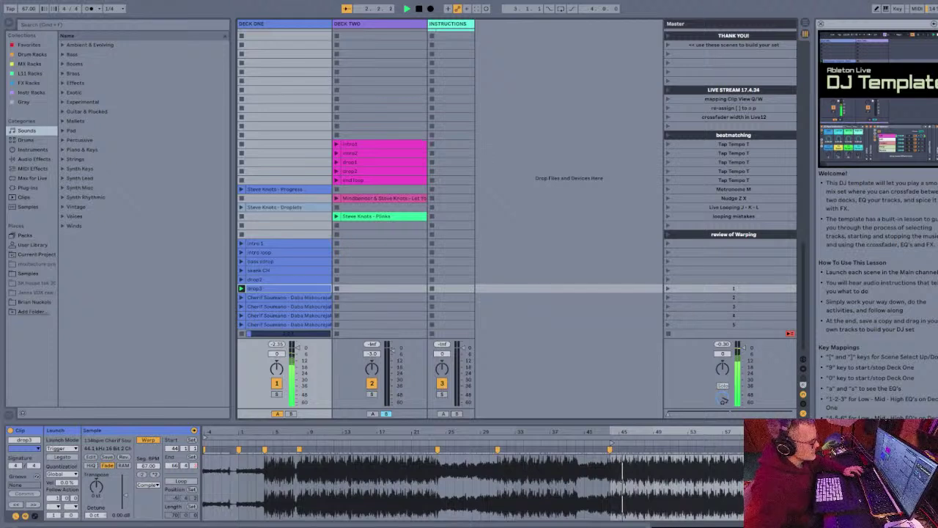
Step: Launch the copy below "drop3" from bar 57 and switch on a 2-bar loop at bar 61
key("Down")
key("Return")
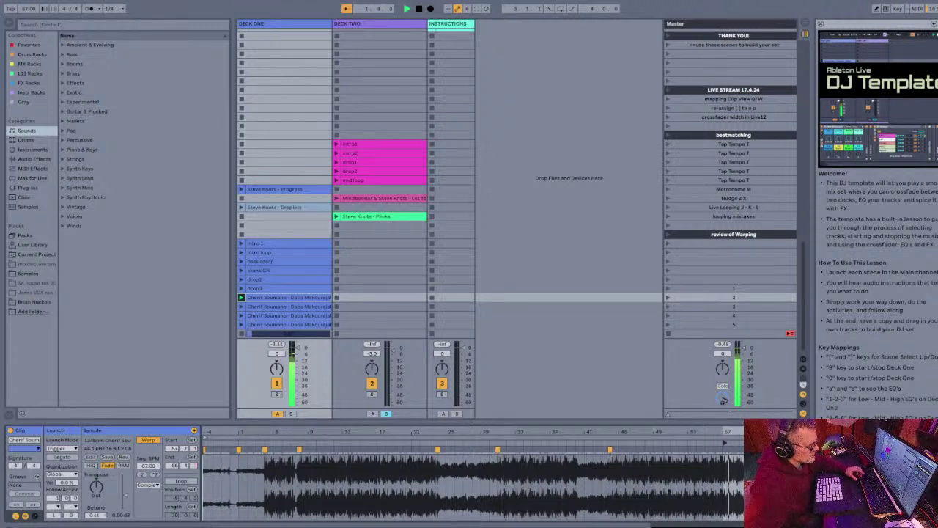
key("j")
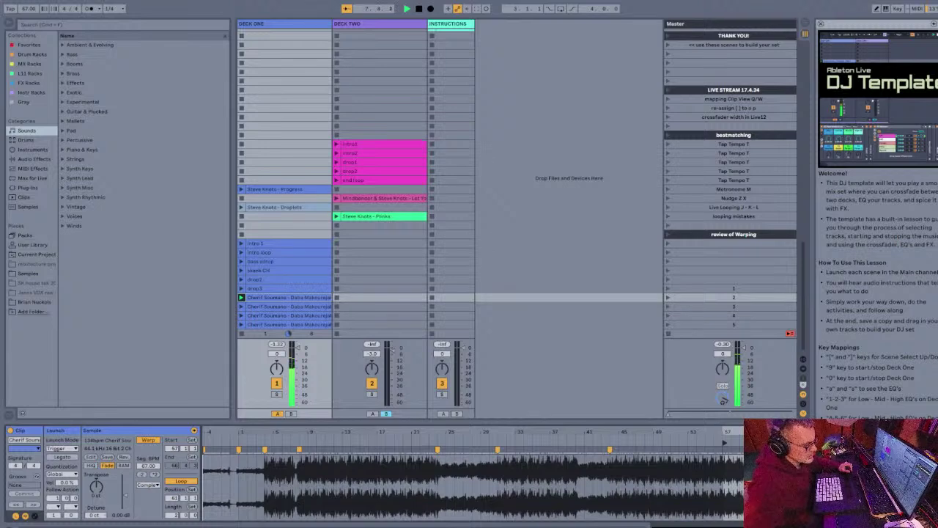
Step: Move the 2-bar loop and the clip's start to bar 62, and stop playback
scroll(795, 469, "up", 10)
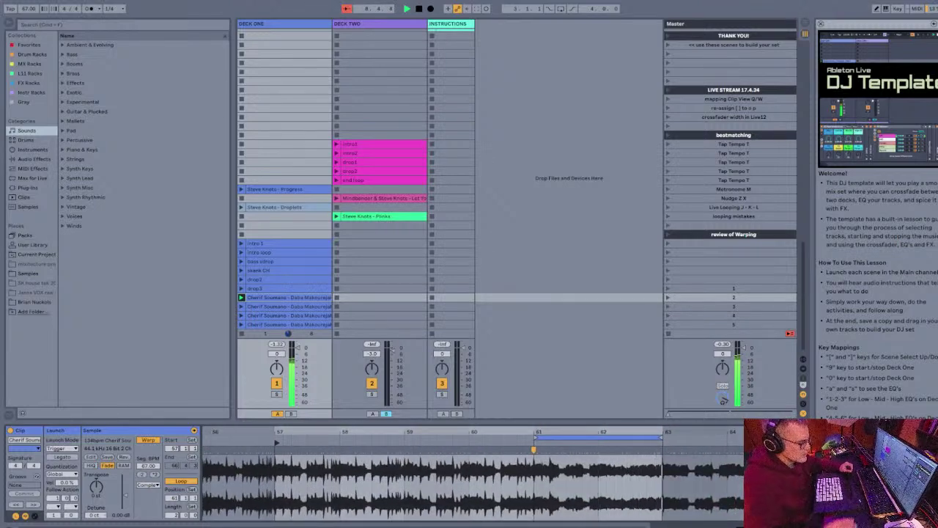
left_click(598, 437)
key("Up")
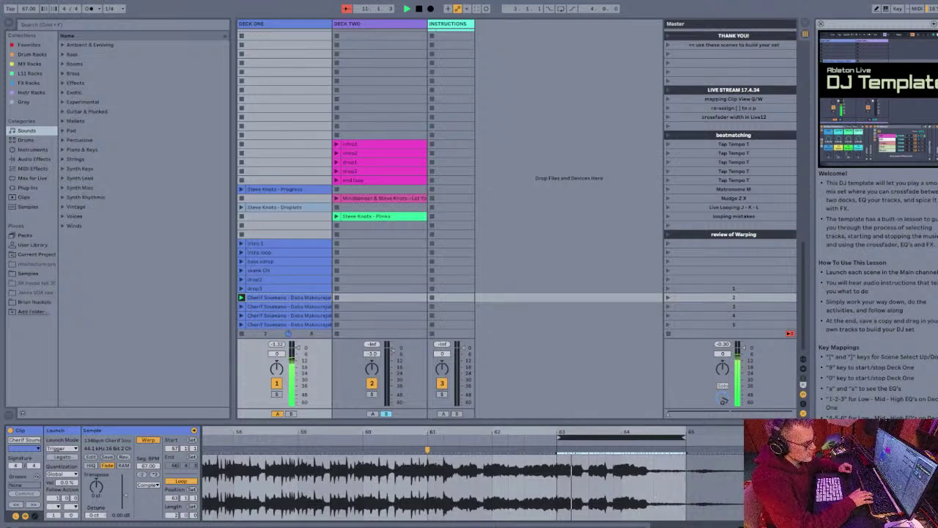
key("Left")
key("Left")
key("Left")
key("Left")
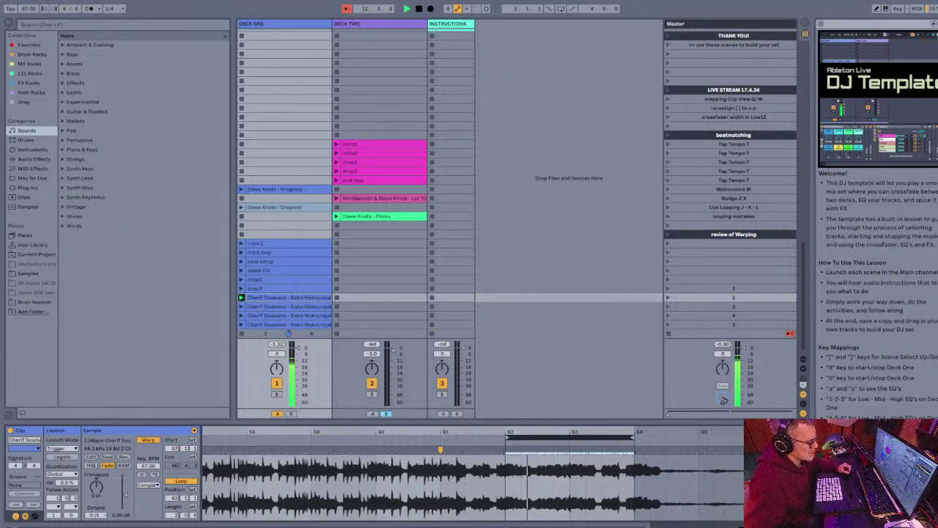
key("minus")
key("minus")
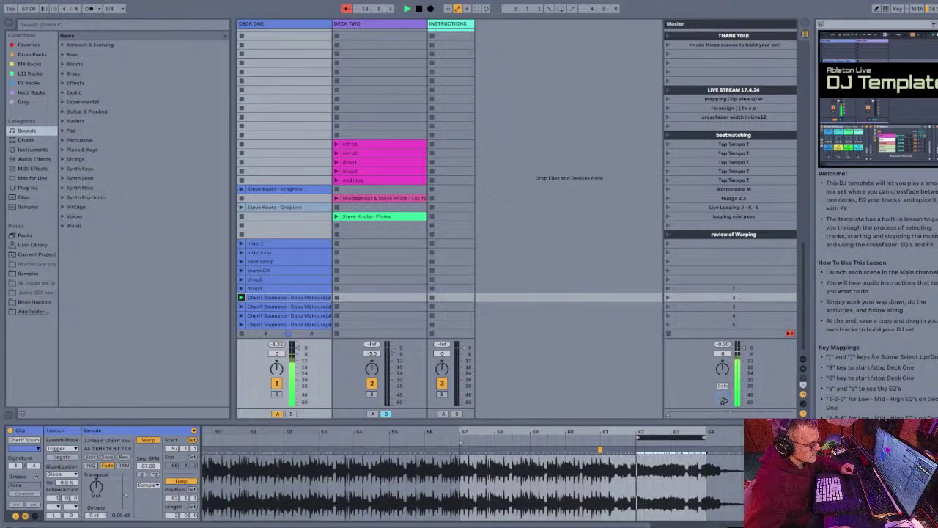
key("space")
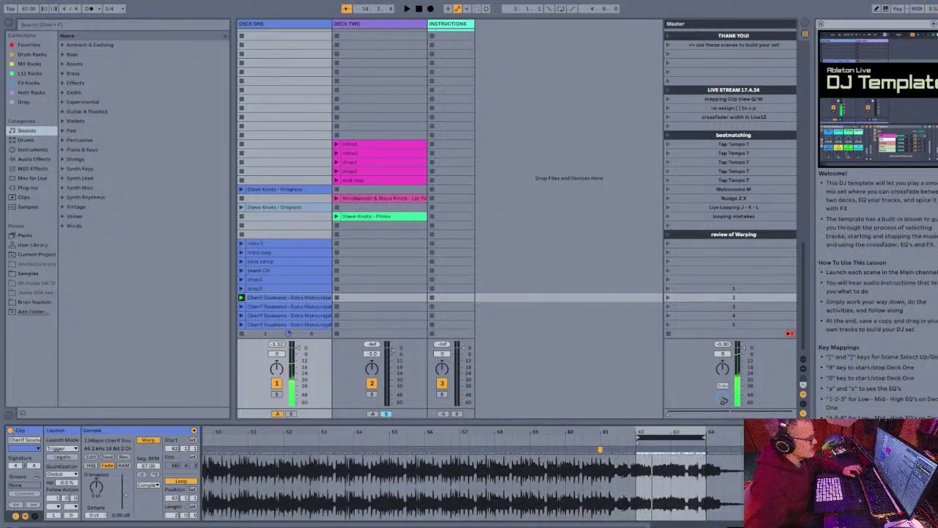
Step: Rename the clip looping at bar 62 as "end loop"
key("ctrl+r")
type("end")
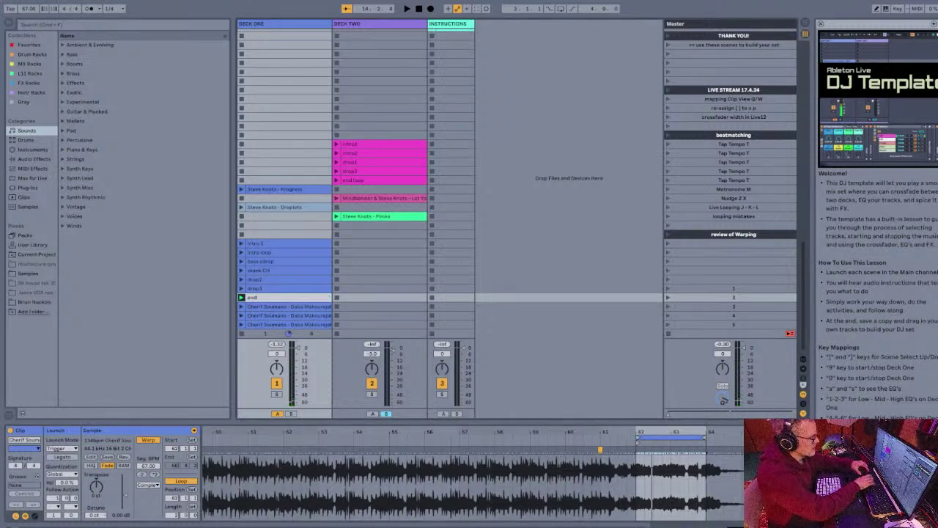
type(" loop")
key("Return")
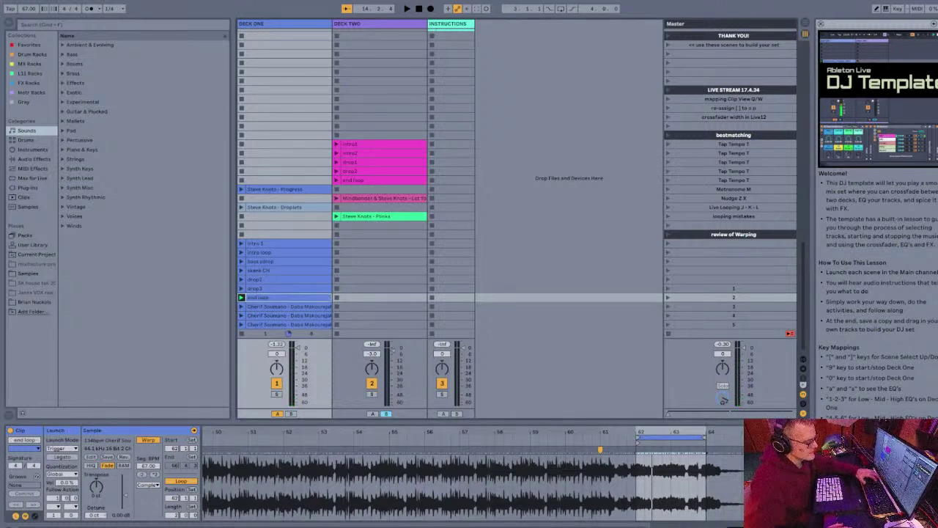
Step: Copy the "Plinks" clip on Deck Two into the slot beside "end loop" and play both clips together
key("Right")
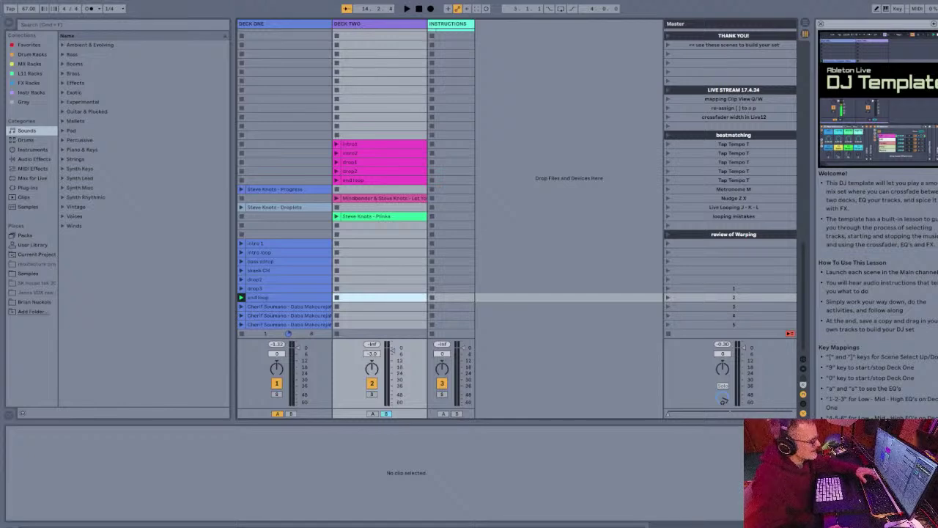
key("9")
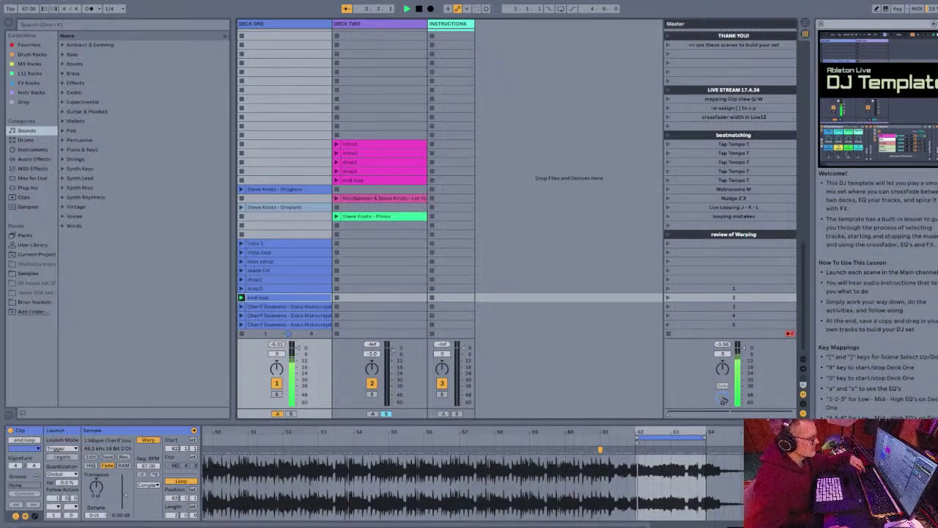
left_click_drag(366, 217, 367, 297)
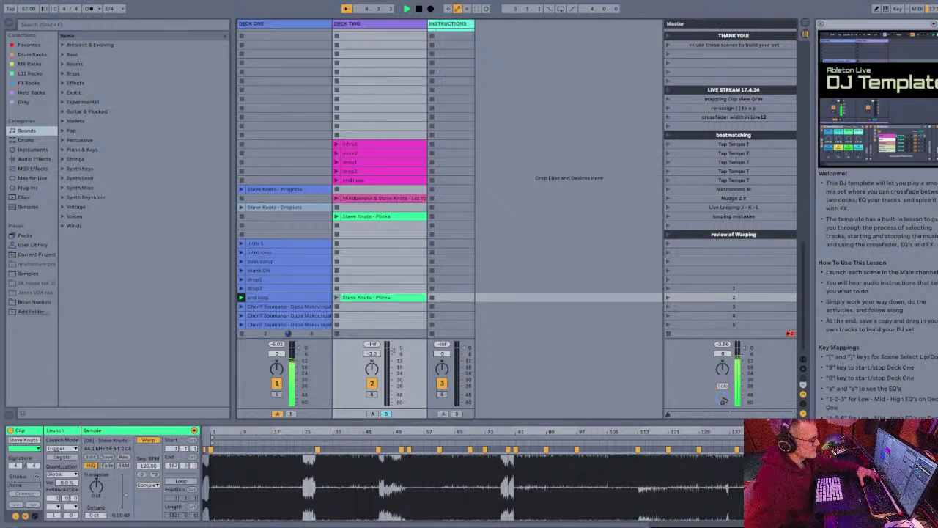
key("0")
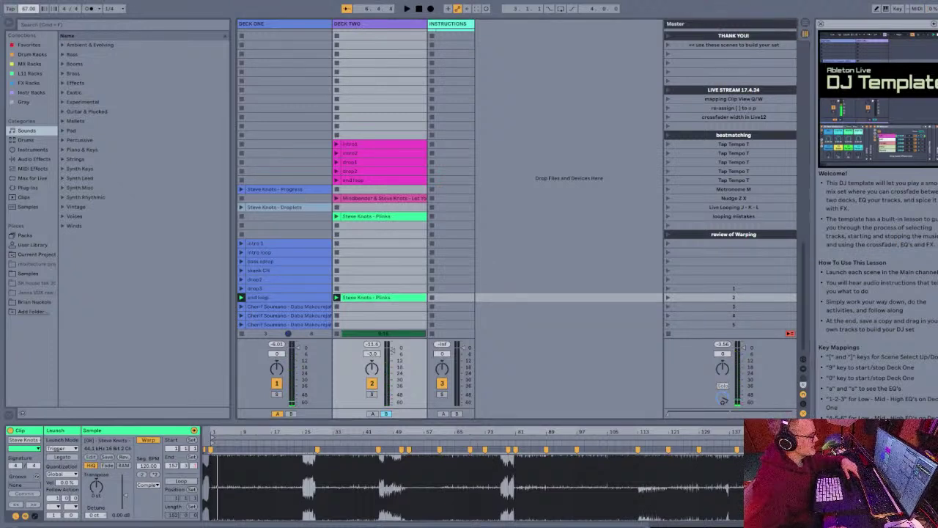
key("Left")
key("Right")
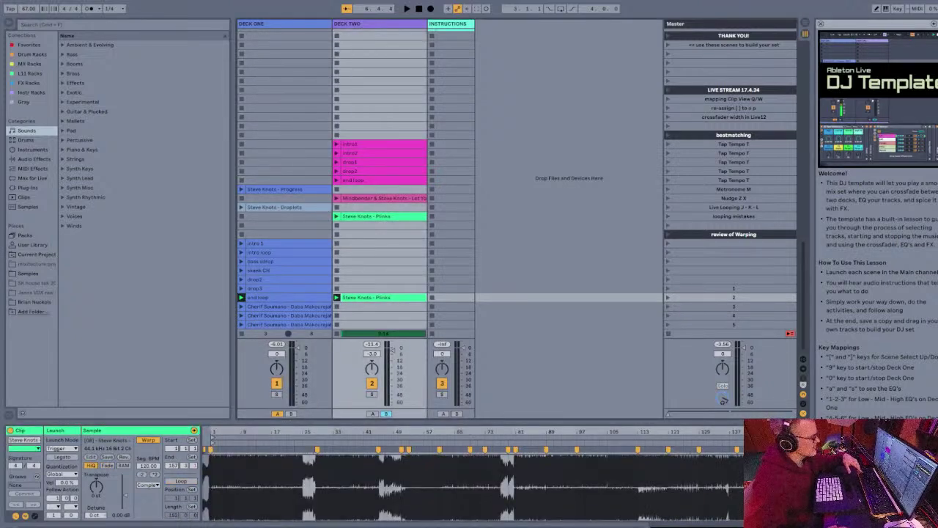
key("Left")
key("Up")
key("Up")
key("Up")
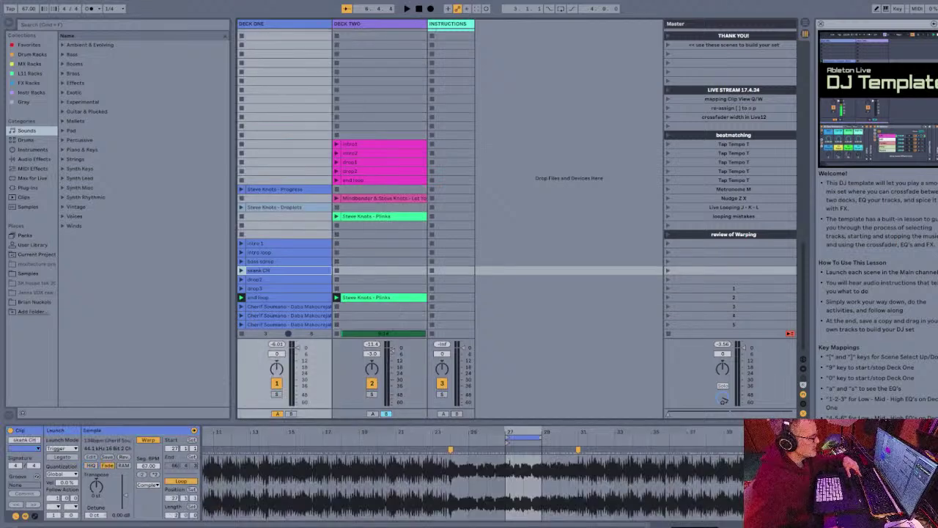
key("Down")
key("Down")
key("Down")
key("Right")
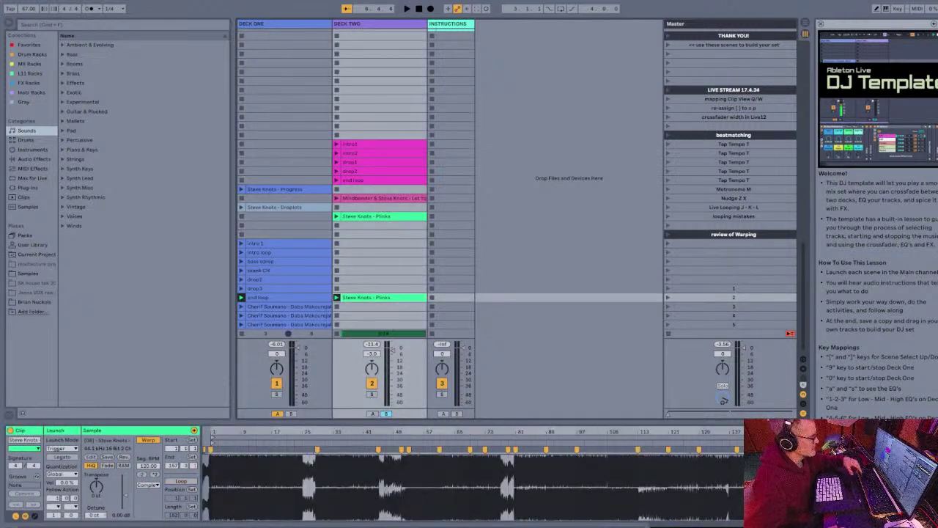
Step: Delete the three leftover track copies below "end loop" on Deck One
key("Down")
key("Left")
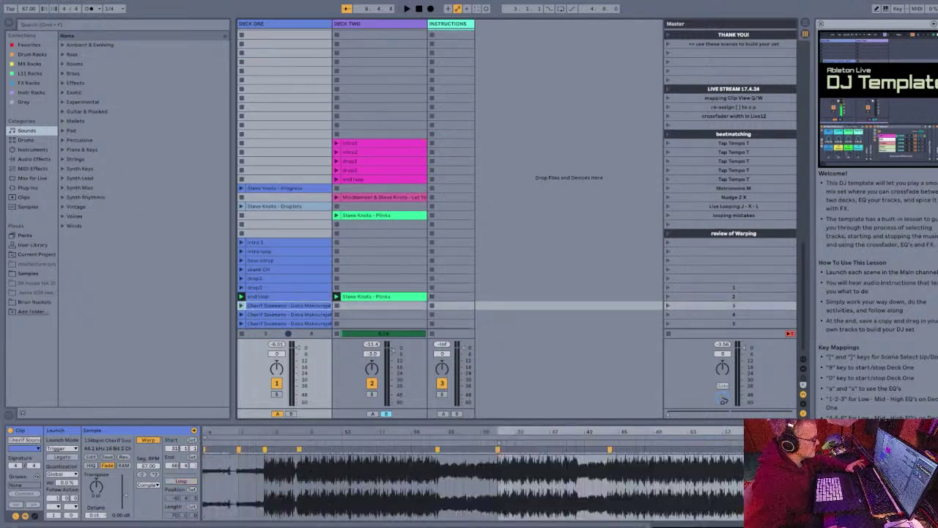
key("shift+Down")
key("shift+Down")
key("Delete")
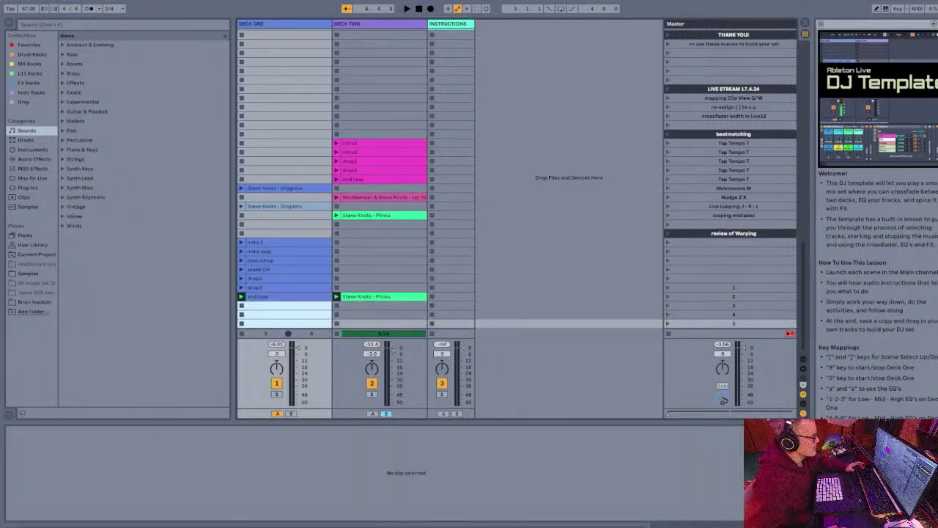
key("Up")
key("Up")
key("Up")
key("shift+Up")
key("shift+Up")
key("shift+Up")
key("shift+Up")
key("shift+Up")
key("shift+Up")
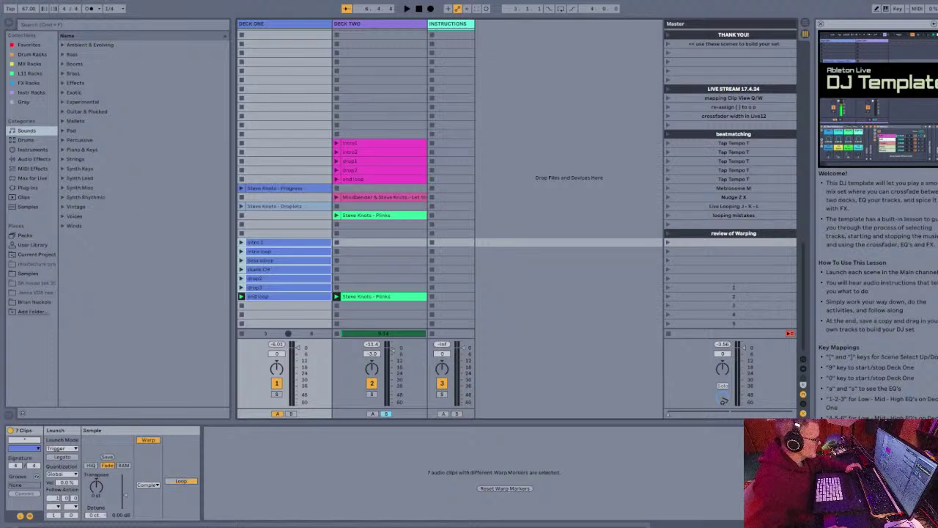
Step: Play the "end loop" clip on Deck One and double its segment BPM to 134
left_click(282, 297)
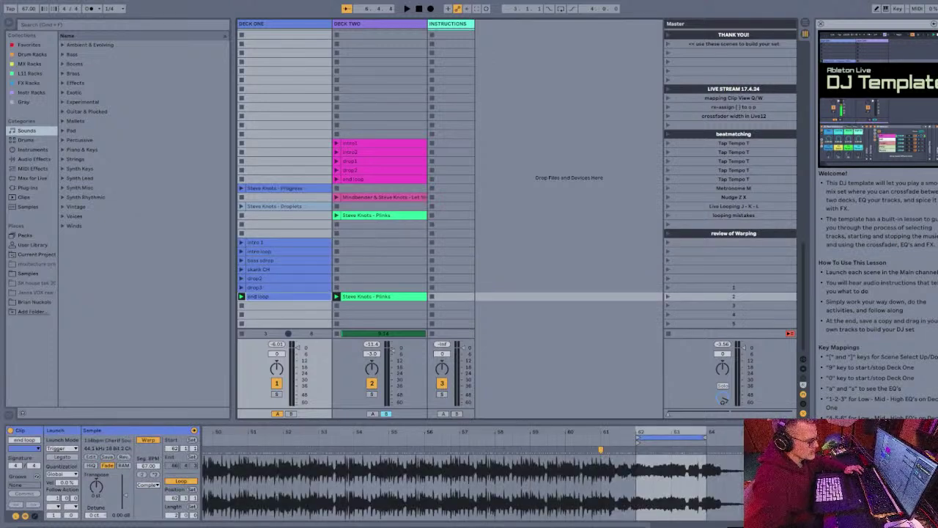
key("space")
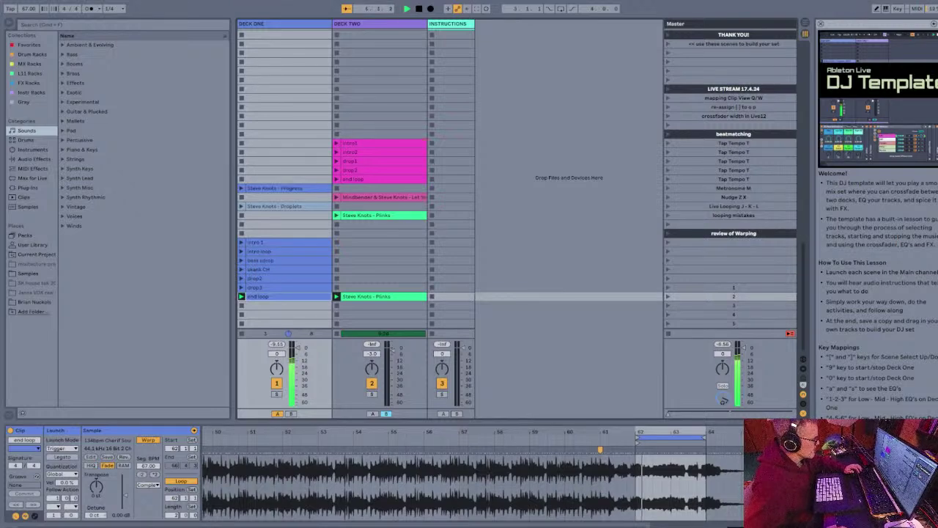
left_click(155, 474)
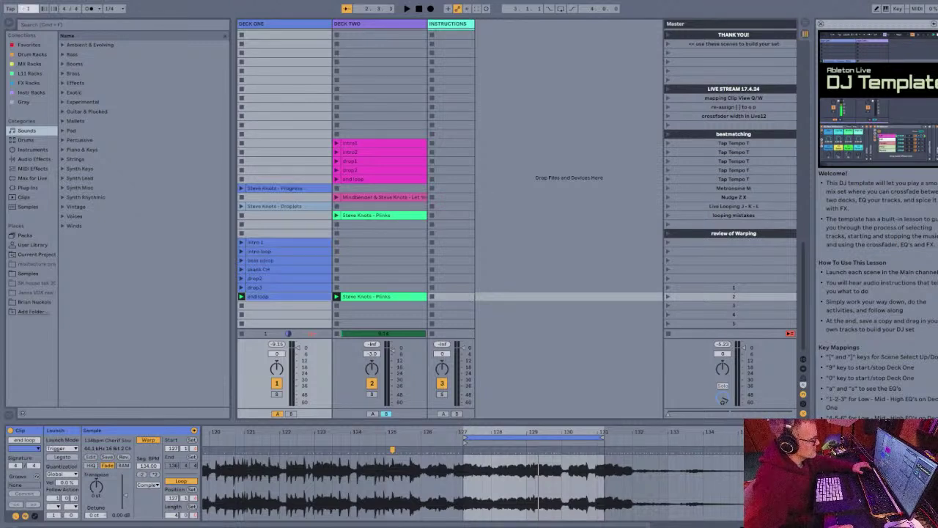
Step: Set the project tempo to 128 BPM and restart playback of both decks
key("space")
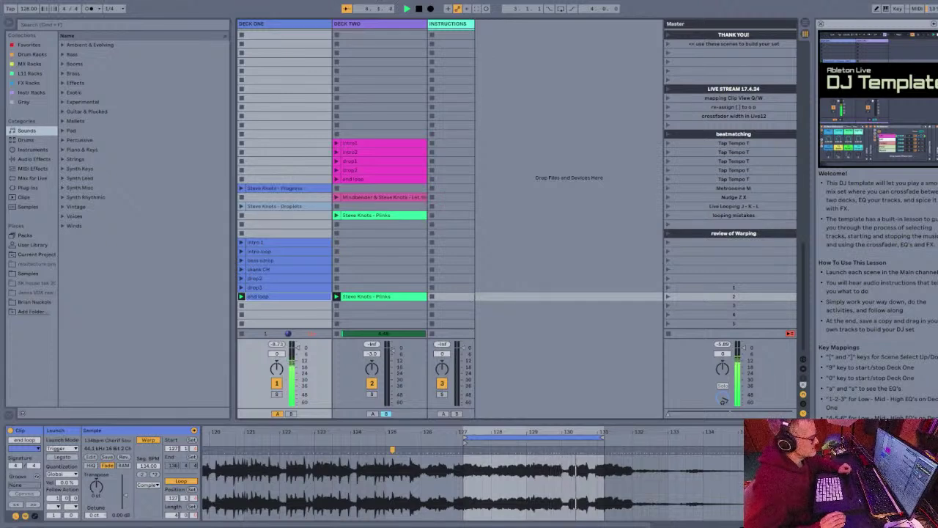
key("space")
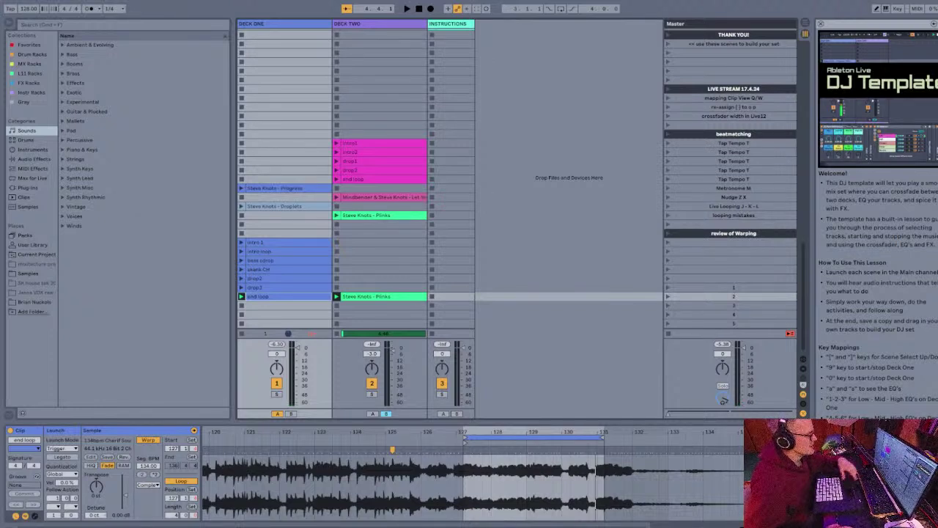
key("space")
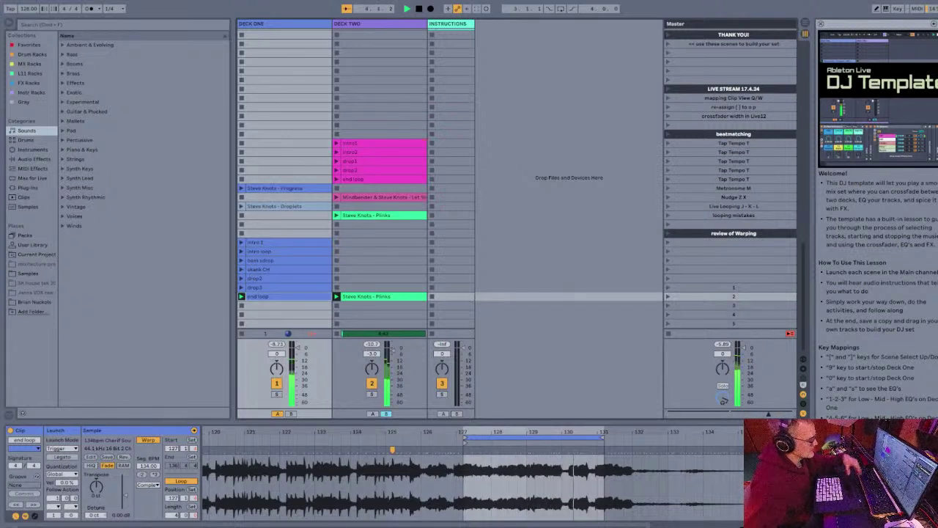
Step: Crossfade to Deck Two, skip its playing "Plinks" clip to near the end and switch on a 4-bar loop there
key("s")
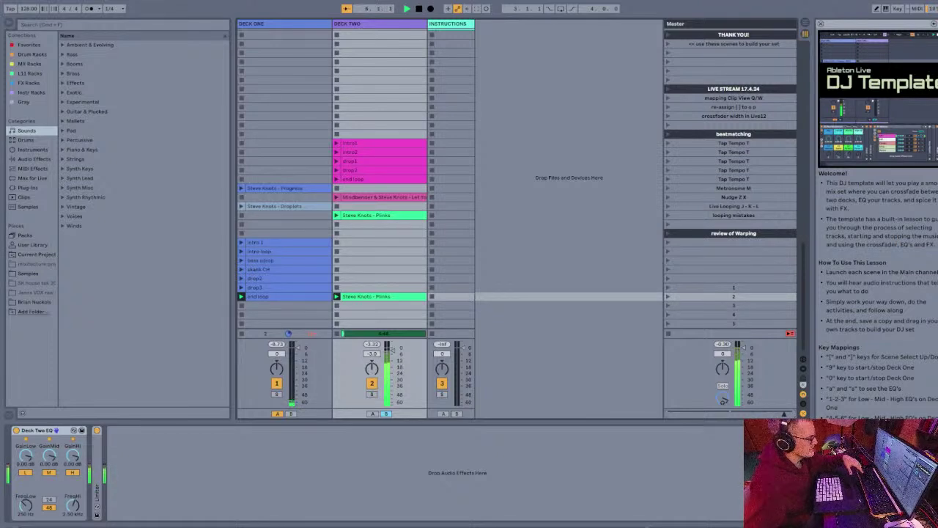
key("p")
key("o")
key("w")
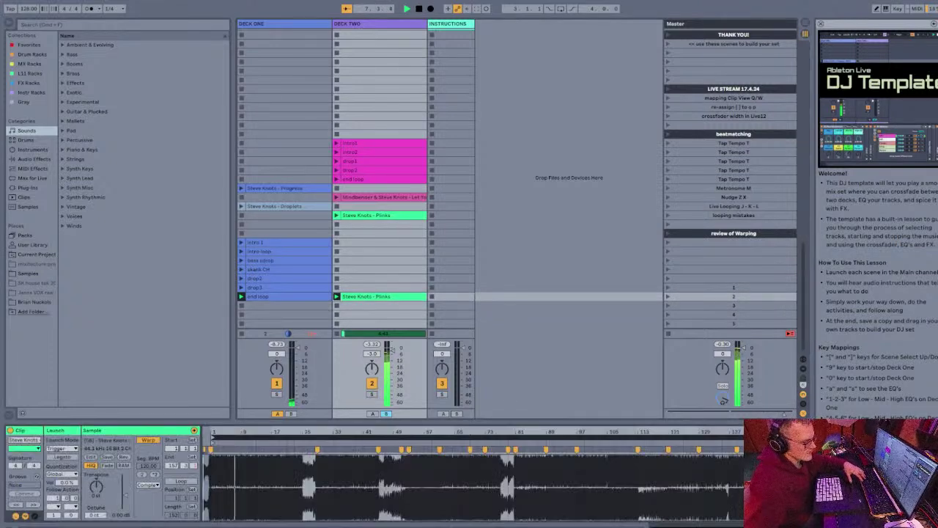
left_click(730, 499)
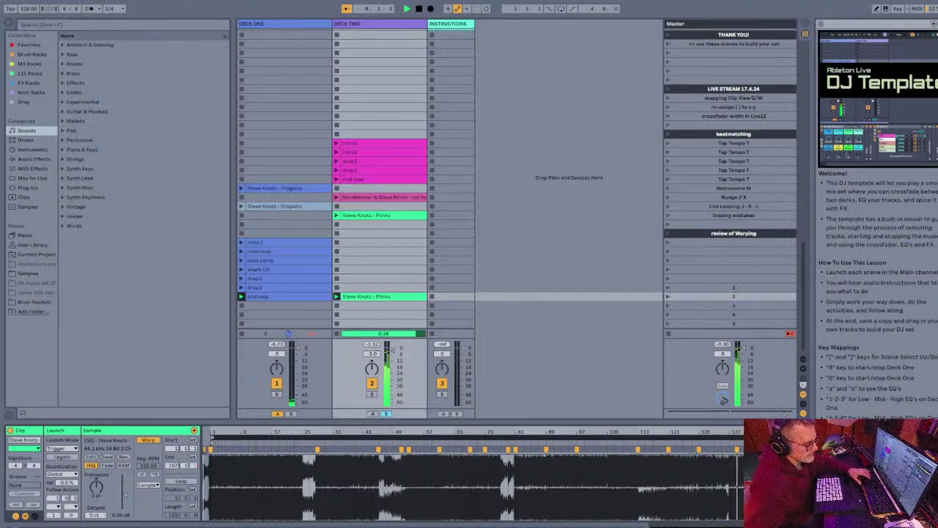
key("j")
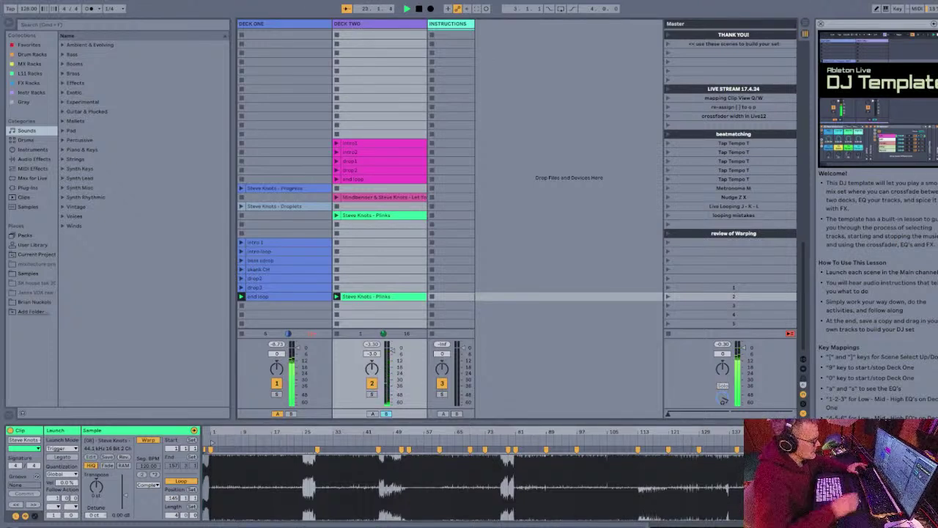
Step: Stop Deck One and double the segment BPM of its "skank CH" clip to 134
key("bracketright")
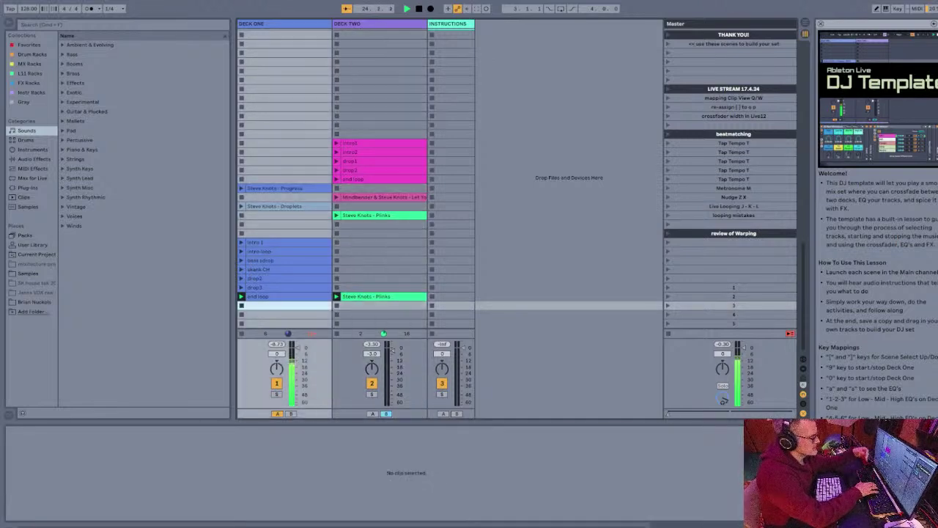
key("bracketleft")
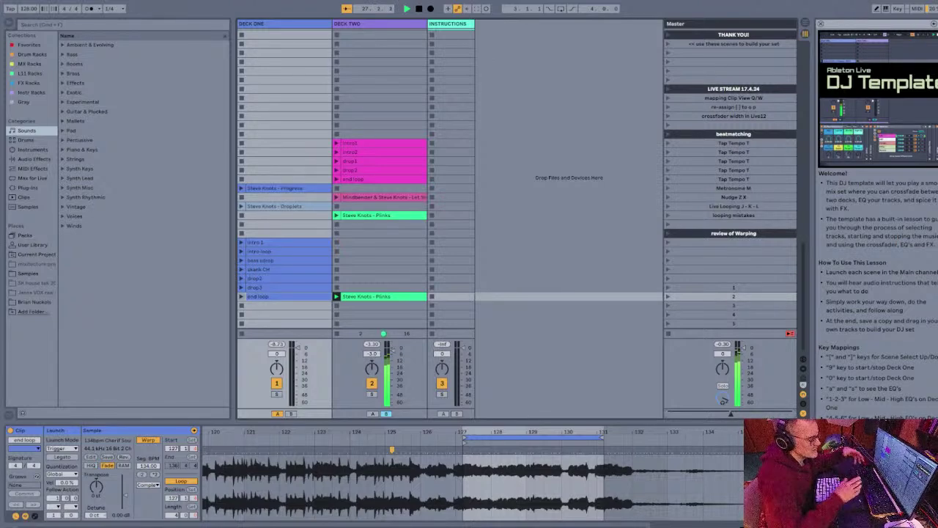
key("bracketleft")
key("bracketleft")
key("bracketleft")
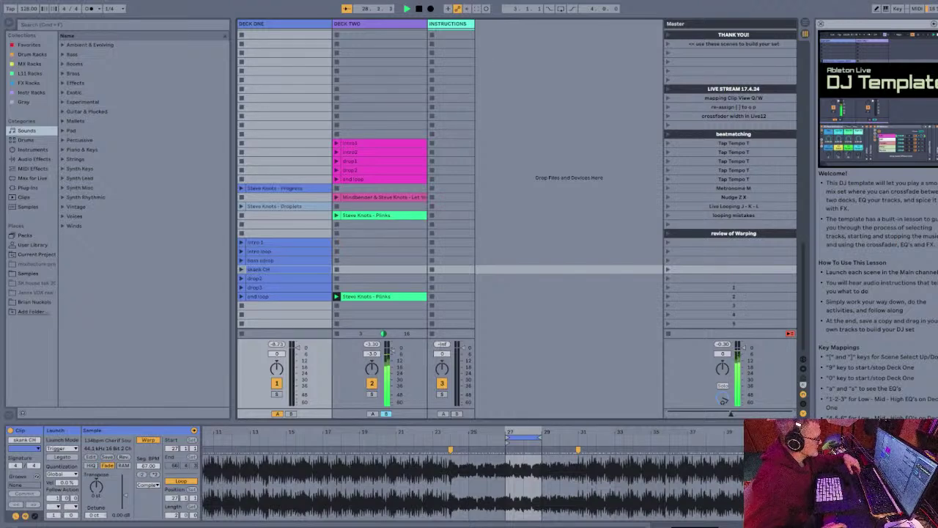
left_click(155, 474)
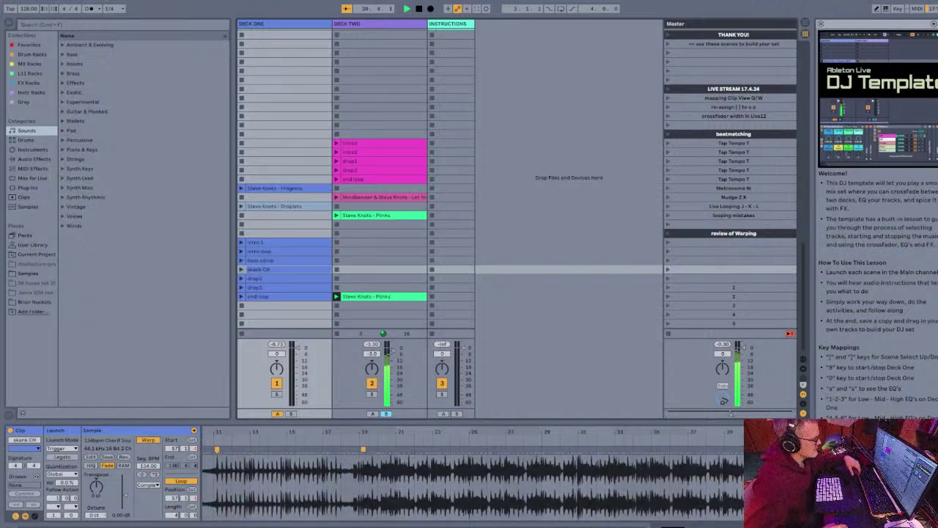
scroll(469, 473, "down", 5)
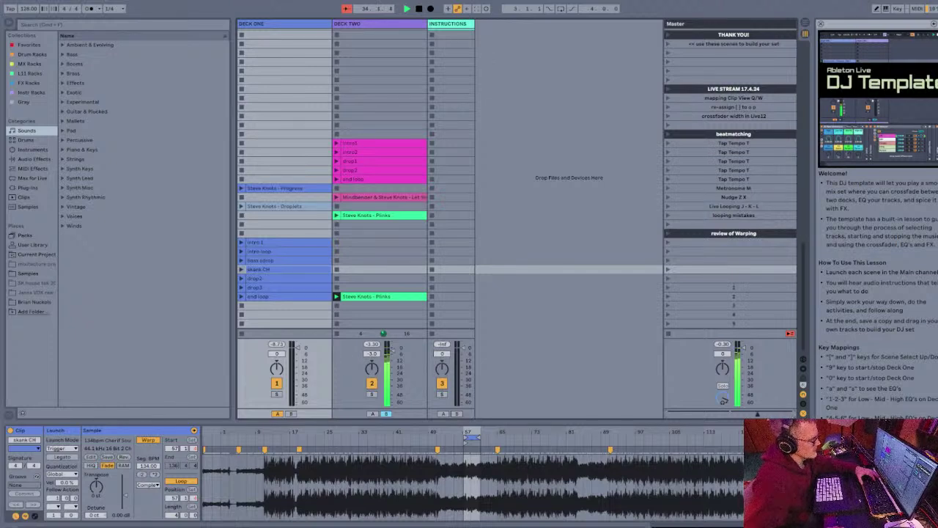
Step: Launch "skank CH" and mix it with "Plinks", cutting Deck One's lows and Deck Two's mids
key("9")
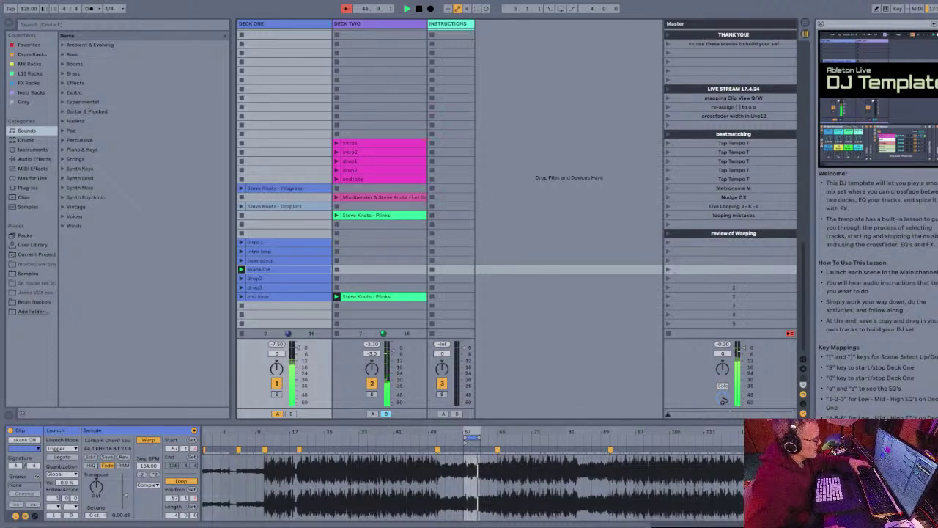
key("a")
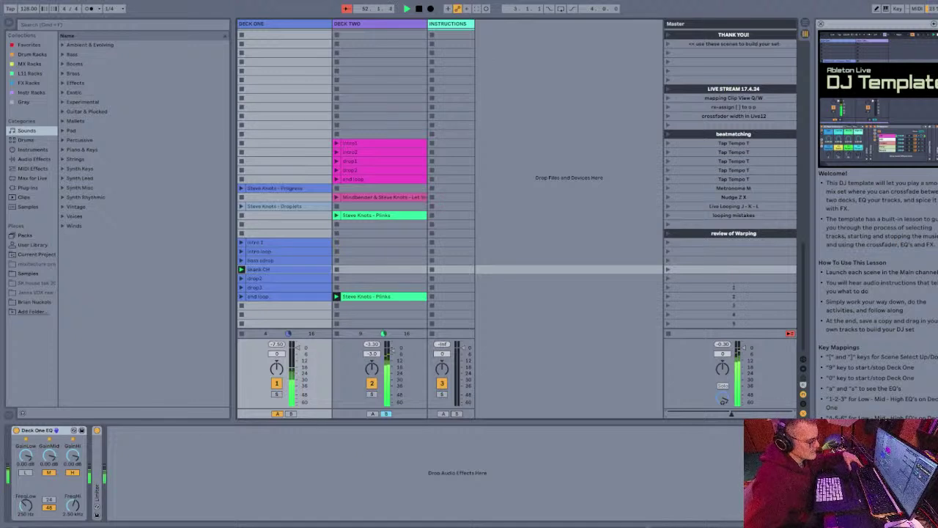
key("s")
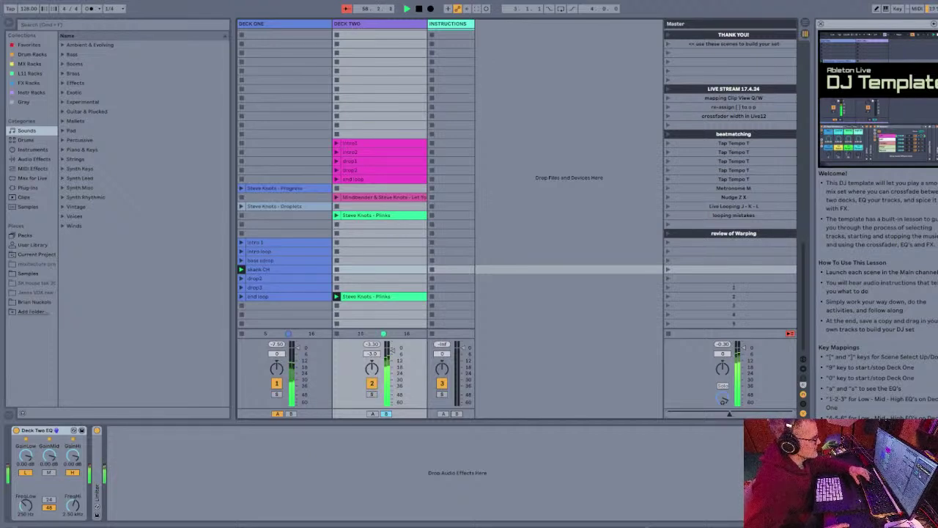
Step: Double the segment BPM of the "intro 1" and "intro loop" clips on Deck One
left_click(241, 243)
key("q")
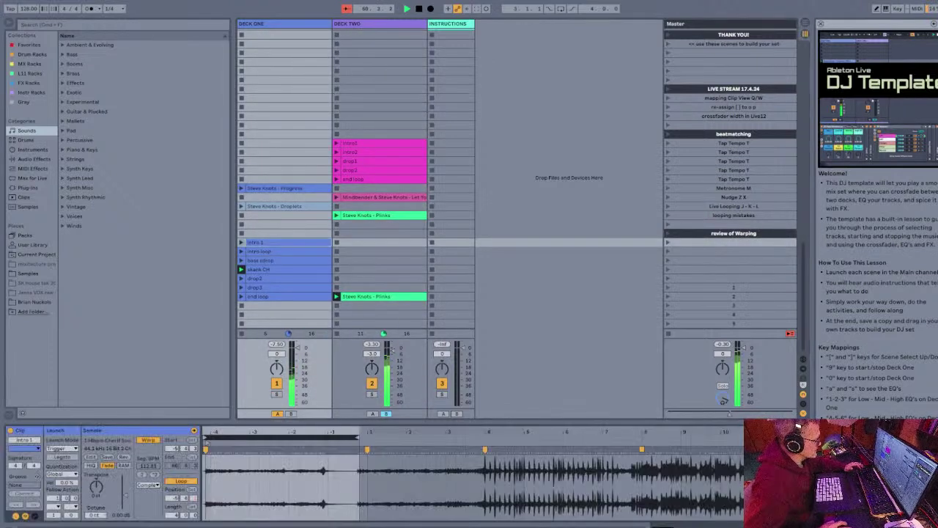
left_click(155, 475)
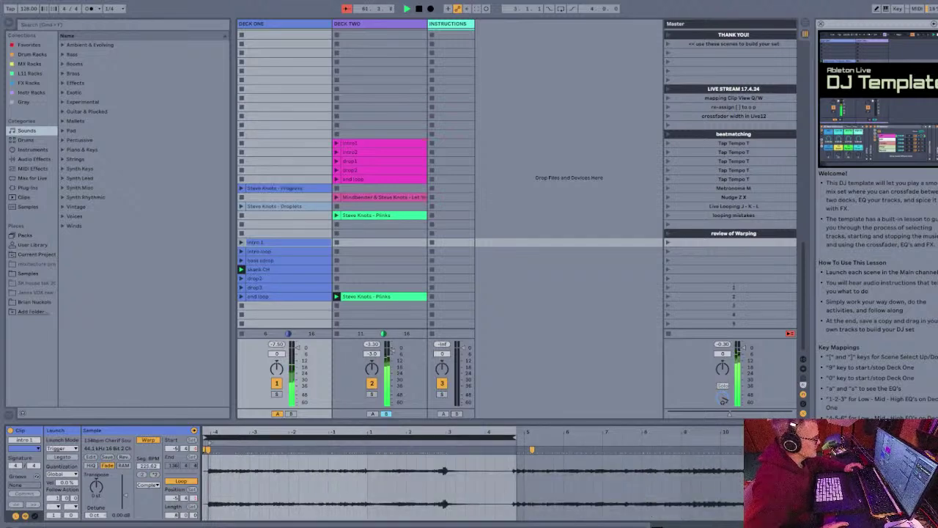
key("Down")
left_click(155, 475)
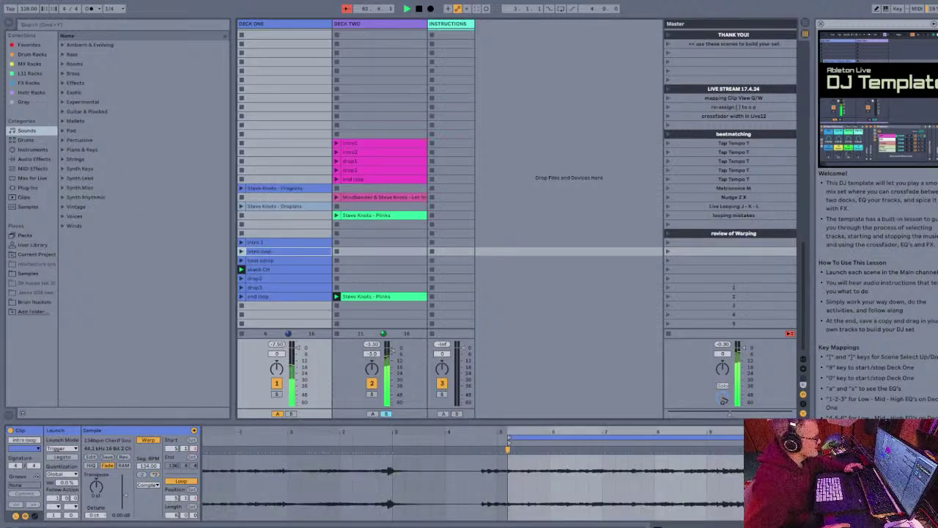
Step: Double the segment BPM of the bass clip below "intro loop", "drop2" and "drop3" to 134
key("Down")
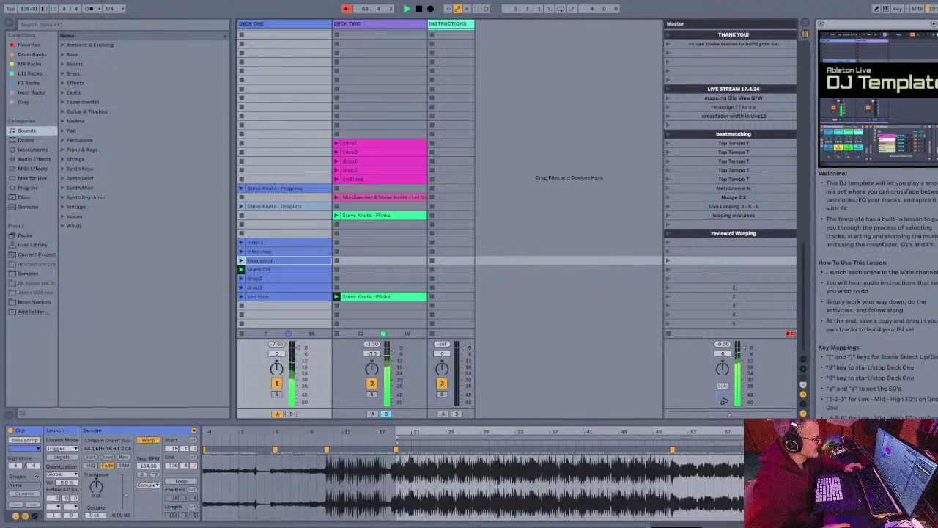
key("Down")
key("Down")
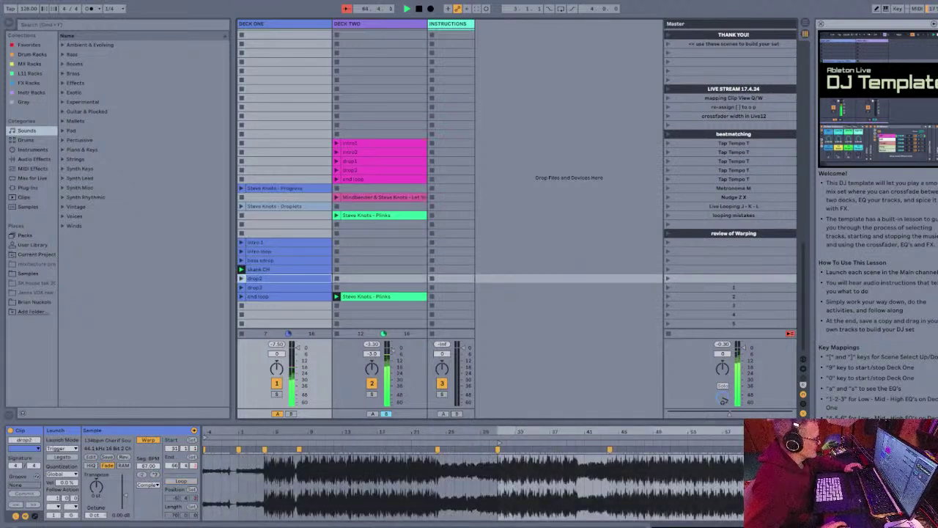
left_click(155, 475)
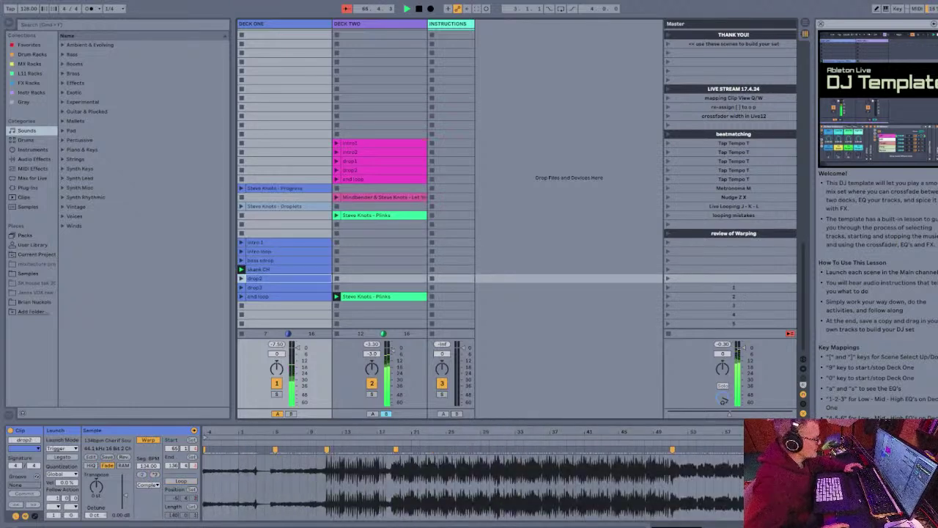
key("Down")
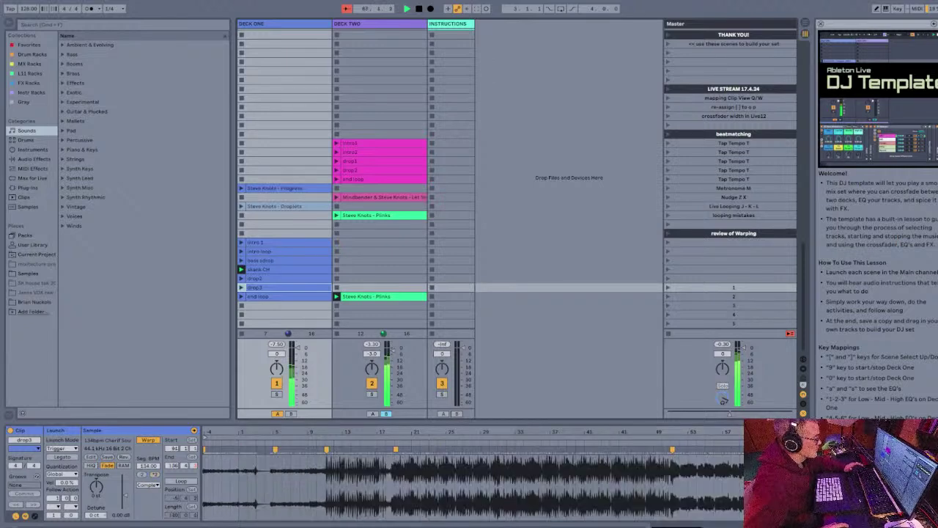
Step: Look through Deck One's clip settings from "end loop" back up to "intro loop", and those of Deck Two's playing "Plinks" clip
key("Down")
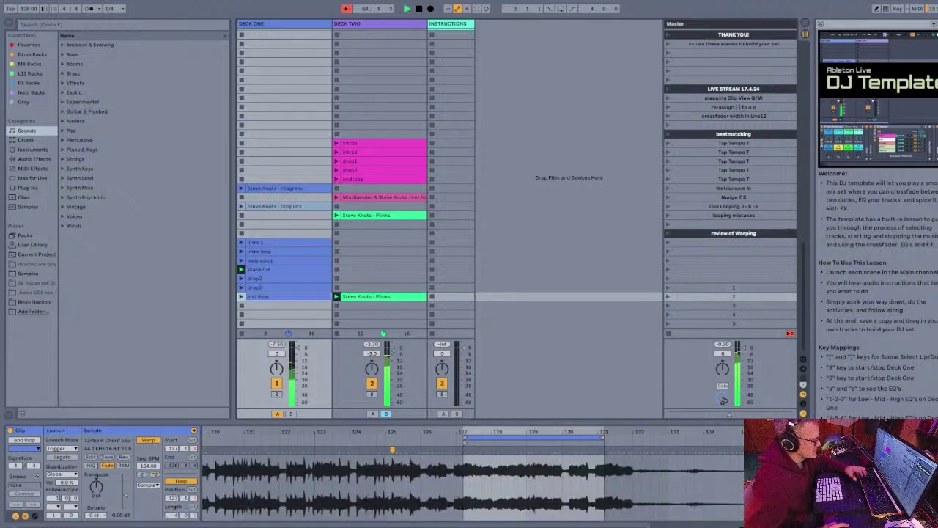
key("Up")
key("Up")
key("Up")
key("Up")
key("Up")
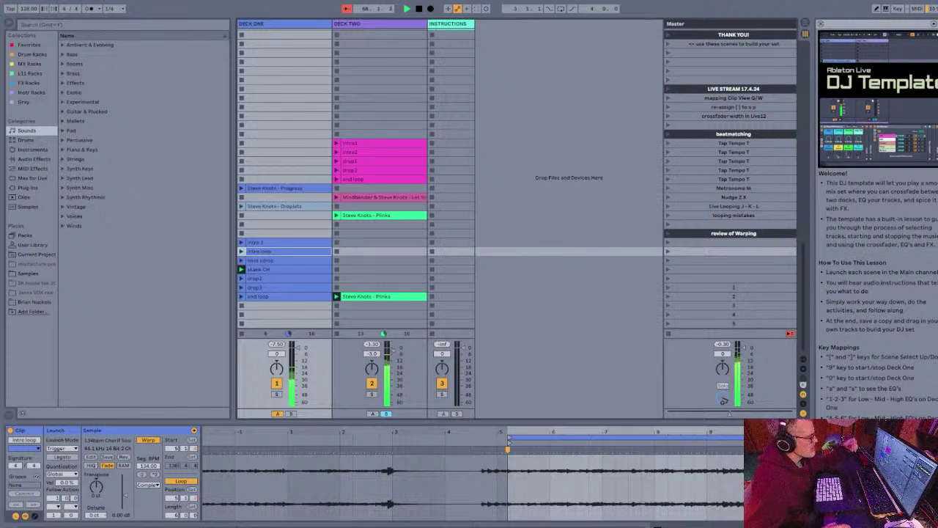
left_click(378, 297)
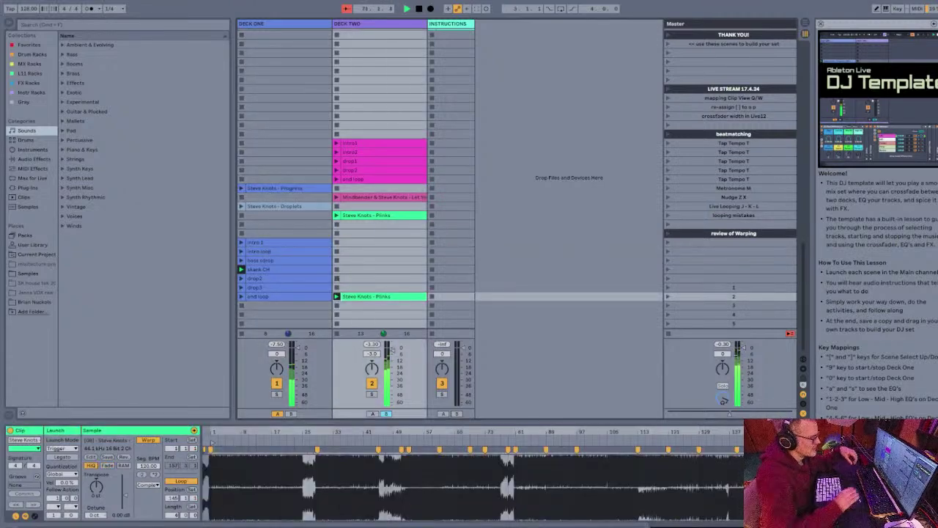
Step: Launch "intro 1" on Deck One, followed by "intro loop", while "Plinks" plays on Deck Two
key("Up")
key("Up")
key("Up")
key("Up")
key("Up")
key("Up")
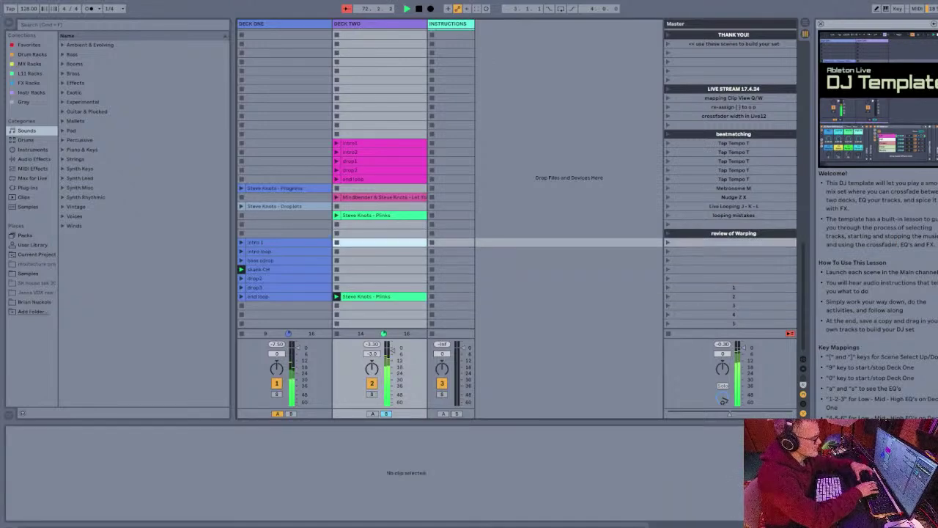
key("Left")
key("Return")
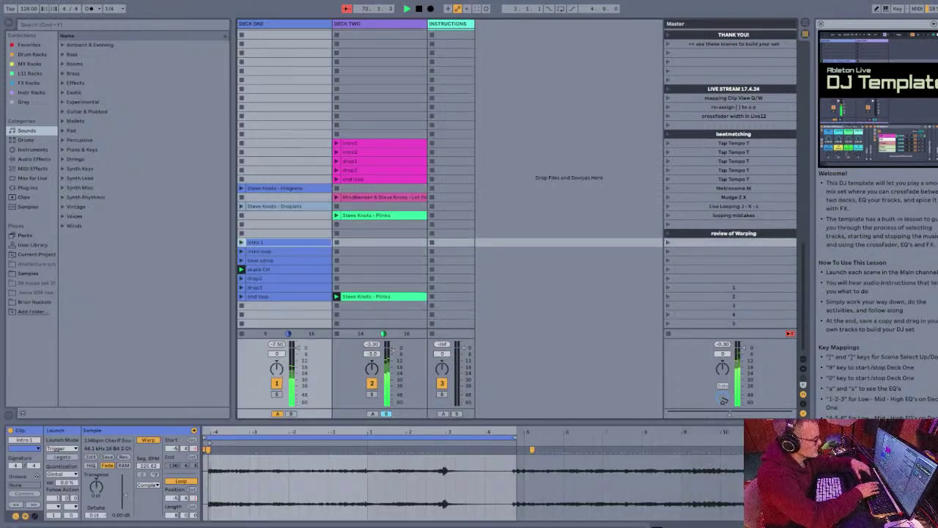
key("Down")
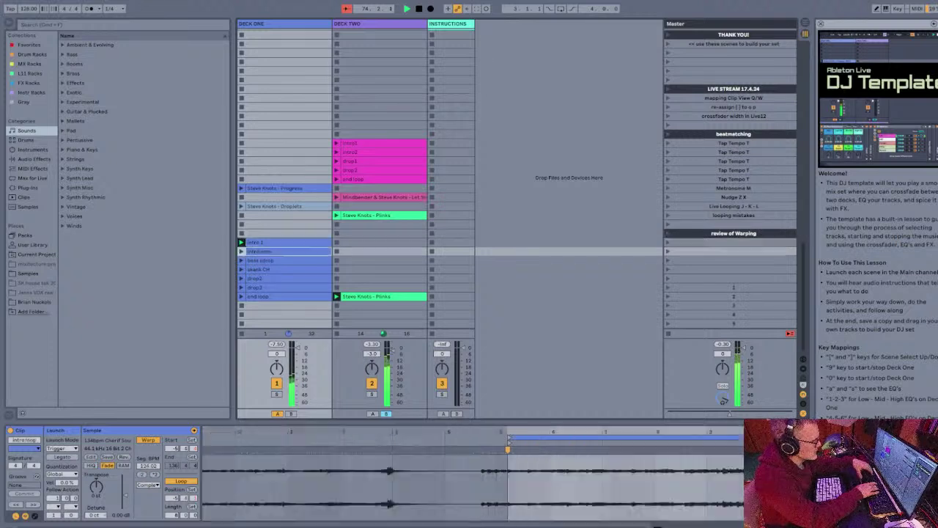
key("Return")
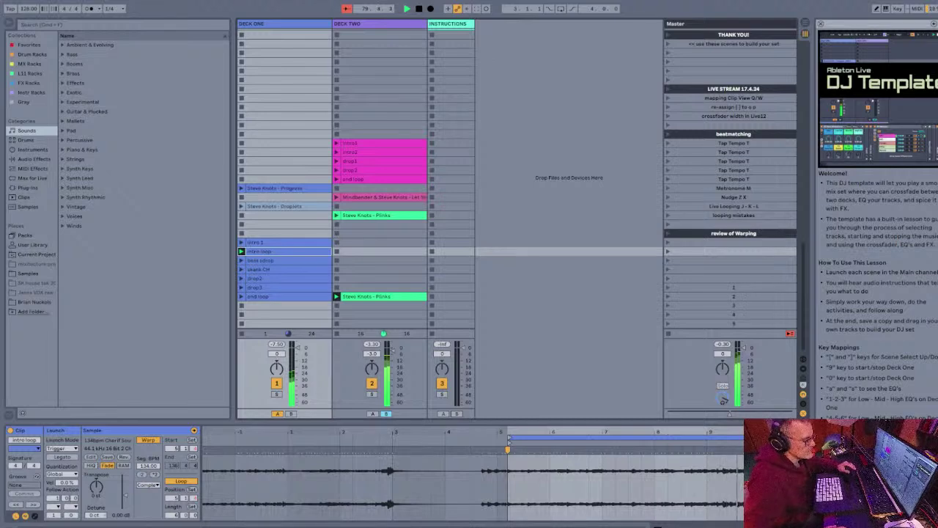
Step: Stop Deck One and launch the bass clip below "intro loop"
double_click(558, 438)
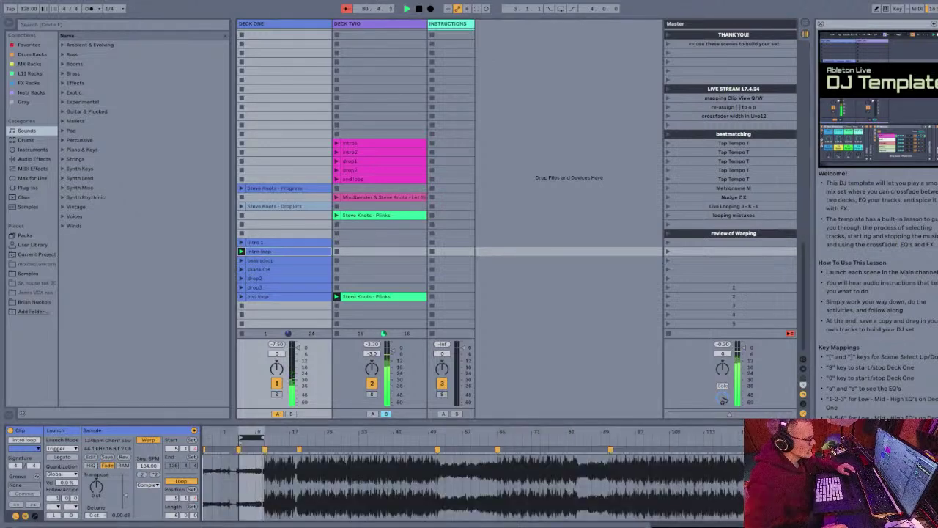
key("plus")
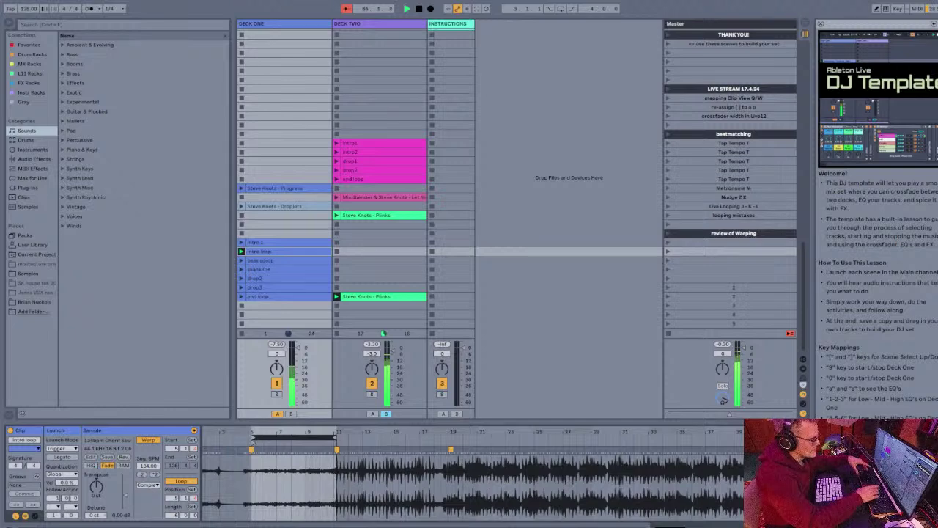
key("Up")
key("Up")
key("Up")
key("Down")
key("9")
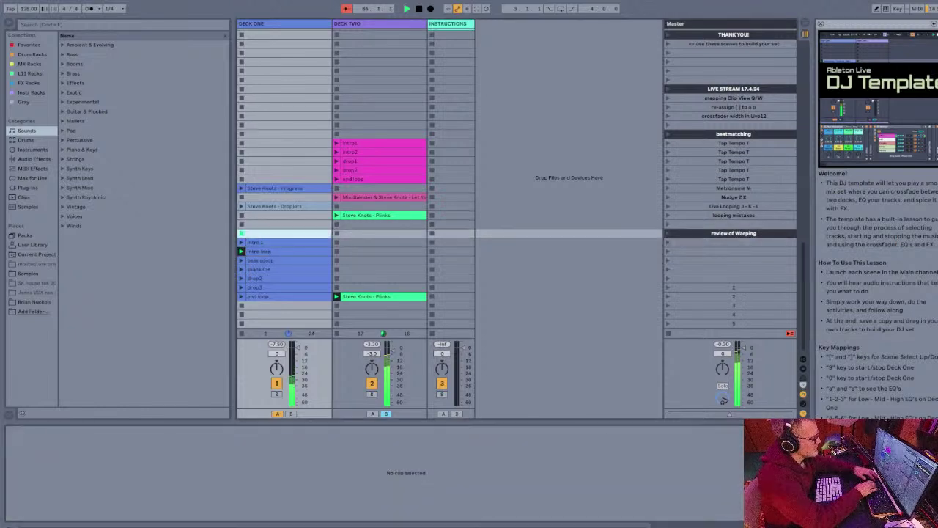
key("Down")
key("Down")
key("Down")
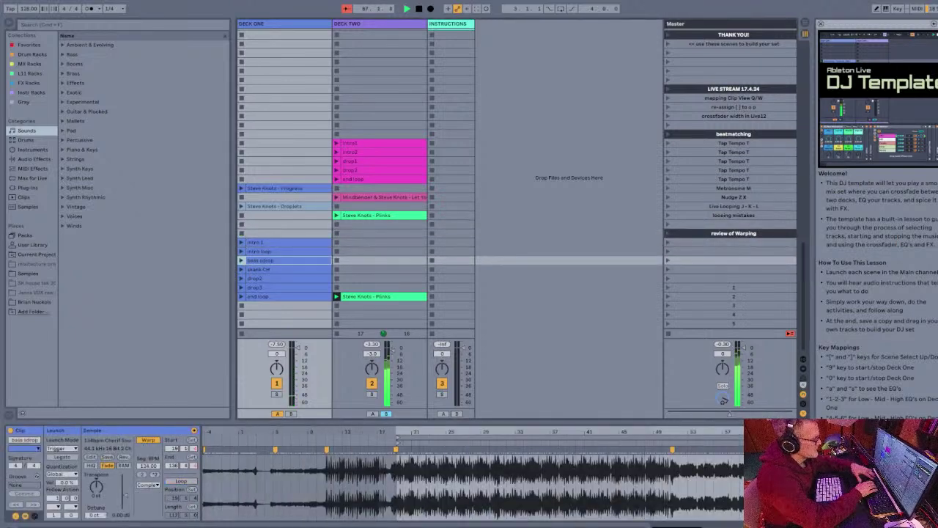
key("Return")
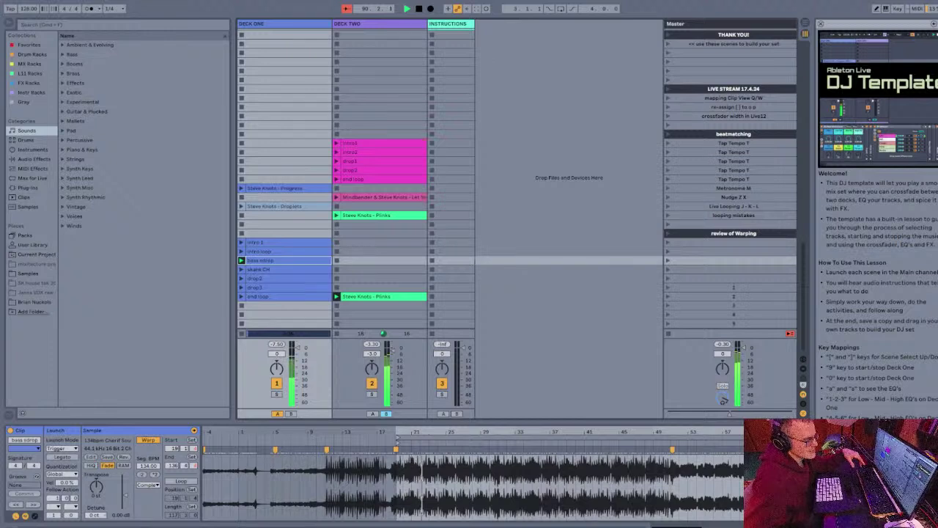
Step: Blend the bass clip with "Plinks" using the crossfader and deck EQs, cutting both decks' lows and restoring Deck Two's mids
key("c")
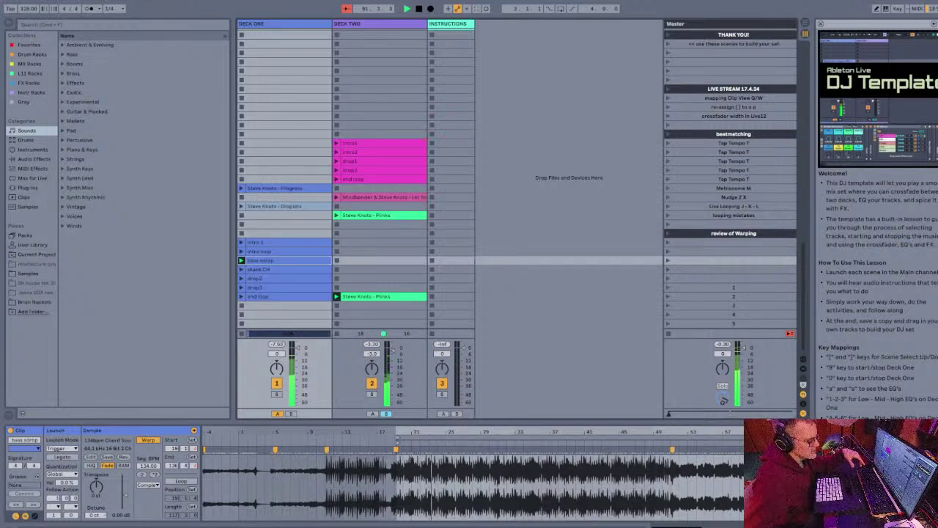
key("v")
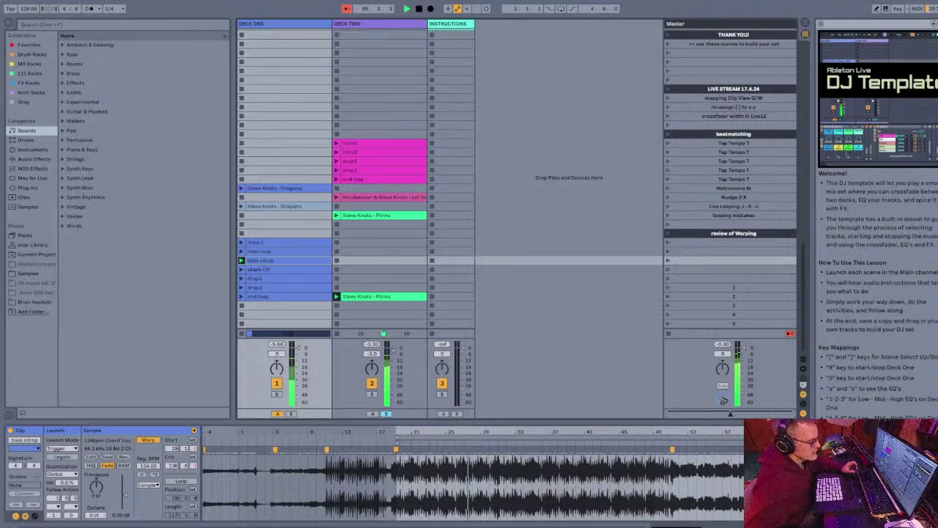
key("a")
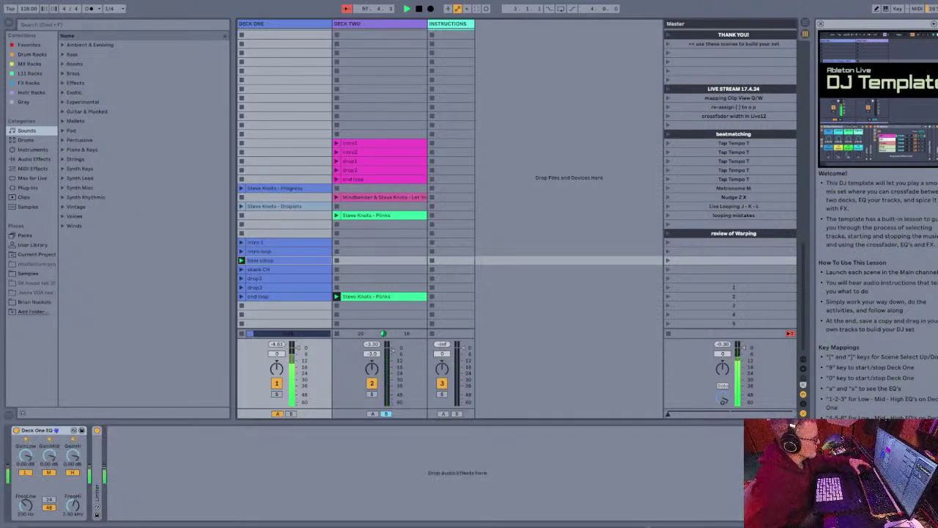
key("s")
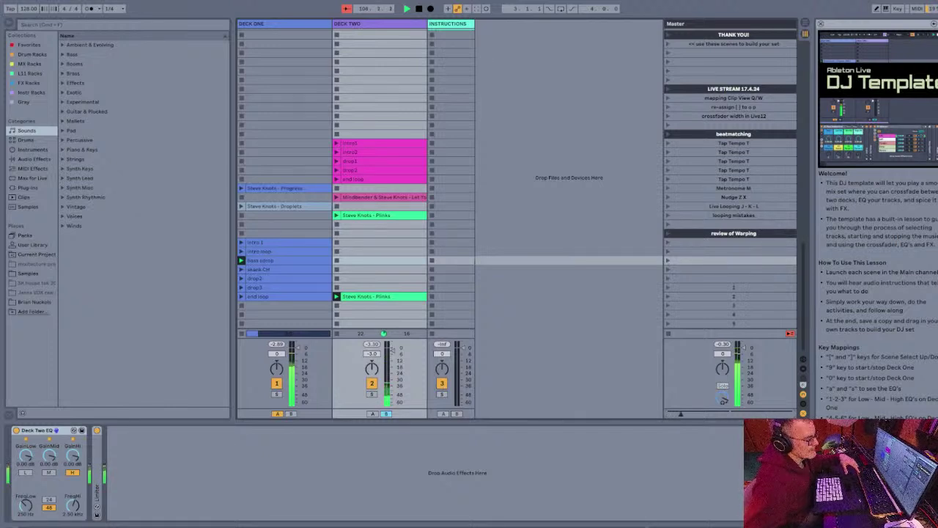
left_click_drag(681, 414, 705, 414)
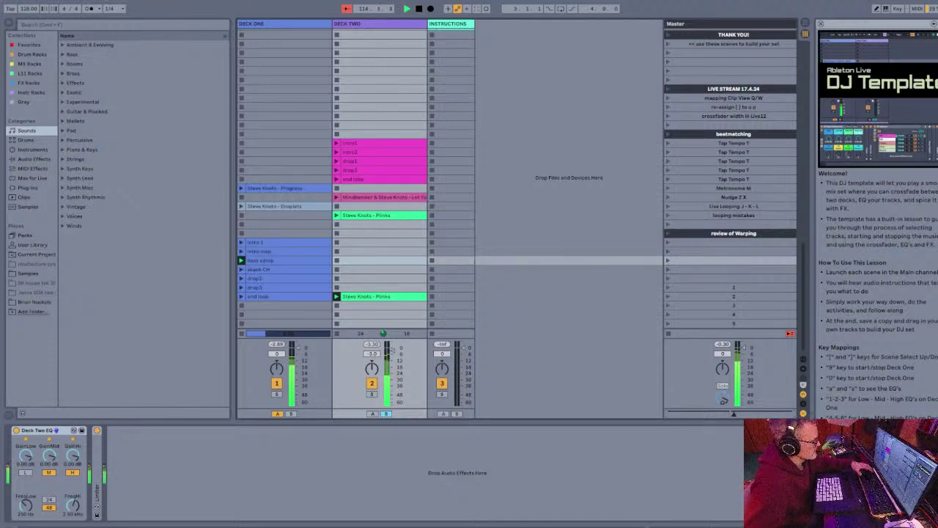
key("a")
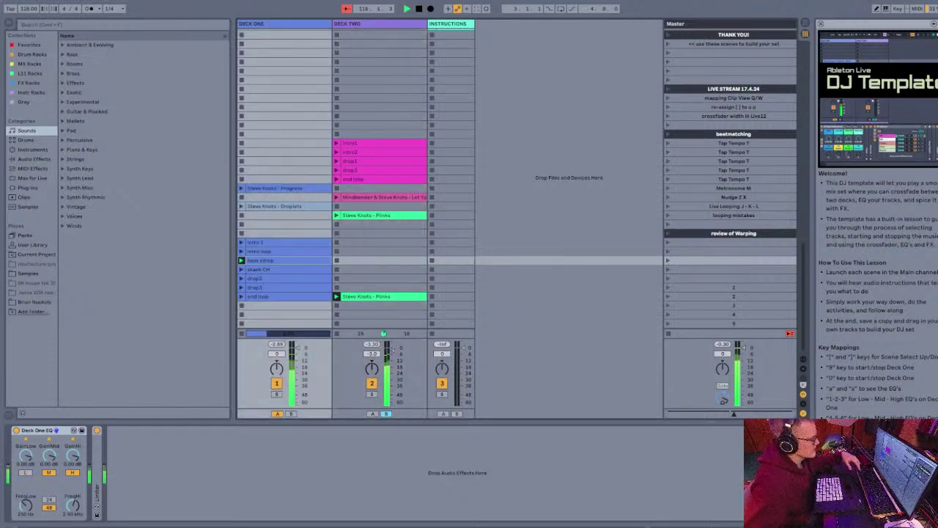
Step: Launch "skank CH" and "drop2" in turn on Deck One
key("bracketright")
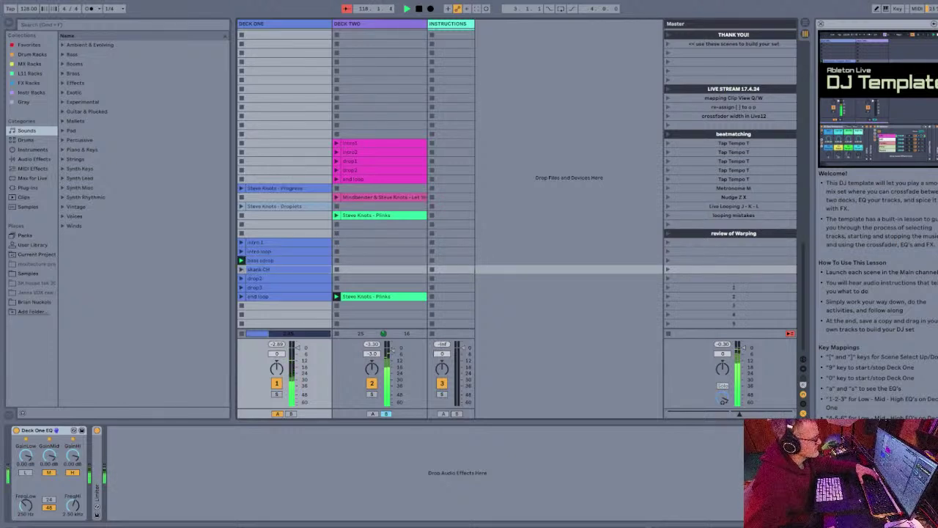
key("9")
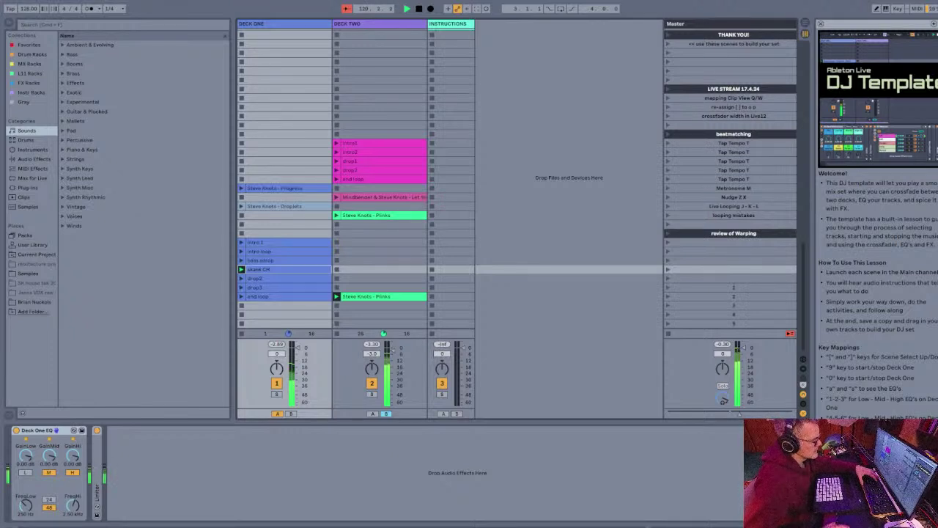
key("bracketright")
key("9")
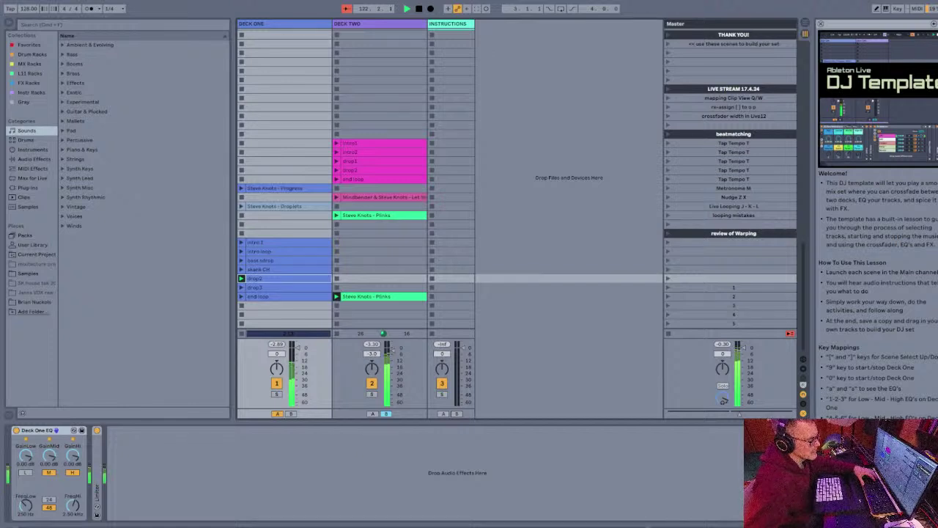
Step: Shift the crossfader towards Deck One, launch "drop3" and "end loop" in turn, and stop playback
left_click_drag(739, 414, 712, 414)
key("bracketright")
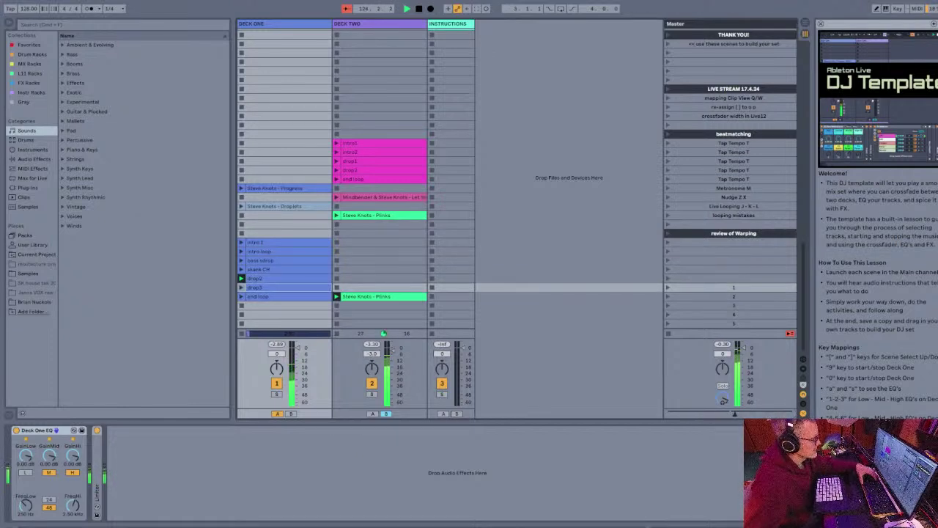
key("9")
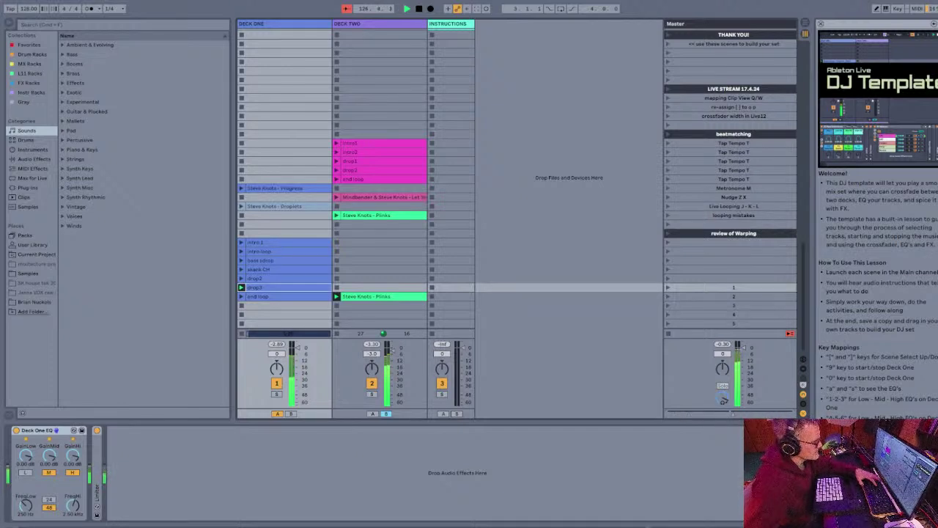
key("bracketright")
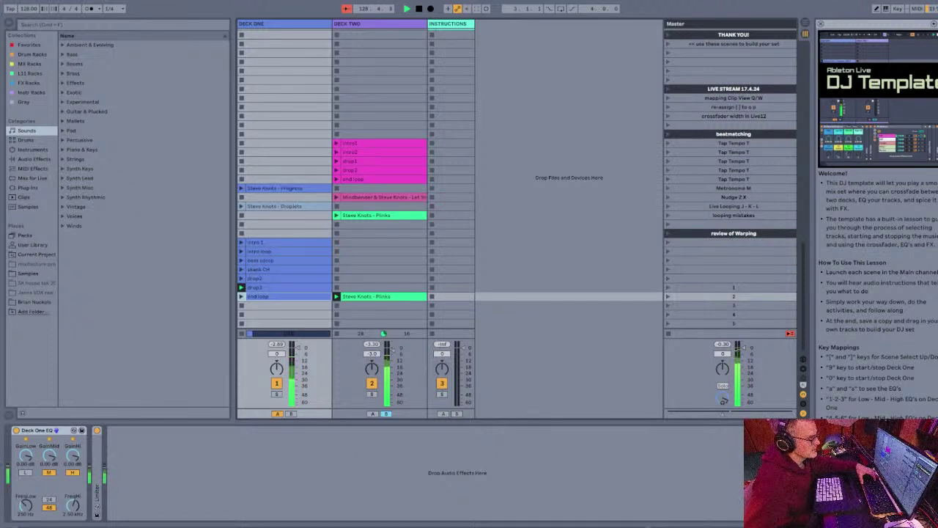
key("9")
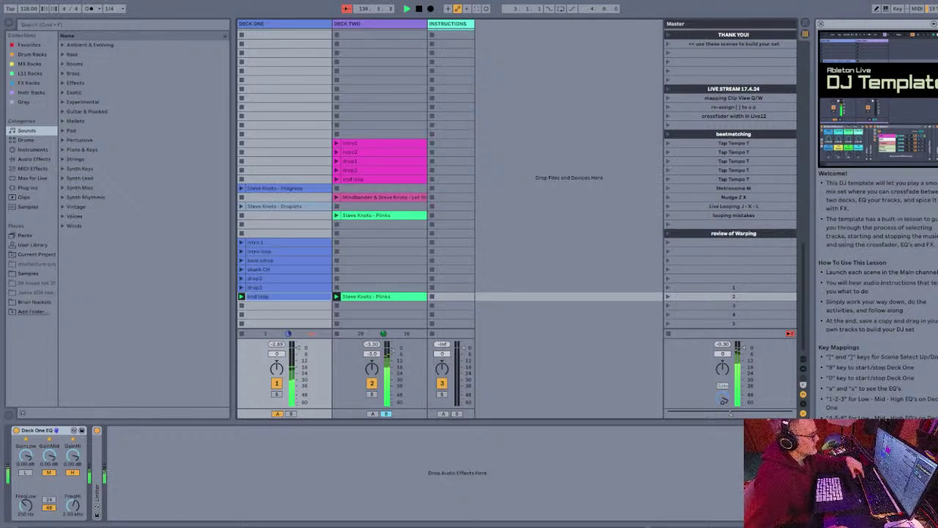
key("space")
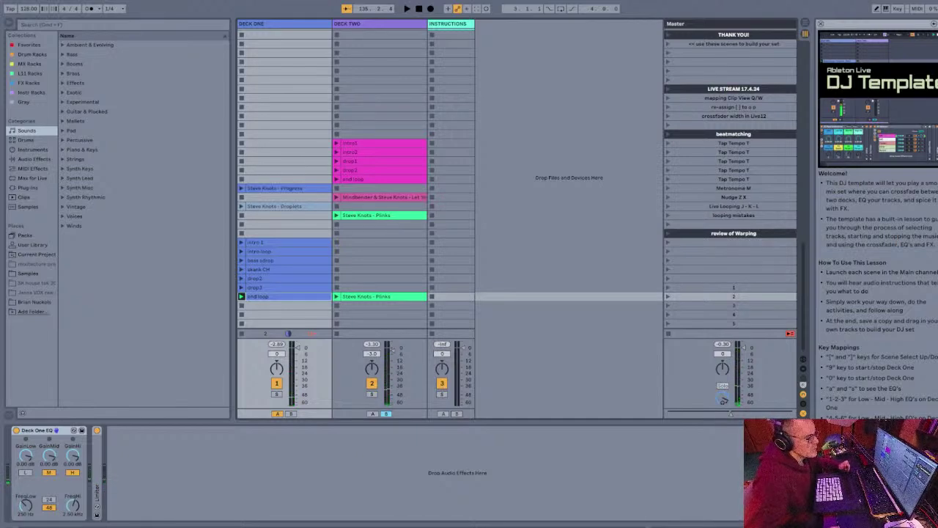
Step: Copy "intro 1" into Deck One's slot in scene 4 and rename the copy "new track"
left_click(734, 233)
left_click(286, 242)
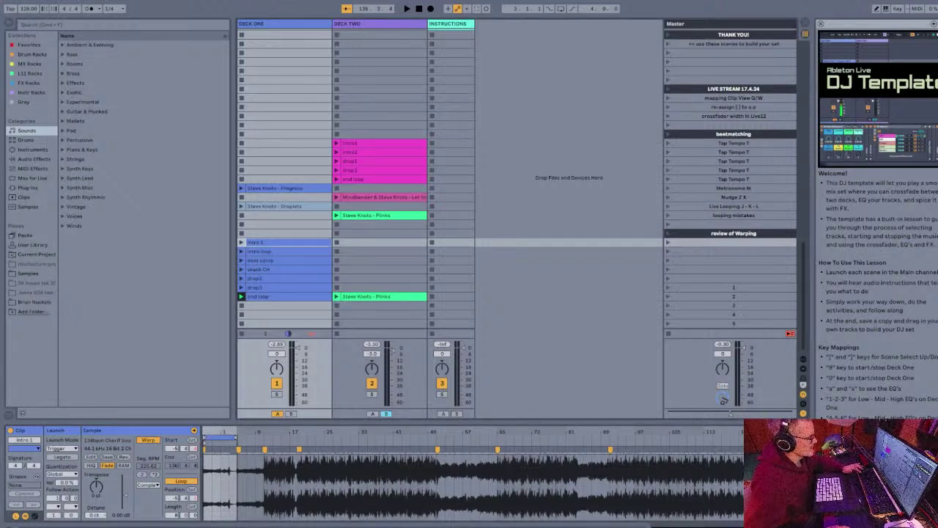
left_click_drag(282, 243, 283, 314)
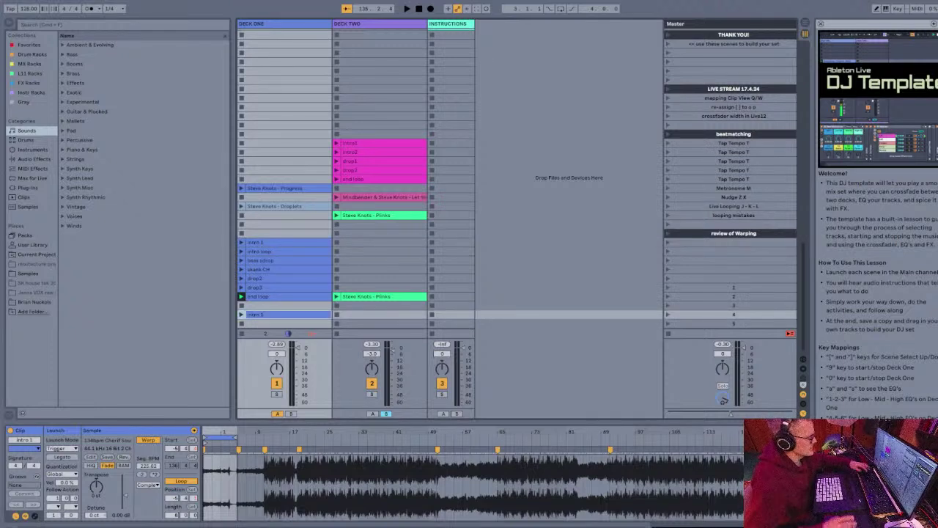
key("ctrl+r")
type("new tra")
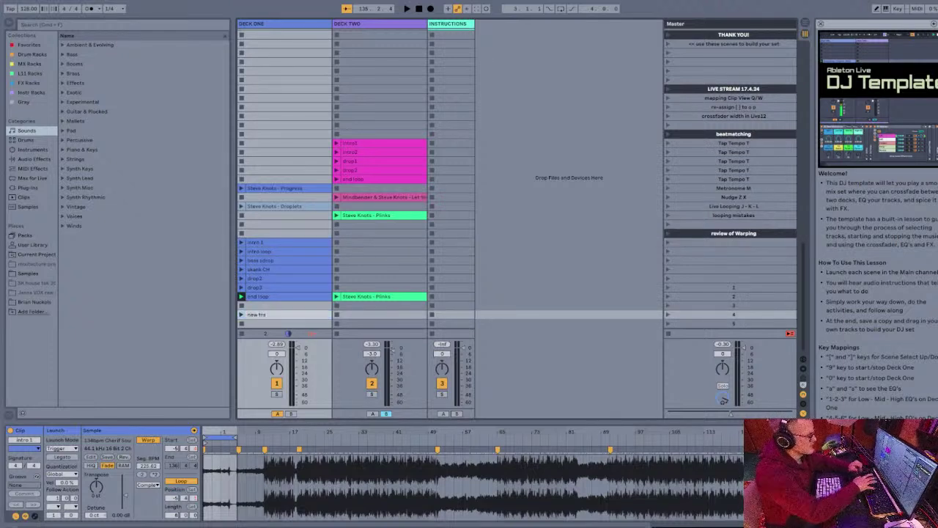
type("ck")
key("Return")
Step: Turn Warp off for "new track", set its start point on the strong beat at about 0:25.8, and play it from there
left_click(241, 314)
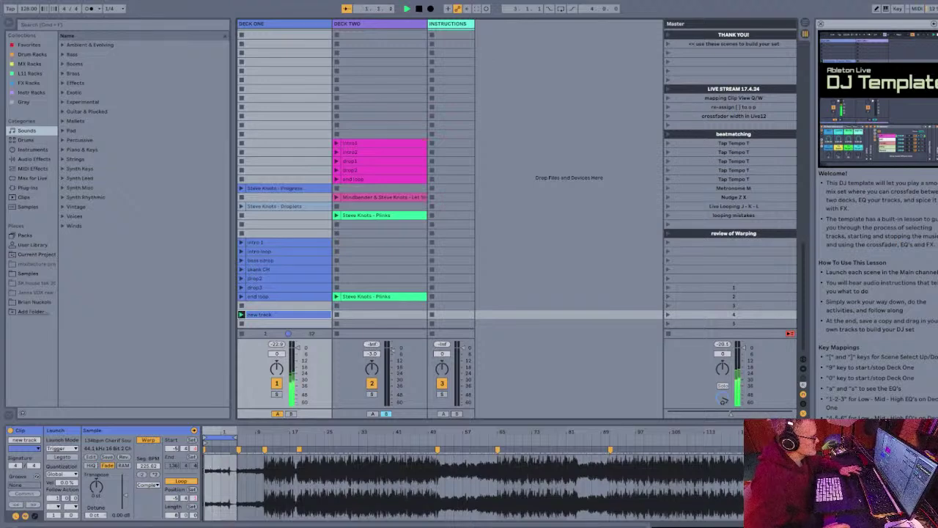
left_click(148, 440)
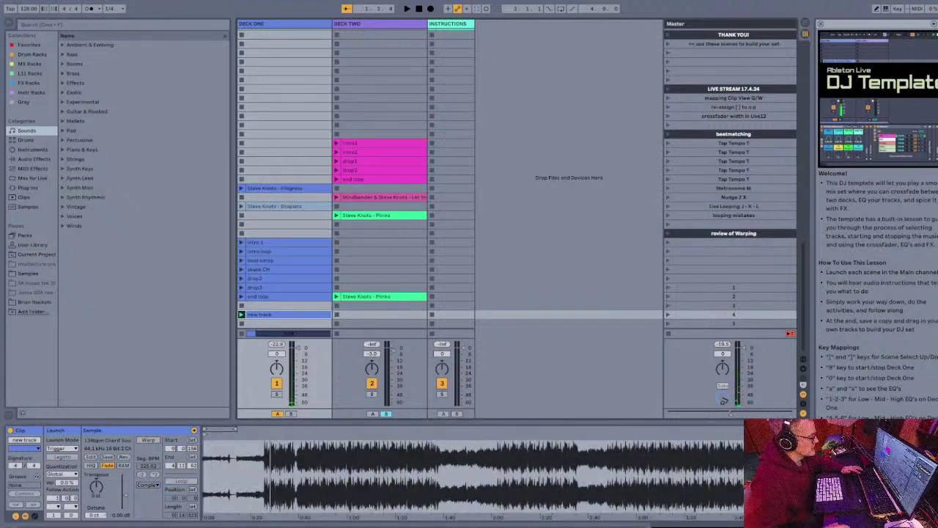
left_click_drag(267, 459, 268, 513)
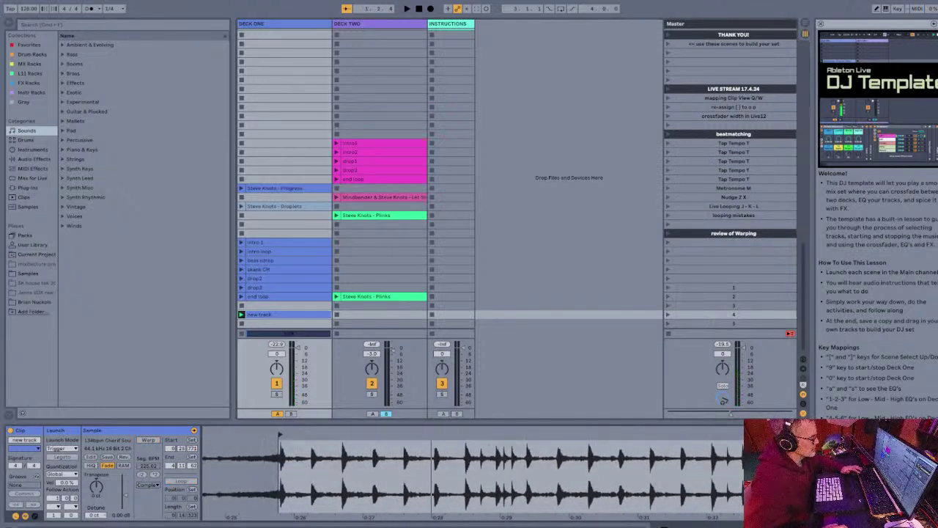
left_click_drag(284, 470, 285, 513)
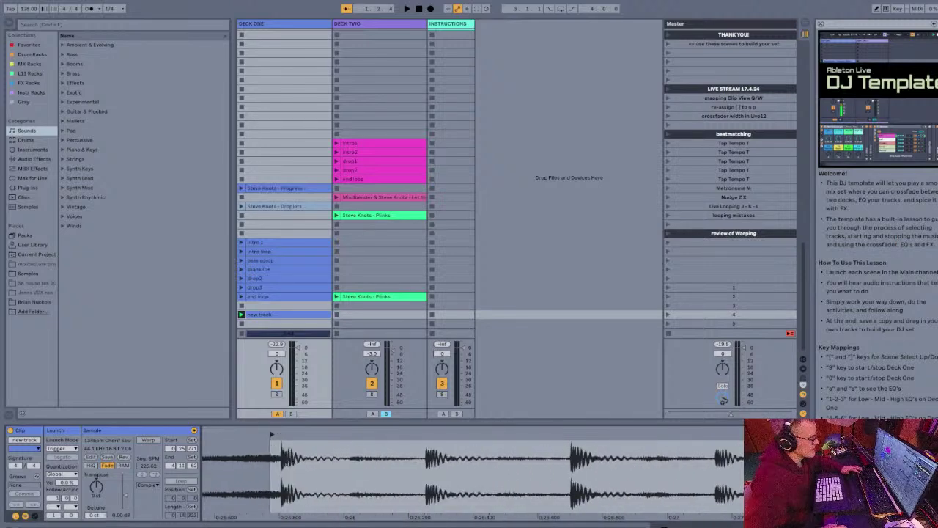
left_click_drag(272, 435, 283, 435)
double_click(283, 440)
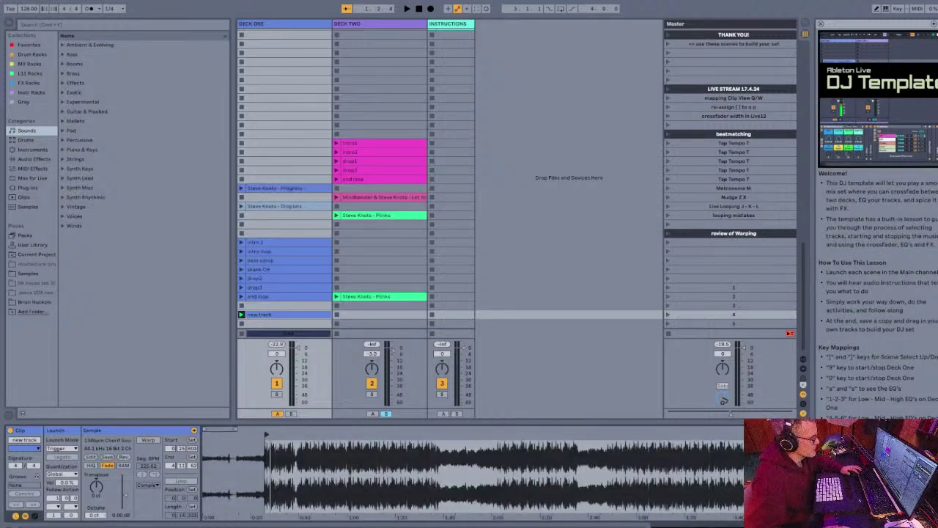
key("space")
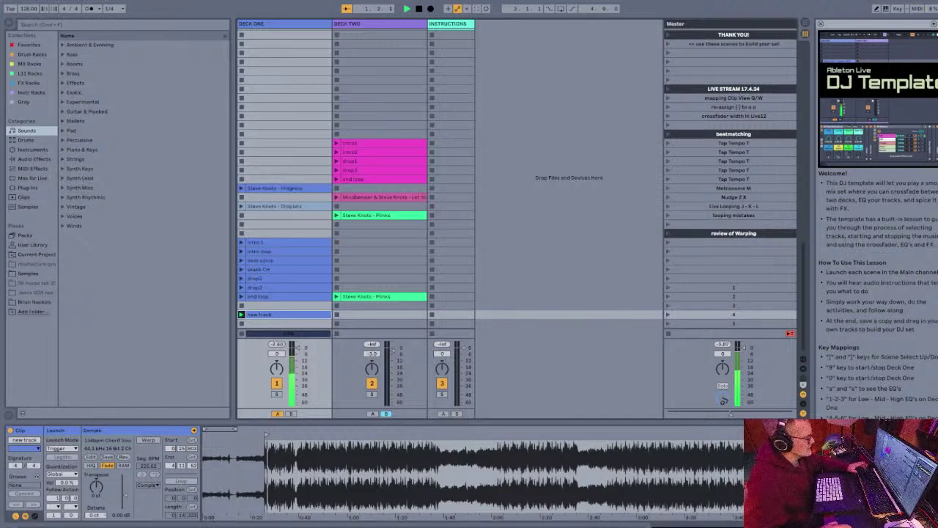
Step: Alternate between Deck One's EQ and the "new track" waveform while the clip plays, and stop playback
key("a")
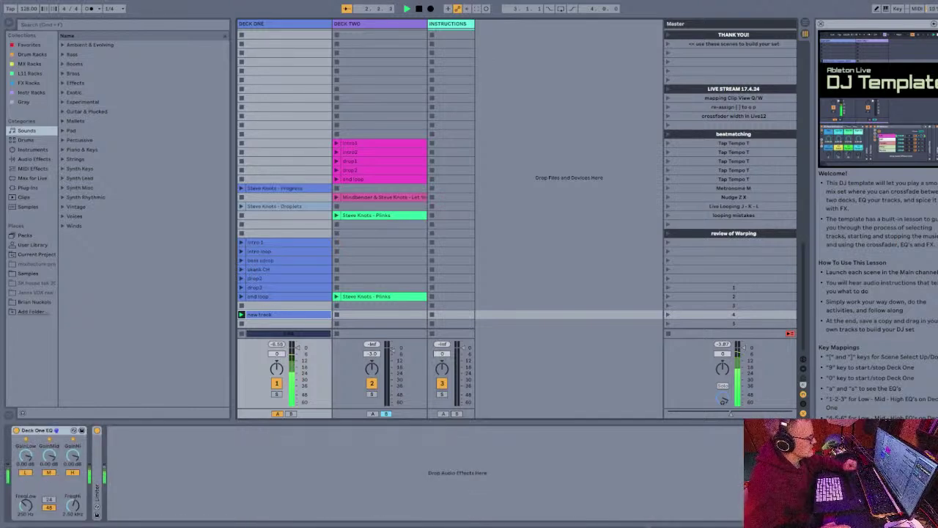
key("shift+Tab")
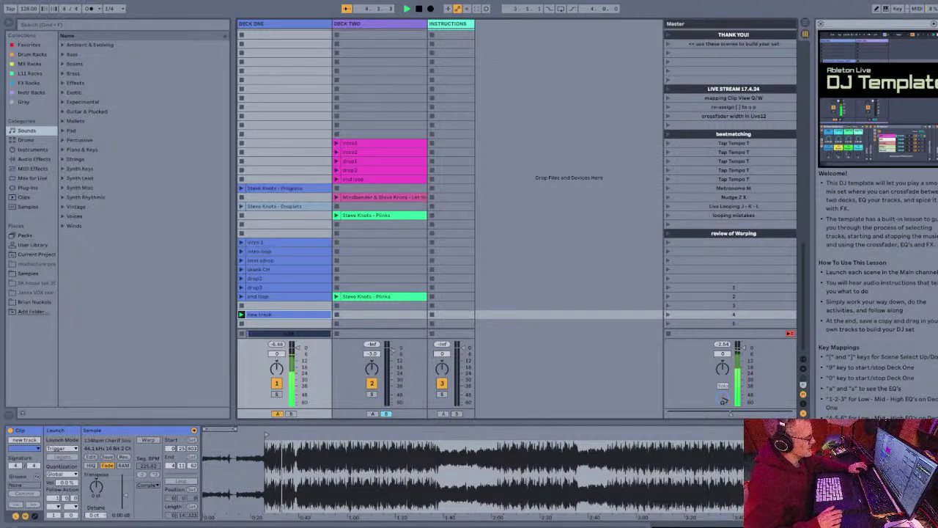
key("shift+Tab")
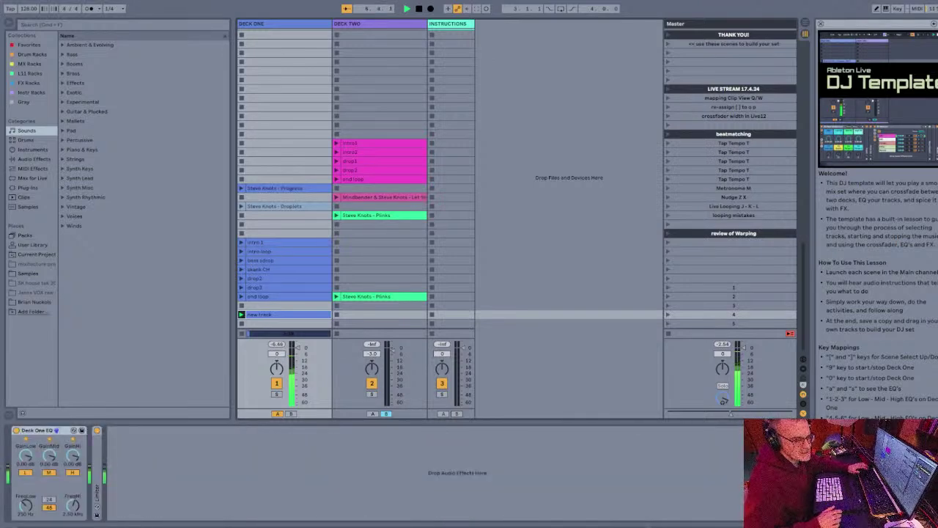
key("shift+Tab")
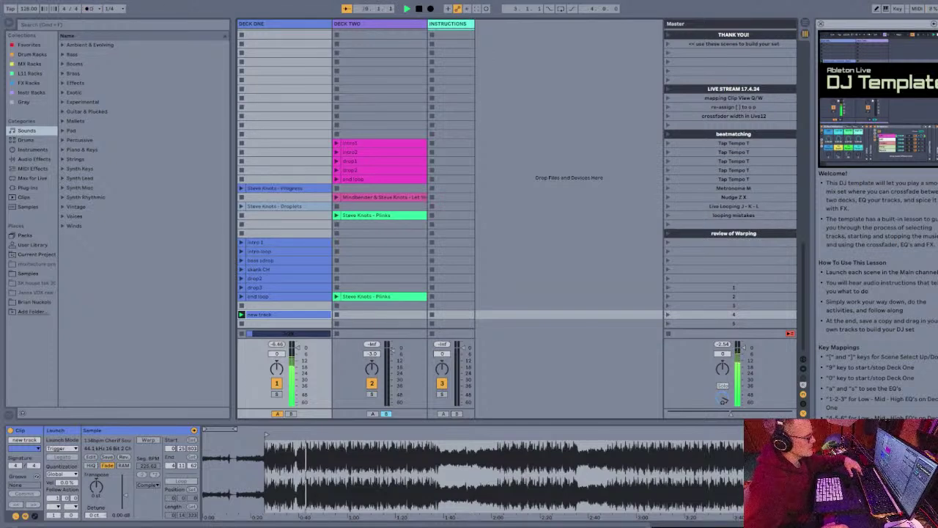
key("space")
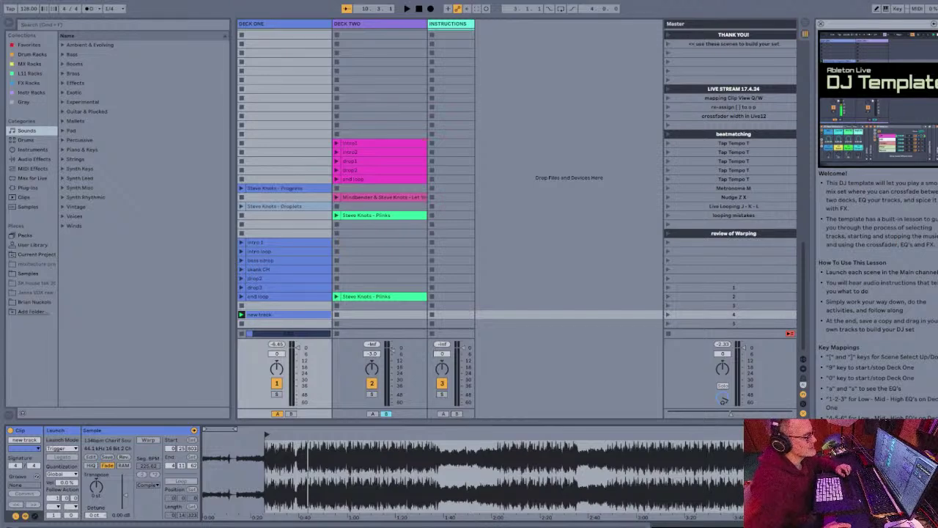
Step: Go from the "LAUNCHING TRACKS" scene to 'Press "9" to start/stop Deck One' and launch Deck One's "Progress" clip there
scroll(516, 179, "up", 15)
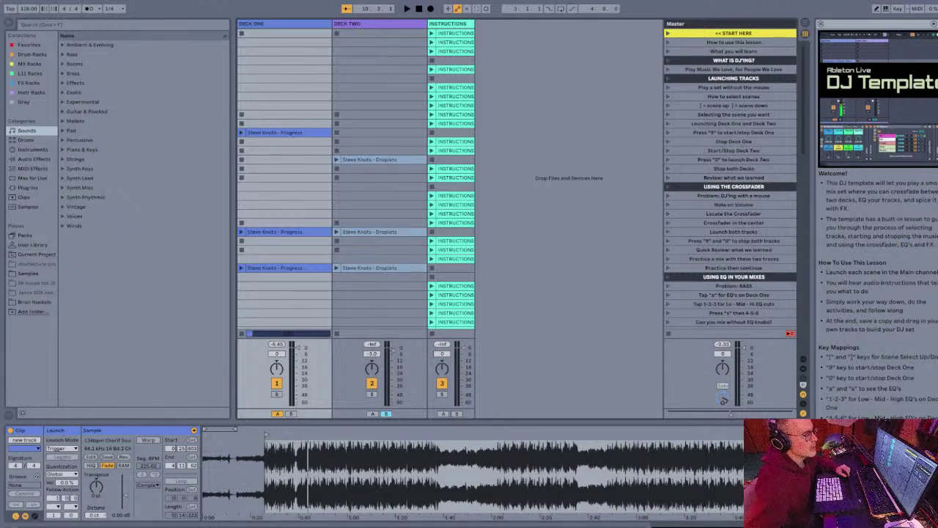
left_click(689, 79)
key("]")
key("]")
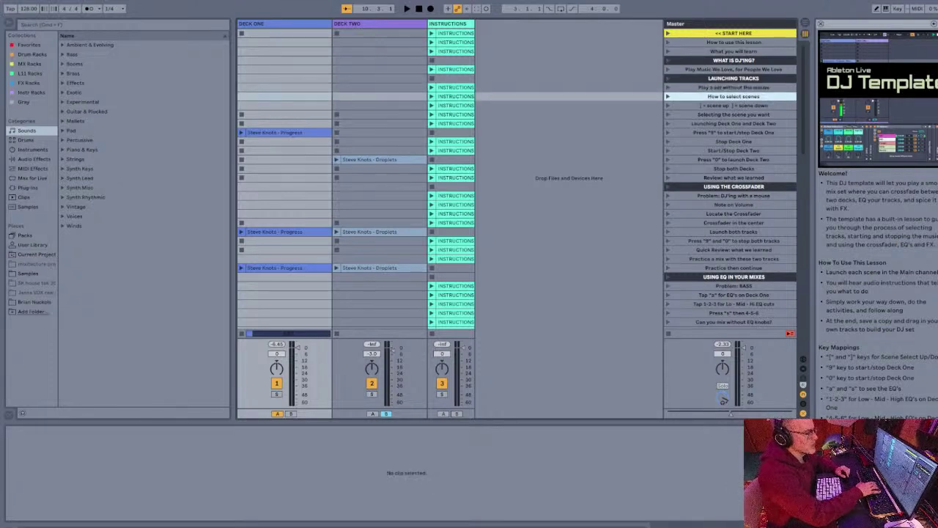
key("[")
key("]")
key("]")
key("]")
key("]")
key("]")
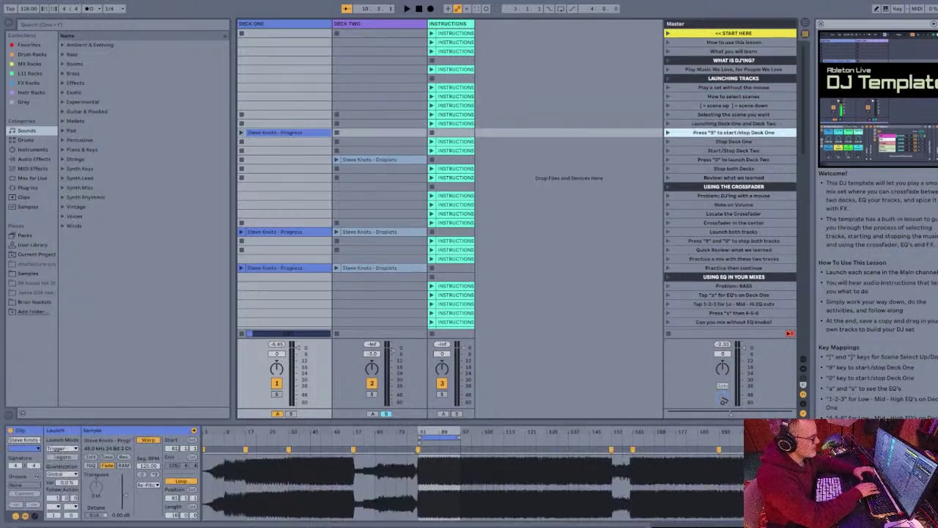
key("9")
Step: Stop Deck One, launch Deck Two's "Droplets" clip in the 'Press "0" to launch Deck Two' scene, and stop Deck Two
key("]")
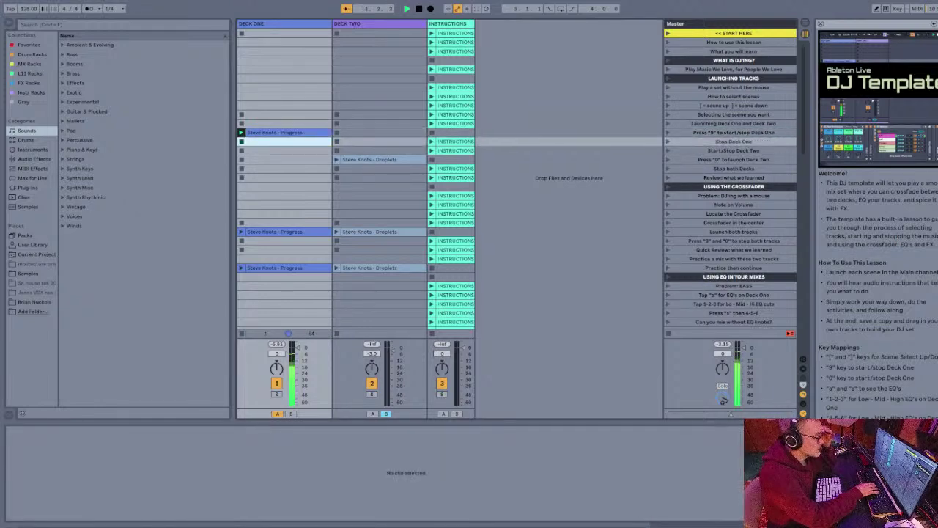
key("9")
key("]")
key("]")
key("0")
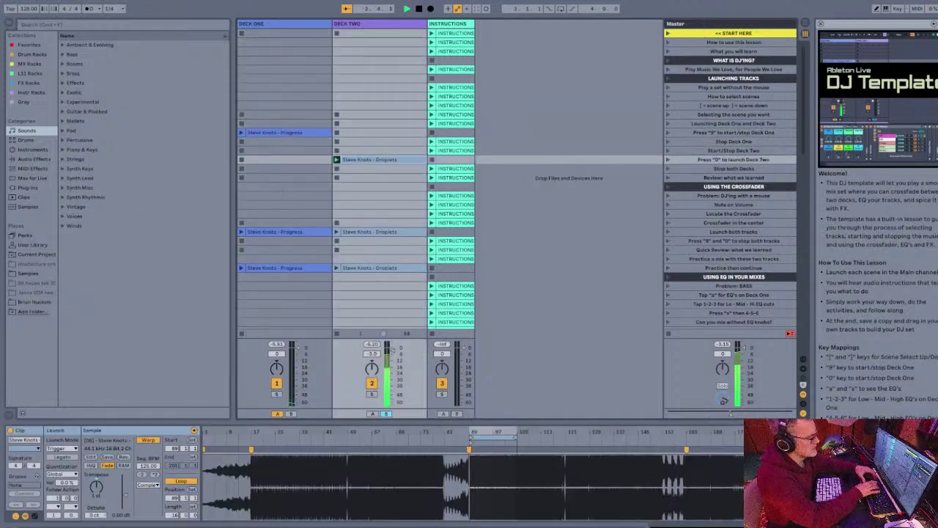
key("]")
key("0")
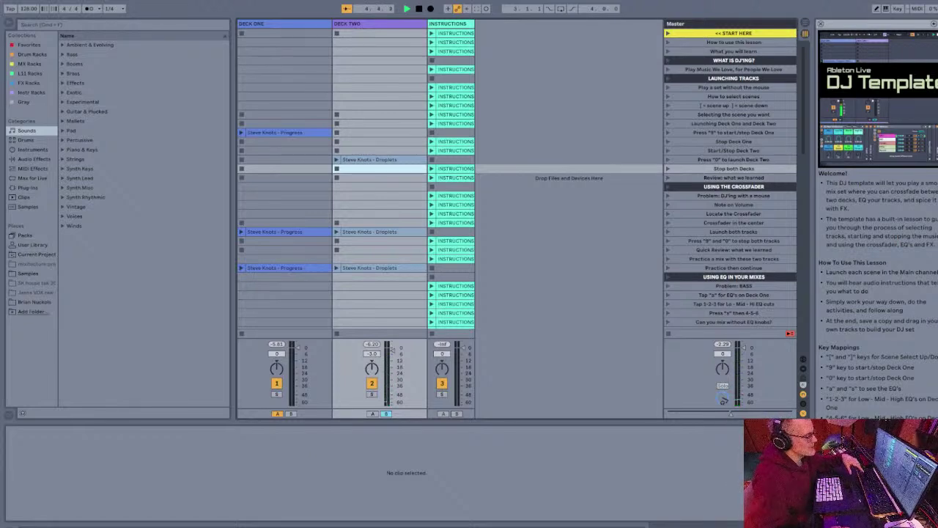
Step: Launch the "Launch both tracks" scene and crossfade between the two decks
key("]")
key("]")
key("]")
key("]")
key("]")
key("]")
key("]")
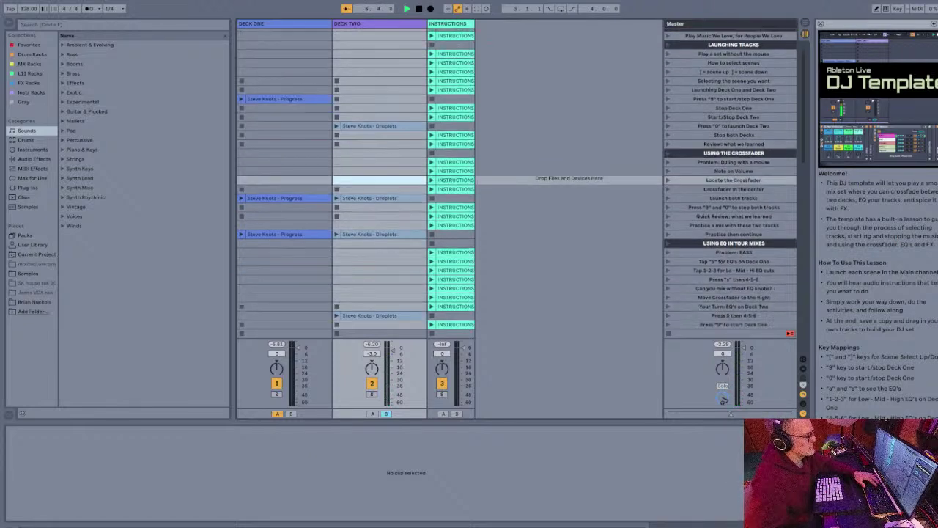
key("Return")
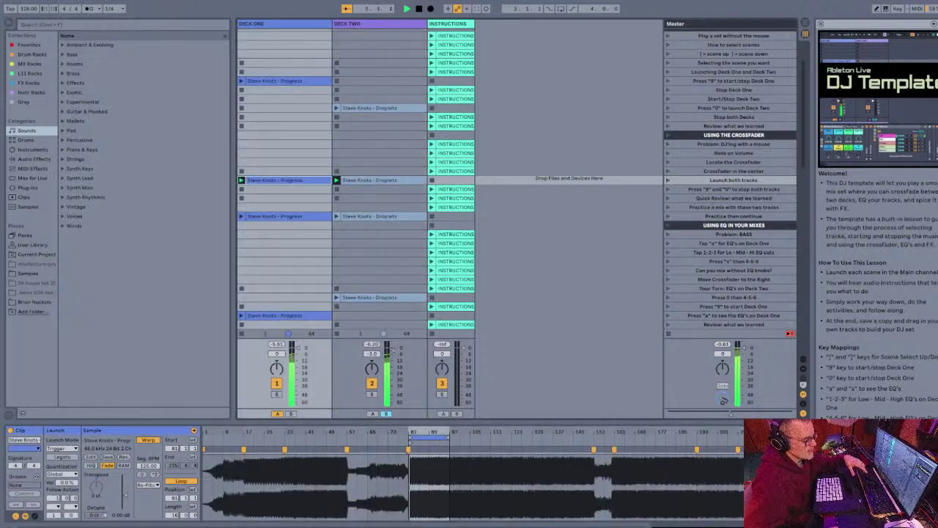
left_click_drag(738, 414, 681, 414)
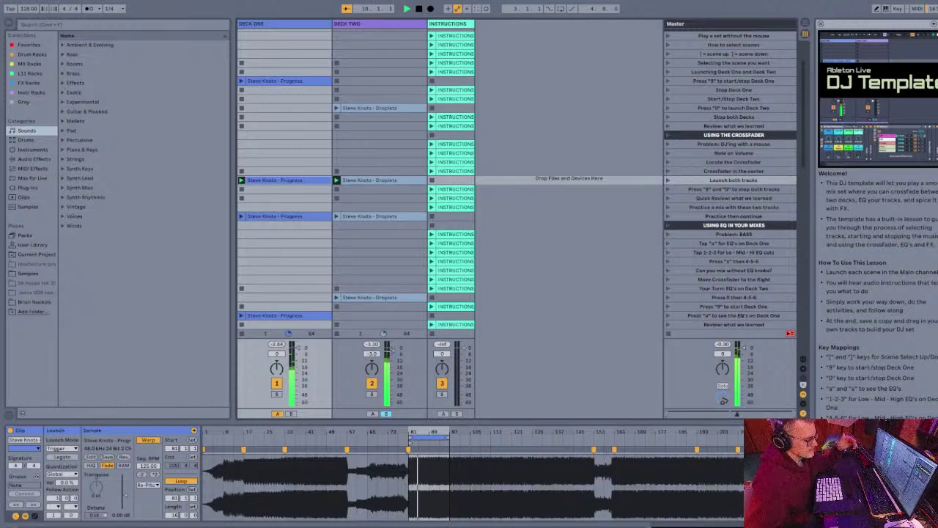
Step: Cut and restore EQ bands on both decks while crossfading, finish on Deck Two with all its bands on, and stop playback
key("s")
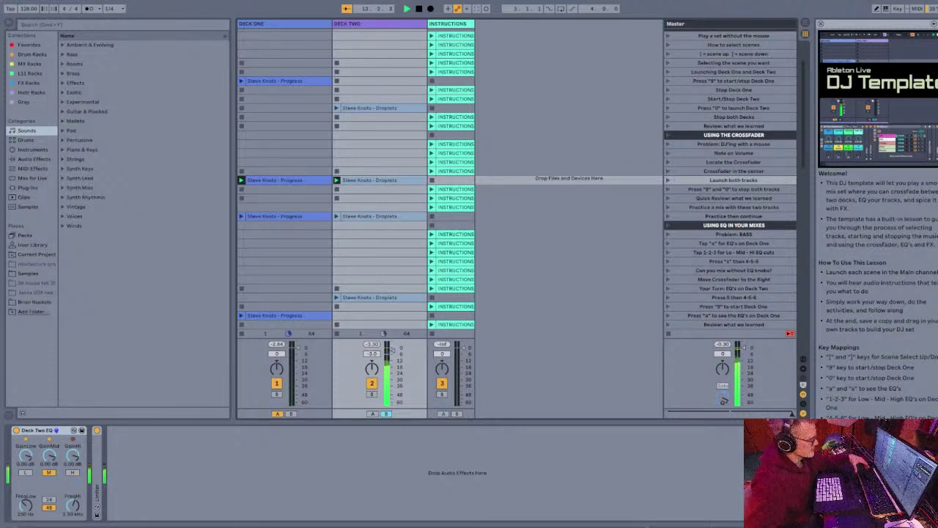
key("a")
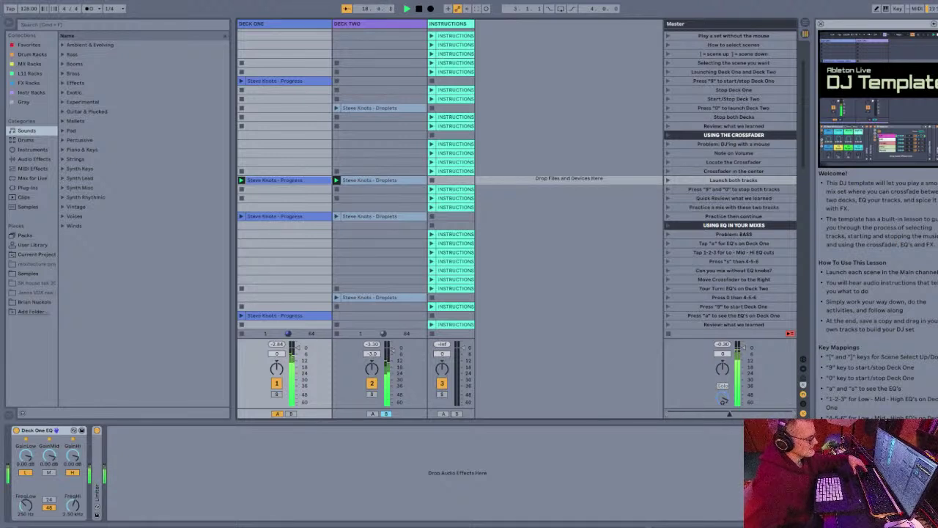
key("s")
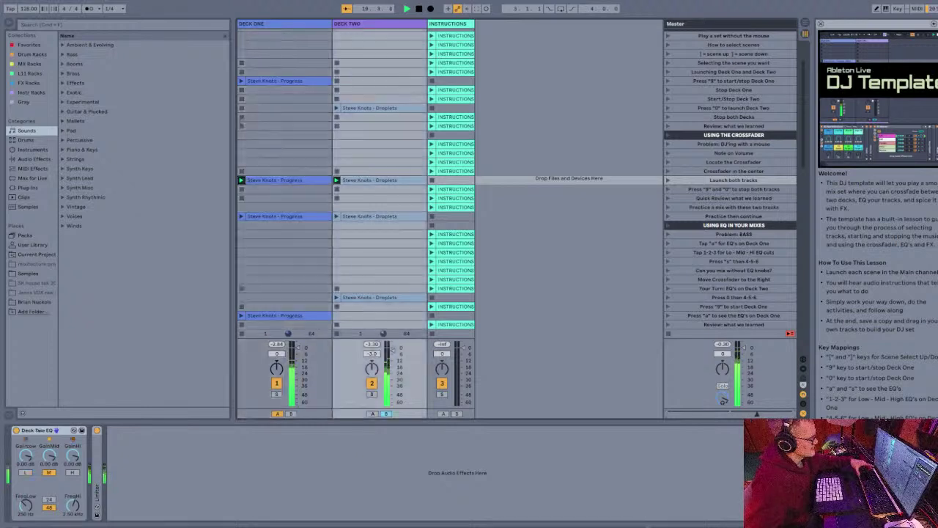
key("6")
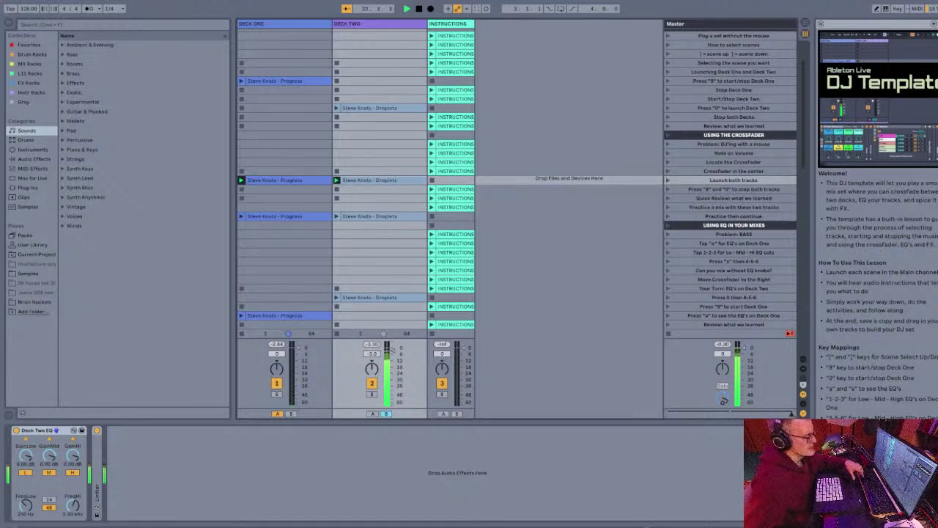
key("space")
Step: Launch the instruction clip of the "Problem: DJ'ing with a mouse" scene and show its waveform
scroll(516, 179, "down", 2)
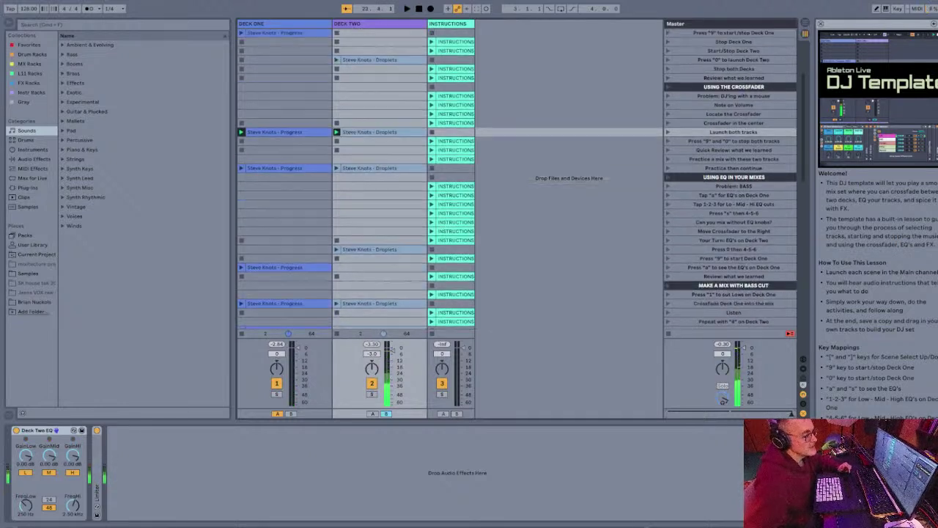
left_click(734, 87)
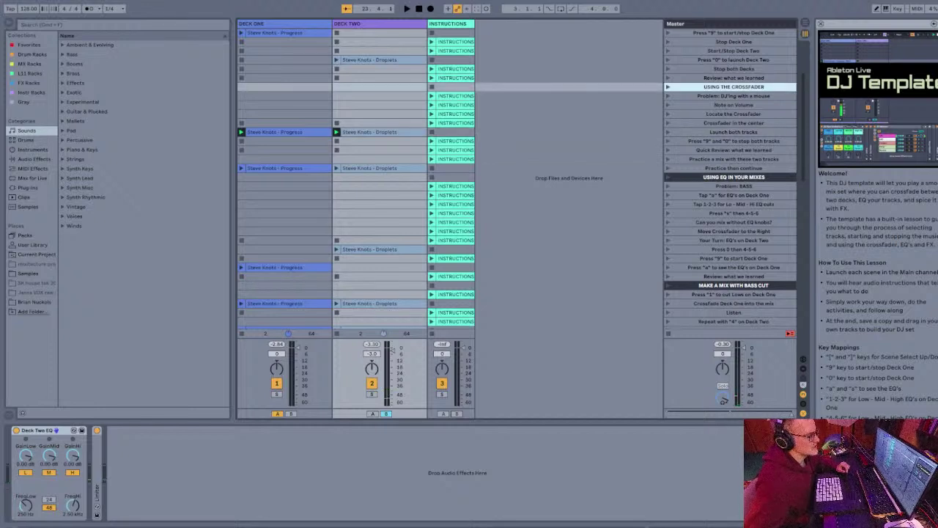
left_click(432, 96)
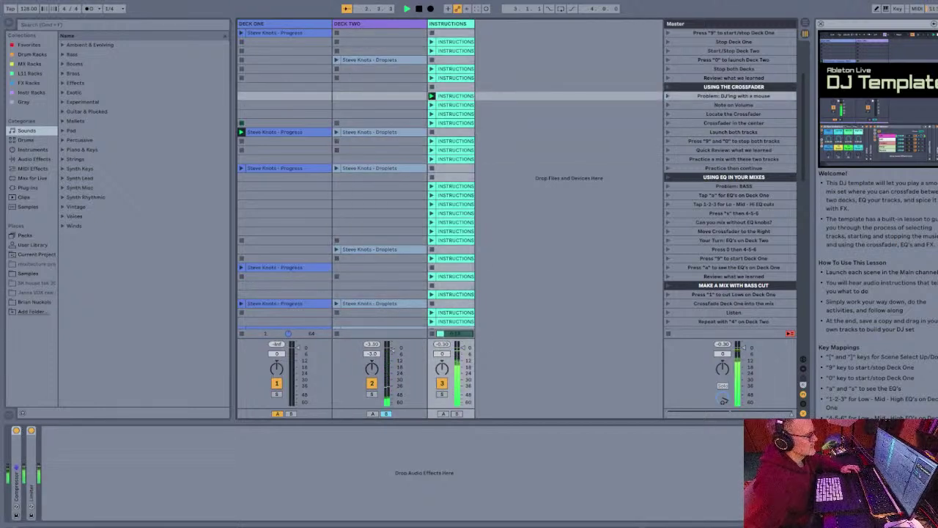
key("shift+Tab")
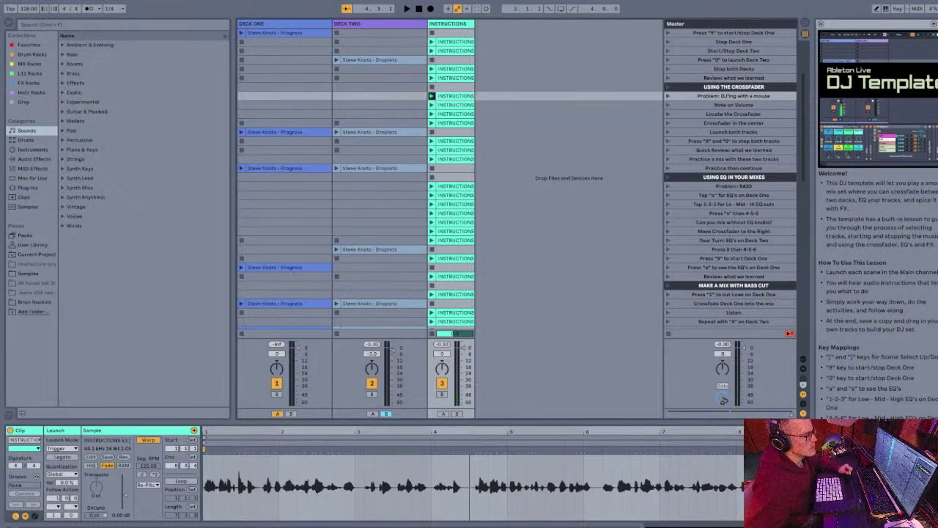
Step: Launch the "Crossfader in the center" scene, start both decks' clips from "Launch both tracks", and stop playback
left_click(669, 123)
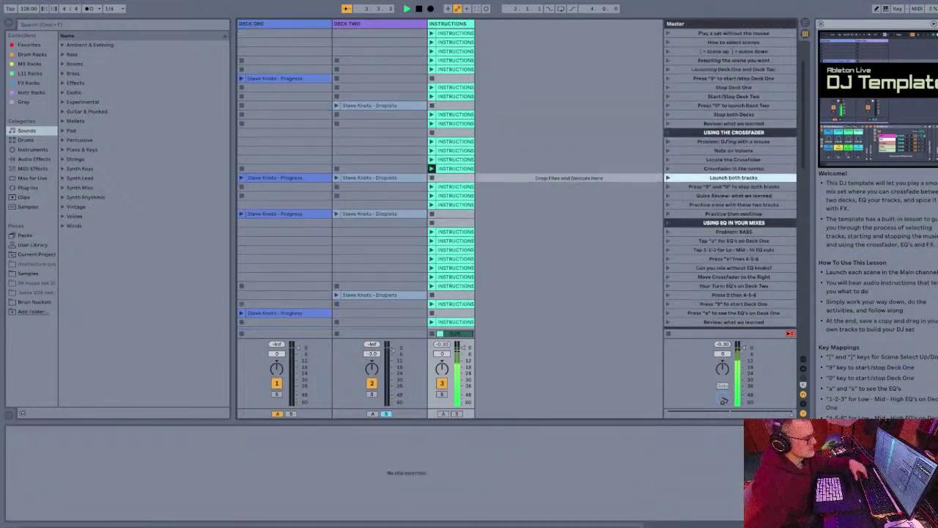
key("Down")
key("9")
key("0")
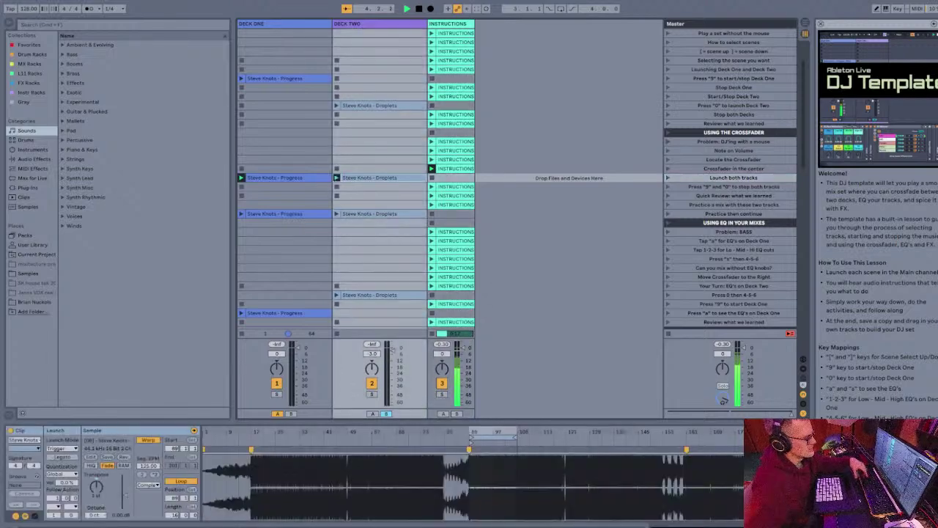
key("space")
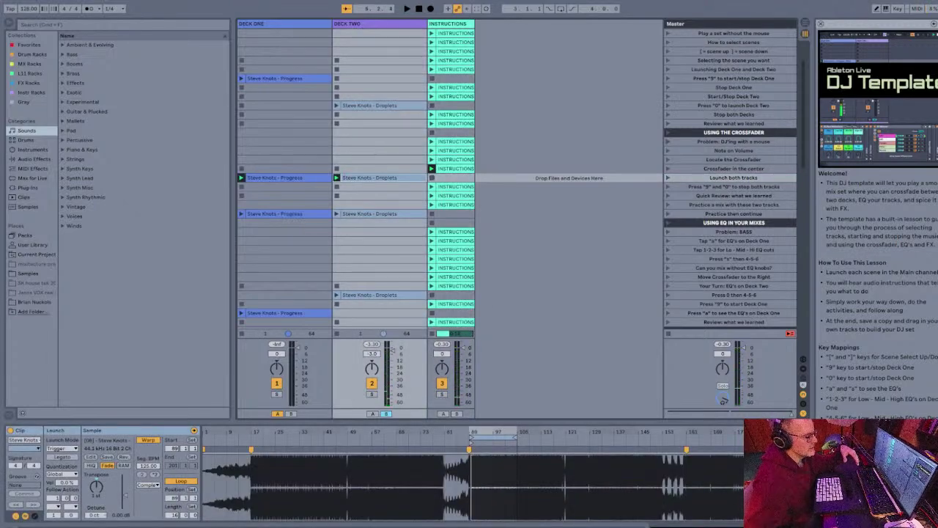
Step: Select the "Quick Review: what we learned" scene and launch it
left_click(734, 150)
left_click(734, 187)
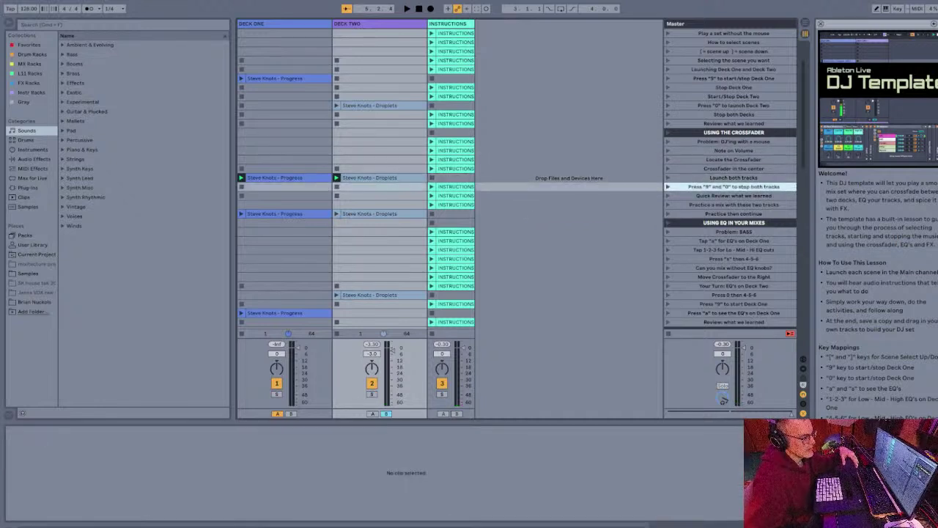
left_click(734, 196)
left_click(734, 187)
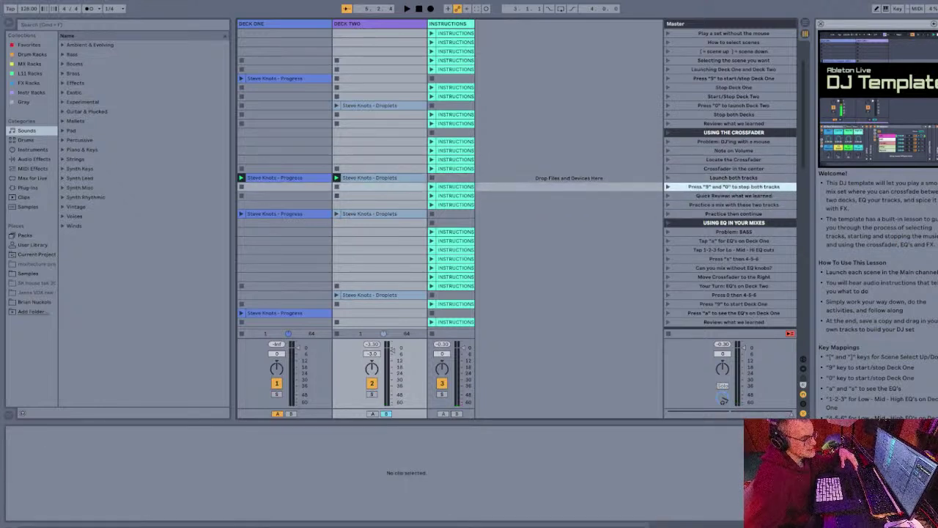
key("Down")
key("Return")
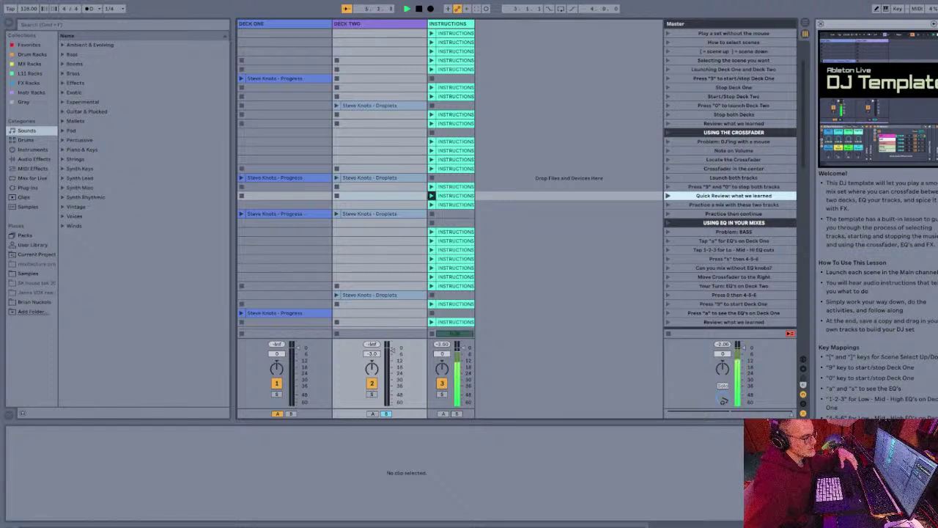
key("Return")
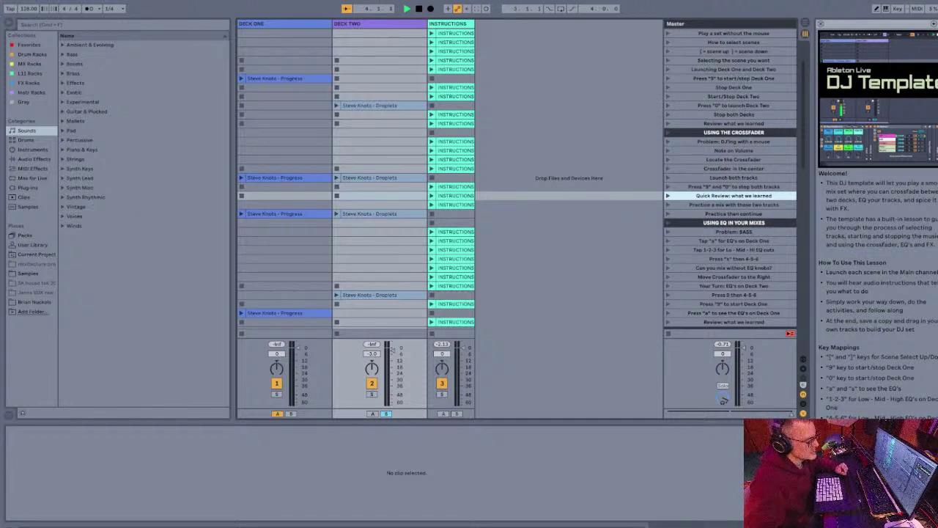
Step: Show Deck One's EQ and step through the "USING EQ IN YOUR MIXES" scenes to "MAKE A MIX WITH BASS CUT"
scroll(473, 178, "down", 4)
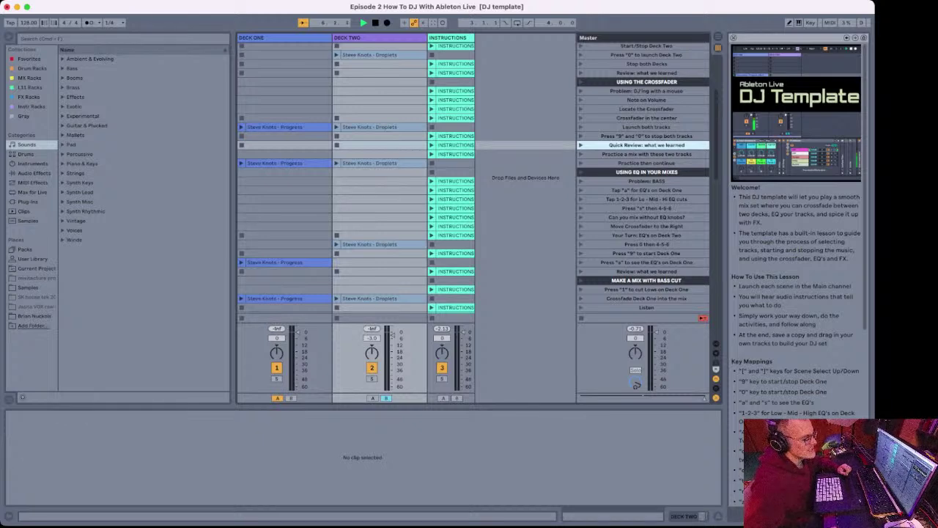
key("a")
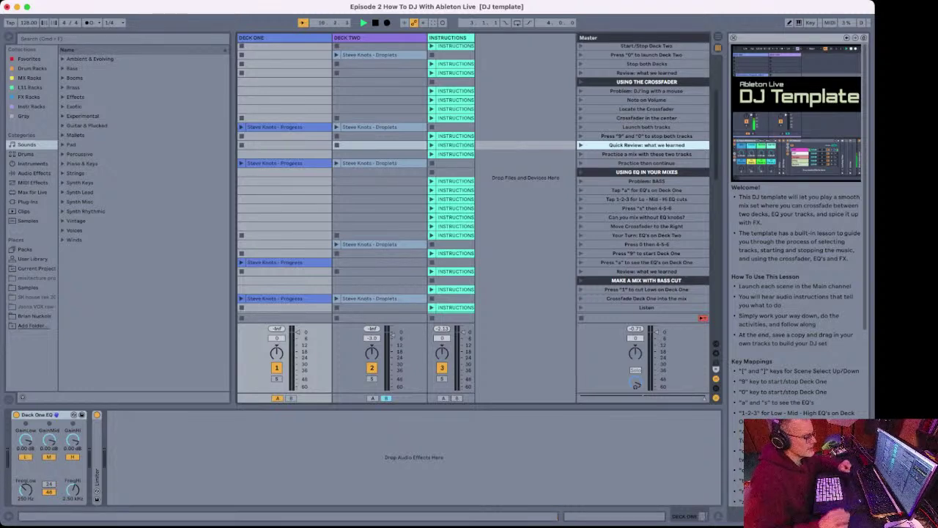
key("Down")
key("Down")
key("Down")
key("Down")
key("Down")
key("Down")
key("Down")
key("Down")
key("Down")
key("Down")
key("Down")
key("Down")
key("Down")
key("Down")
key("Down")
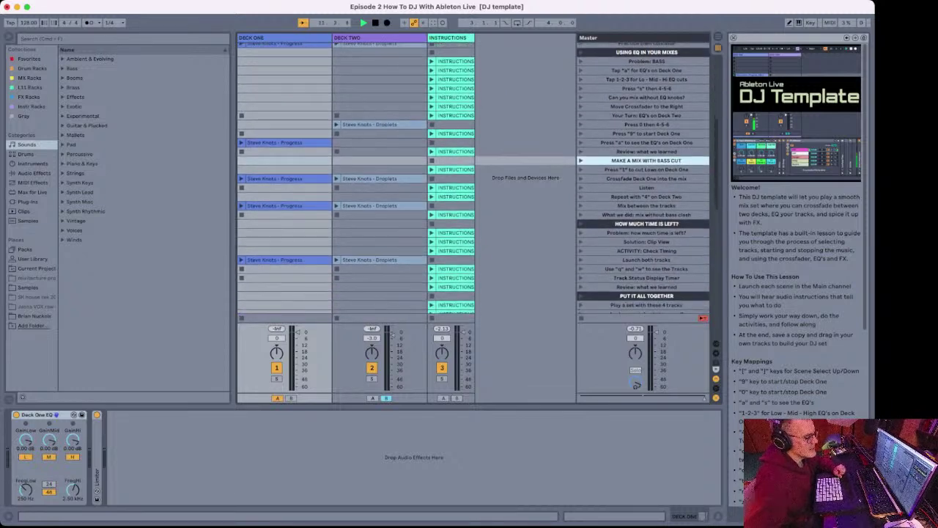
scroll(473, 177, "down", 3)
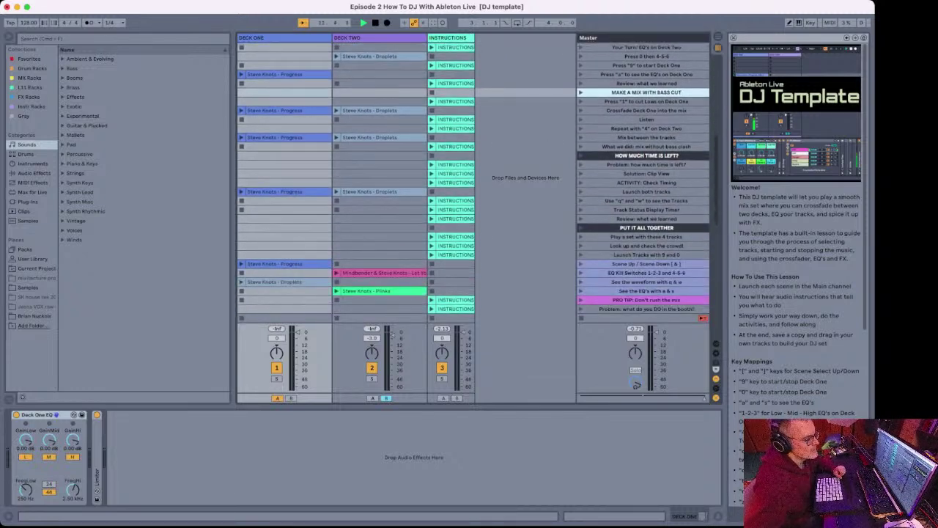
Step: Step through the bass-cut lesson scenes to "HOW MUCH TIME IS LEFT?" and go back to "Mix between the tracks"
key("Down")
key("Down")
key("Down")
key("Down")
key("Down")
key("Down")
key("Down")
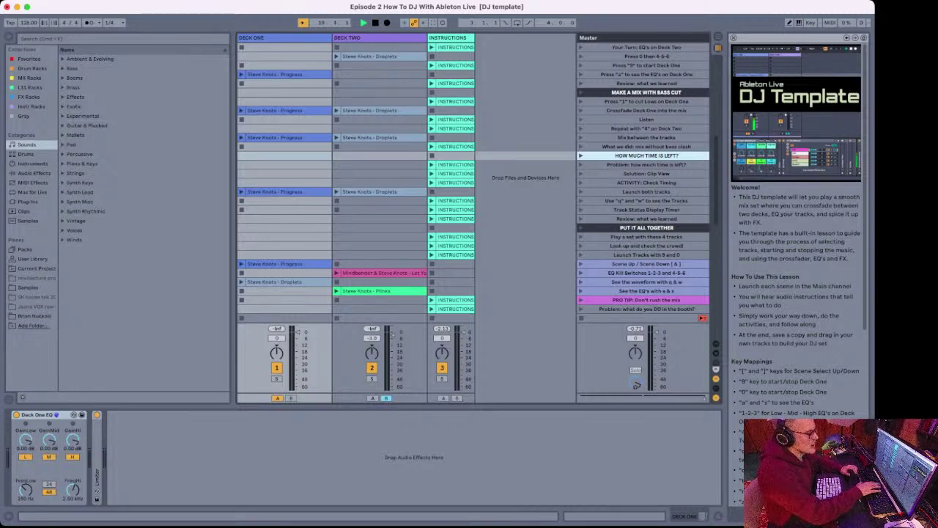
key("Up")
key("Up")
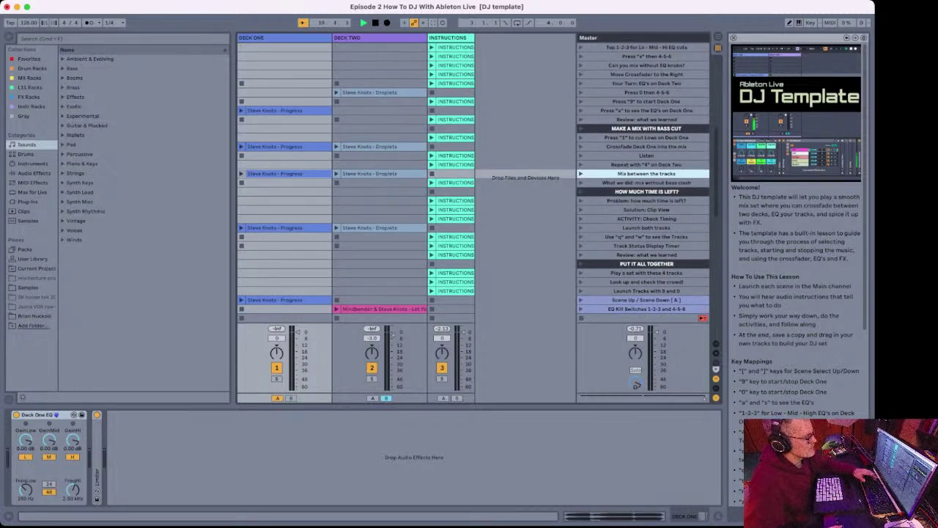
Step: Launch the "Mix between the tracks" scene and alternate the clip view between Deck One's and Deck Two's waveforms
key("Return")
key("q")
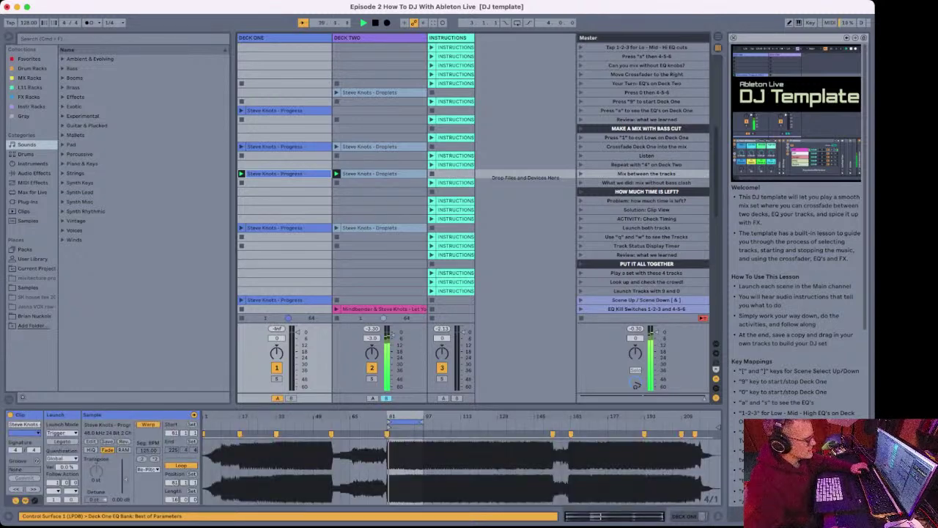
key("w")
key("q")
key("w")
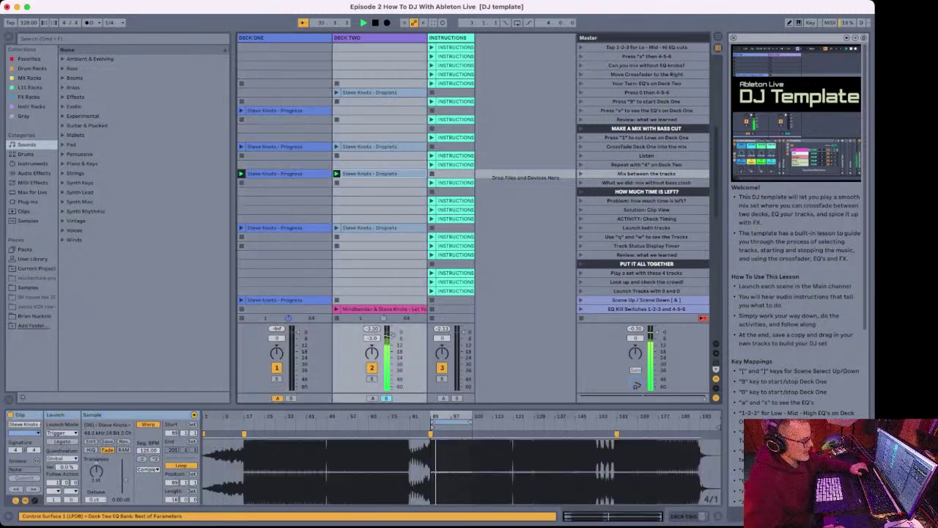
key("a")
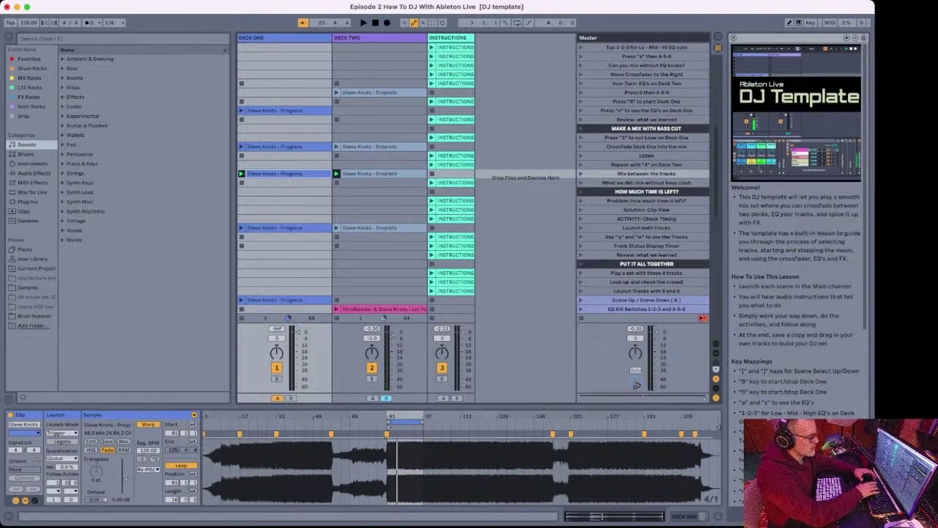
Step: Step through the lesson scenes to "PUT IT ALL TOGETHER" and select its four practice clips across both decks
key("bracketright")
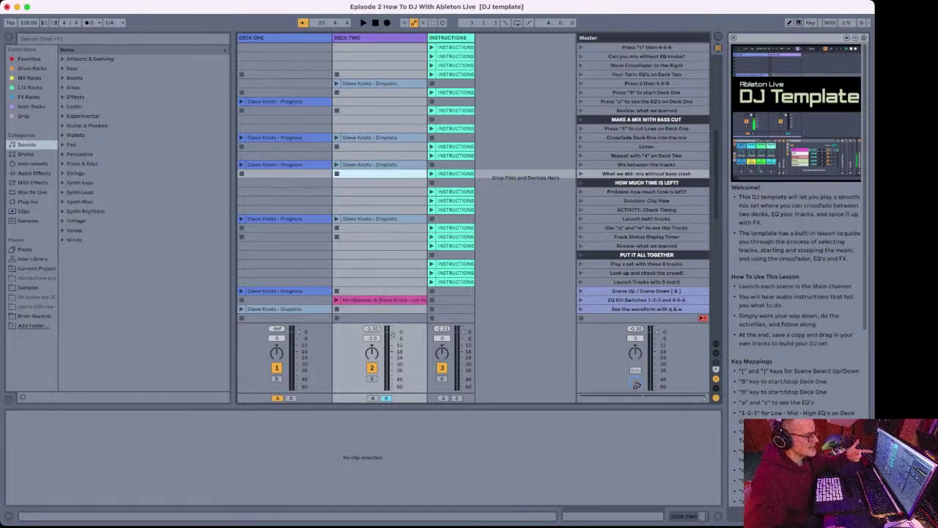
key("bracketright")
key("bracketright")
key("bracketright")
key("bracketright")
key("bracketright")
key("bracketright")
key("bracketright")
key("bracketright")
key("bracketright")
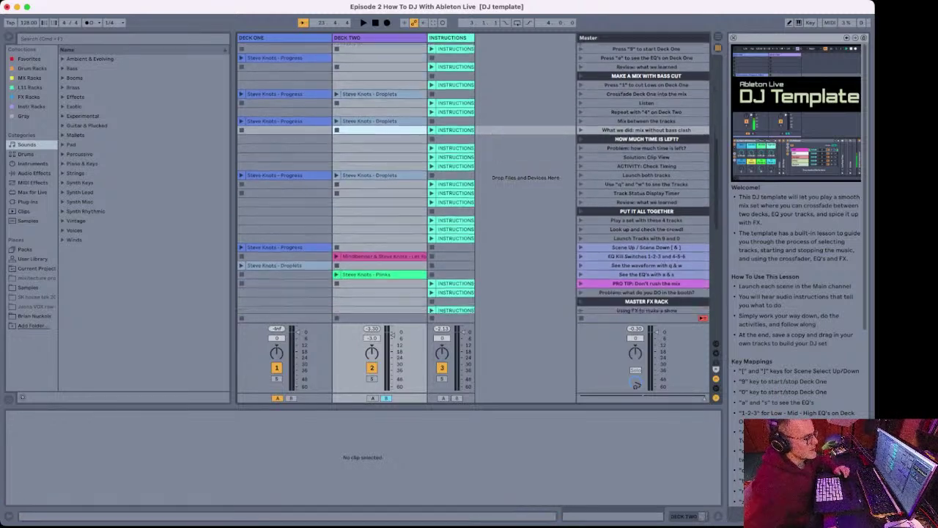
key("bracketright")
key("bracketright")
key("bracketright")
key("bracketright")
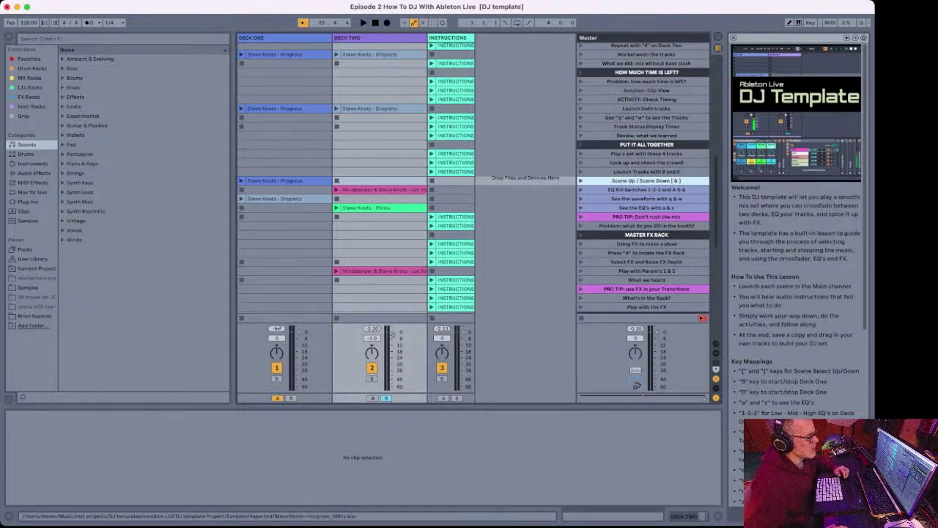
left_click_drag(286, 172, 382, 217)
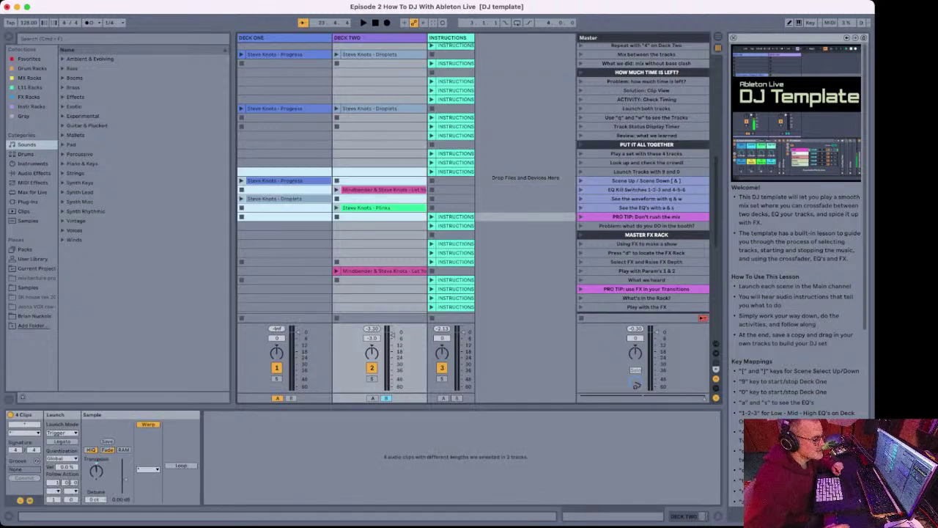
scroll(381, 191, "down", 2)
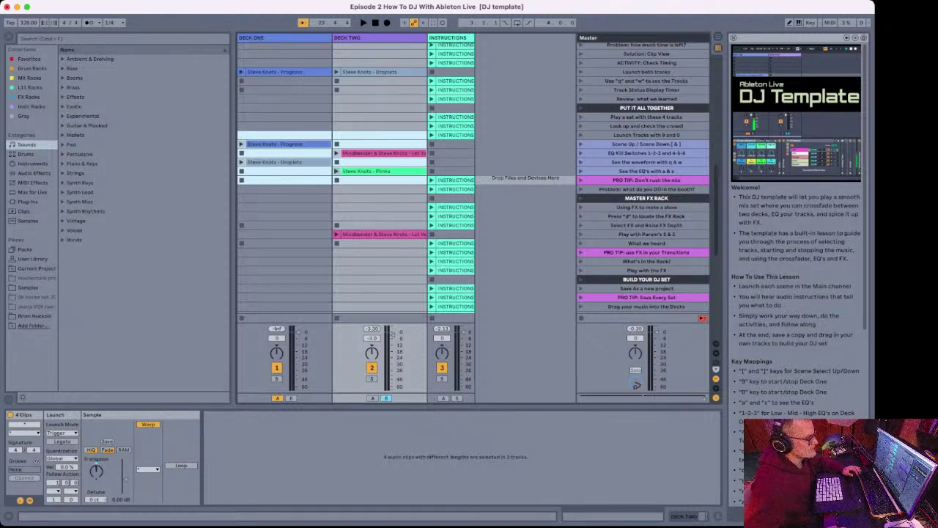
Step: Launch Deck Two's "Steve Knots - Plinks" clip and show the master track's DJ effects rack
left_click(336, 171)
key("d")
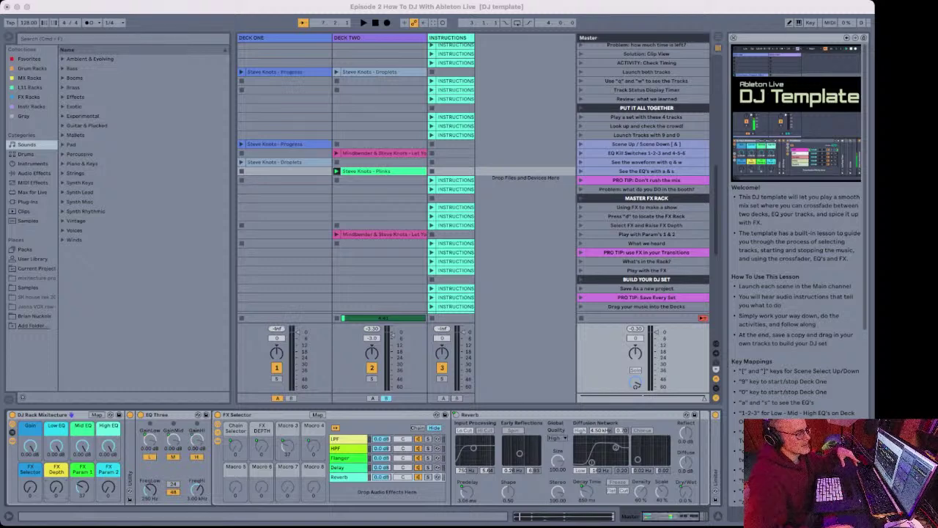
Step: Look through the remaining lesson scenes past "BUILD YOUR DJ SET" and "THANK YOU!" to the "beatmatching" section
scroll(404, 176, "down", 10)
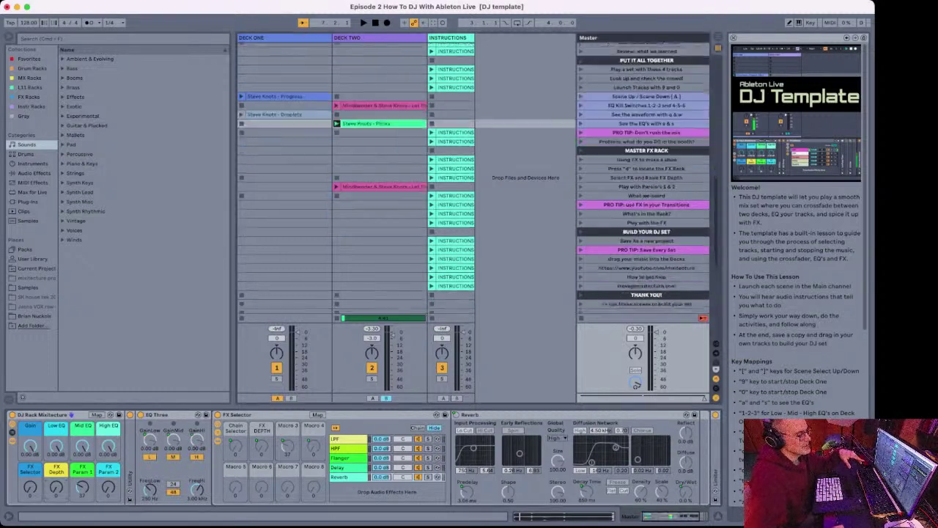
scroll(645, 176, "down", 3)
left_click_drag(645, 138, 645, 170)
key("Down")
key("Down")
key("Down")
key("Down")
key("Down")
key("Down")
key("Down")
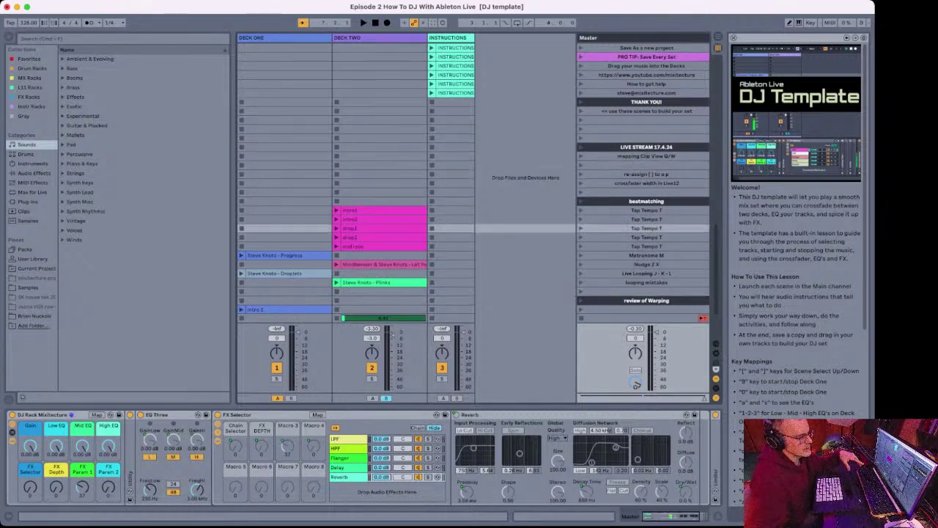
Step: Go back up the scene list to "<< START HERE" and switch to another application
key("Up")
key("Up")
key("Up")
key("Up")
key("Up")
key("Up")
scroll(646, 176, "up", 20)
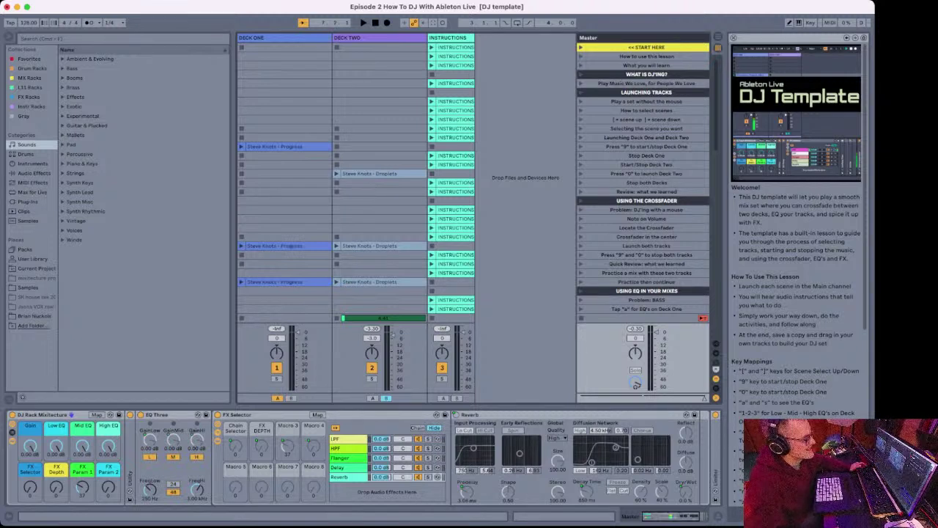
key("super+Tab")
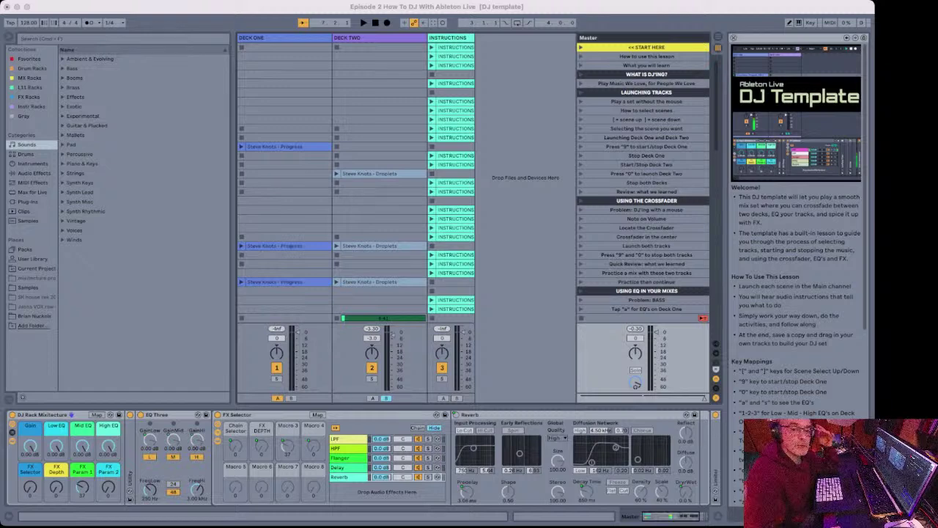